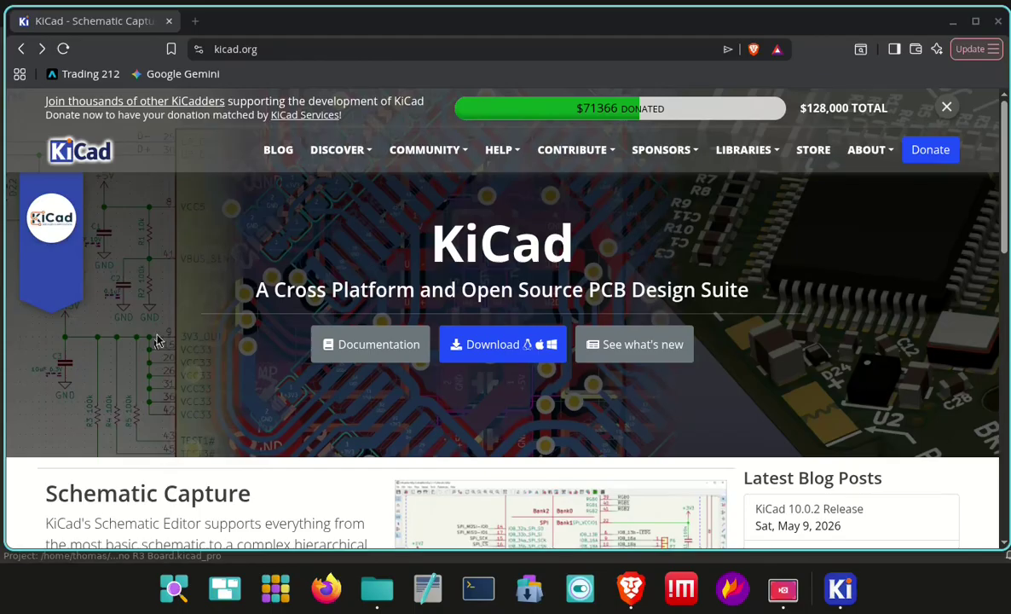
# Open the KiCad website's download page to view the operating system choices, and switch back to the KiCad project window.
pyautogui.click(488, 352)
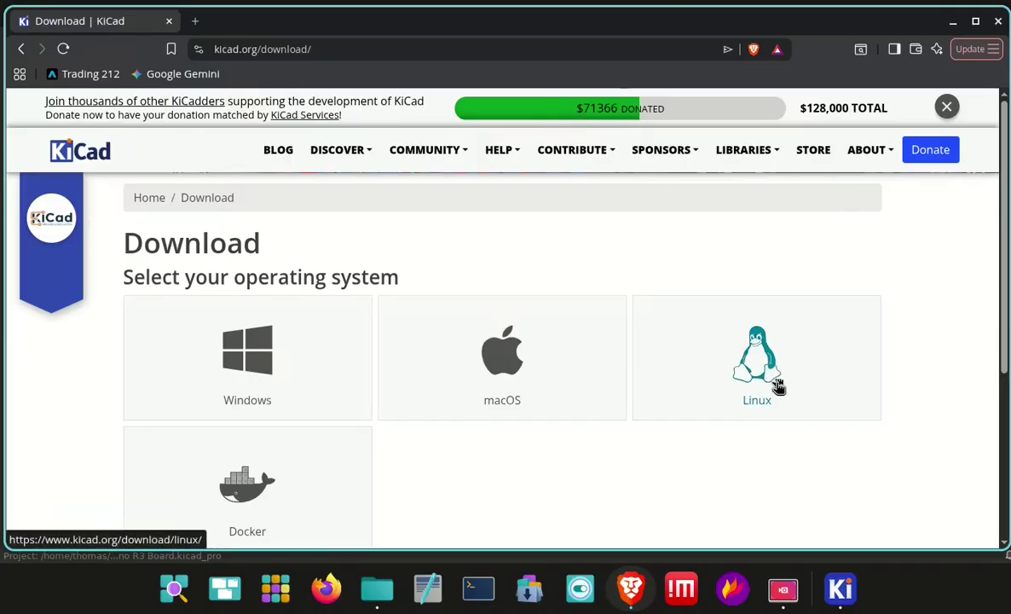
pyautogui.hotkey('alt', 'Tab')
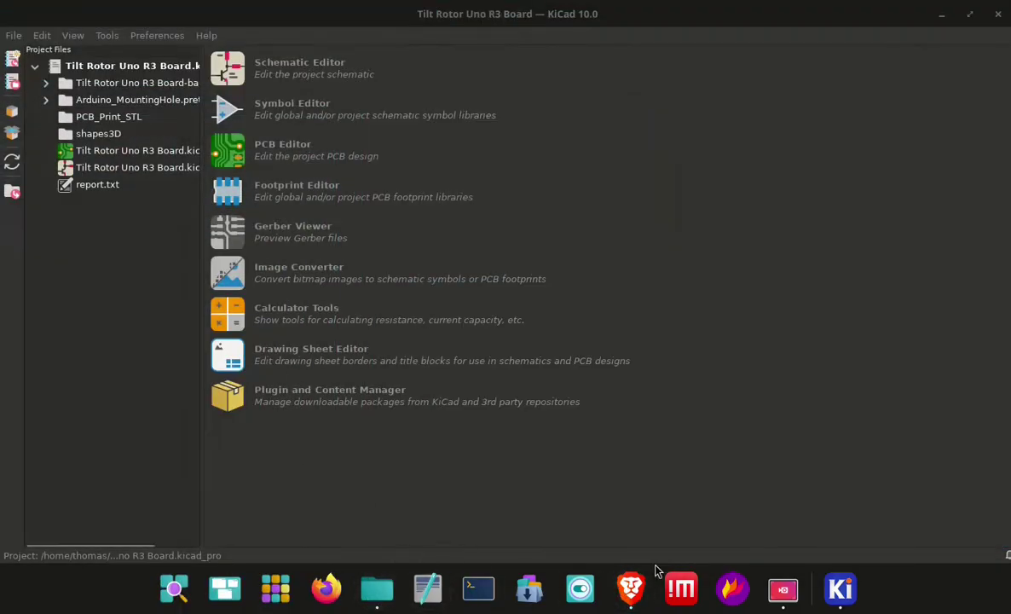
# Search the software store for kicad, entering the account password to authorize the repository refresh, and close the store.
pyautogui.click(528, 596)
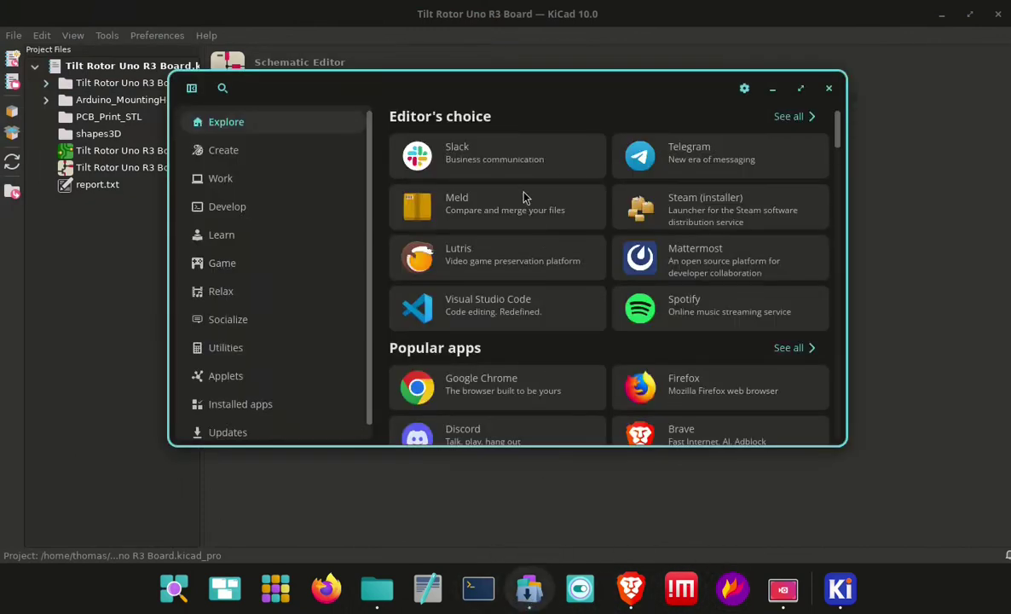
pyautogui.click(221, 88)
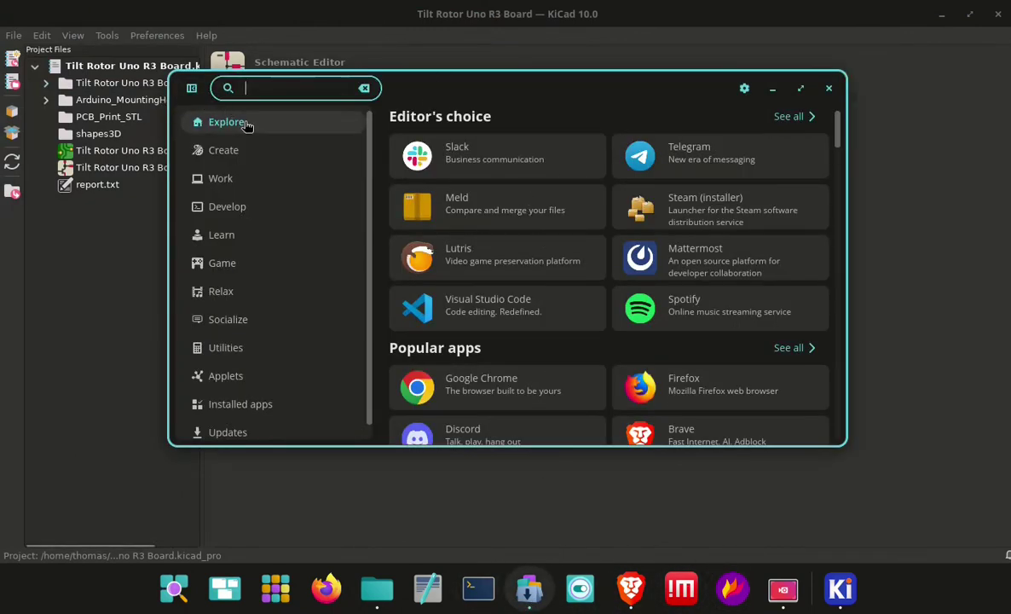
pyautogui.write('kica')
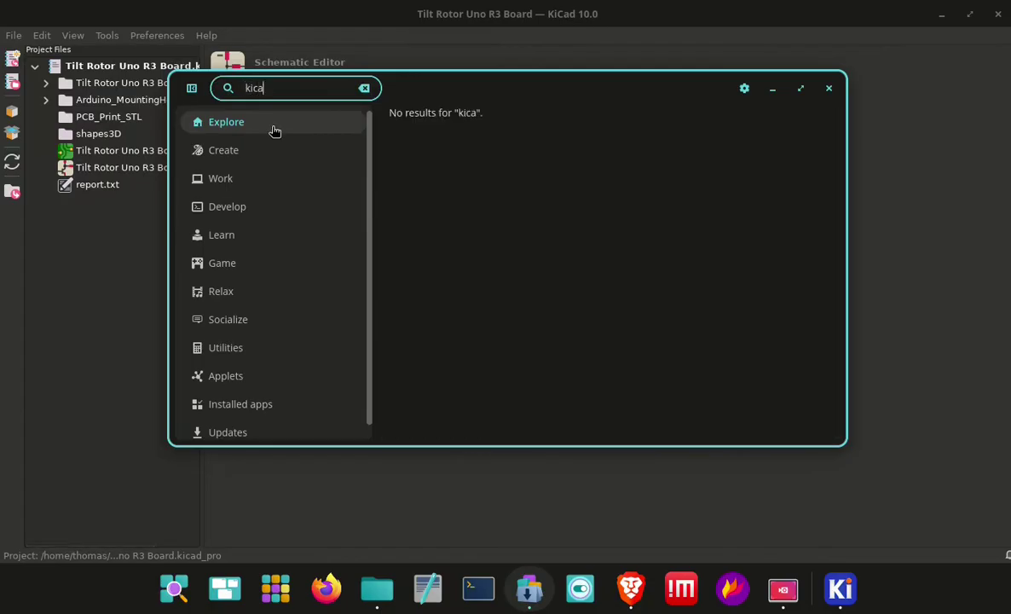
pyautogui.write('d')
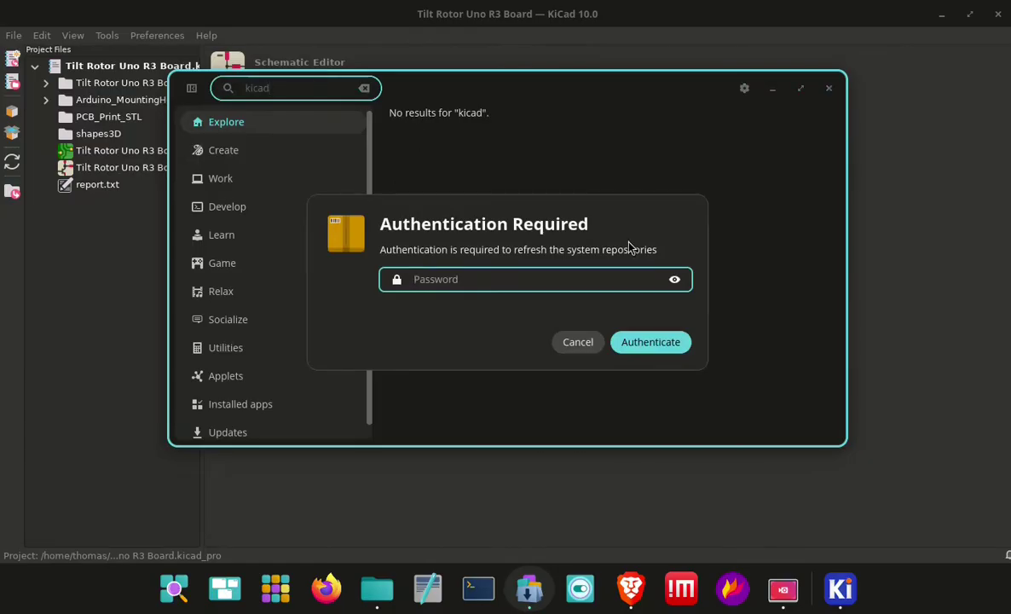
pyautogui.write('********')
pyautogui.click(662, 345)
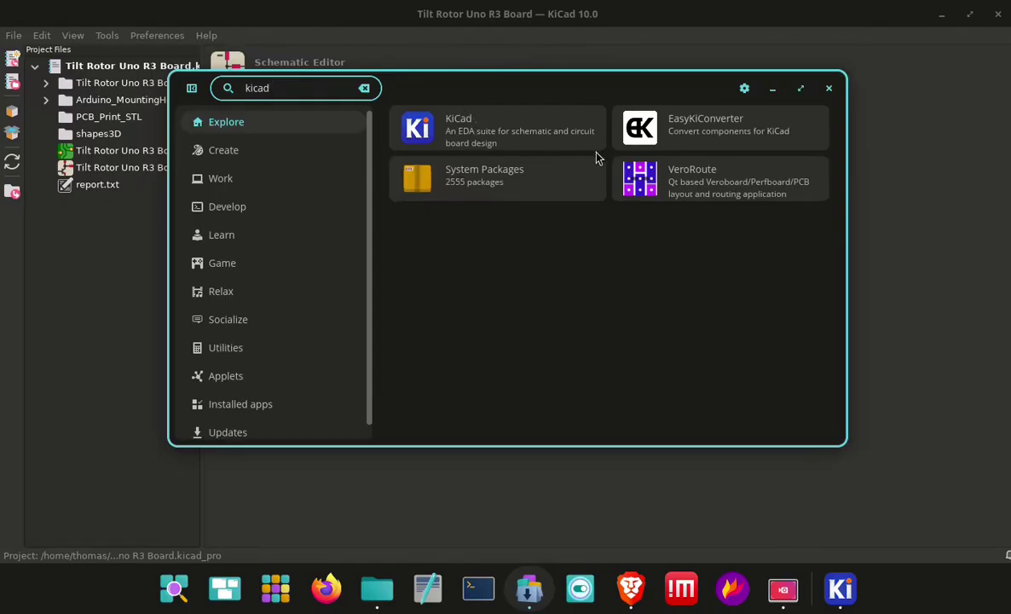
pyautogui.click(828, 90)
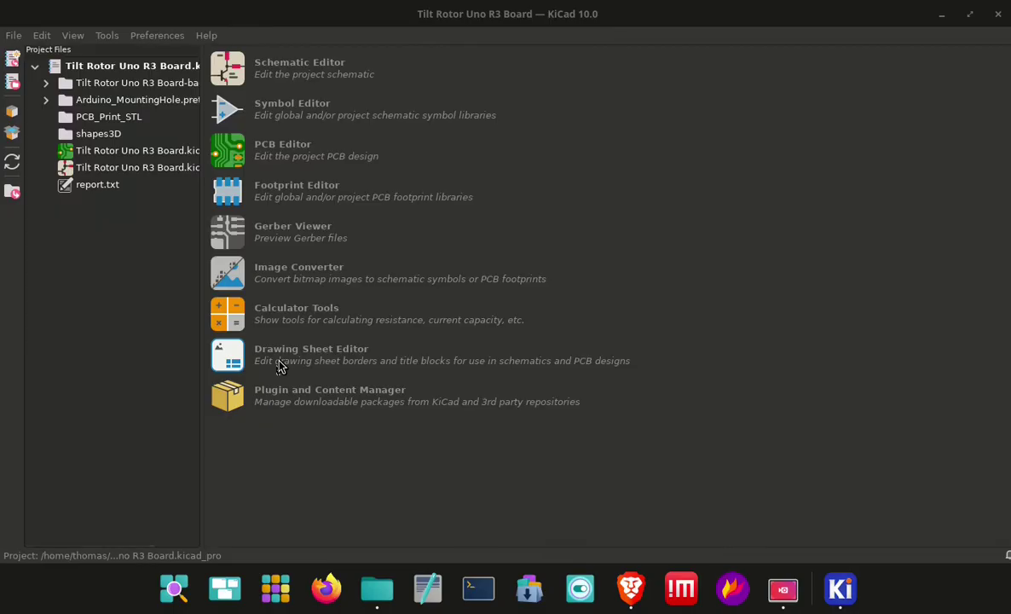
# Create a new project from the Arduino_Uno template, named video_Propject, in its own new folder.
pyautogui.click(15, 35)
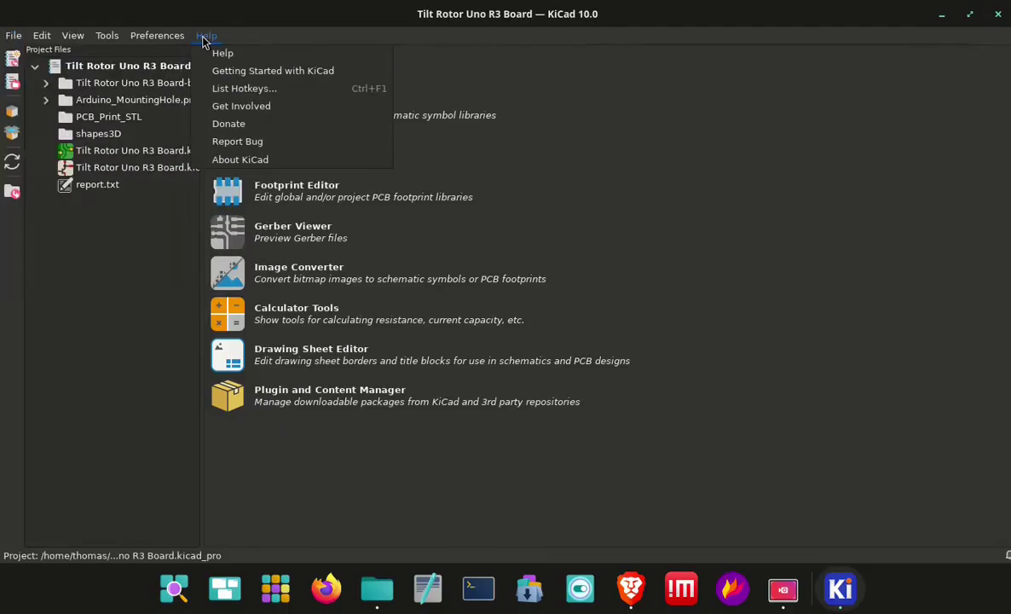
pyautogui.click(39, 51)
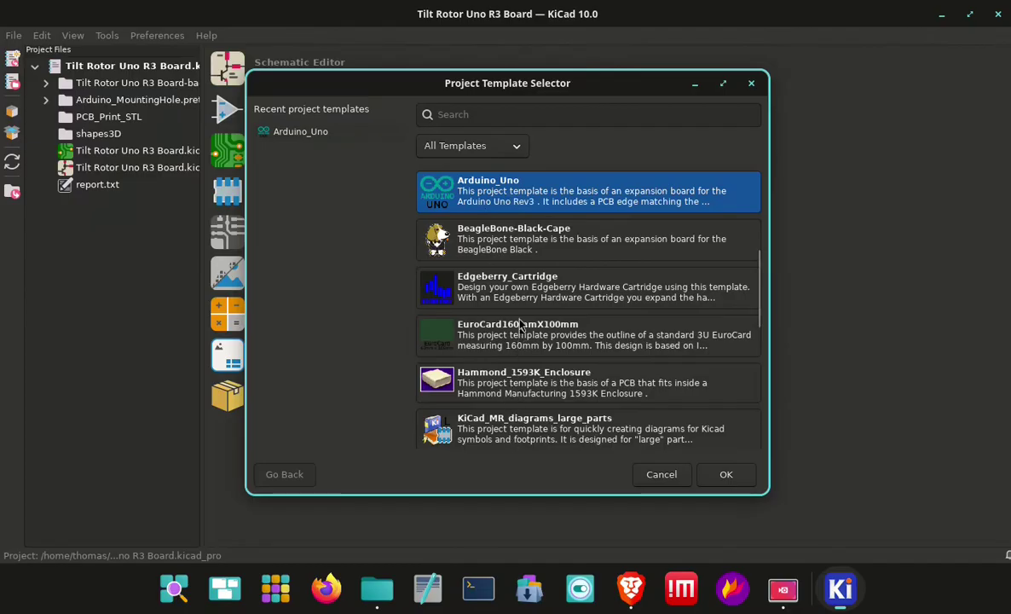
pyautogui.click(526, 184)
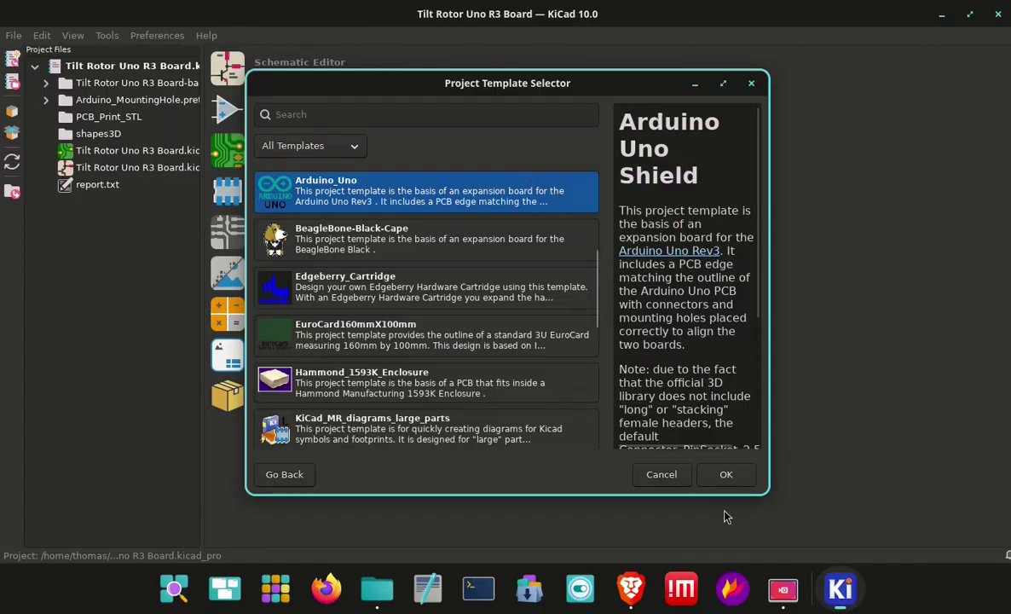
pyautogui.click(728, 479)
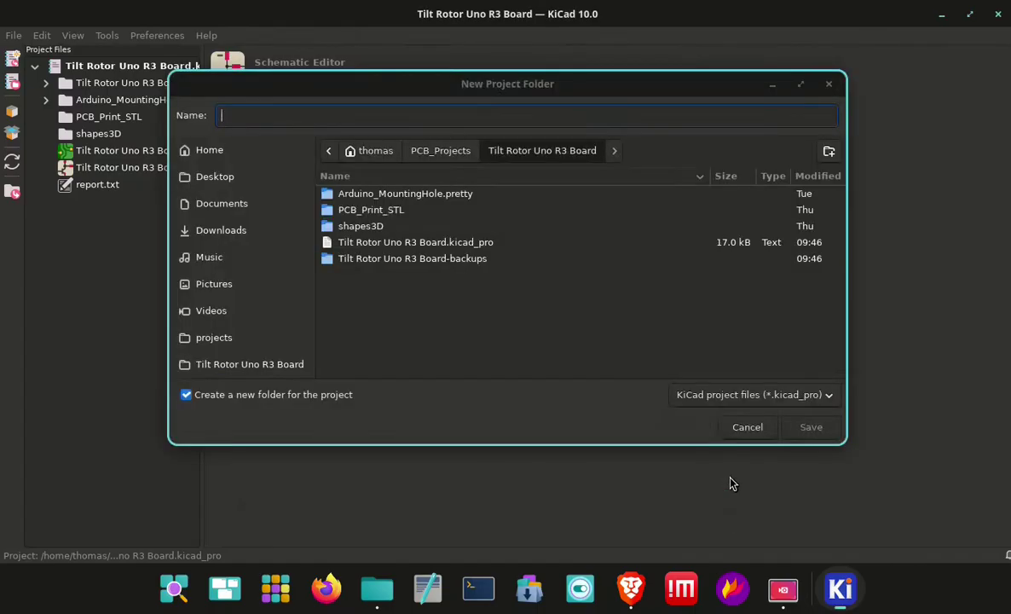
pyautogui.write('video_Propject')
pyautogui.click(809, 428)
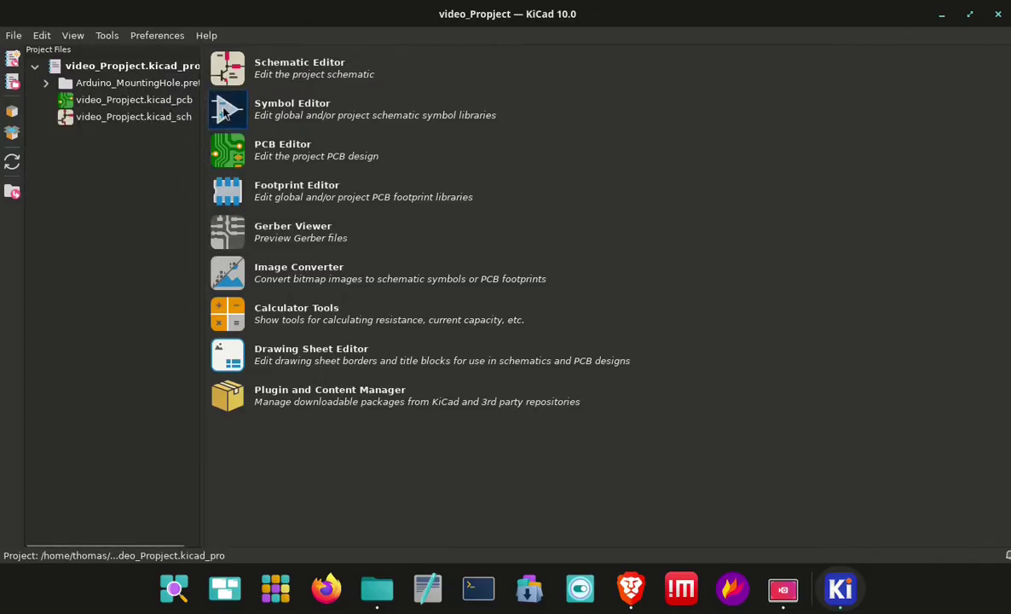
# Open the project schematic and move all four Arduino connectors with their wiring and labels to the middle of the sheet.
pyautogui.click(226, 68)
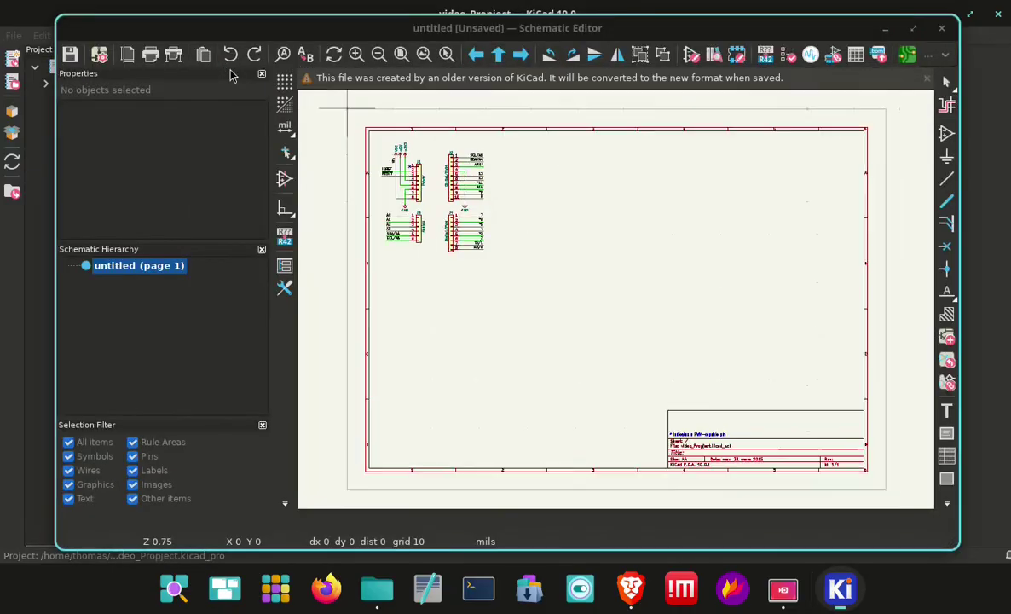
pyautogui.scroll(4, 448, 194)
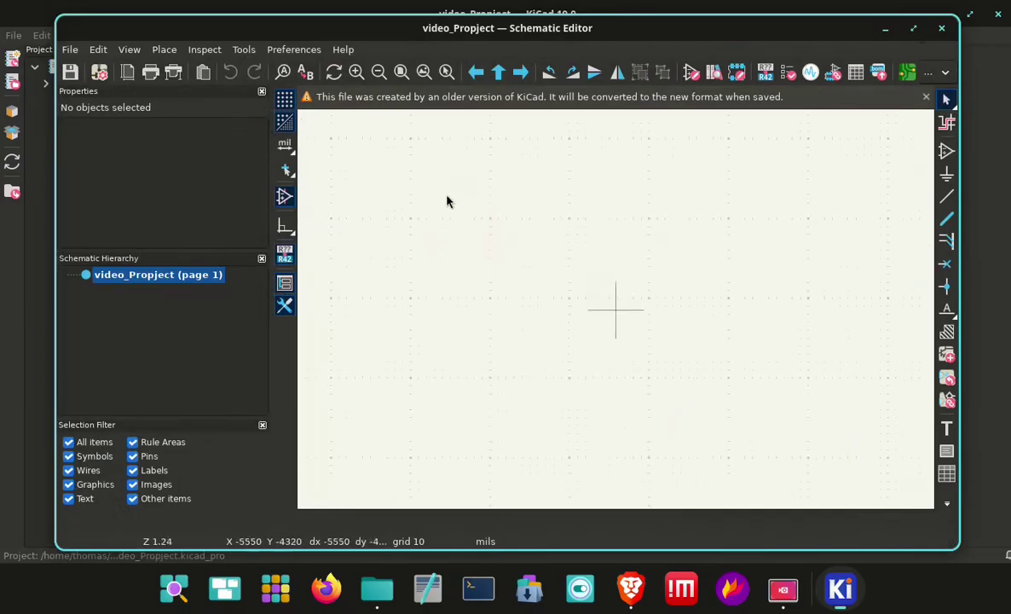
pyautogui.scroll(-4, 446, 196)
pyautogui.scroll(1, 478, 217)
pyautogui.scroll(-1, 529, 243)
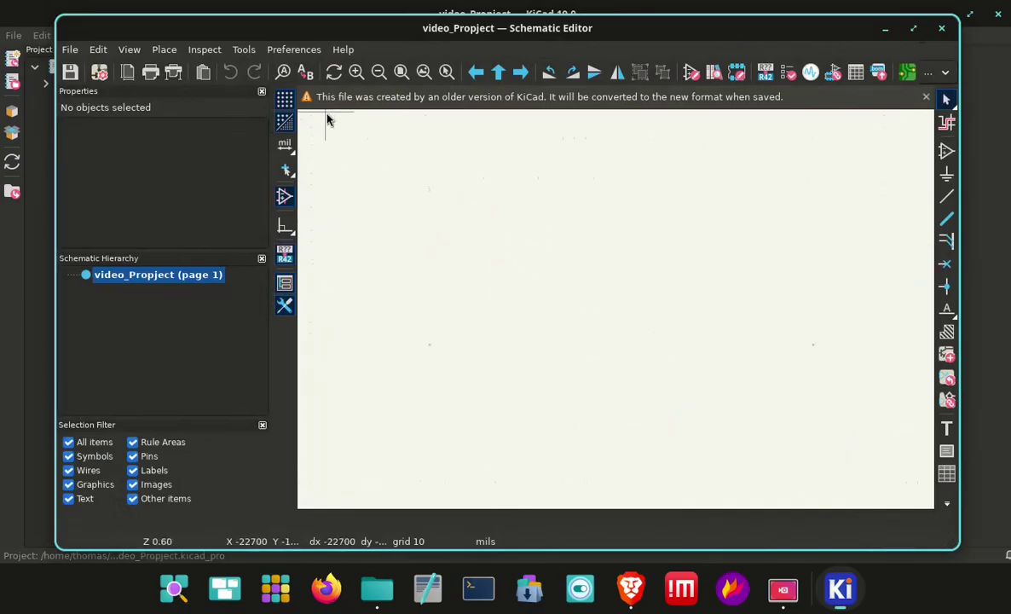
pyautogui.click(400, 71)
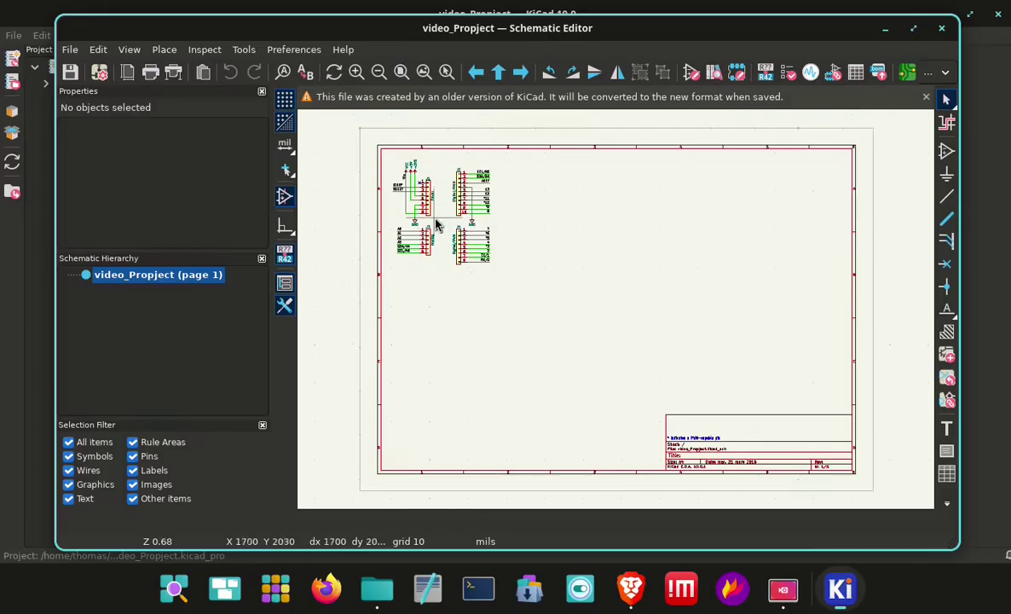
pyautogui.moveTo(389, 156); pyautogui.dragTo(537, 319)
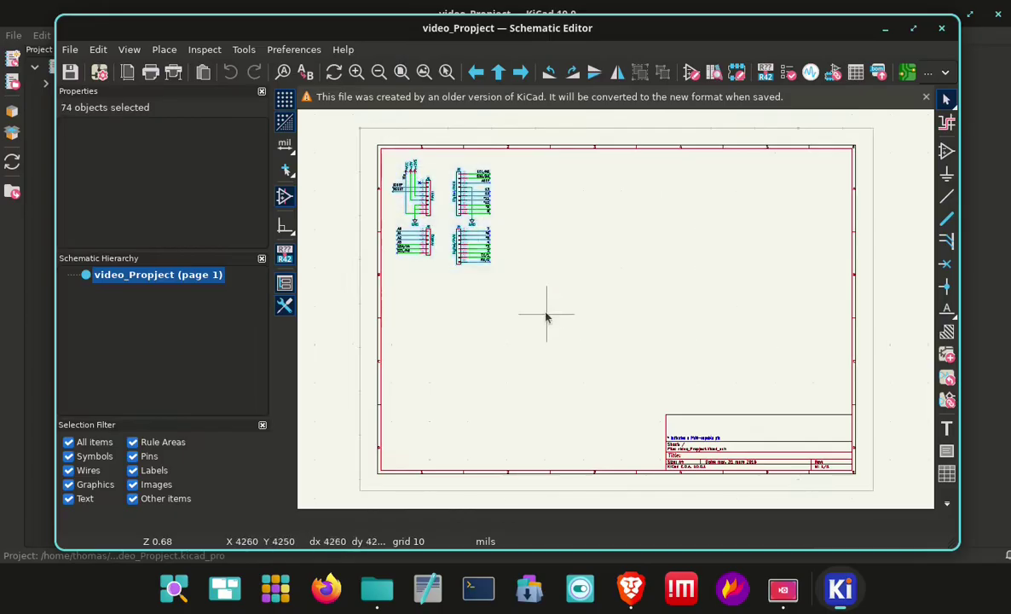
pyautogui.moveTo(456, 208); pyautogui.dragTo(620, 300)
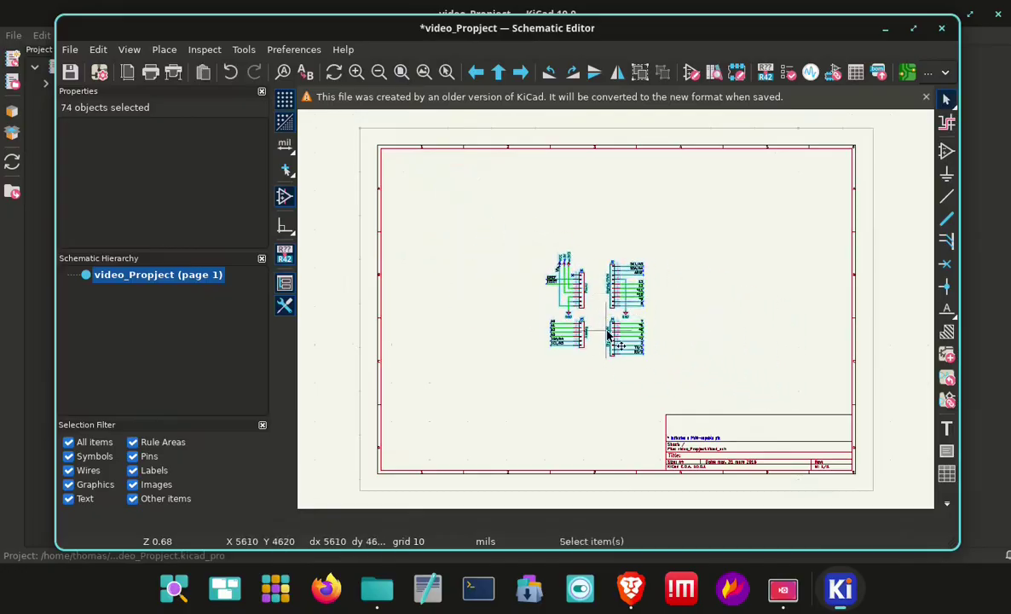
# Inspect the relocated Arduino connectors up close and save the schematic.
pyautogui.scroll(5, 621, 301)
pyautogui.moveTo(592, 230); pyautogui.dragTo(569, 388, button='middle')
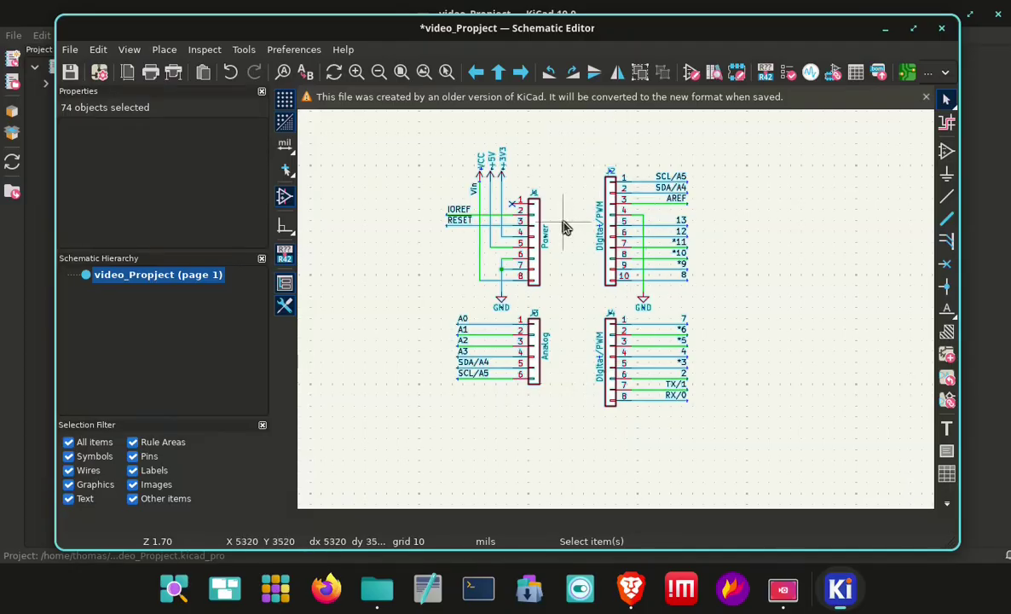
pyautogui.scroll(-1, 563, 227)
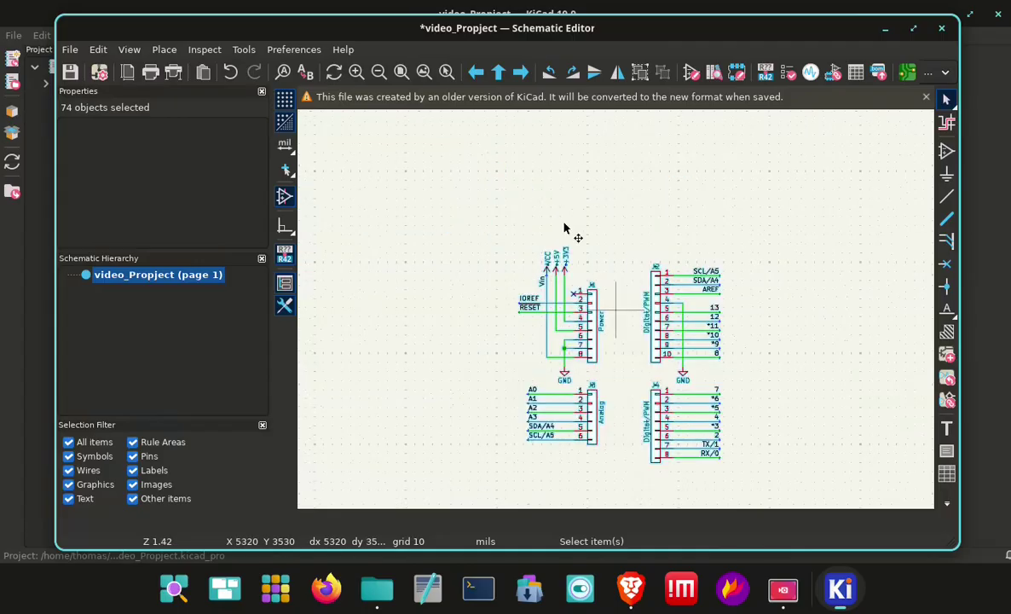
pyautogui.moveTo(601, 223); pyautogui.dragTo(496, 158, button='middle')
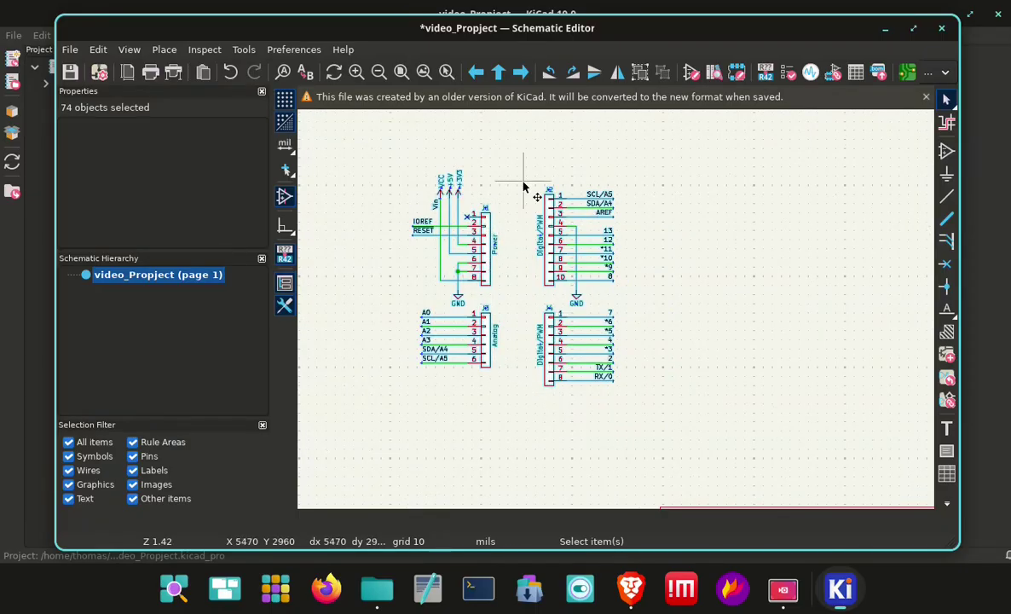
pyautogui.click(69, 74)
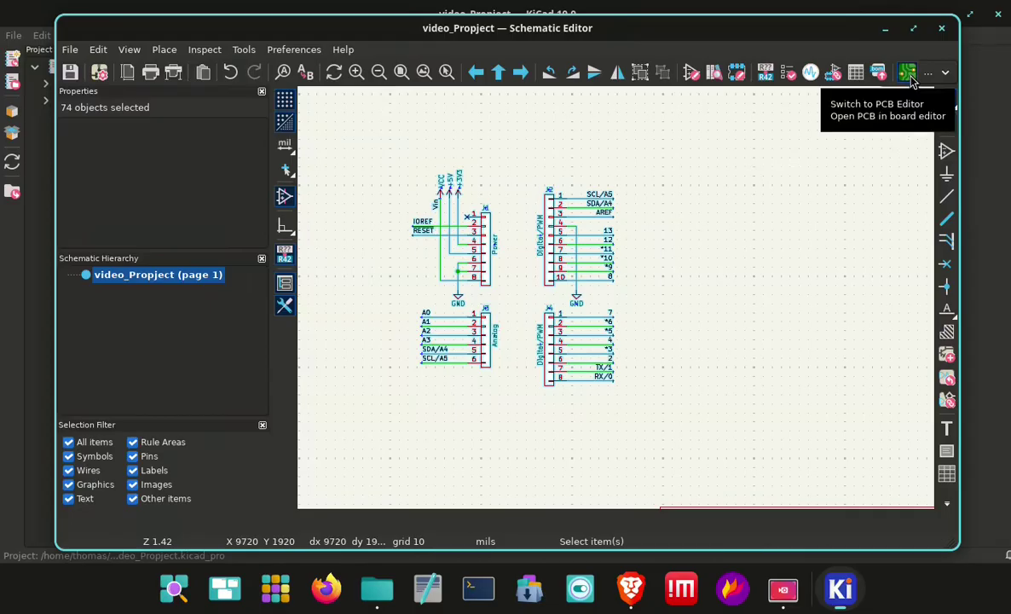
# Open the project's board in the PCB Editor and view the whole Arduino Uno outline with its headers and mounting holes.
pyautogui.moveTo(665, 27); pyautogui.dragTo(851, 171)
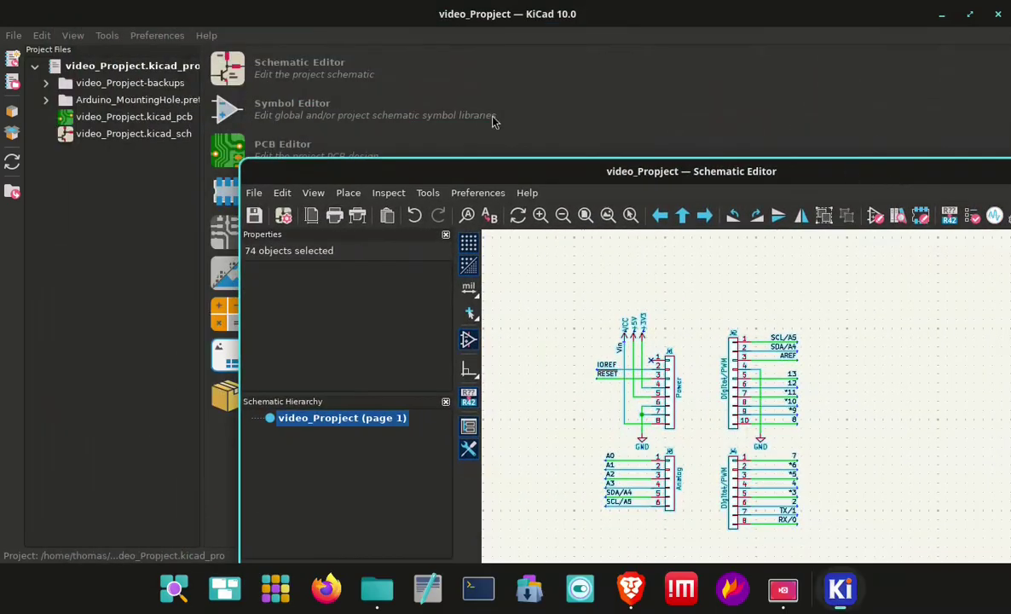
pyautogui.click(232, 156)
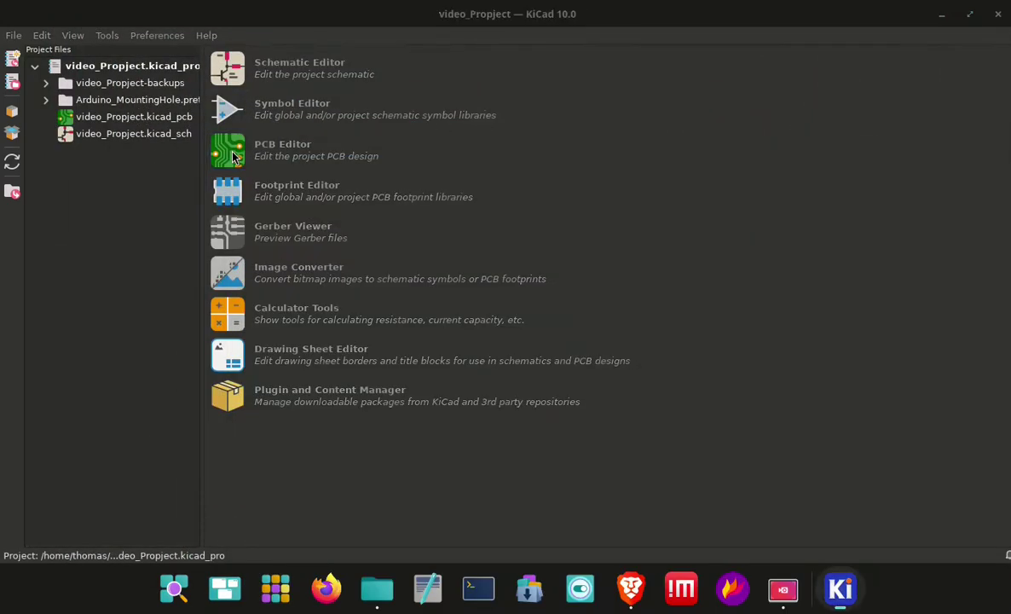
pyautogui.click(232, 156)
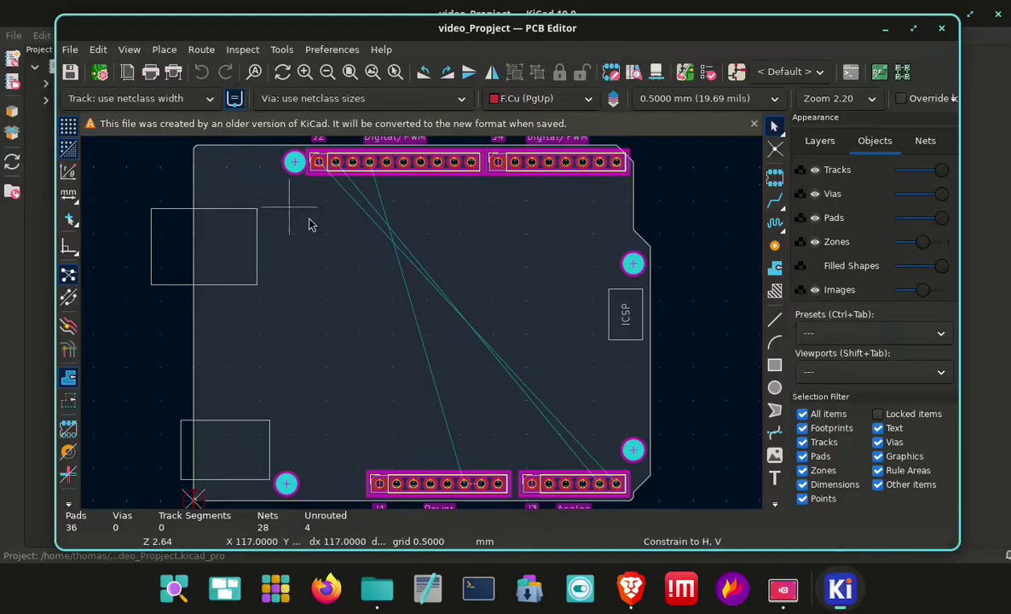
pyautogui.scroll(-1, 425, 266)
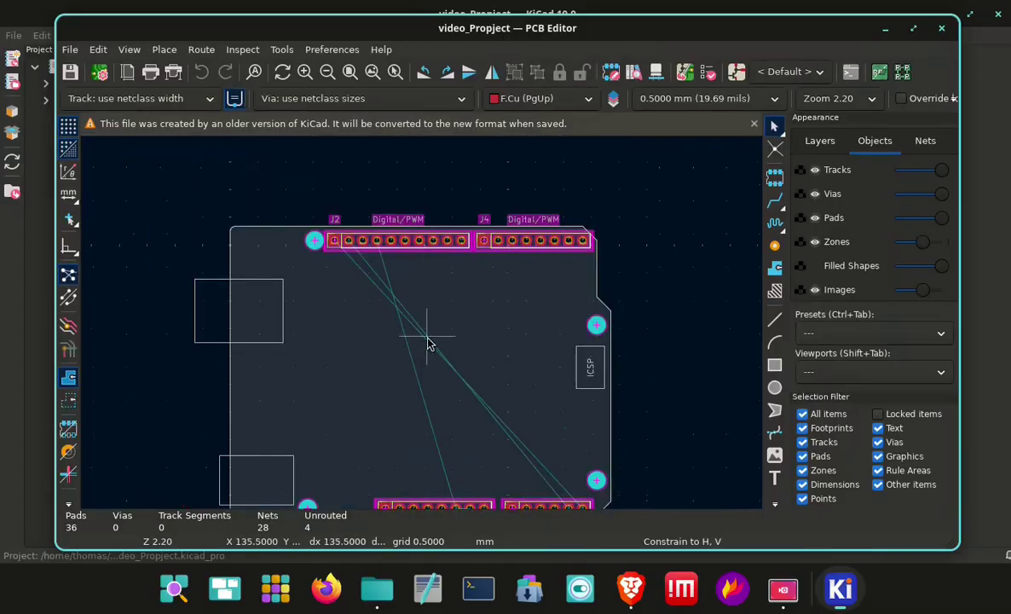
pyautogui.moveTo(429, 342); pyautogui.dragTo(407, 293, button='middle')
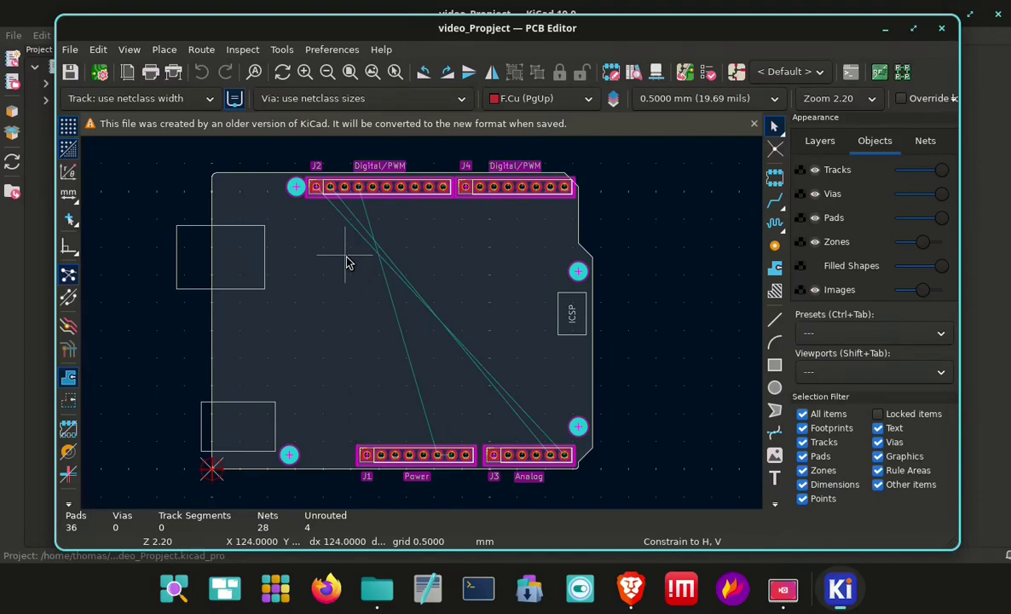
pyautogui.scroll(-2, 345, 263)
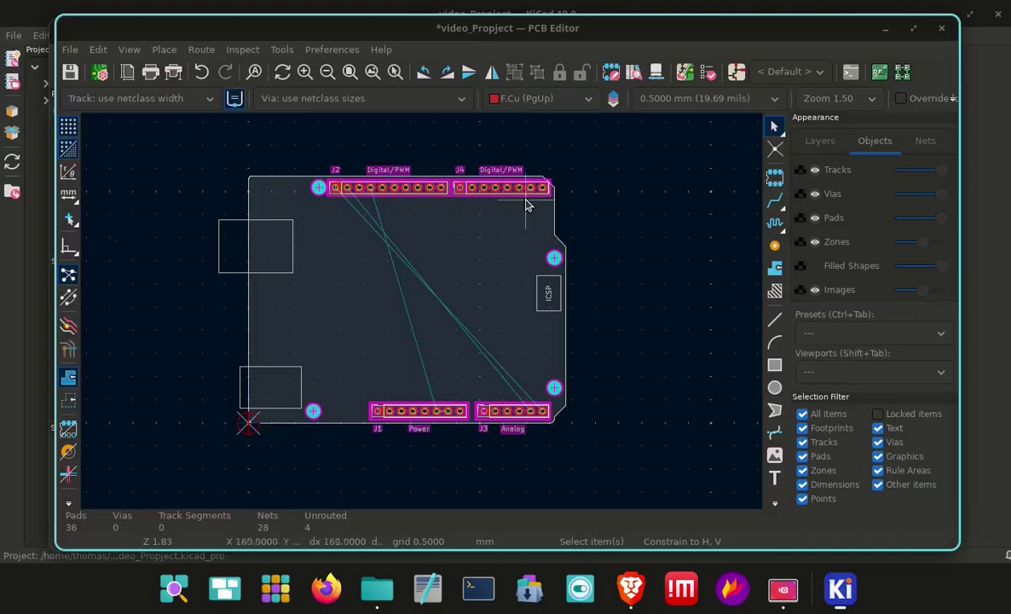
# Switch back to the schematic and place one CQY99 LED symbol below the Arduino connectors, ending the repeated placement.
pyautogui.click(738, 73)
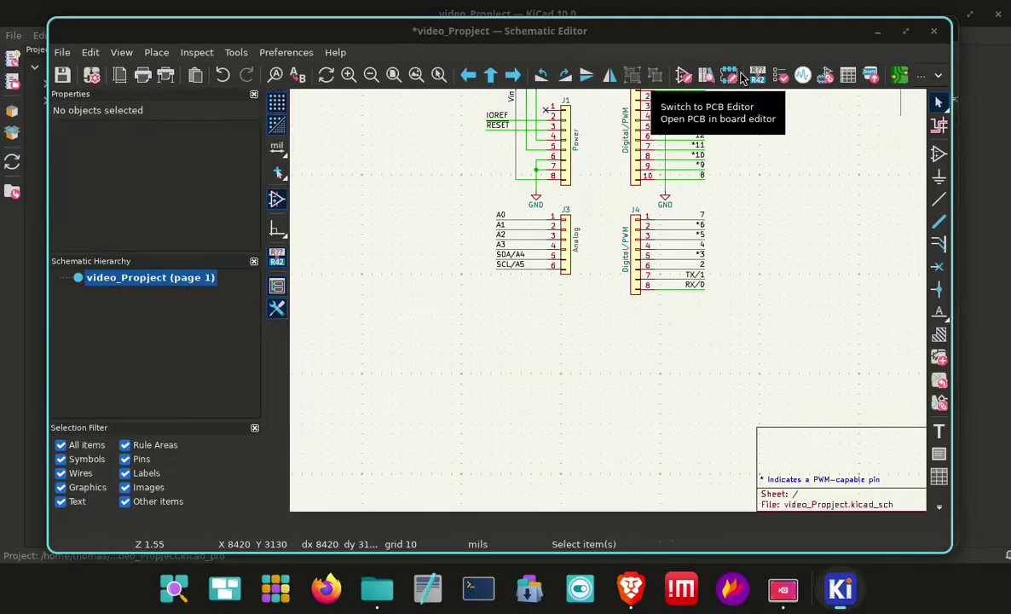
pyautogui.moveTo(777, 195); pyautogui.dragTo(713, 248, button='middle')
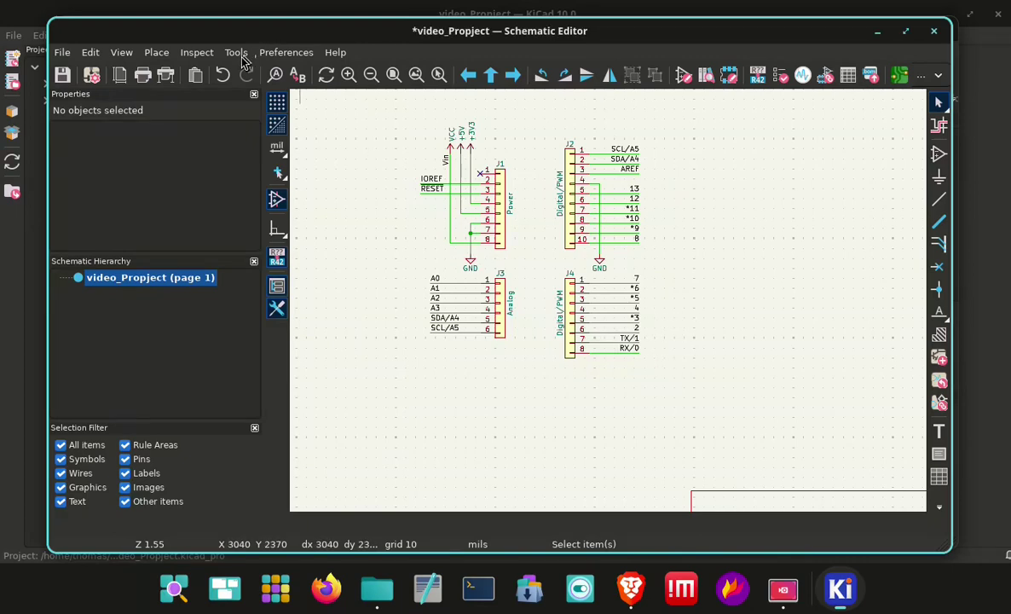
pyautogui.click(938, 154)
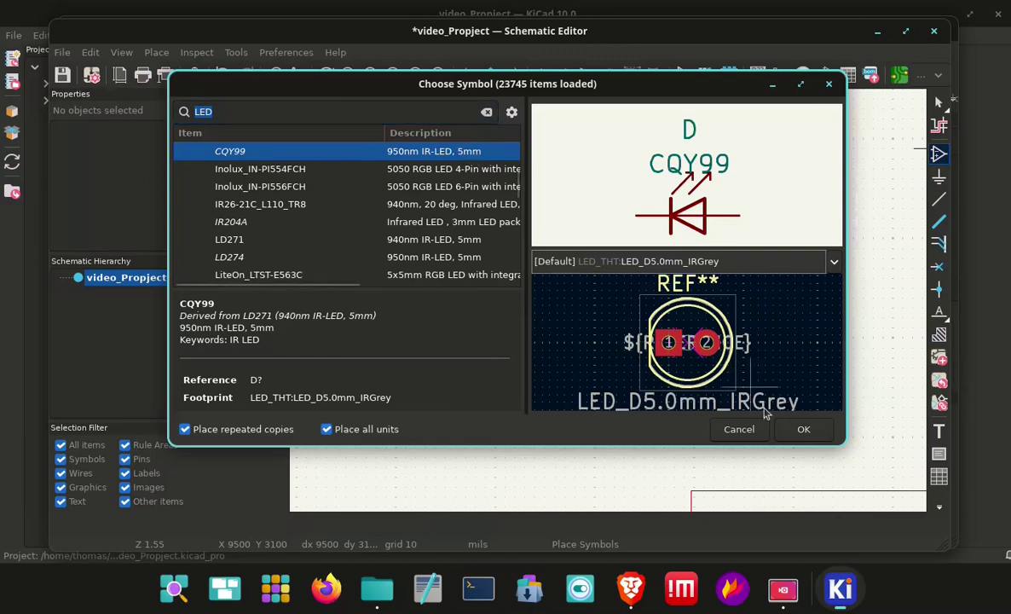
pyautogui.click(804, 431)
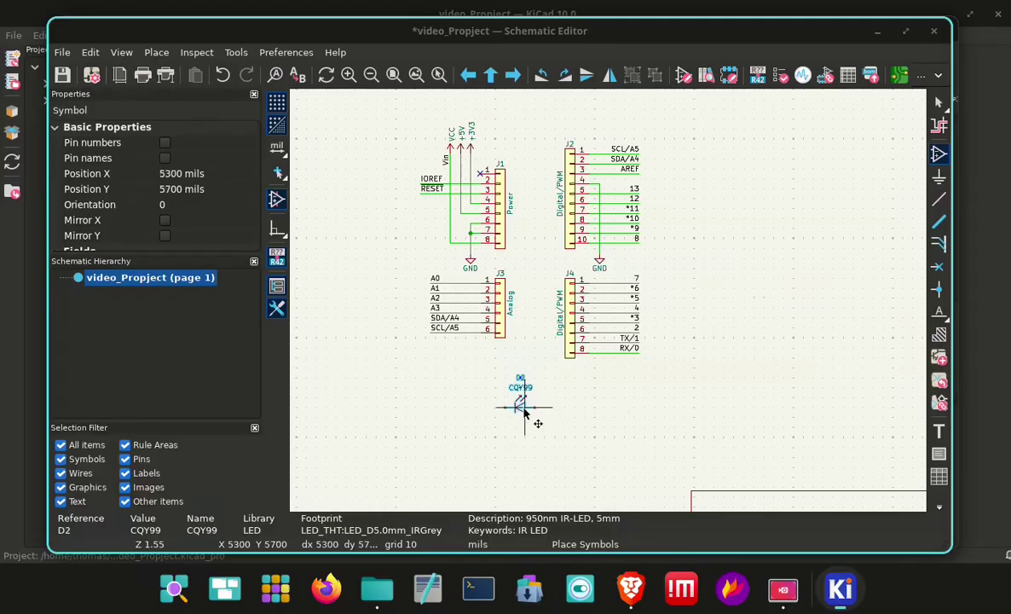
pyautogui.click(524, 412)
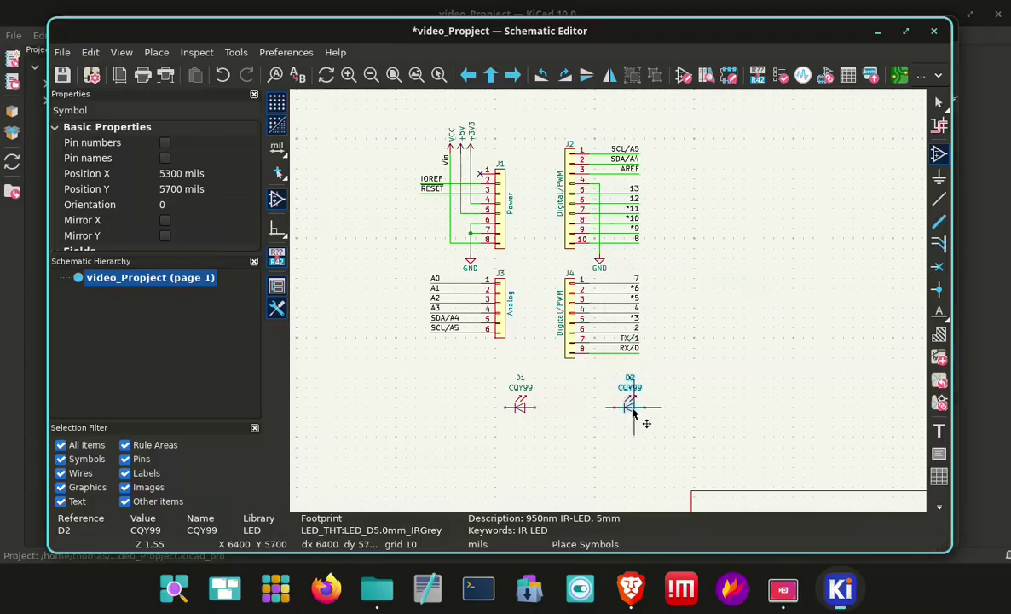
pyautogui.rightClick(631, 409)
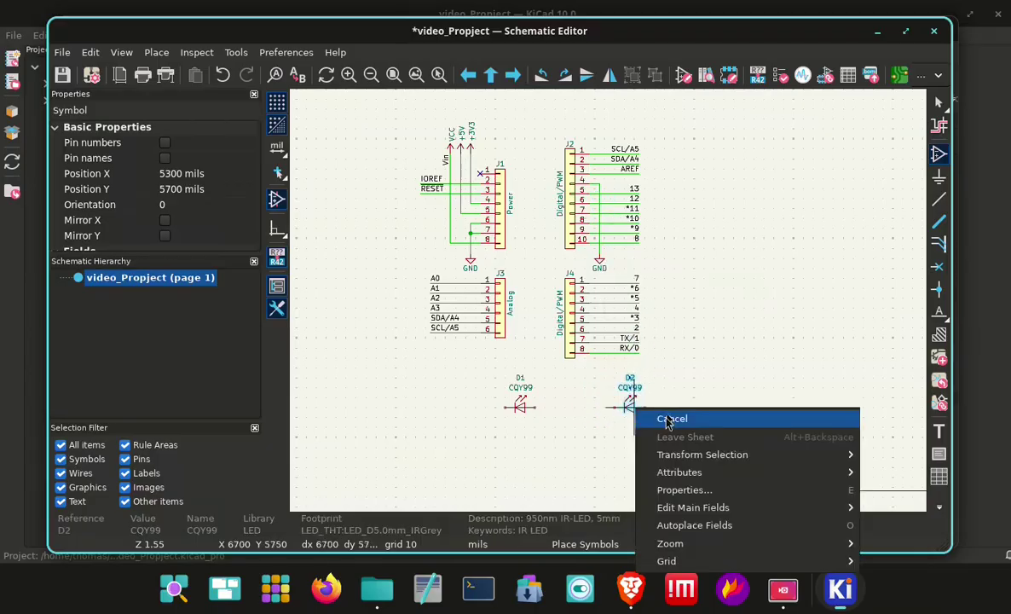
pyautogui.click(666, 419)
# Search the symbol library for "resistor 220" and place the 220_0402 resistor beside the LED, below connector J4.
pyautogui.click(666, 424)
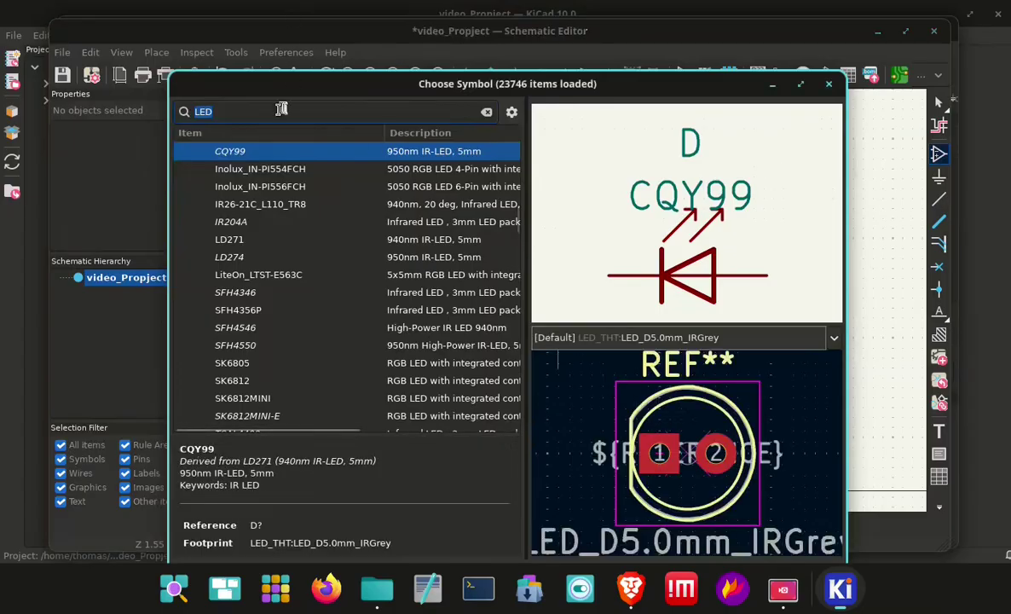
pyautogui.write('resist')
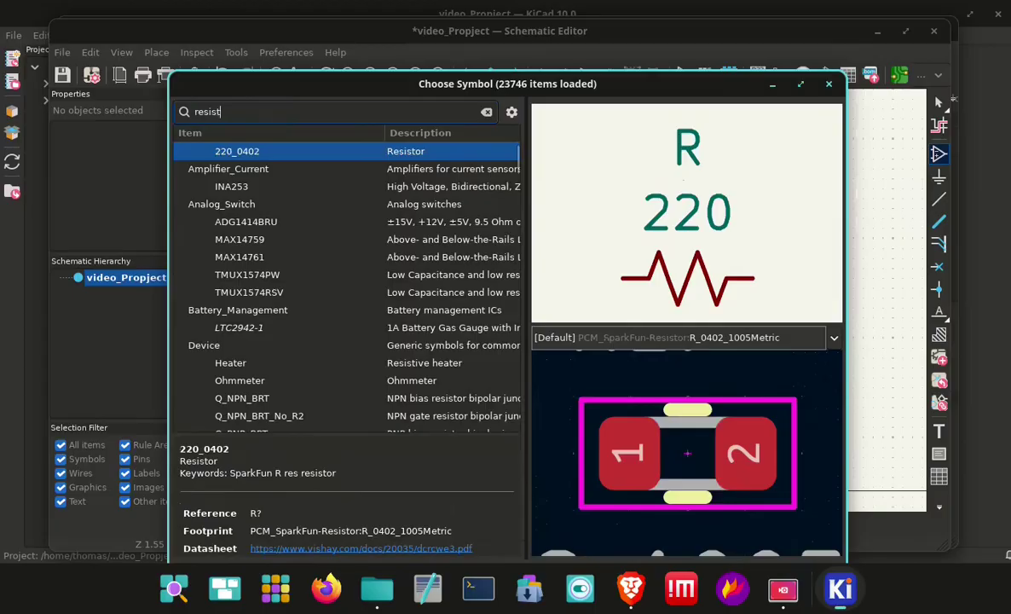
pyautogui.write('or 220')
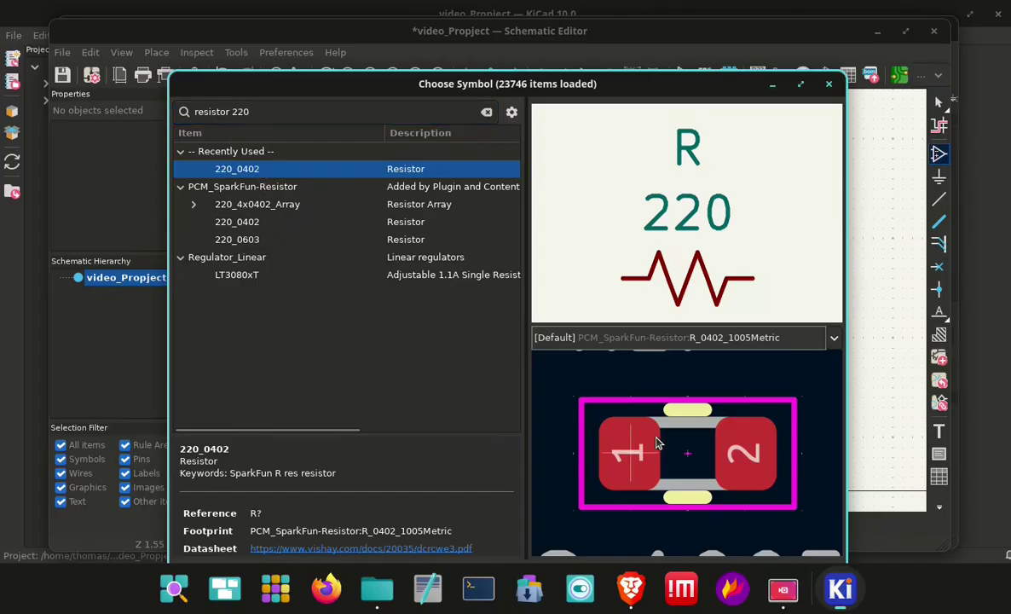
pyautogui.moveTo(641, 99); pyautogui.dragTo(610, 46)
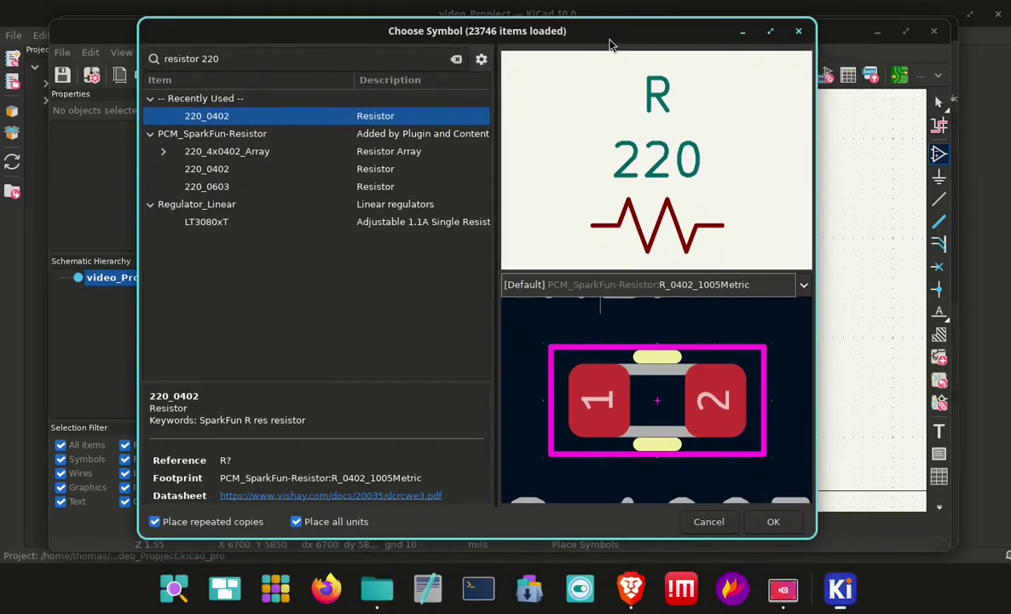
pyautogui.click(776, 523)
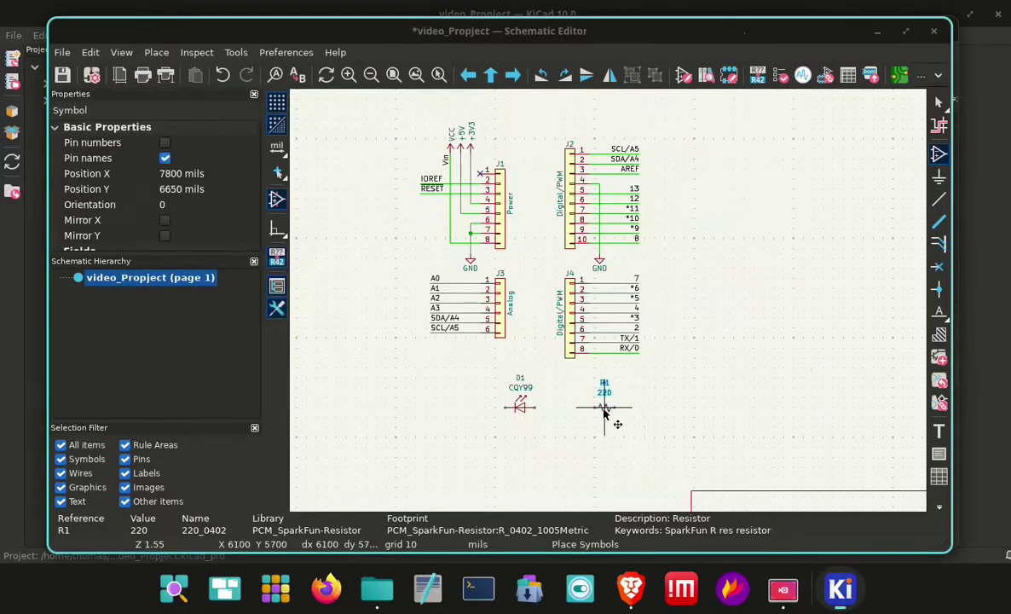
pyautogui.click(604, 413)
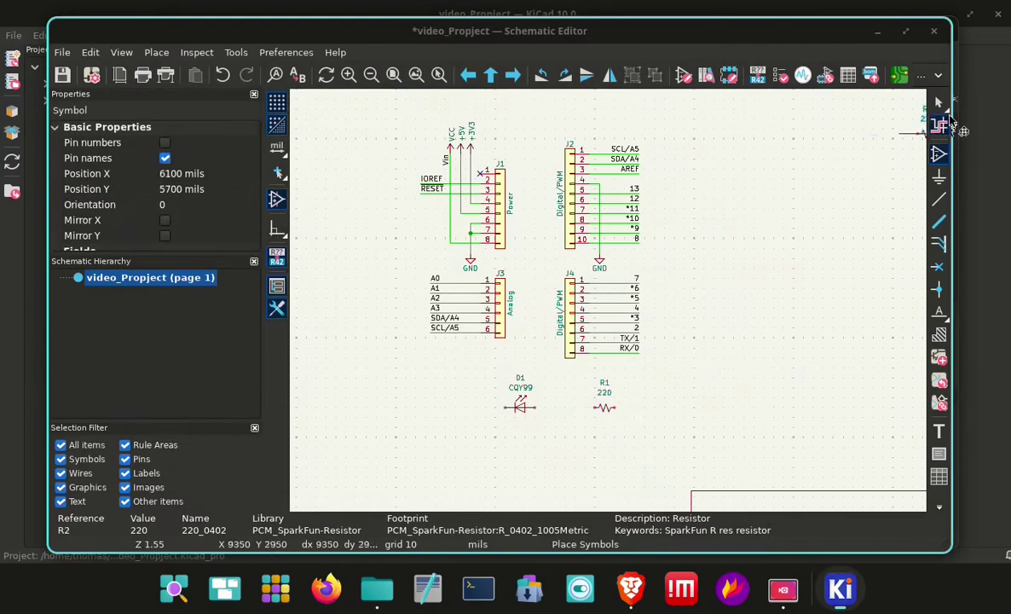
# Stop the repeated resistor placement and delete the stray 220 resistor R2 dropped away from the circuit.
pyautogui.click(941, 102)
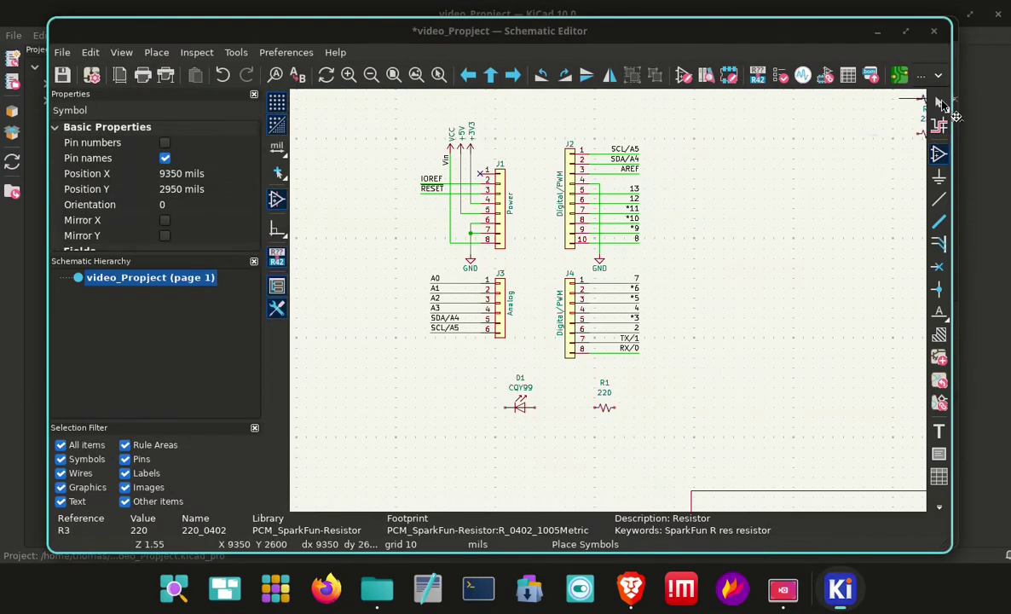
pyautogui.moveTo(842, 136); pyautogui.dragTo(648, 161, button='middle')
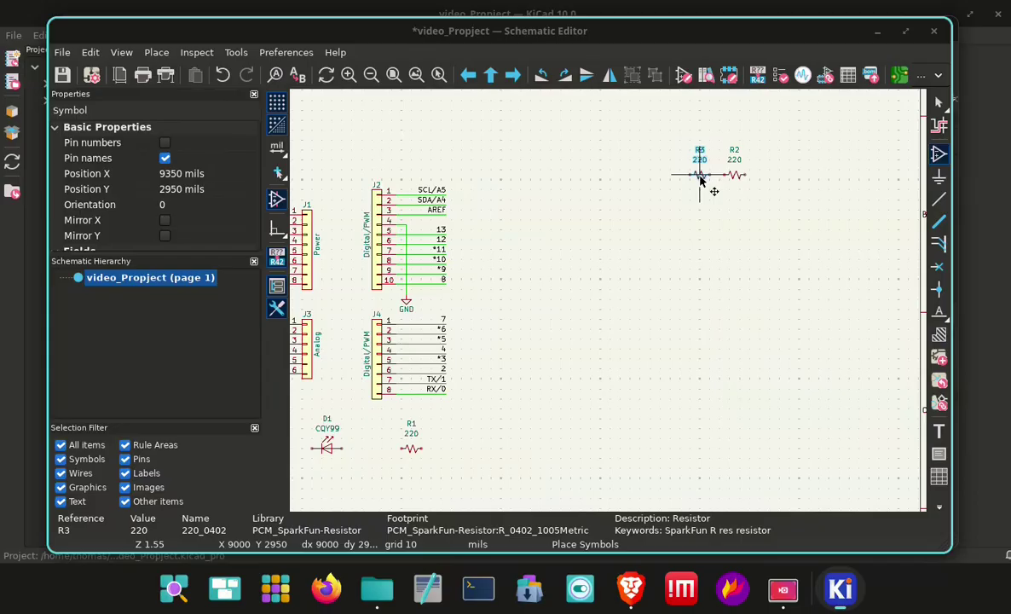
pyautogui.rightClick(699, 179)
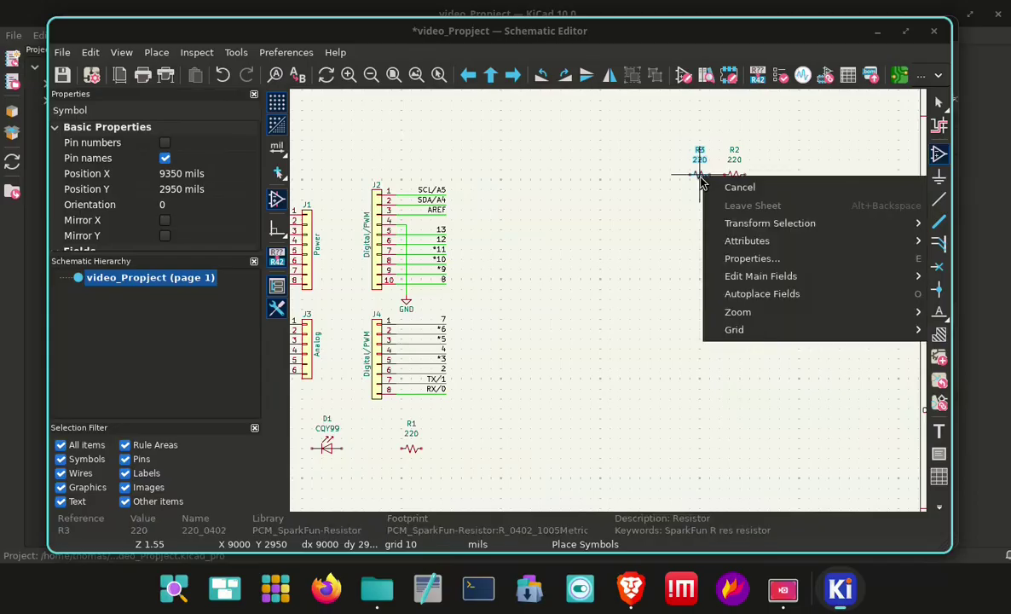
pyautogui.click(734, 187)
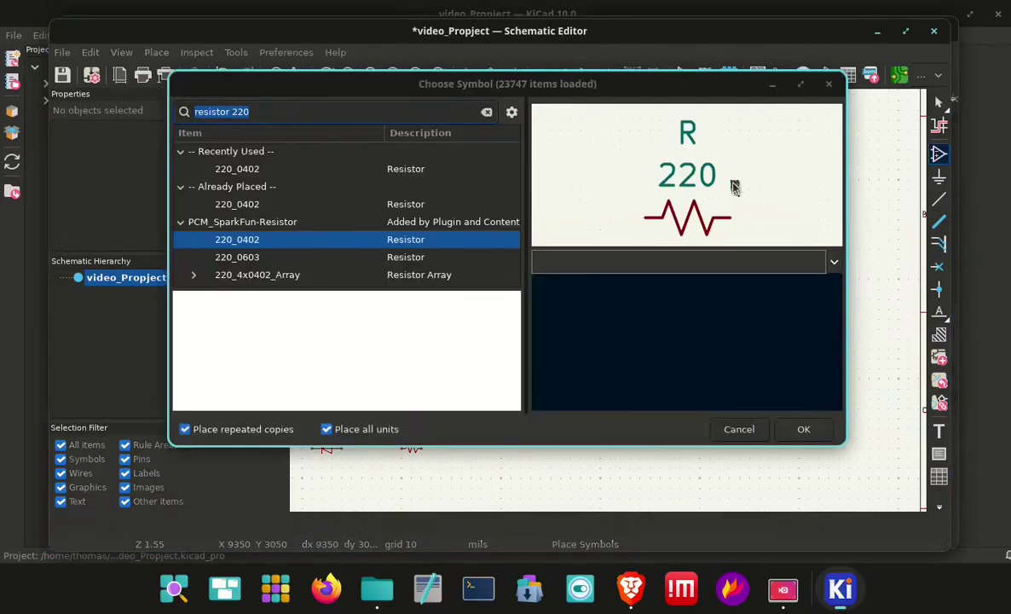
pyautogui.click(729, 427)
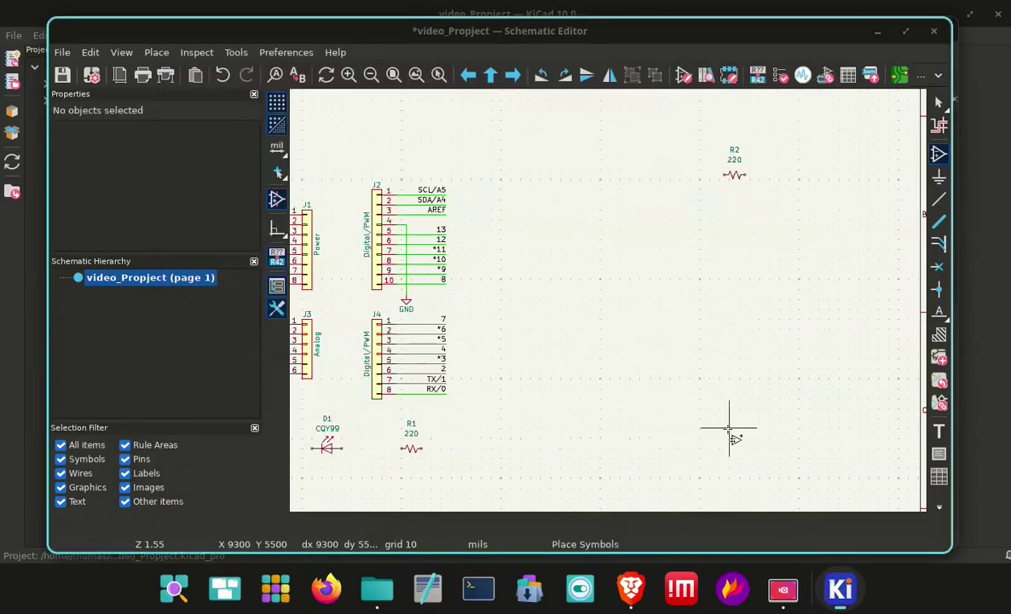
pyautogui.click(755, 195)
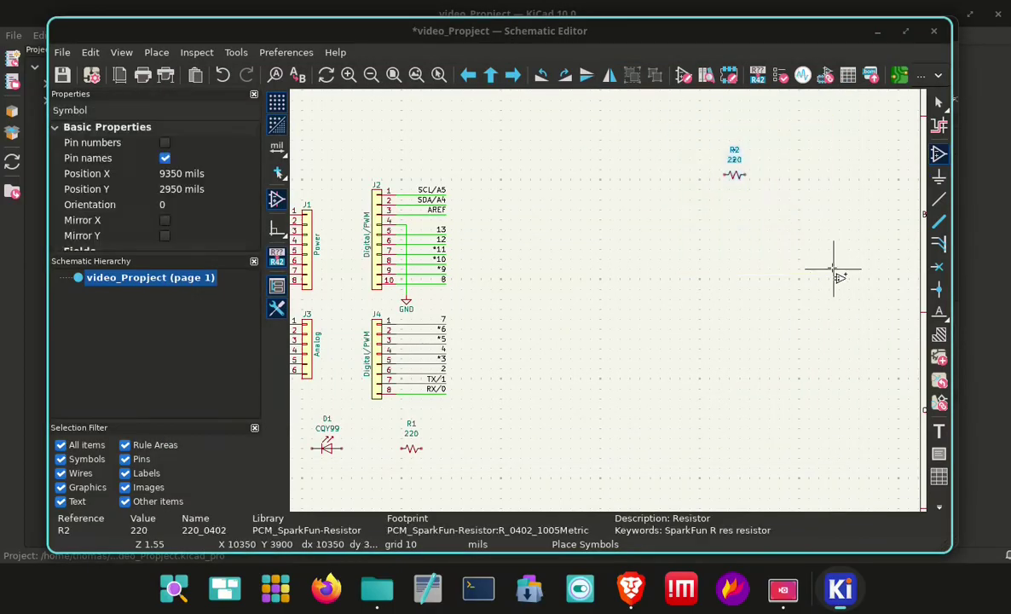
pyautogui.press('Delete')
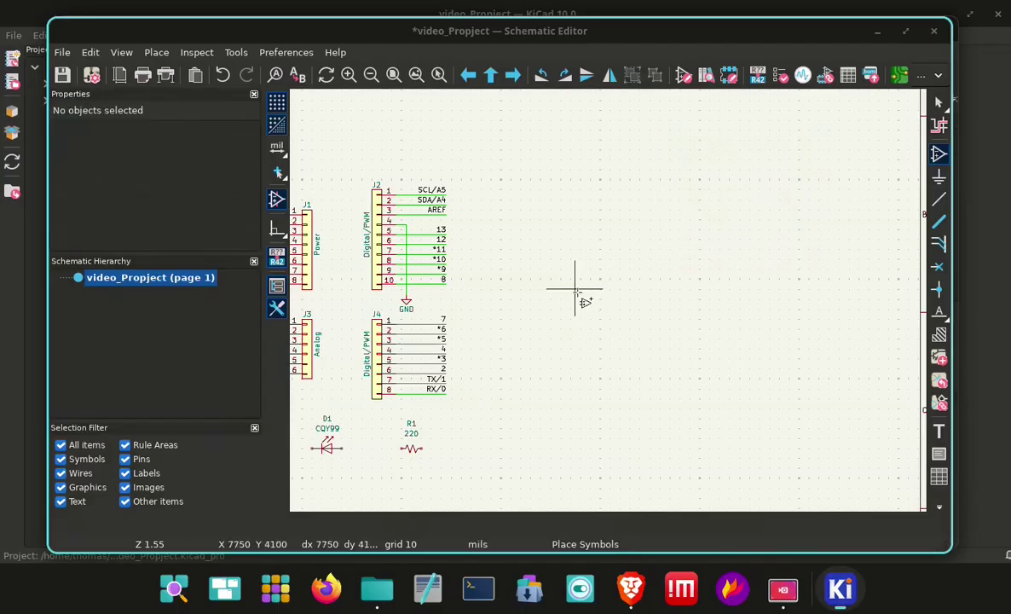
# Wire Arduino pin 2 on connector J4 to resistor R1, and connect the resistor's other end to the anode of LED D1.
pyautogui.moveTo(578, 289); pyautogui.dragTo(761, 202, button='middle')
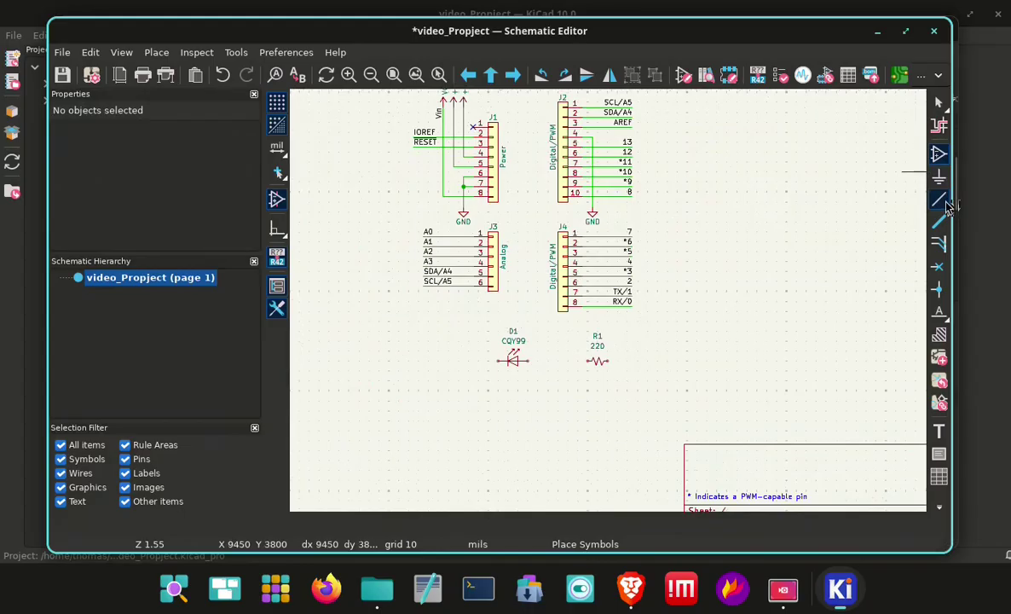
pyautogui.click(941, 201)
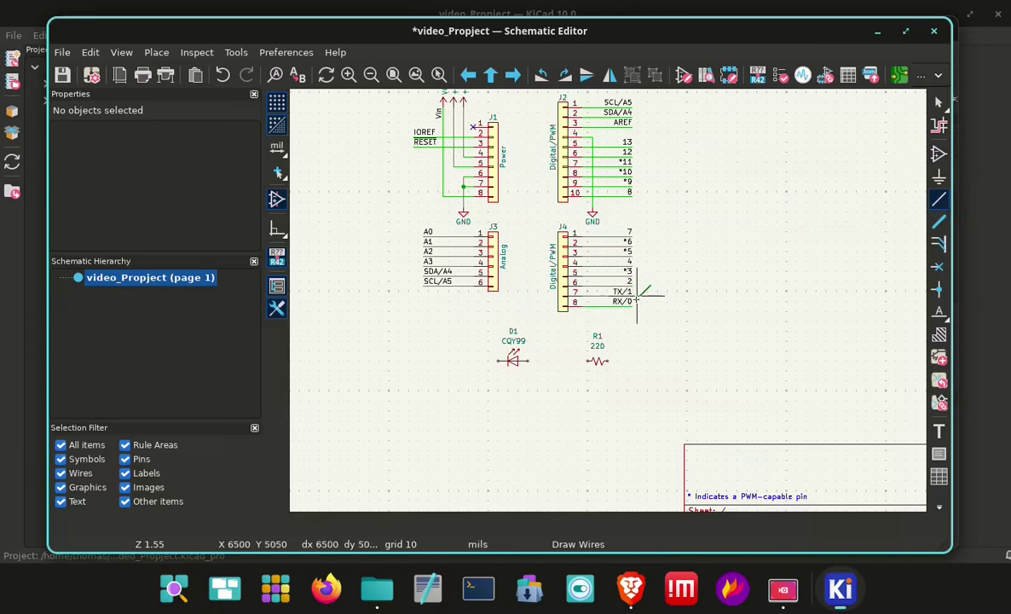
pyautogui.scroll(3, 632, 286)
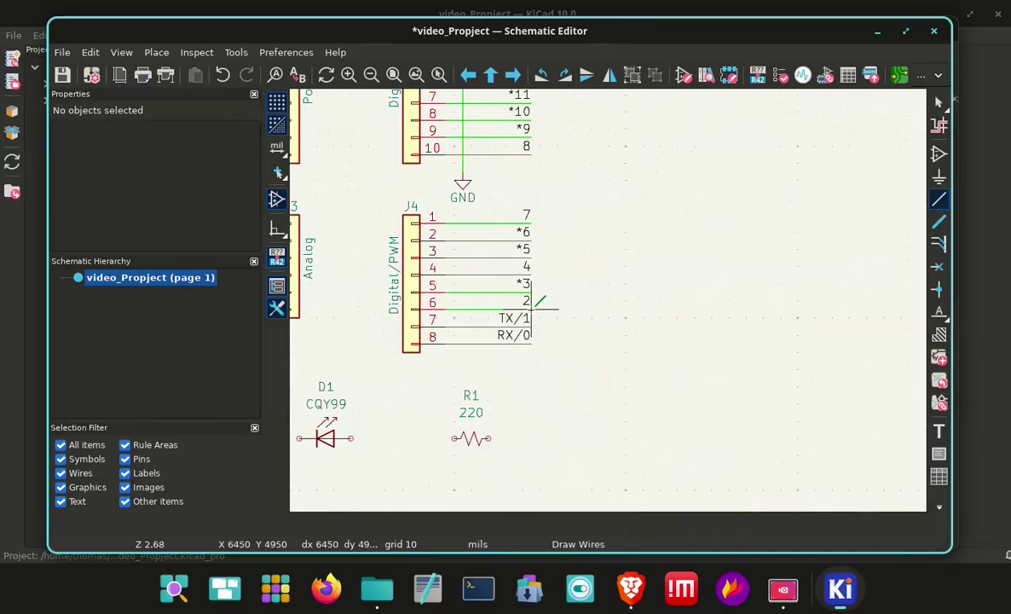
pyautogui.click(531, 308)
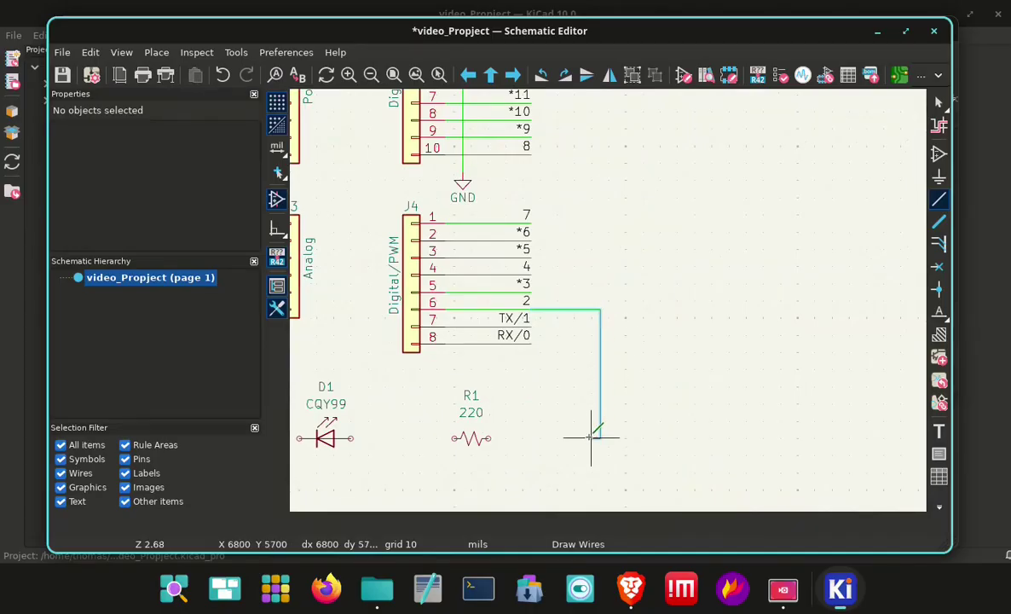
pyautogui.click(596, 437)
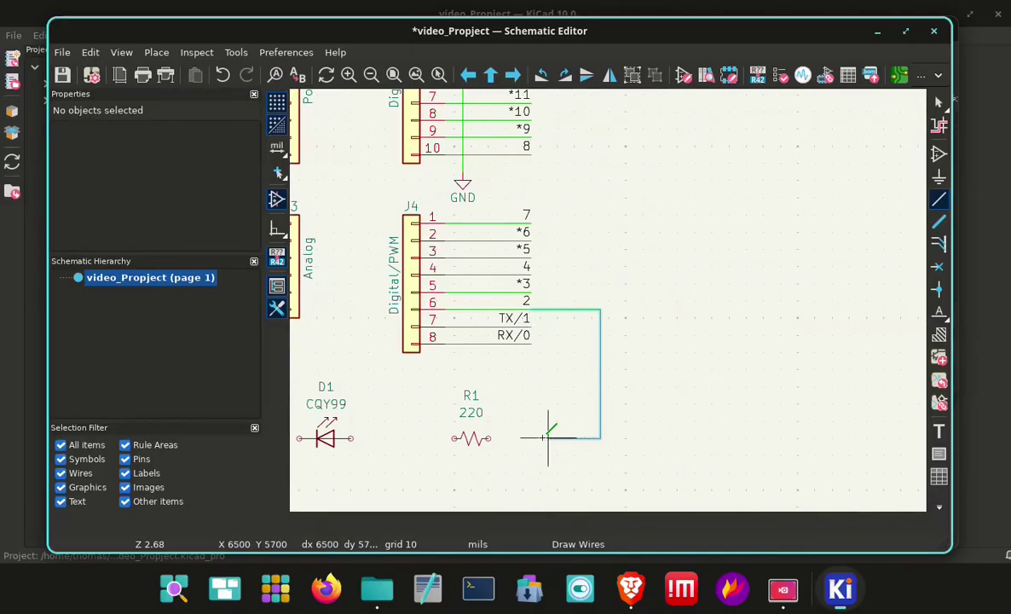
pyautogui.click(490, 438)
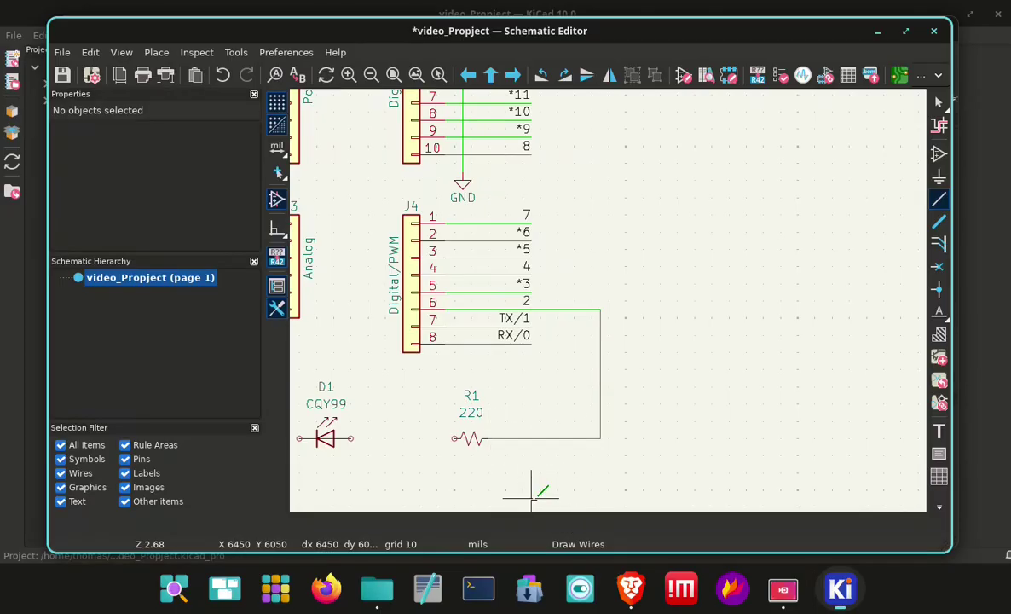
pyautogui.click(454, 438)
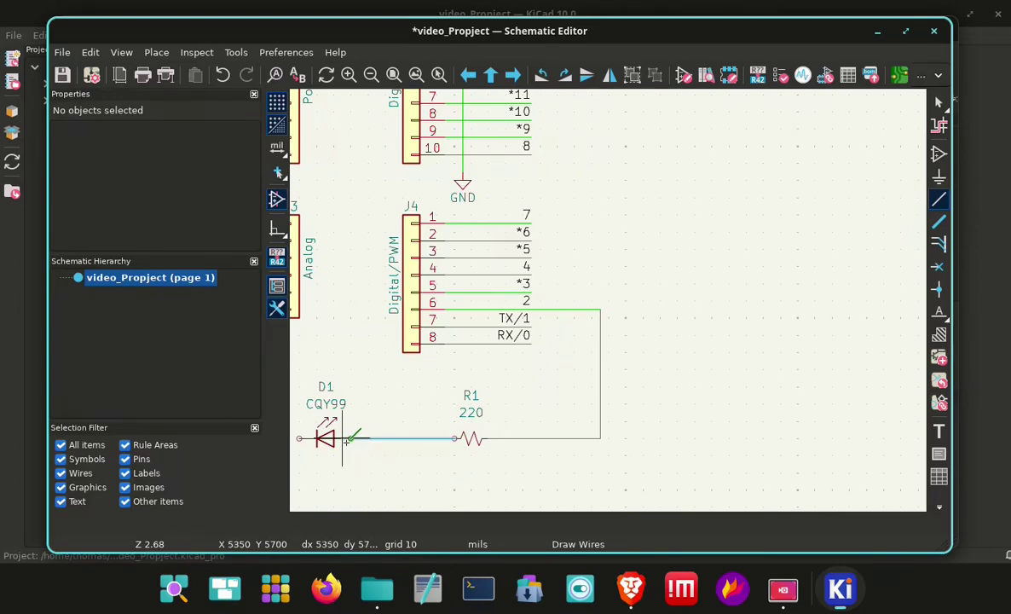
pyautogui.click(351, 438)
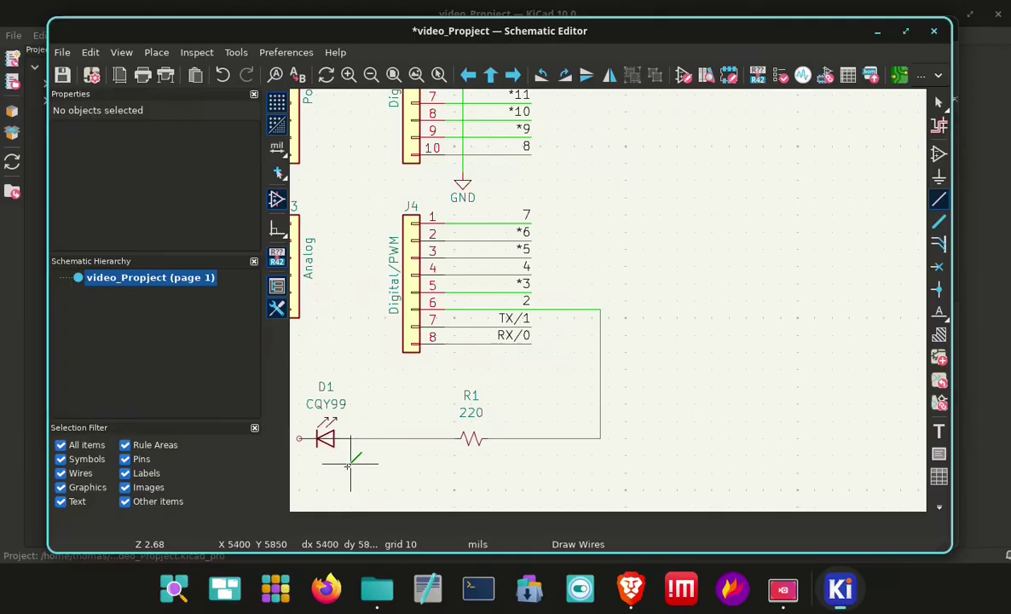
# Wire the GND junction at pin 7 of connector J1 around the outside of J3 to the cathode of LED D1.
pyautogui.moveTo(348, 464); pyautogui.dragTo(645, 432, button='middle')
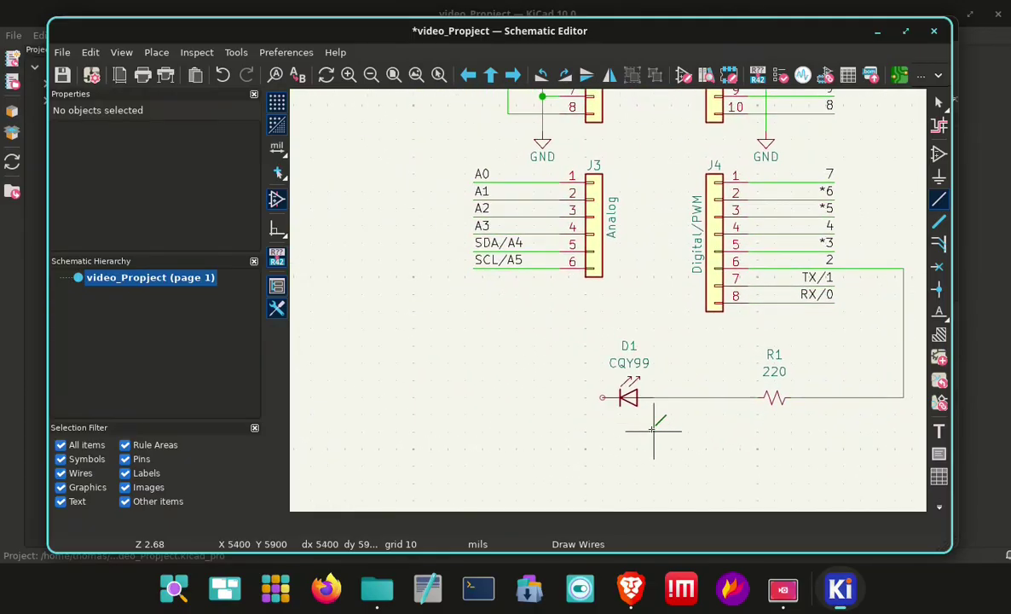
pyautogui.moveTo(541, 349); pyautogui.dragTo(586, 399, button='middle')
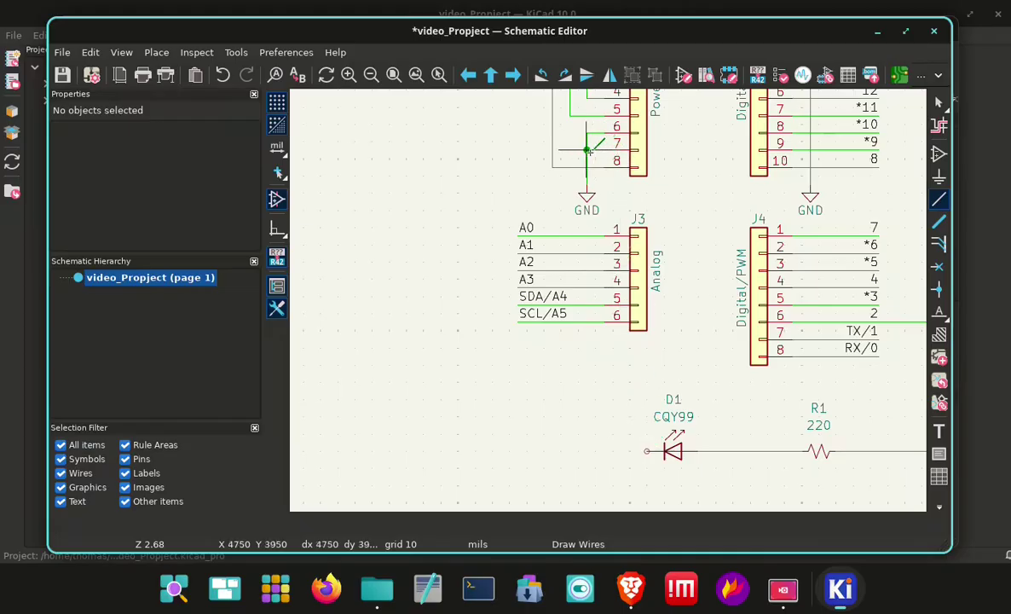
pyautogui.scroll(-1, 586, 151)
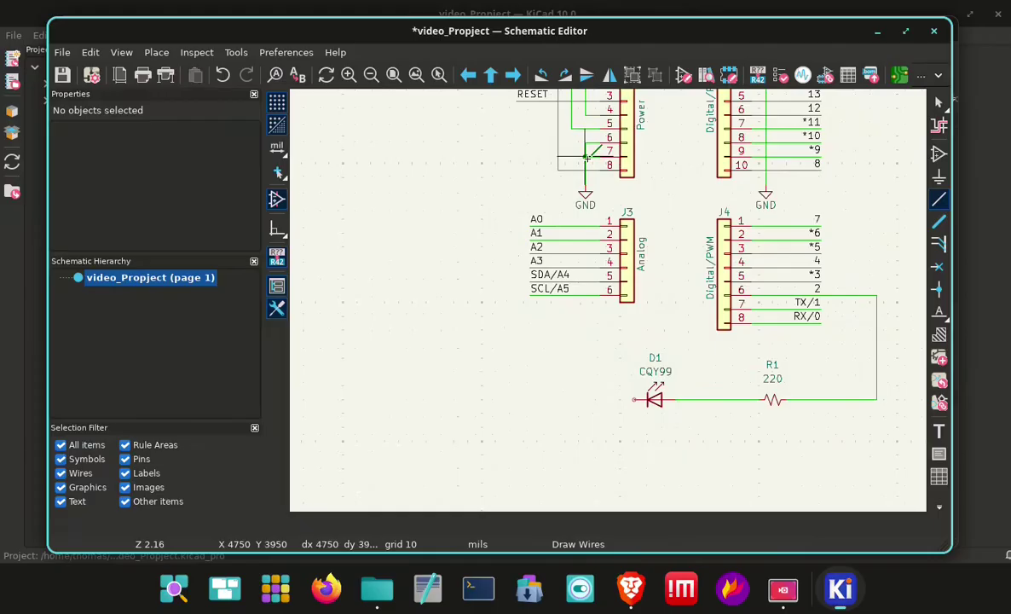
pyautogui.click(587, 157)
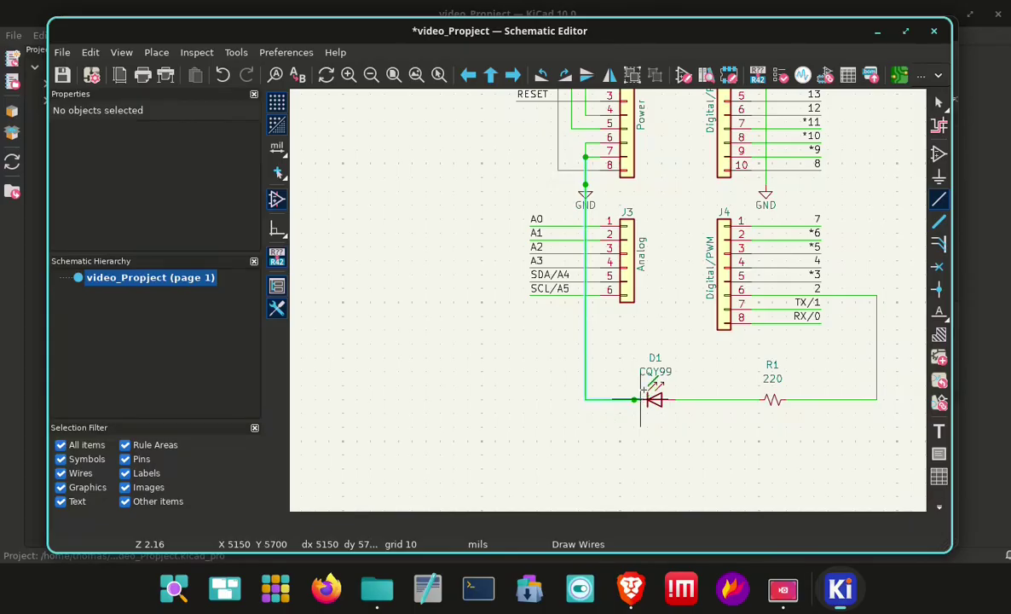
pyautogui.click(447, 156)
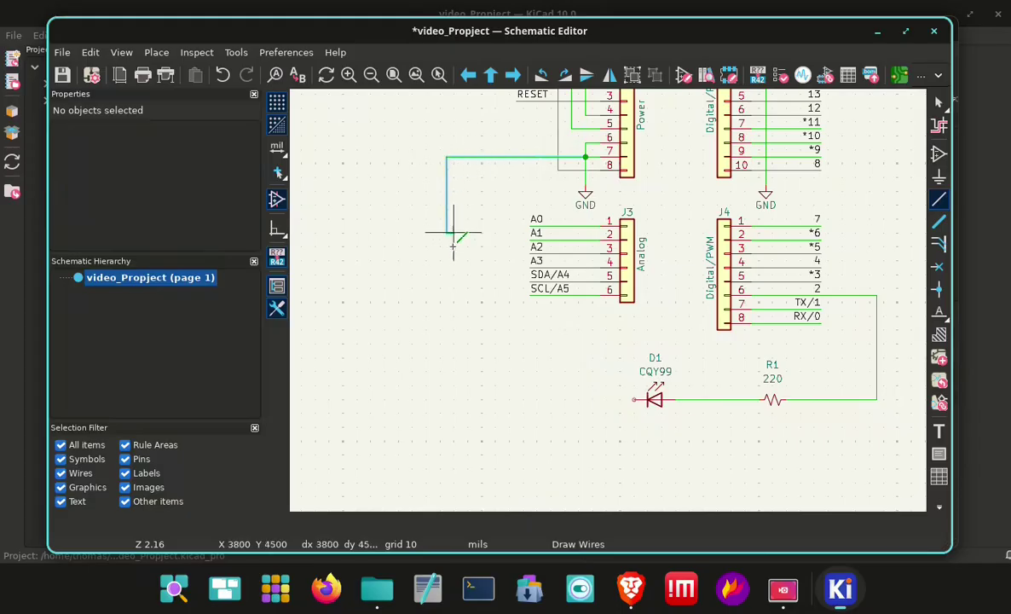
pyautogui.click(634, 398)
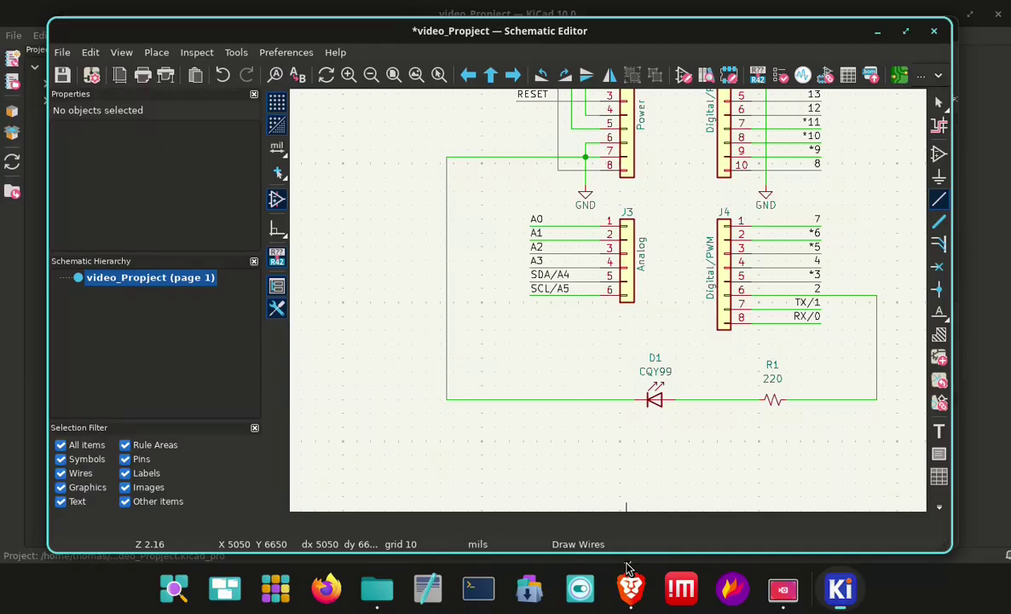
pyautogui.click(937, 104)
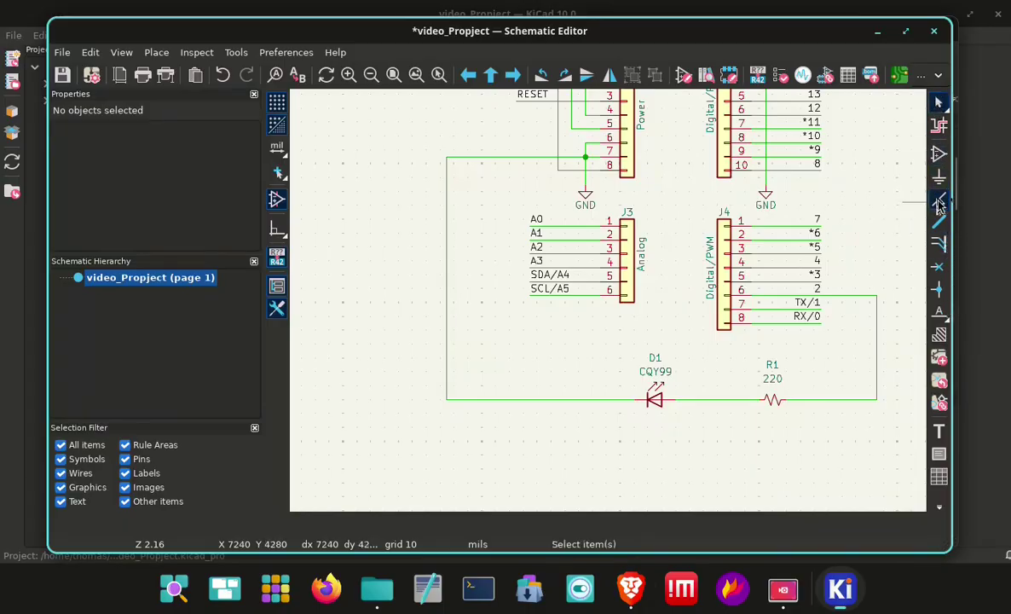
pyautogui.scroll(-1, 864, 231)
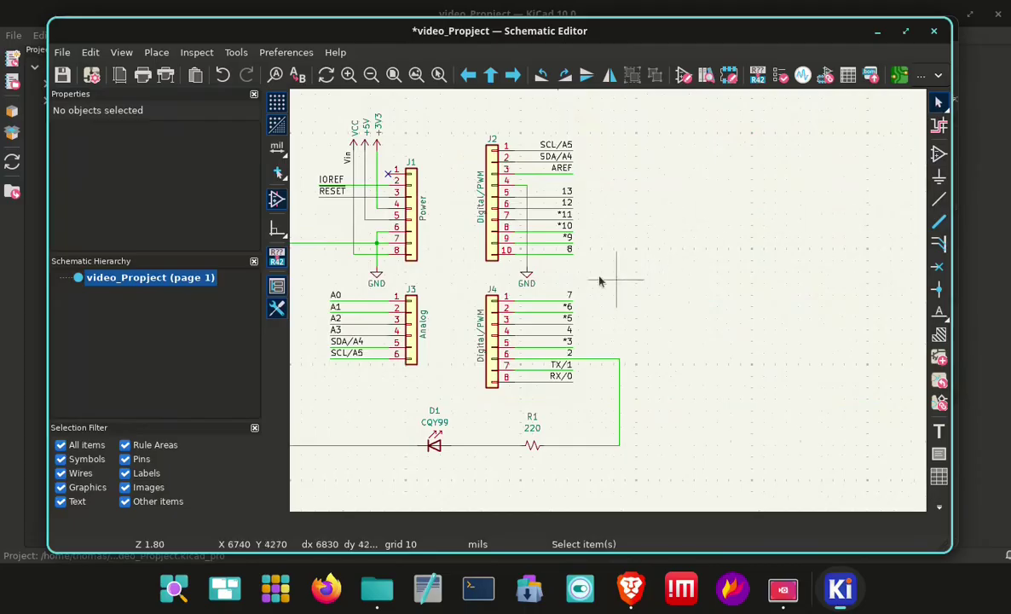
# Switch to the PCB Editor, update the board from the schematic, and place footprints D1 and R1 just outside the board beside J3.
pyautogui.moveTo(597, 282); pyautogui.dragTo(760, 275, button='middle')
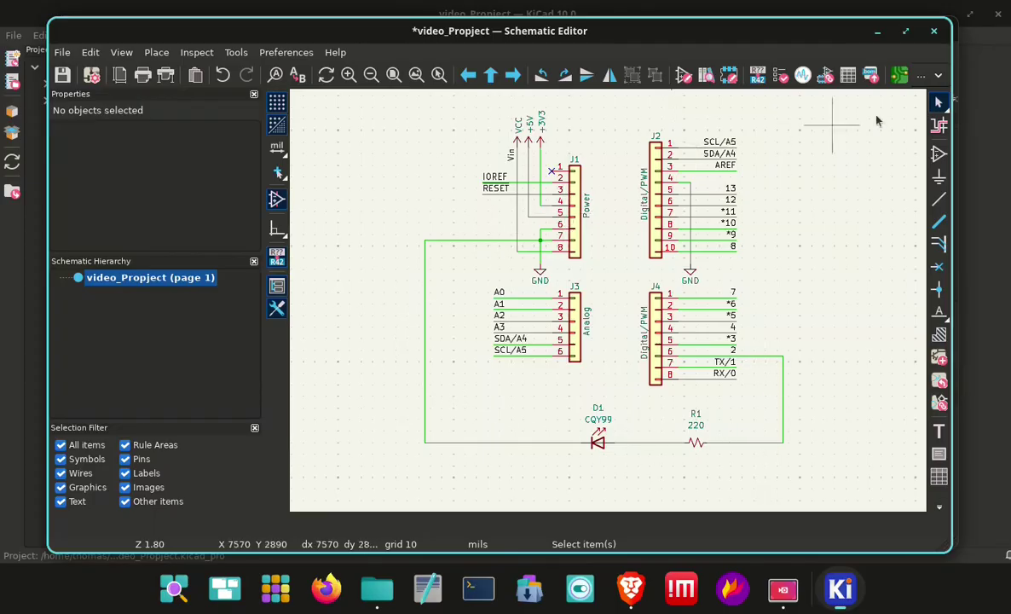
pyautogui.click(898, 76)
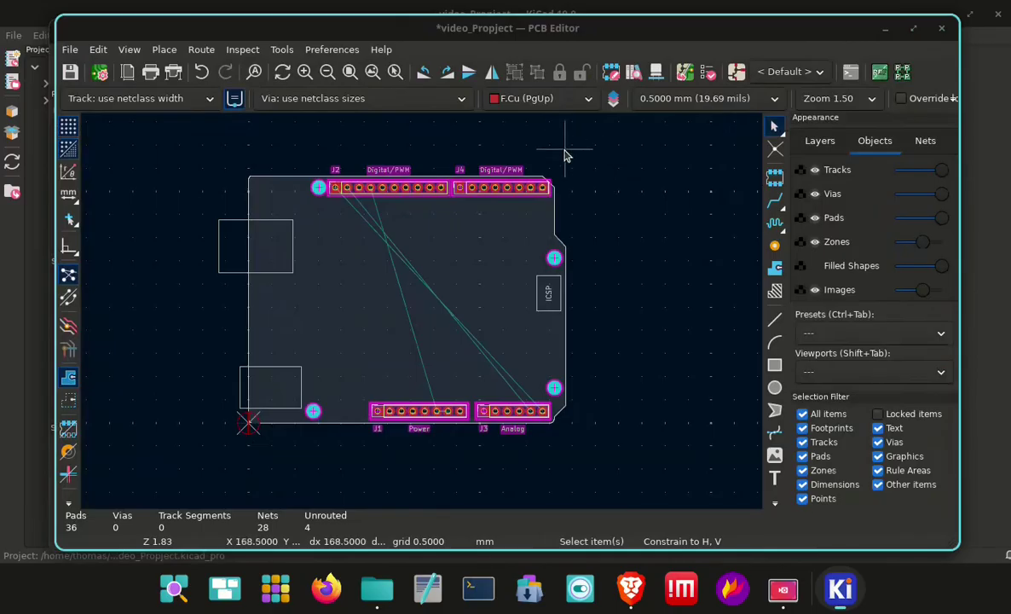
pyautogui.click(685, 73)
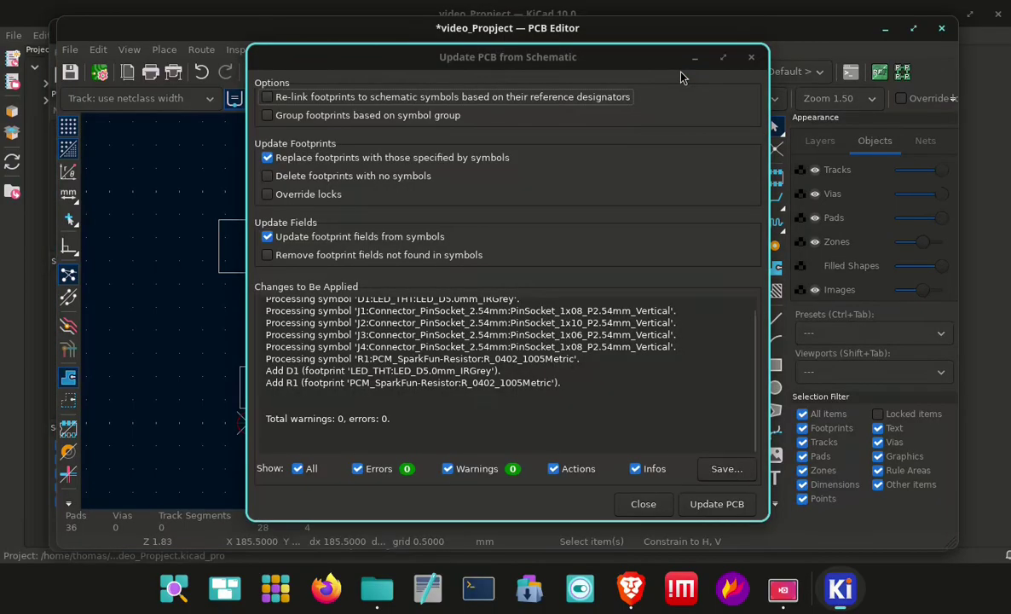
pyautogui.click(723, 509)
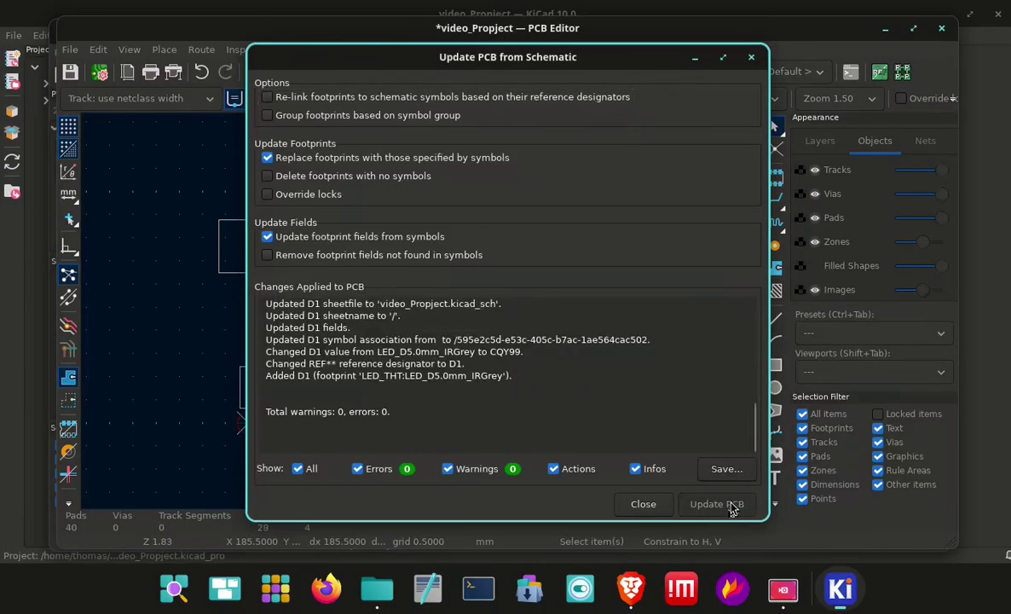
pyautogui.click(751, 57)
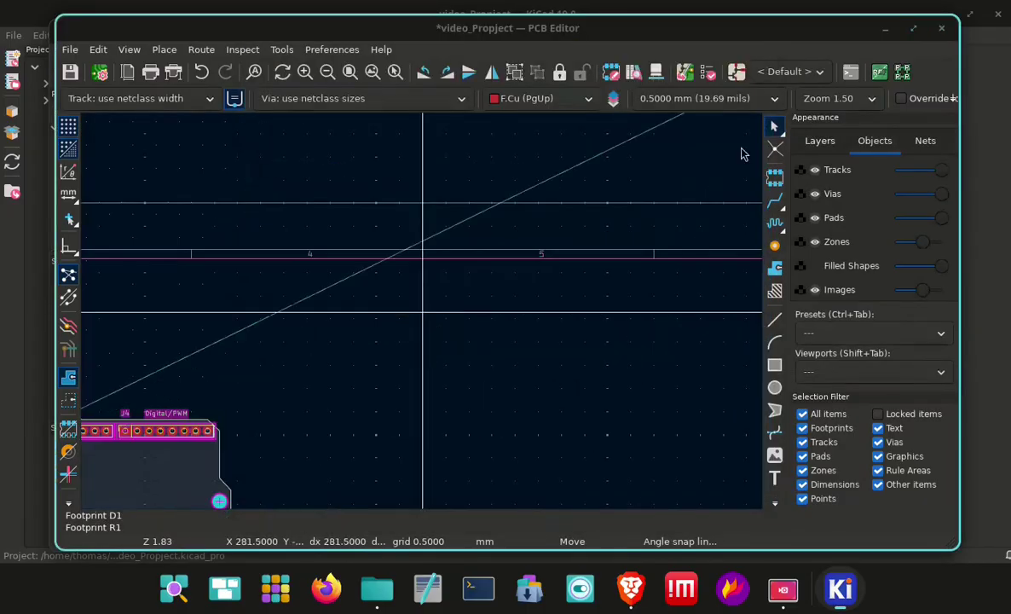
pyautogui.scroll(-3, 423, 397)
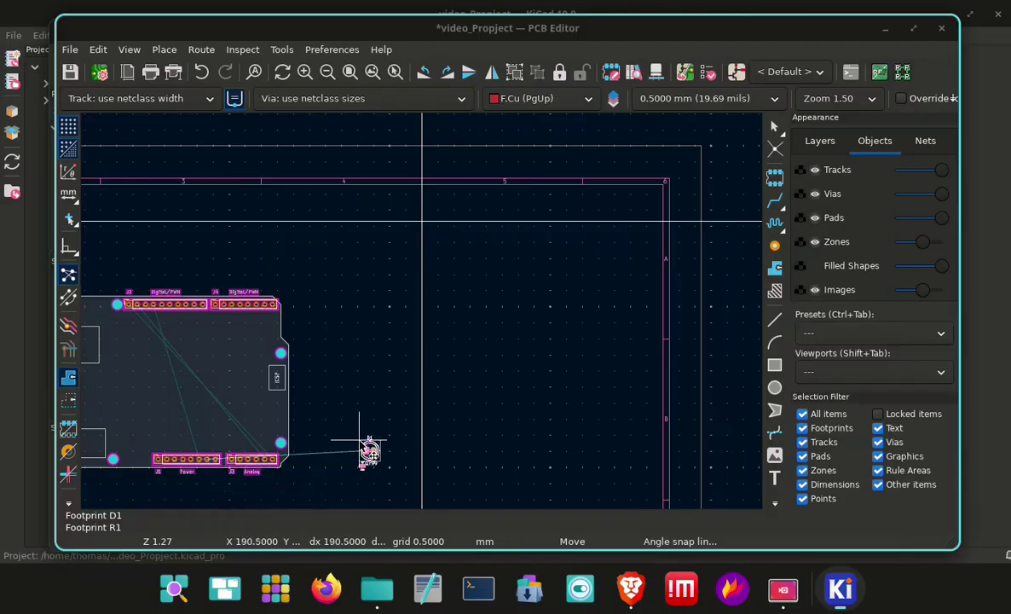
pyautogui.click(365, 452)
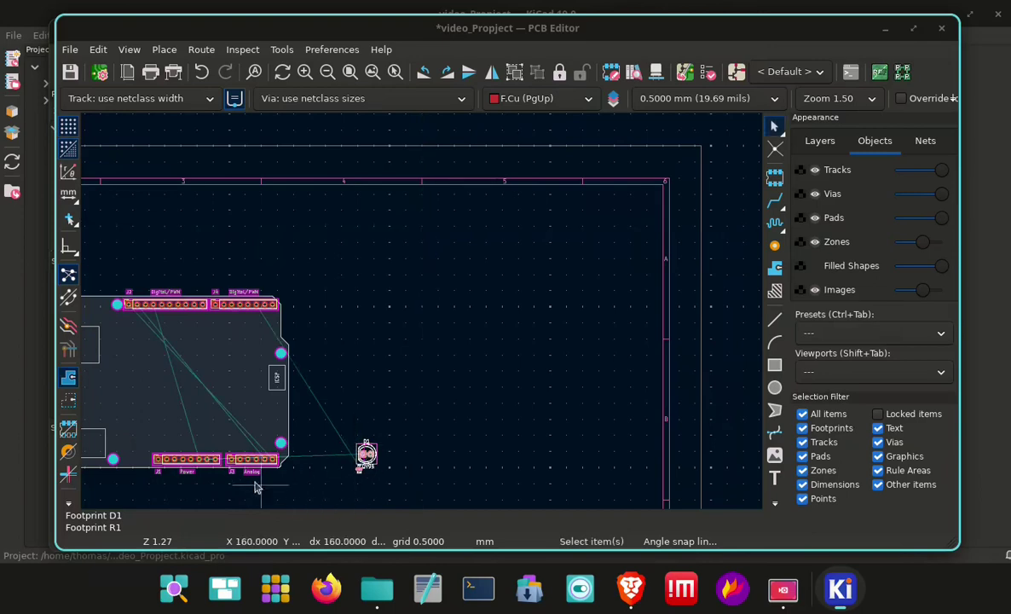
# Select the R1 footprint under LED D1 and move it to a free spot above D1, outside the board.
pyautogui.moveTo(436, 429); pyautogui.dragTo(494, 334, button='middle')
pyautogui.press('F1')
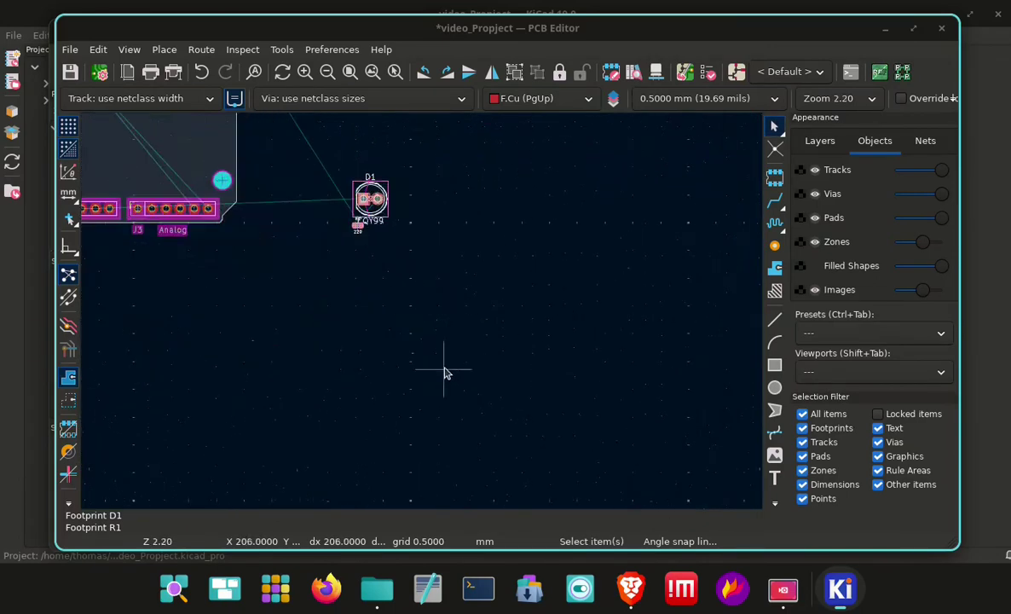
pyautogui.moveTo(396, 228); pyautogui.dragTo(402, 357, button='middle')
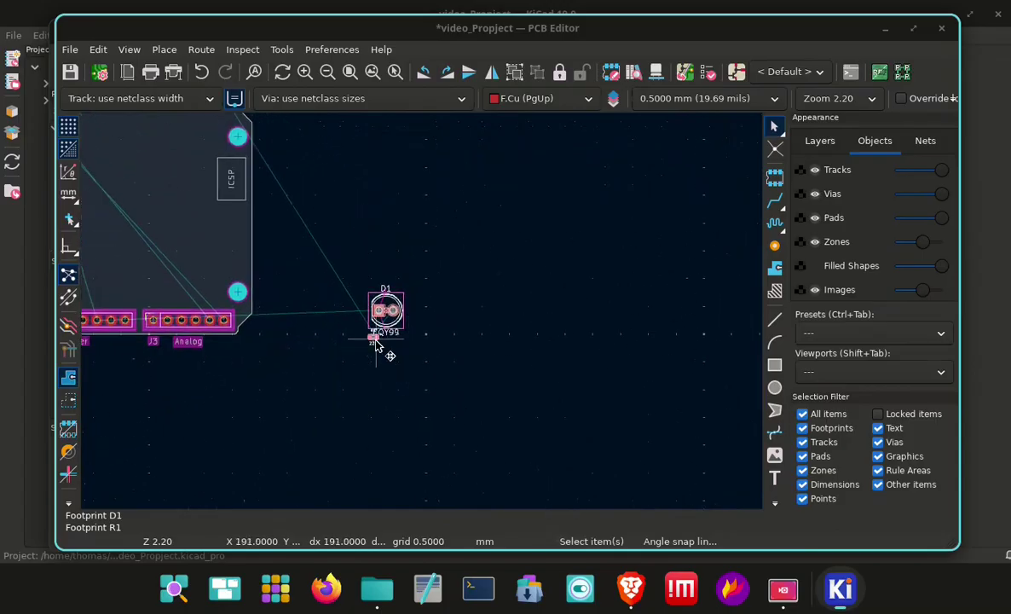
pyautogui.click(375, 341)
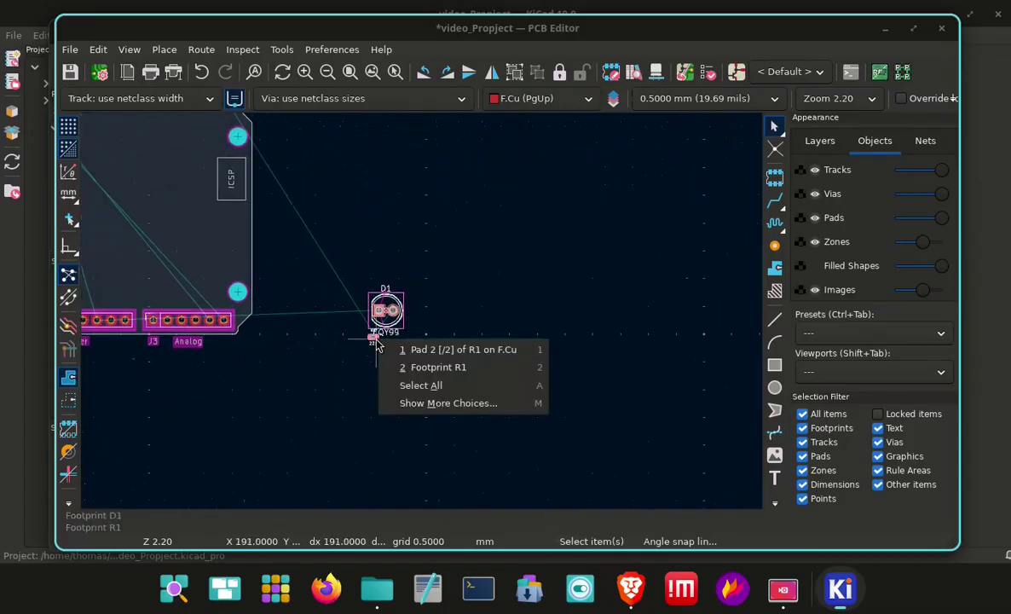
pyautogui.click(440, 354)
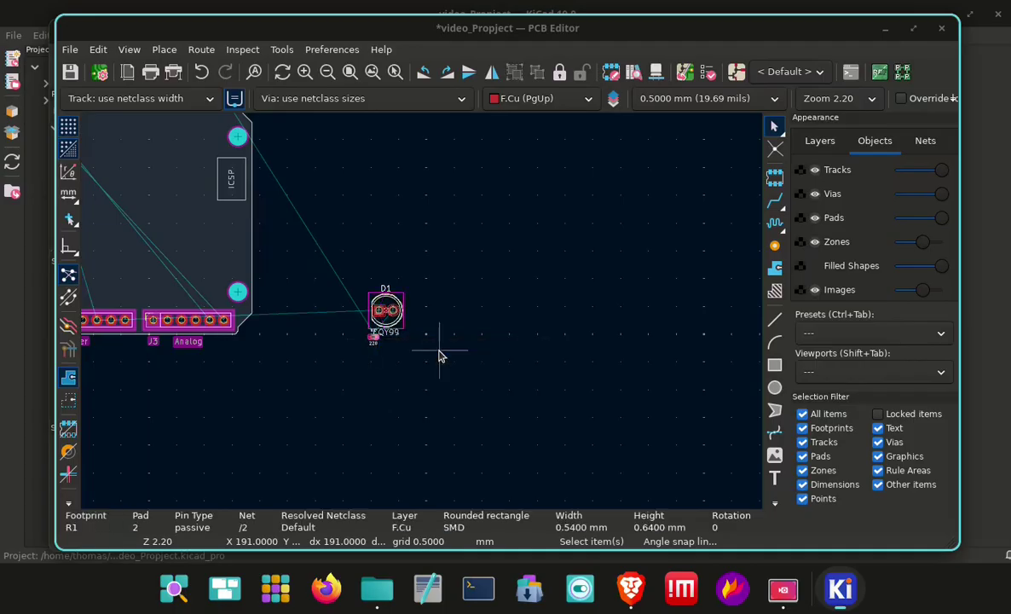
pyautogui.click(412, 332)
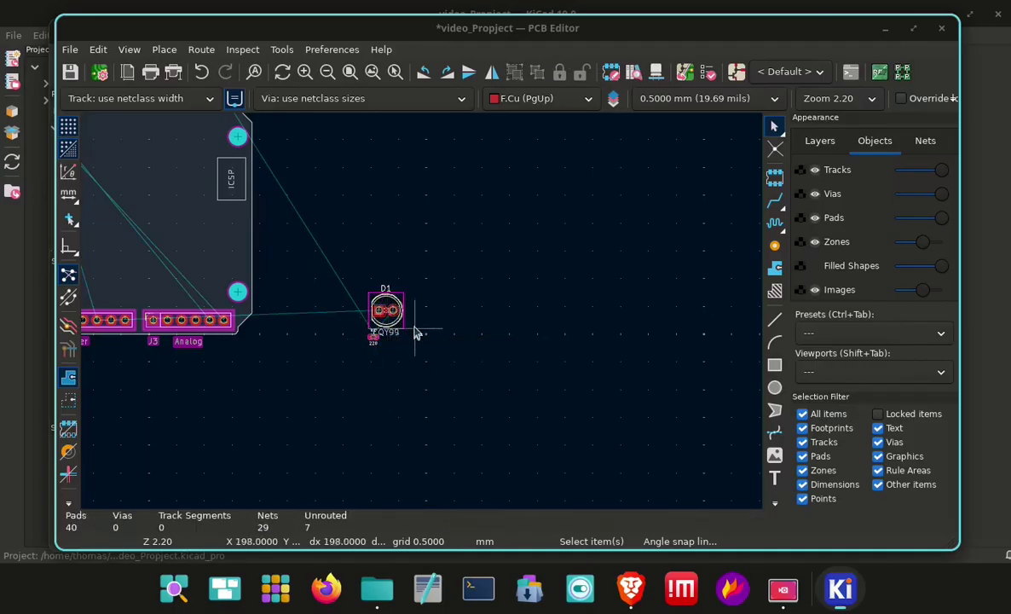
pyautogui.click(374, 340)
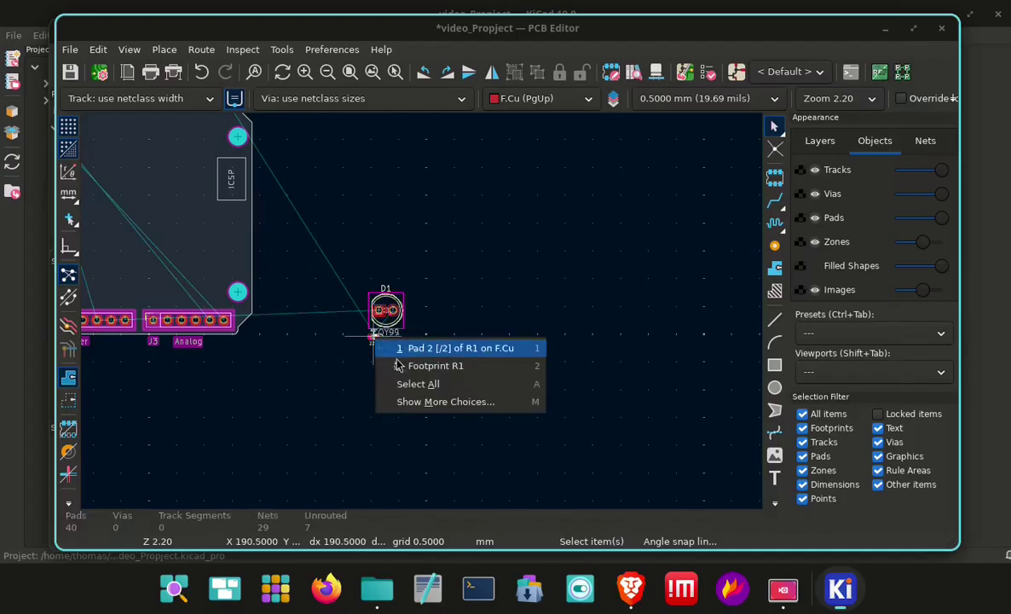
pyautogui.click(423, 366)
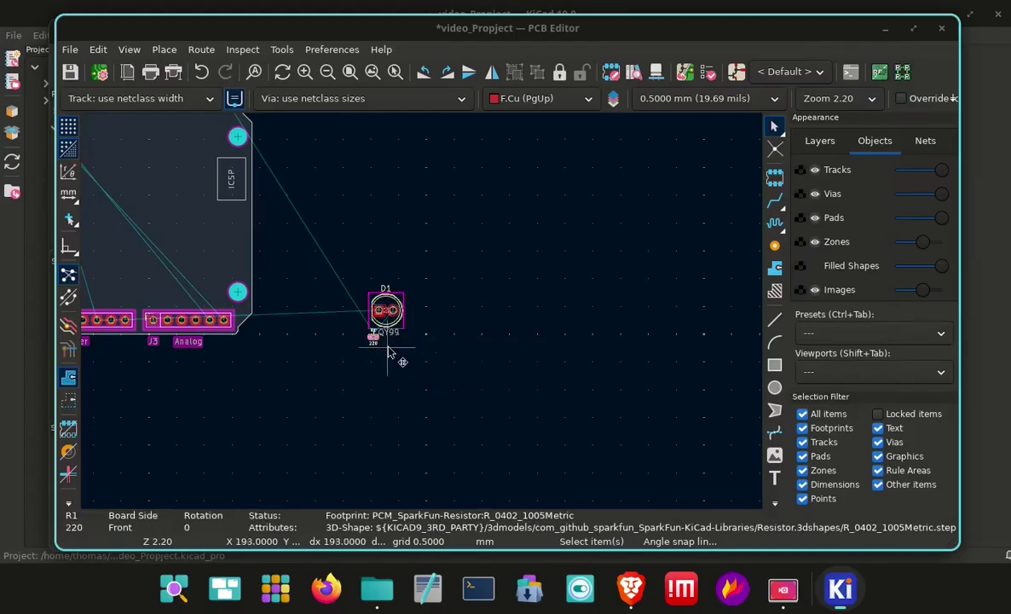
pyautogui.moveTo(373, 335); pyautogui.dragTo(406, 175)
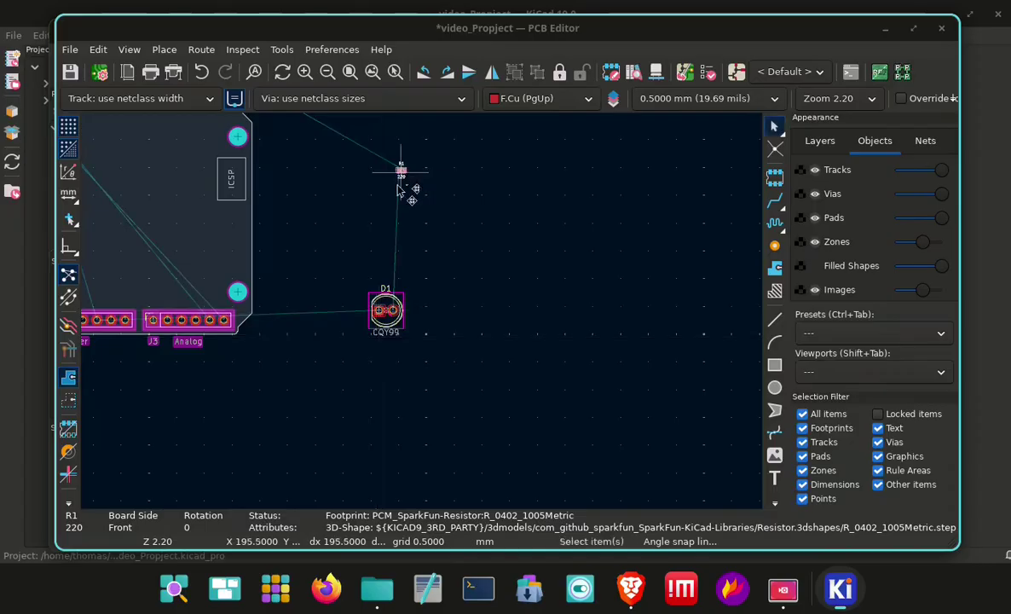
# Select the D1 LED footprint and shift it slightly sideways so its anode pad sits roughly below R1.
pyautogui.click(400, 314)
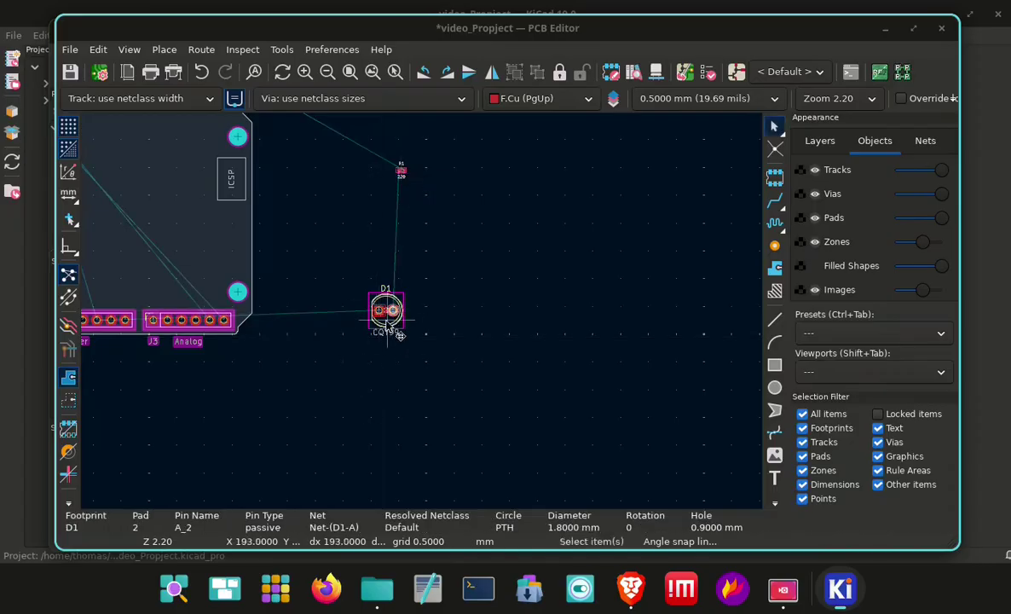
pyautogui.click(387, 321)
pyautogui.moveTo(388, 321); pyautogui.dragTo(415, 333)
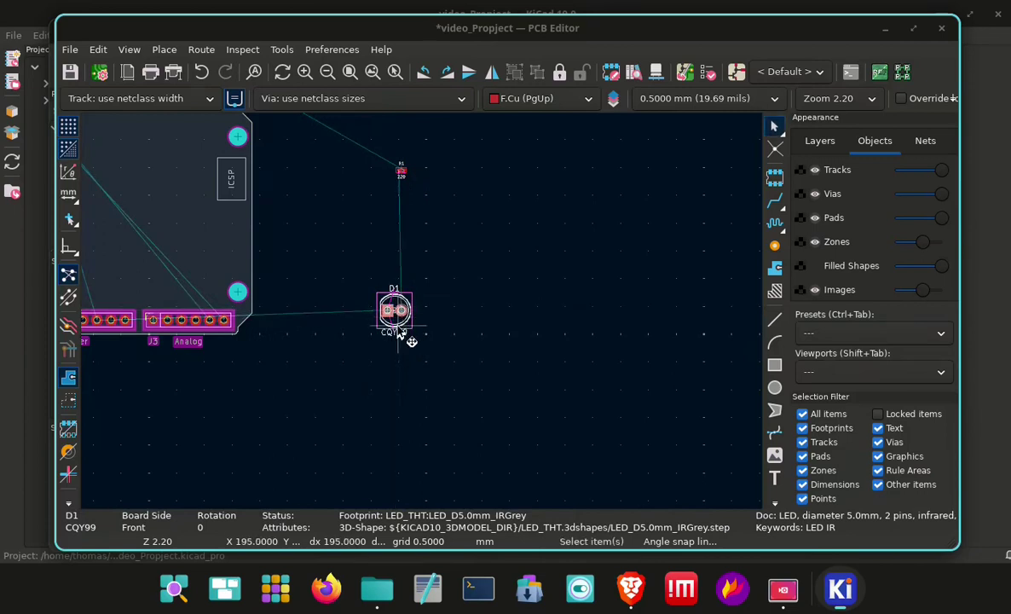
pyautogui.moveTo(493, 182); pyautogui.dragTo(632, 299, button='middle')
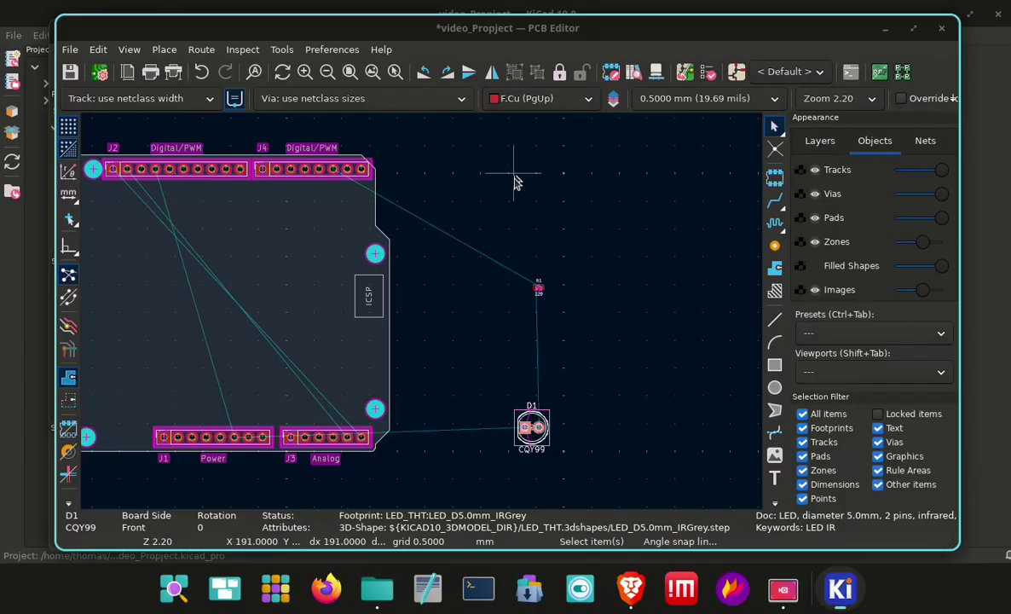
pyautogui.moveTo(479, 165); pyautogui.dragTo(620, 263, button='middle')
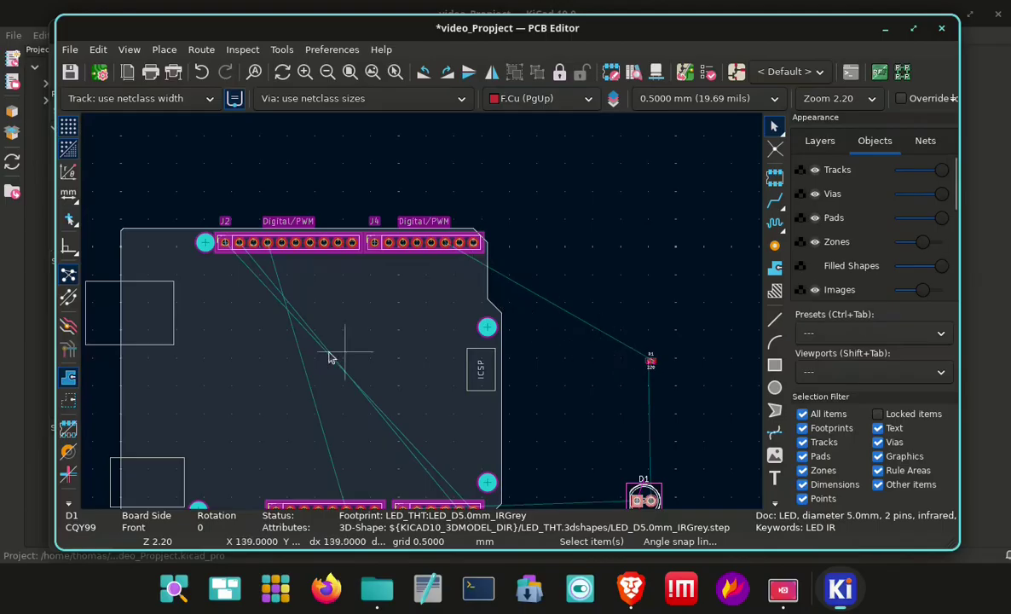
pyautogui.moveTo(388, 342); pyautogui.dragTo(399, 273, button='middle')
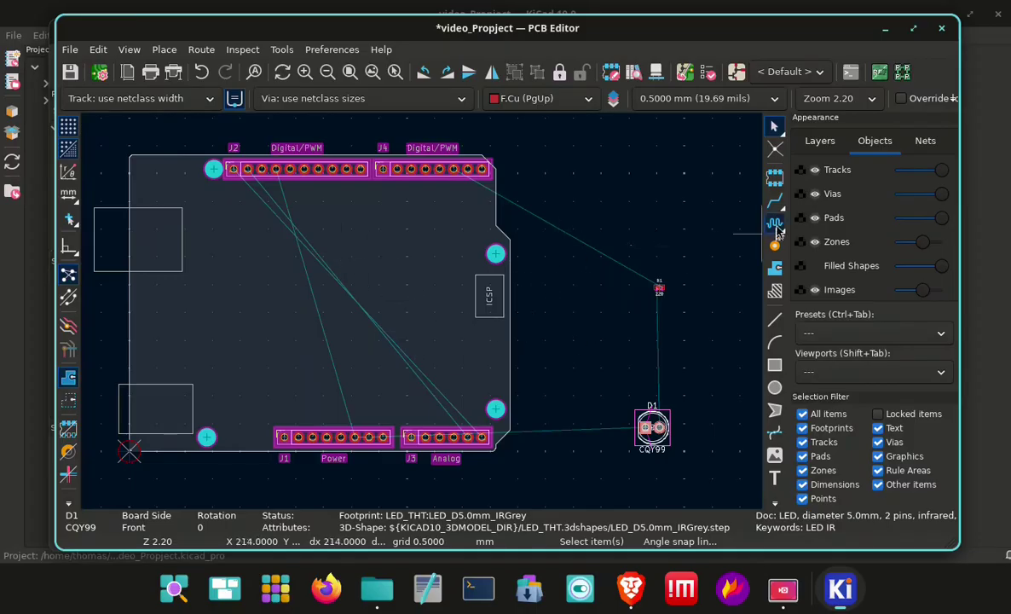
pyautogui.click(775, 205)
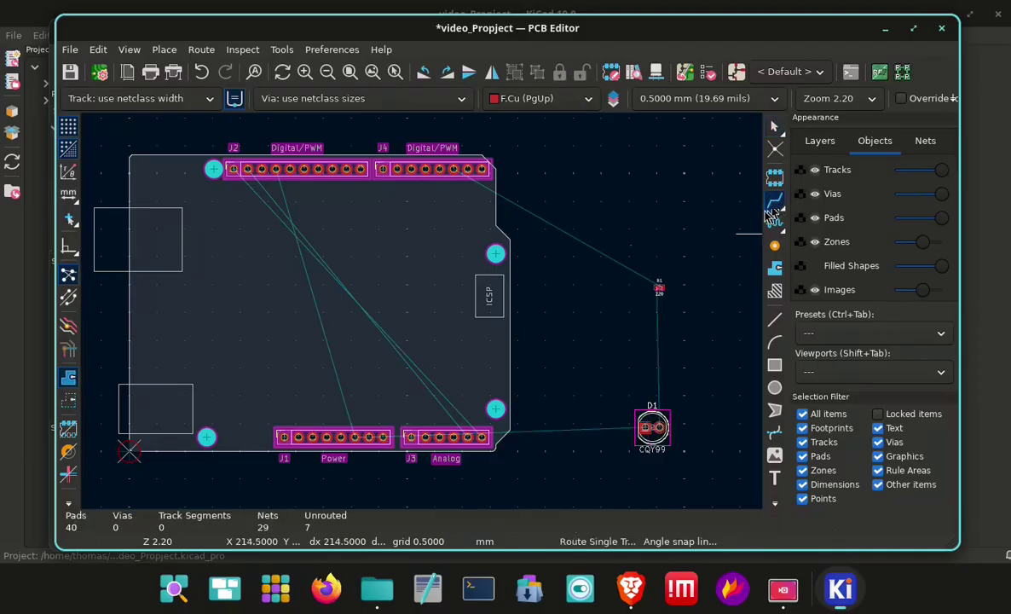
pyautogui.click(454, 168)
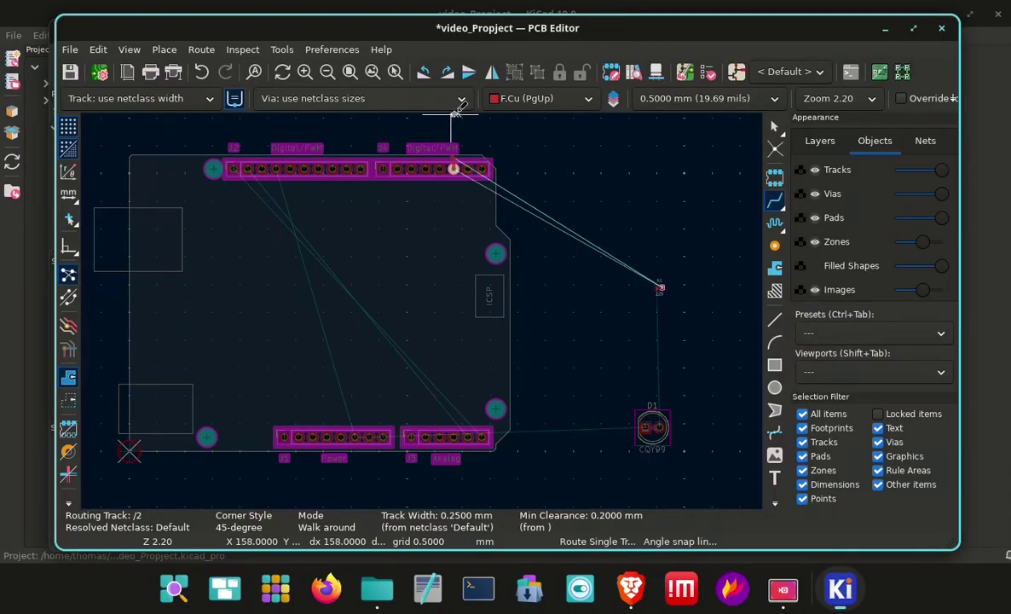
pyautogui.moveTo(485, 131); pyautogui.dragTo(479, 248, button='middle')
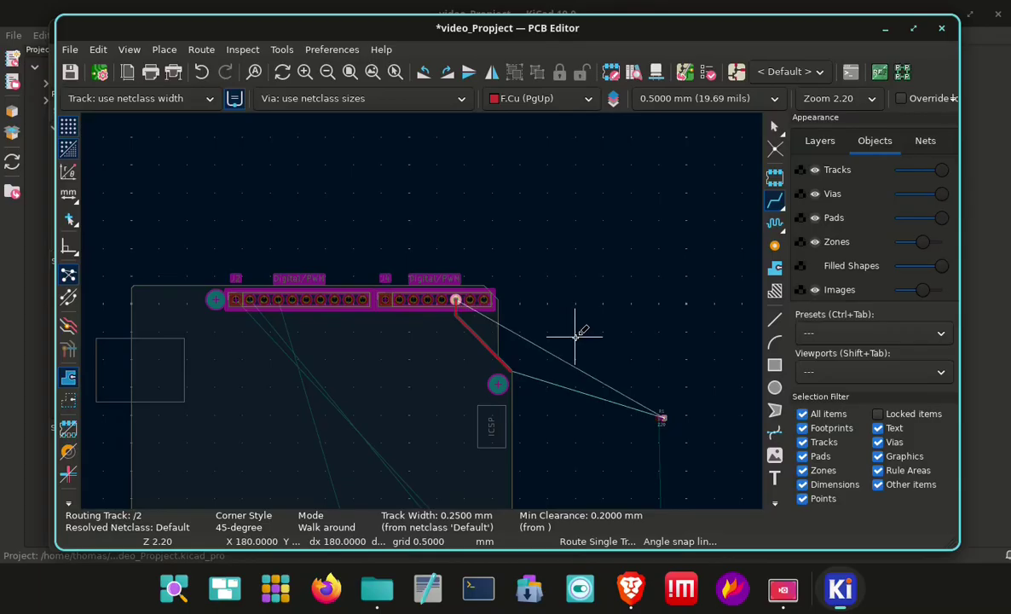
pyautogui.press('Escape')
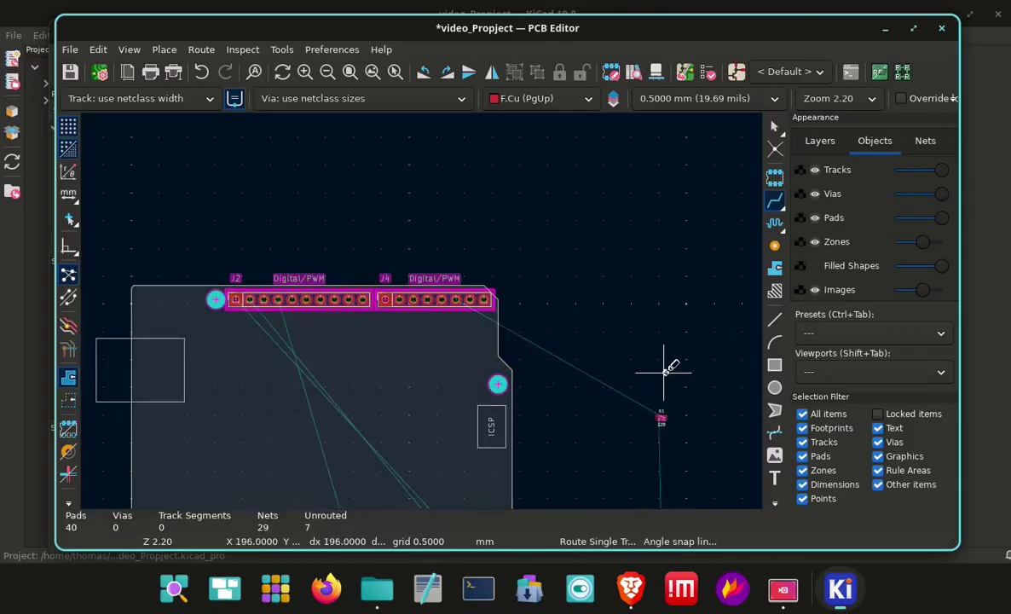
pyautogui.moveTo(666, 385); pyautogui.dragTo(616, 233, button='middle')
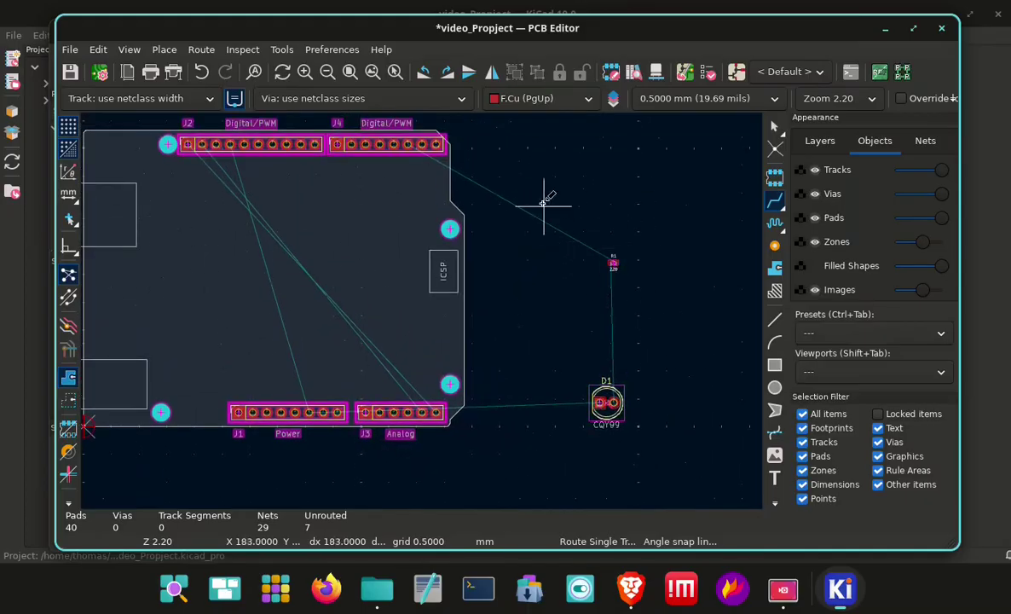
pyautogui.press('Escape')
# Select footprints R1 and D1 together and move them inside the board outline, with D1 above connector J1 and R1 below the digital connectors.
pyautogui.moveTo(534, 190); pyautogui.dragTo(701, 474)
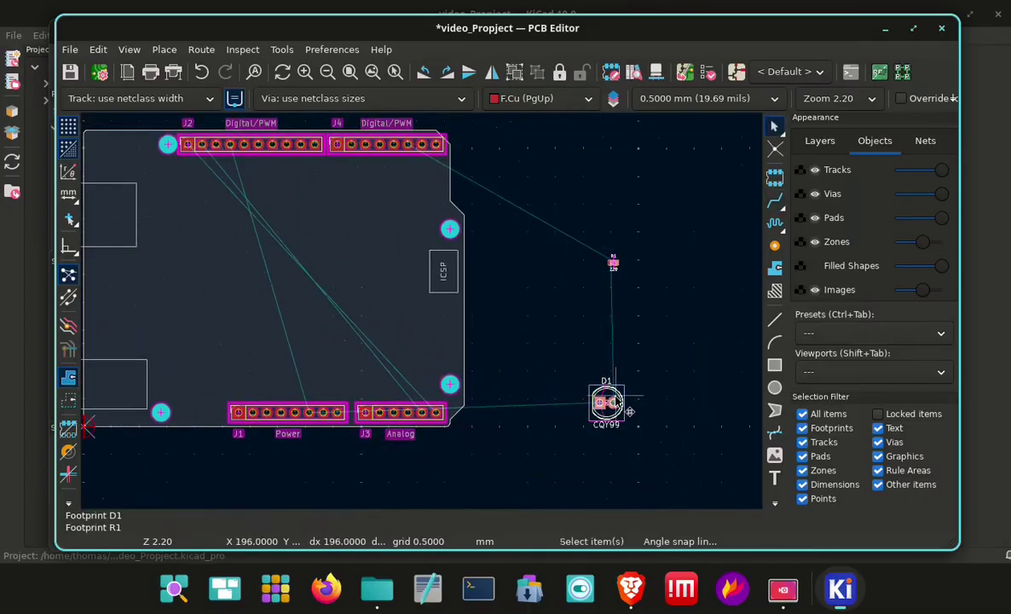
pyautogui.moveTo(630, 411); pyautogui.dragTo(410, 355)
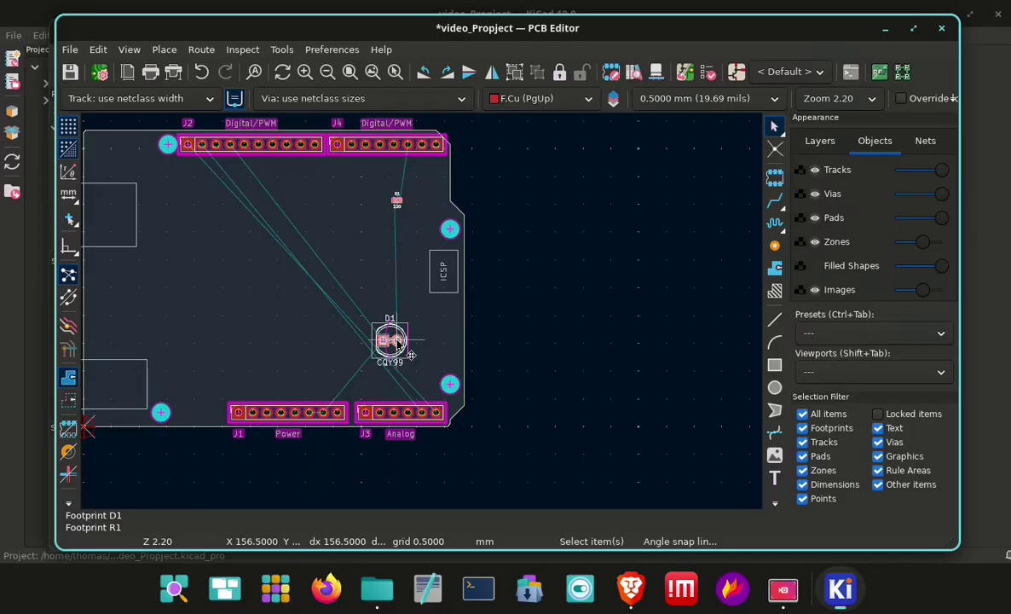
pyautogui.moveTo(392, 339); pyautogui.dragTo(326, 334)
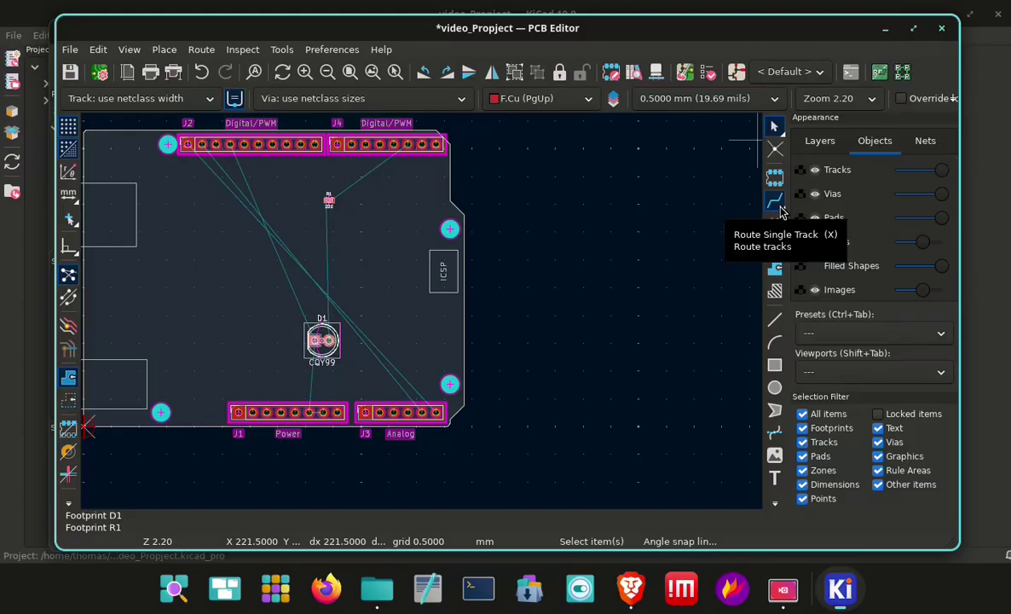
# Route a 0.25 mm track on F.Cu from pad 6 of connector J4 to pad 2 of resistor R1.
pyautogui.click(776, 202)
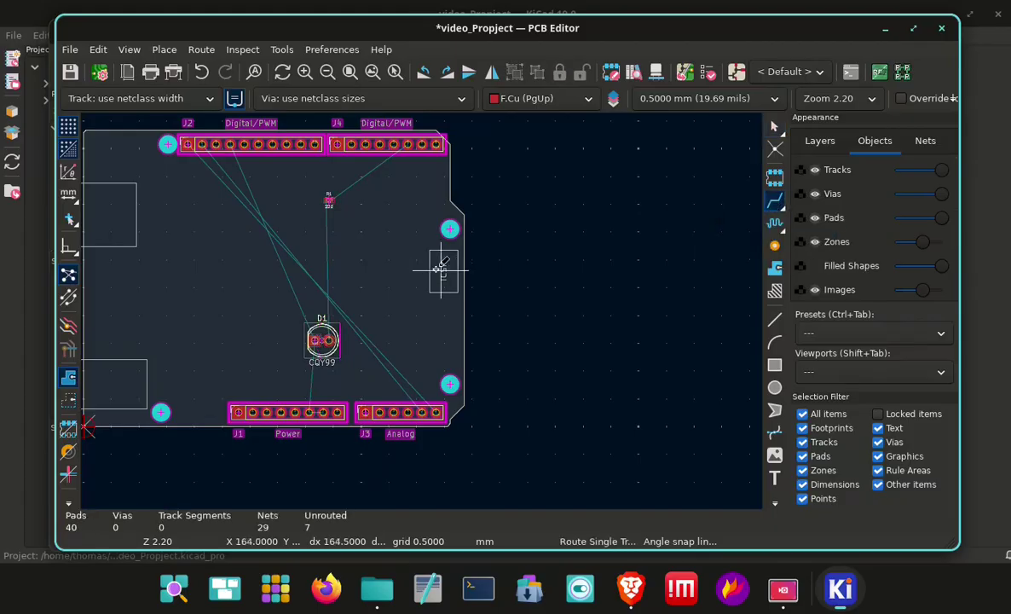
pyautogui.click(408, 144)
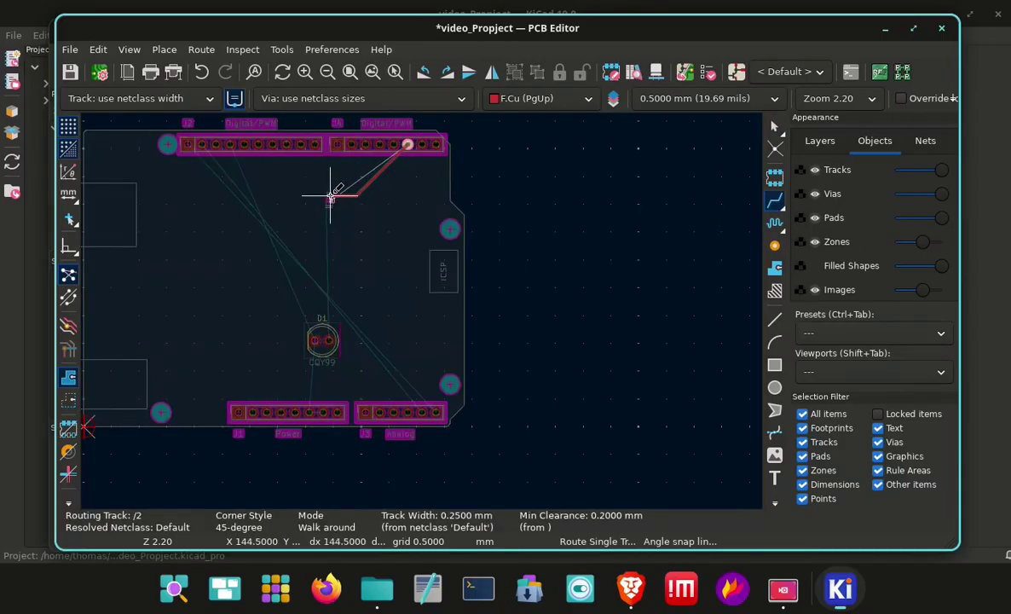
pyautogui.scroll(1, 334, 192)
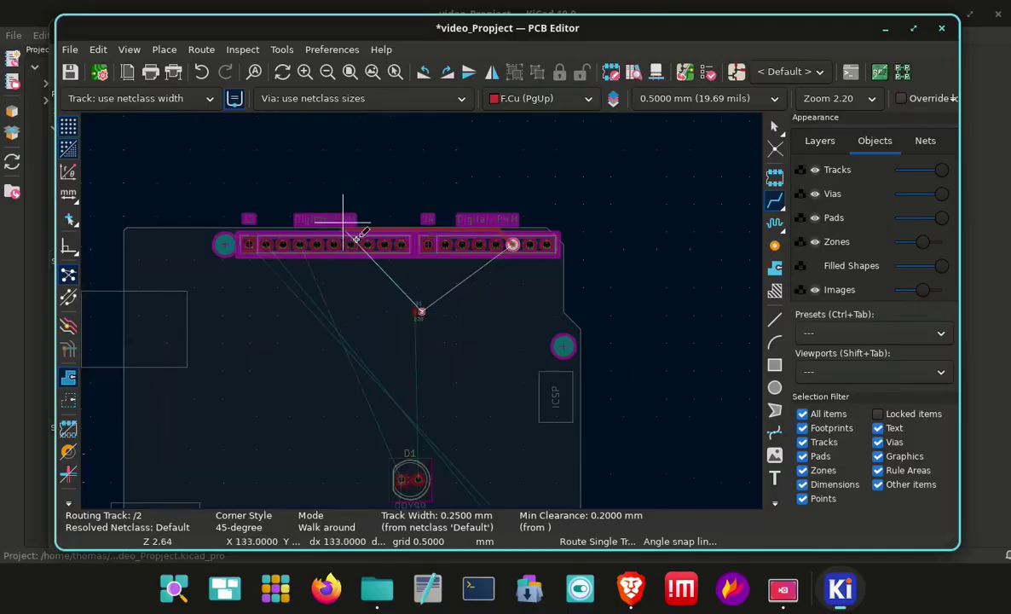
pyautogui.click(421, 310)
pyautogui.press('e')
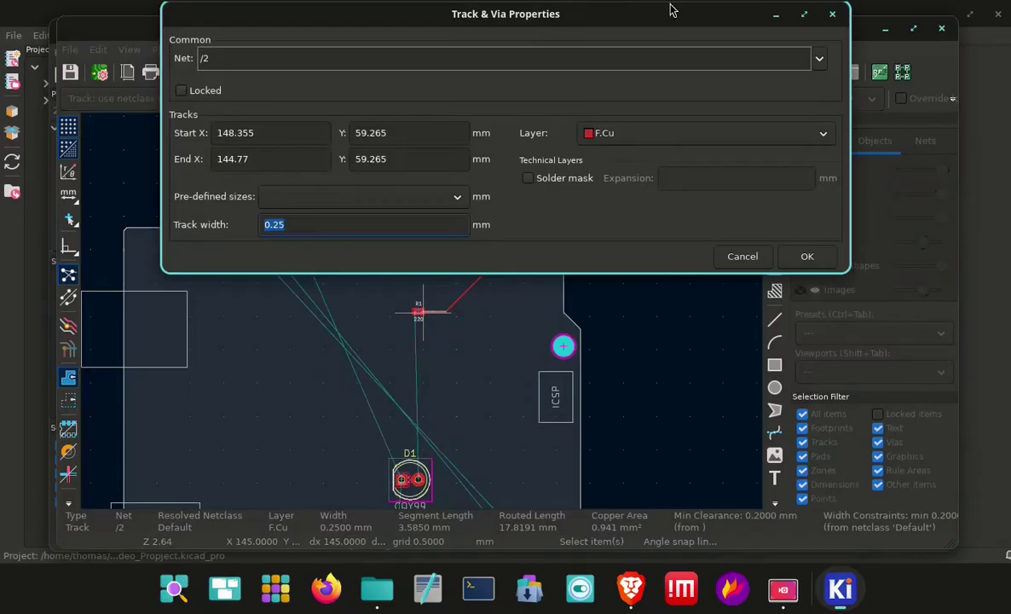
pyautogui.click(832, 14)
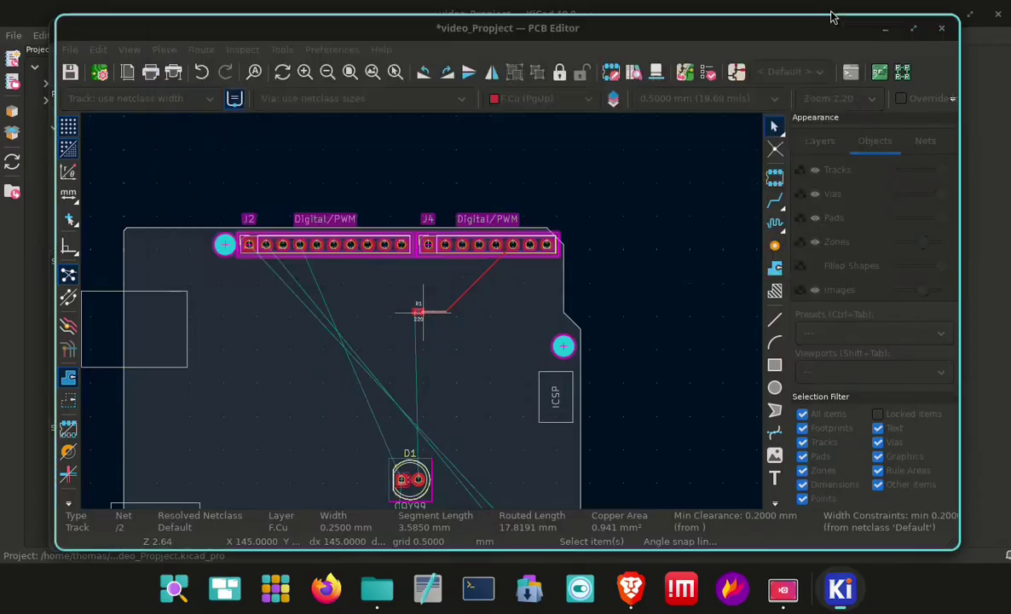
pyautogui.scroll(4, 485, 312)
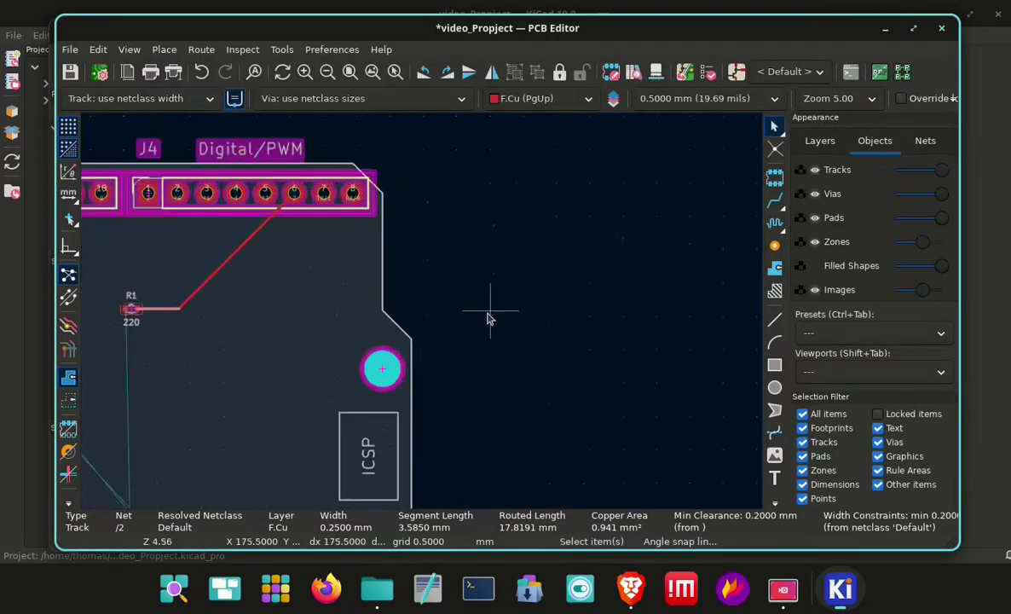
pyautogui.scroll(1, 478, 306)
pyautogui.moveTo(181, 309); pyautogui.dragTo(573, 313, button='middle')
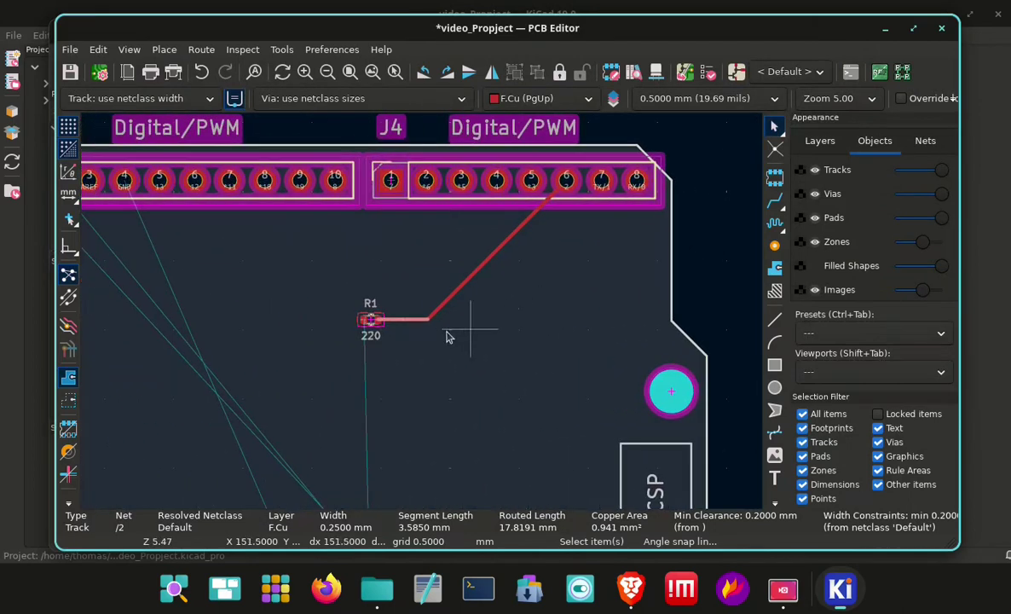
# Reshape the J4 pad 6 track to drop vertically from the pad, bend at 45 degrees and run horizontally to R1.
pyautogui.click(555, 206)
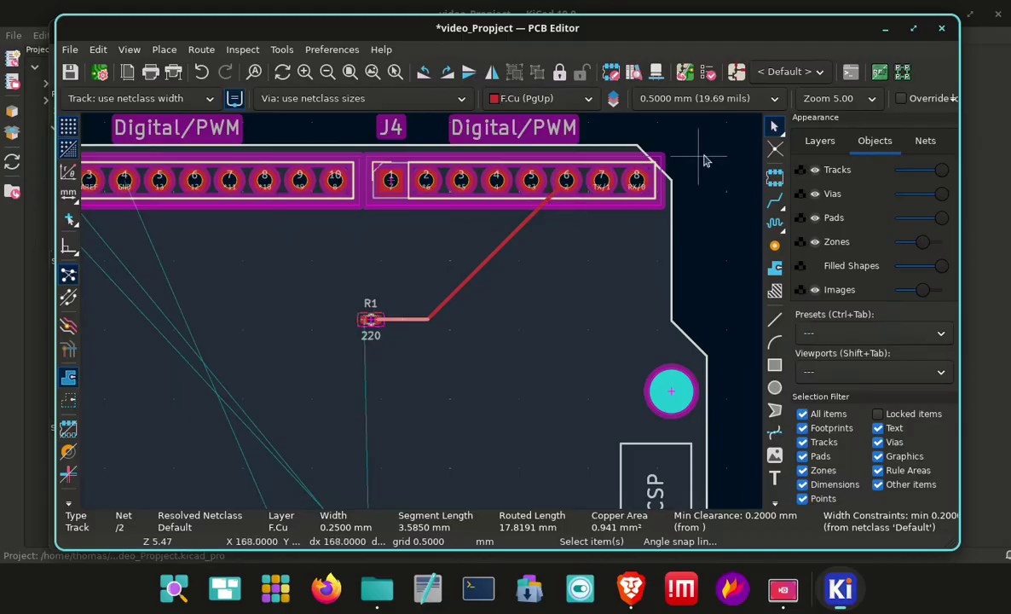
pyautogui.press('Escape')
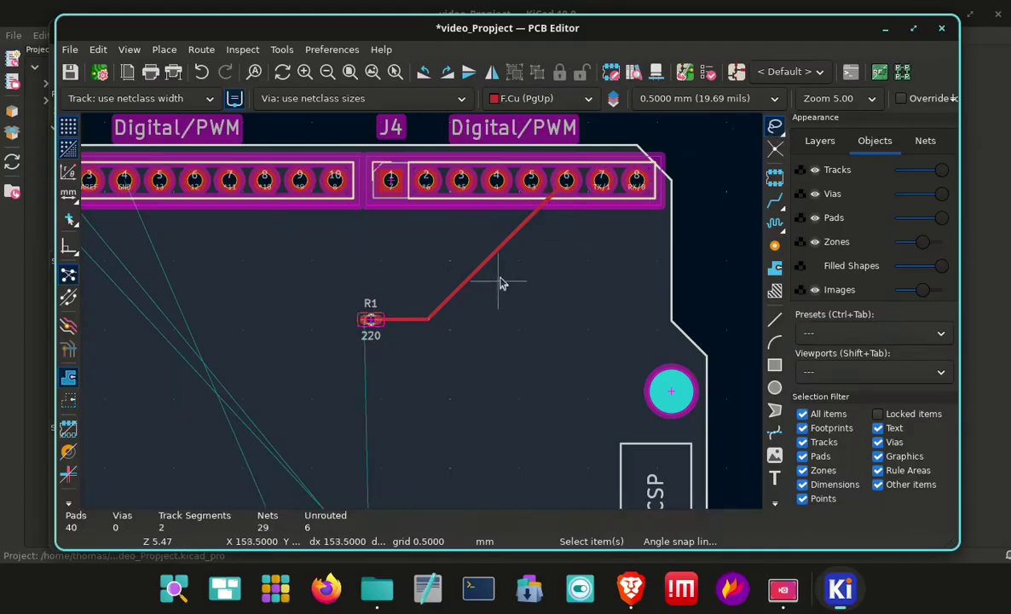
pyautogui.click(776, 126)
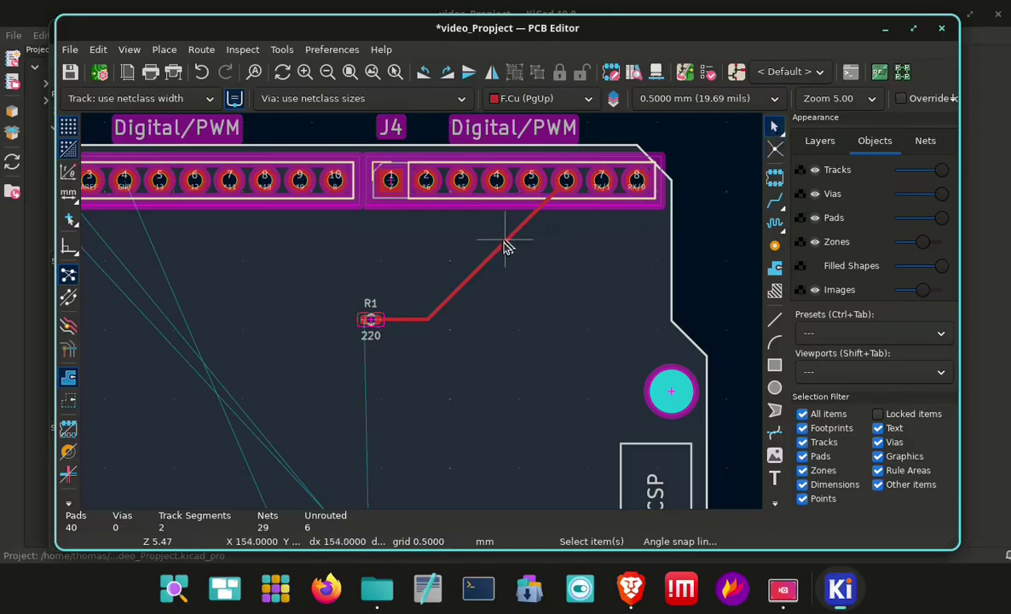
pyautogui.click(443, 312)
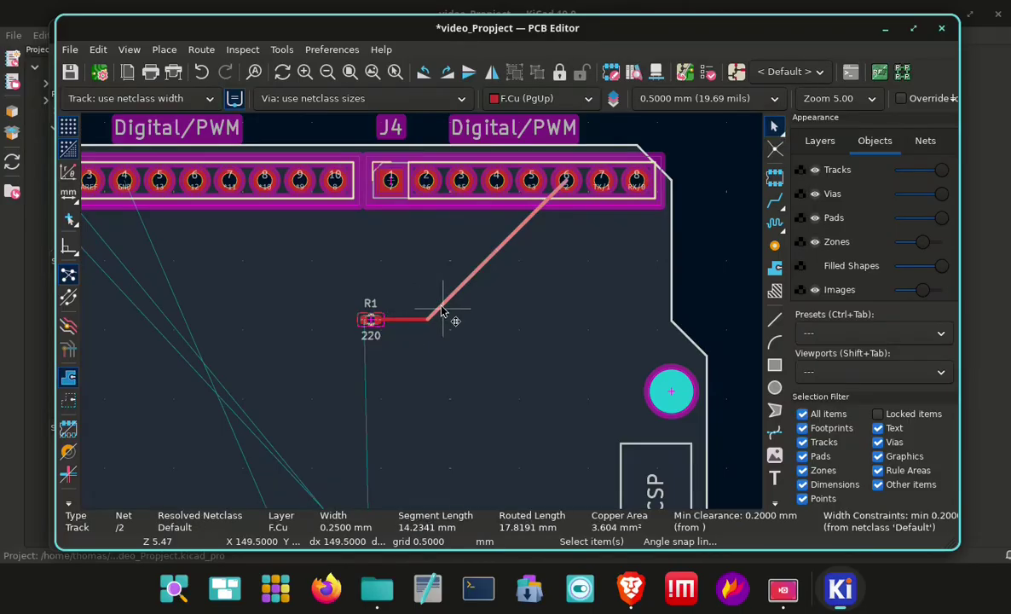
pyautogui.moveTo(451, 317); pyautogui.dragTo(523, 330)
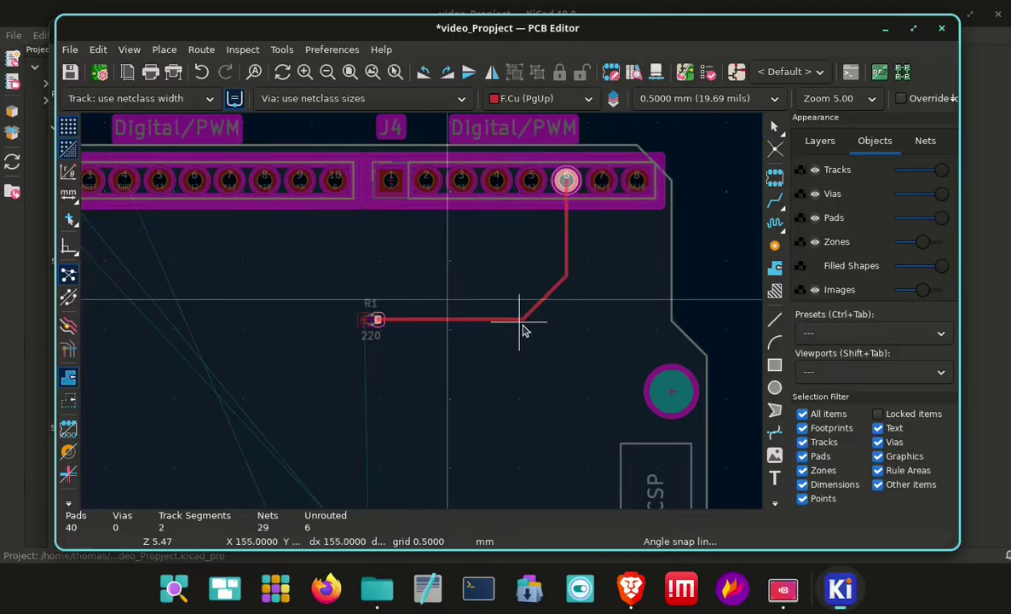
pyautogui.moveTo(524, 331); pyautogui.dragTo(524, 330)
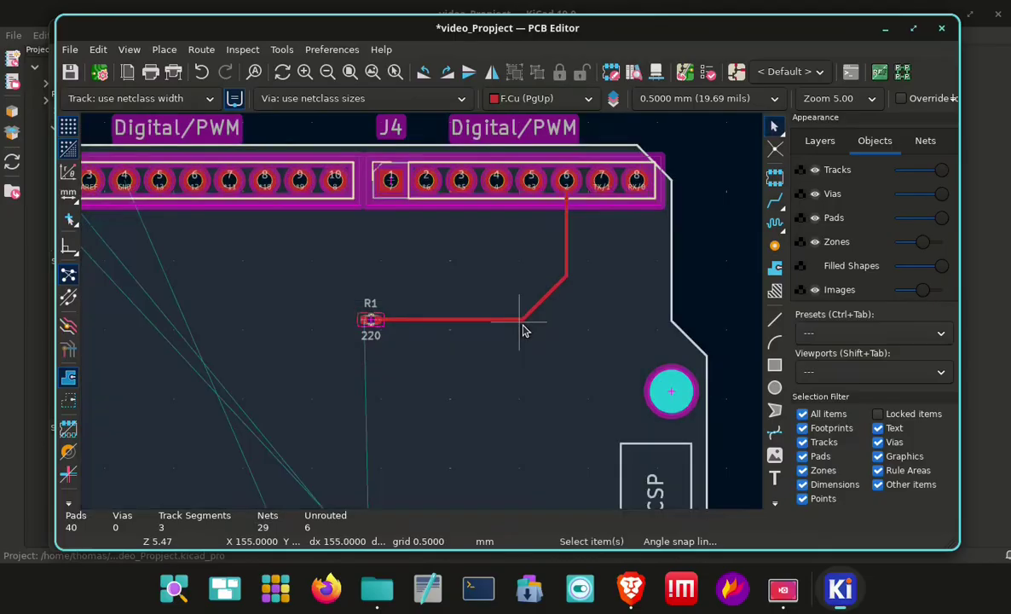
pyautogui.click(459, 321)
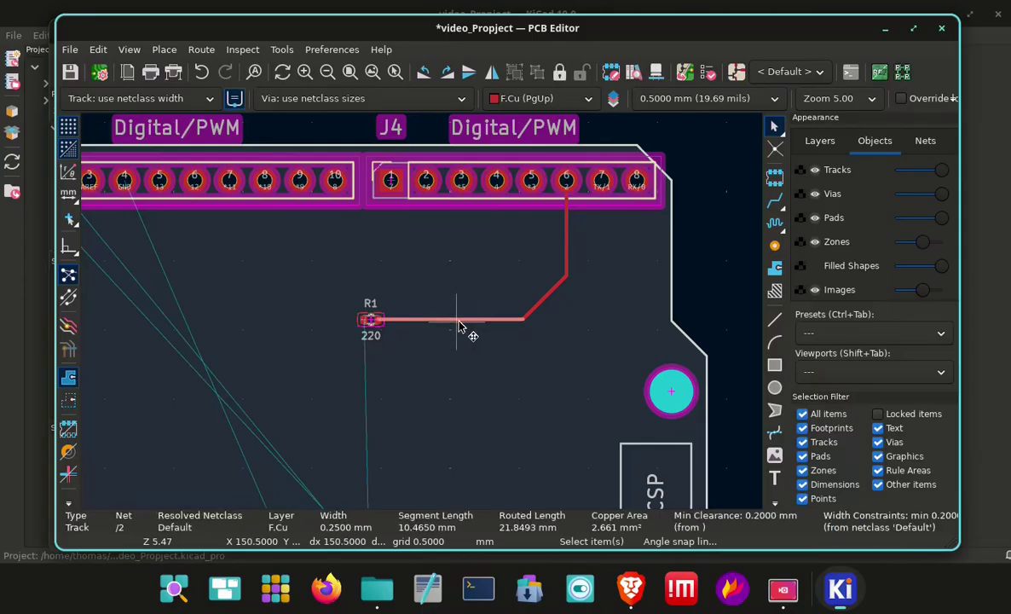
pyautogui.moveTo(460, 324); pyautogui.dragTo(491, 323)
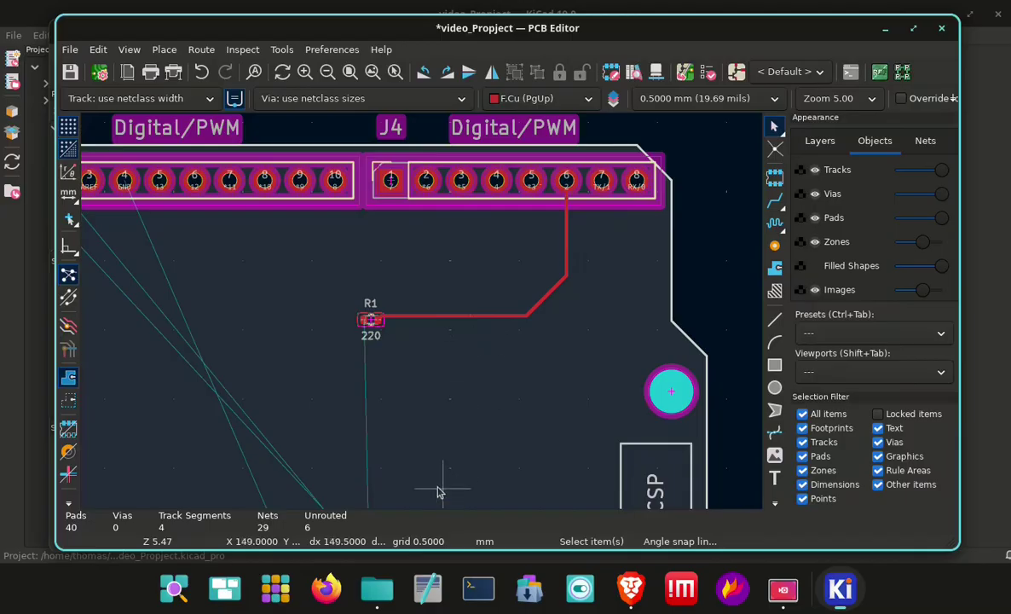
# In the properties of the horizontal track segment at R1, switch the layer to B.Cu and back to F.Cu.
pyautogui.doubleClick(480, 322)
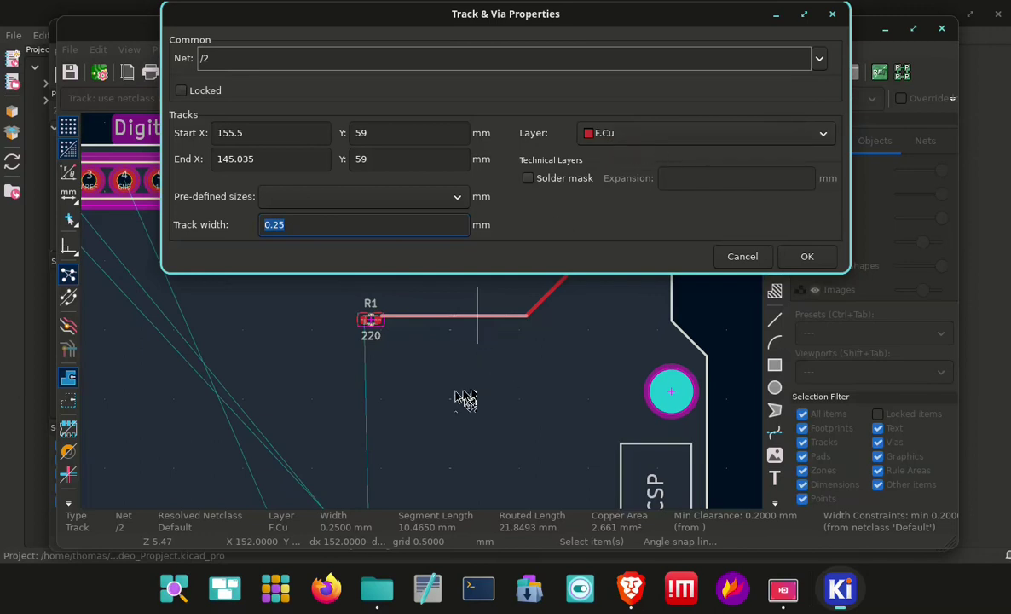
pyautogui.click(617, 135)
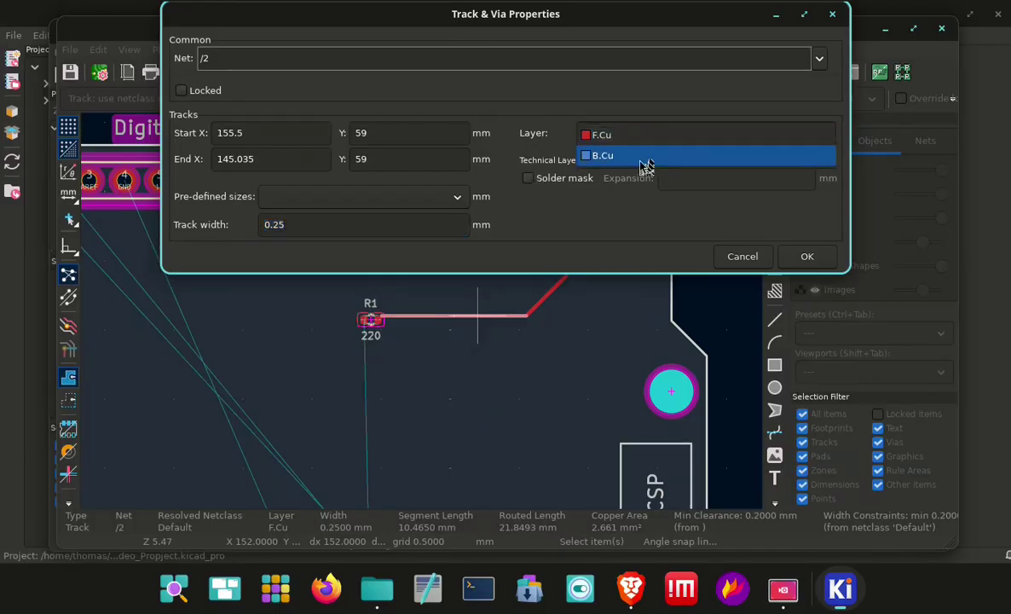
pyautogui.click(601, 155)
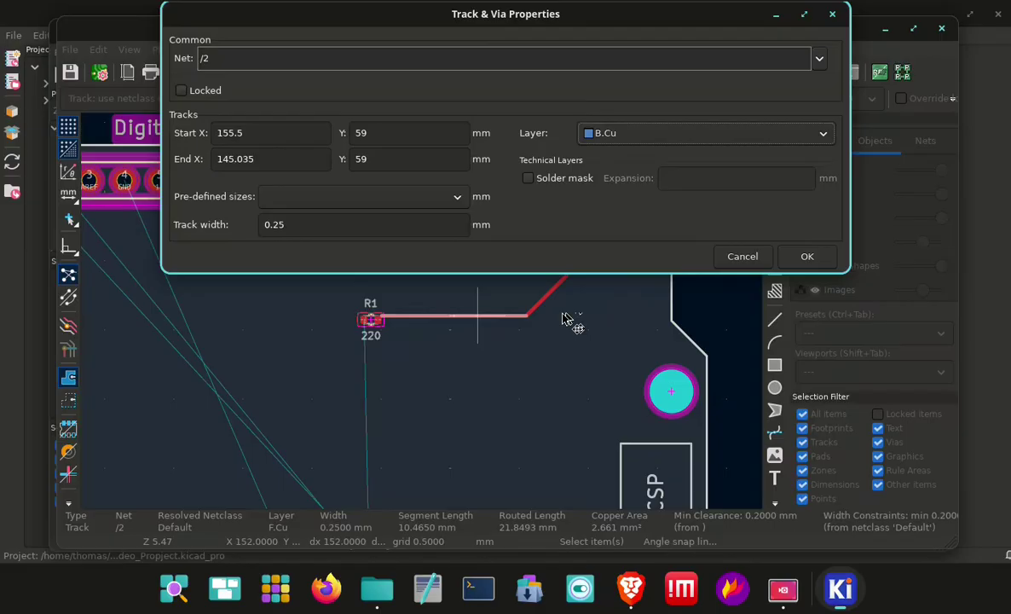
pyautogui.click(654, 136)
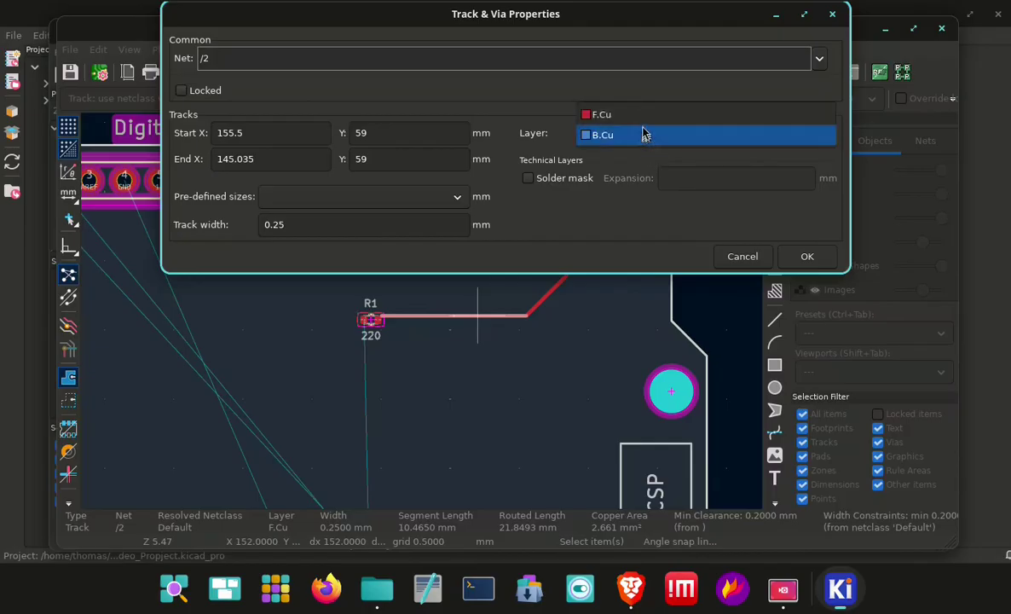
pyautogui.click(647, 121)
pyautogui.click(599, 135)
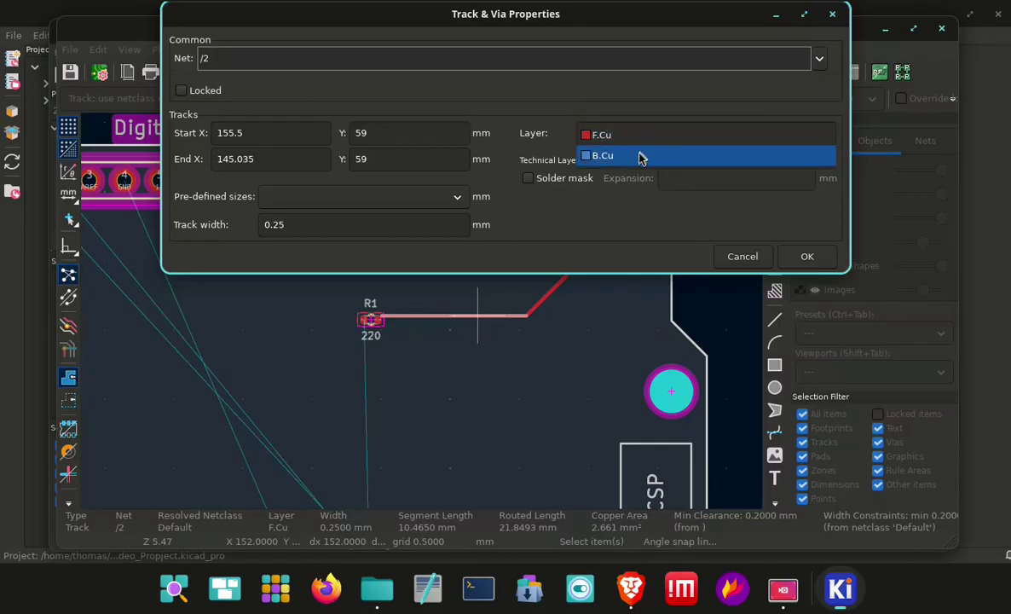
pyautogui.click(641, 155)
pyautogui.click(641, 143)
pyautogui.click(644, 120)
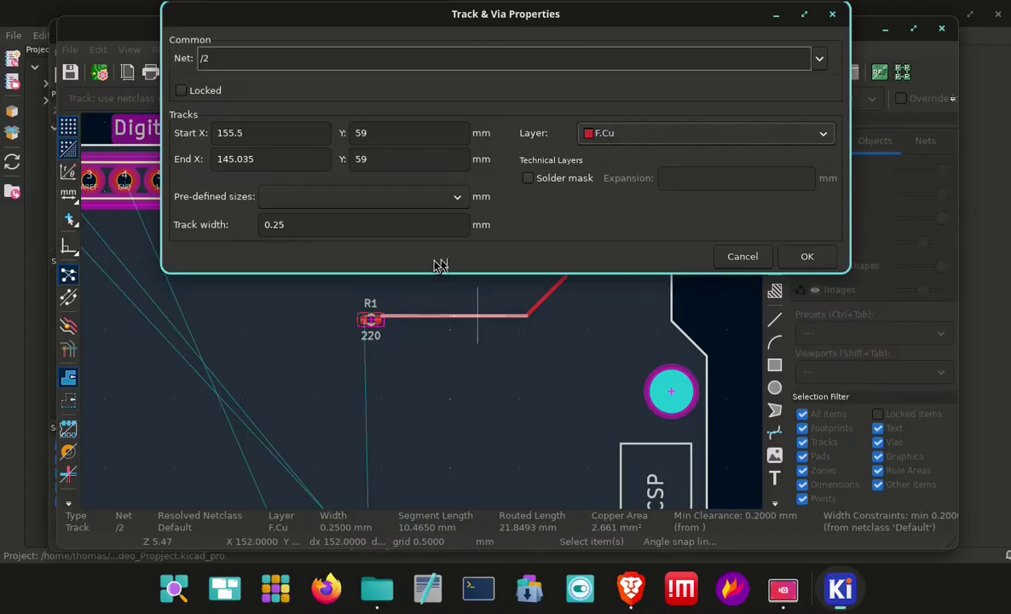
# Set the track width of the horizontal segment at R1 to 1 mm and apply it.
pyautogui.click(333, 224)
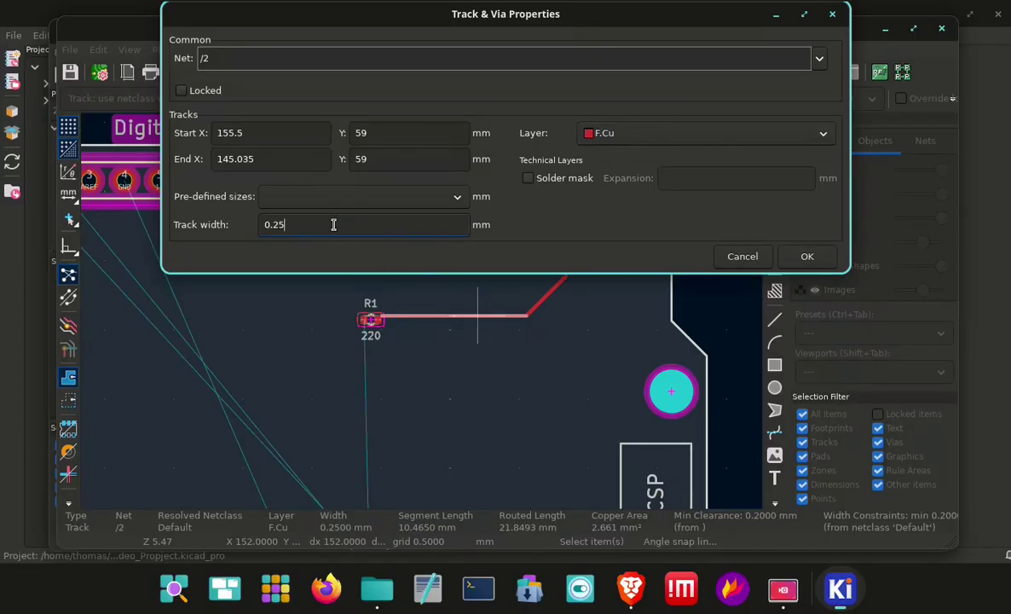
pyautogui.press('BackSpace')
pyautogui.press('BackSpace')
pyautogui.press('BackSpace')
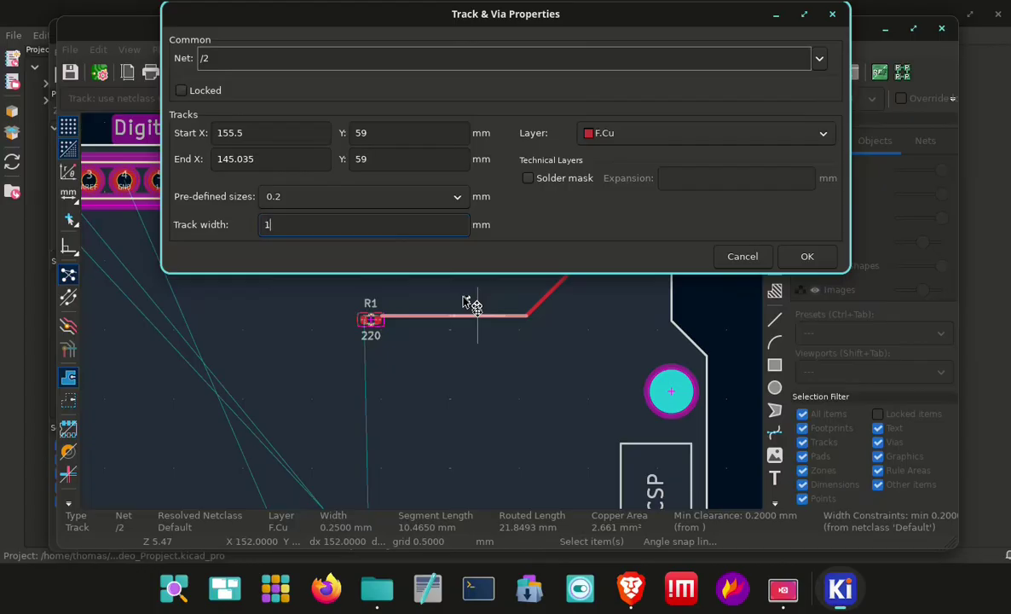
pyautogui.click(806, 256)
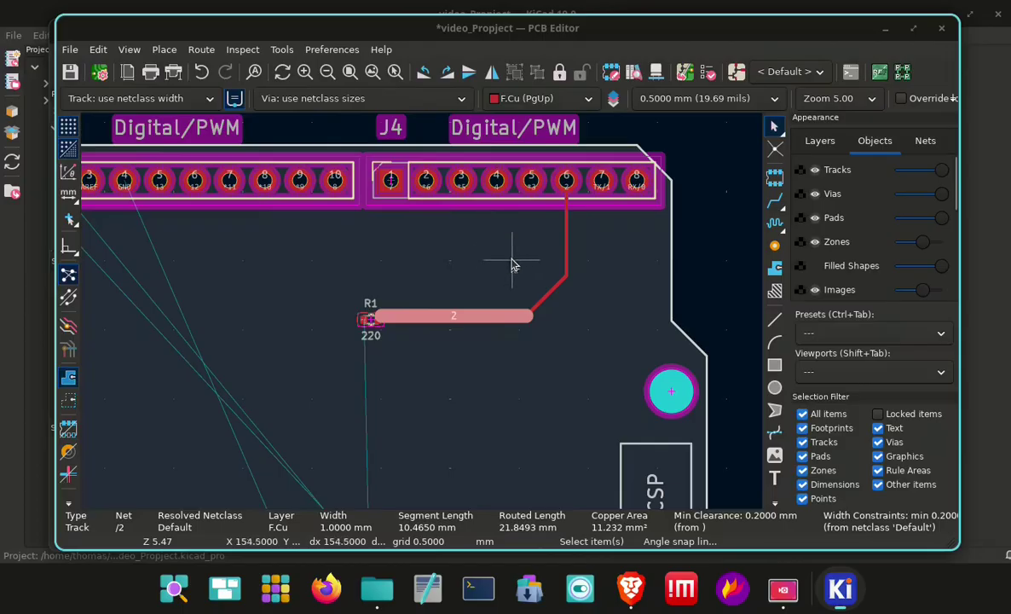
# Select the vertical and diagonal segments below J4 pad 6 together and set their track width to 1 mm.
pyautogui.click(567, 228)
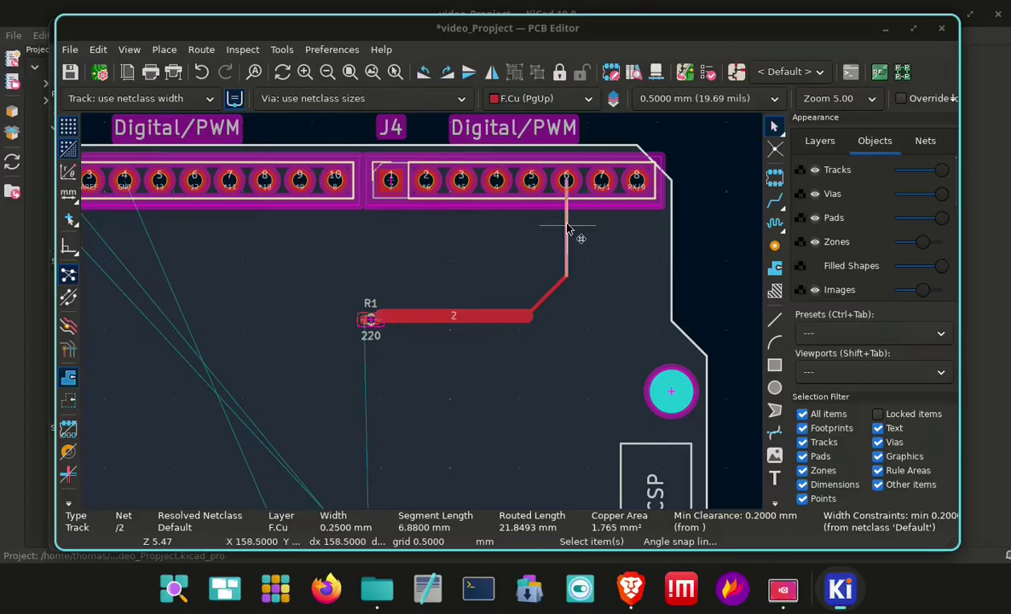
pyautogui.keyDown('shift'); pyautogui.click(556, 286); pyautogui.keyUp('shift')
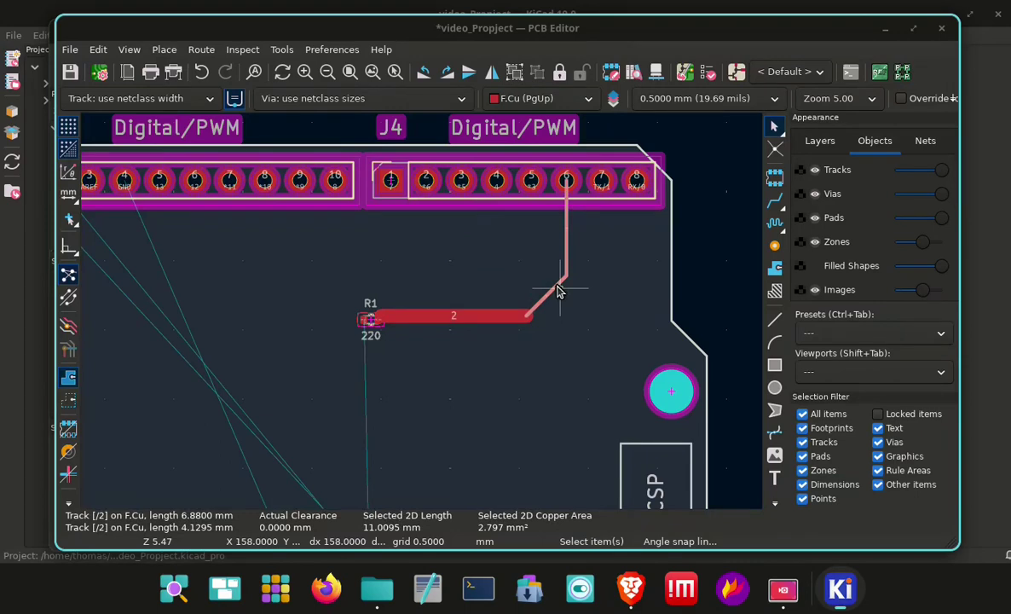
pyautogui.press('e')
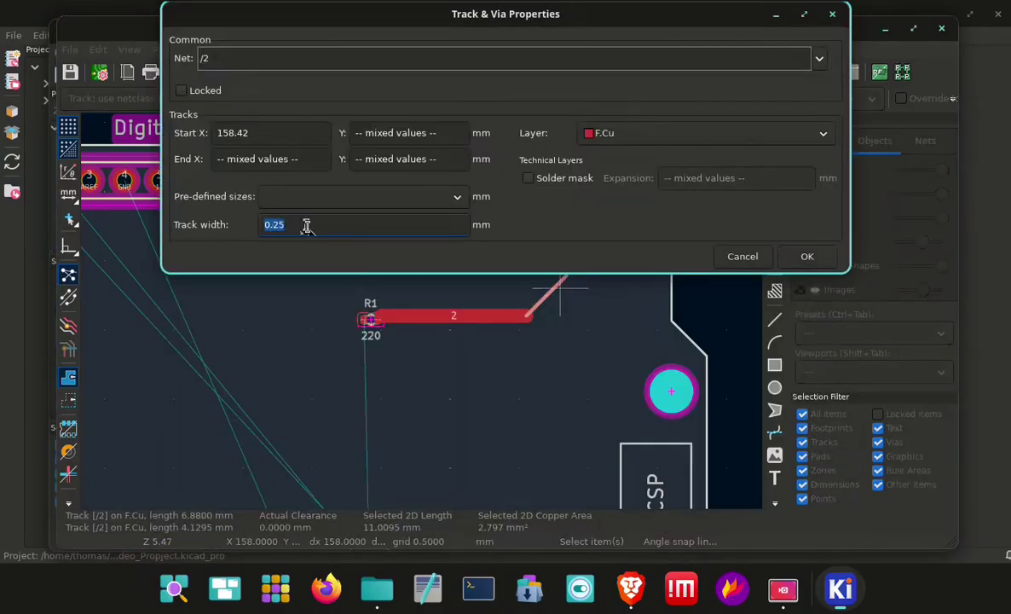
pyautogui.write('1')
pyautogui.click(807, 256)
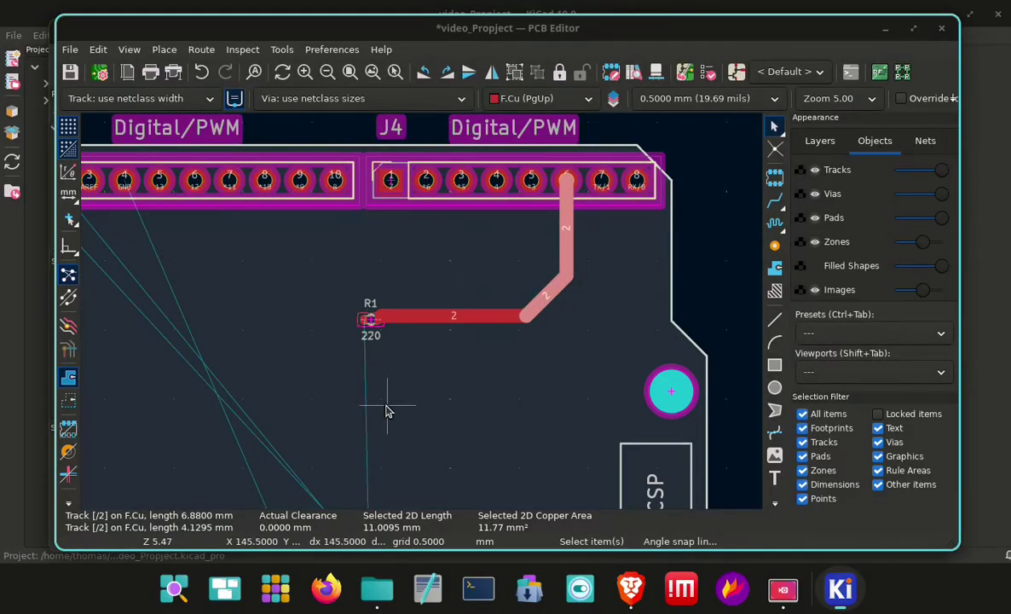
# Route a 0.25 mm track about 15 mm long on F.Cu from J4 pad 5 to a free point just above R1.
pyautogui.moveTo(387, 411); pyautogui.dragTo(461, 382, button='middle')
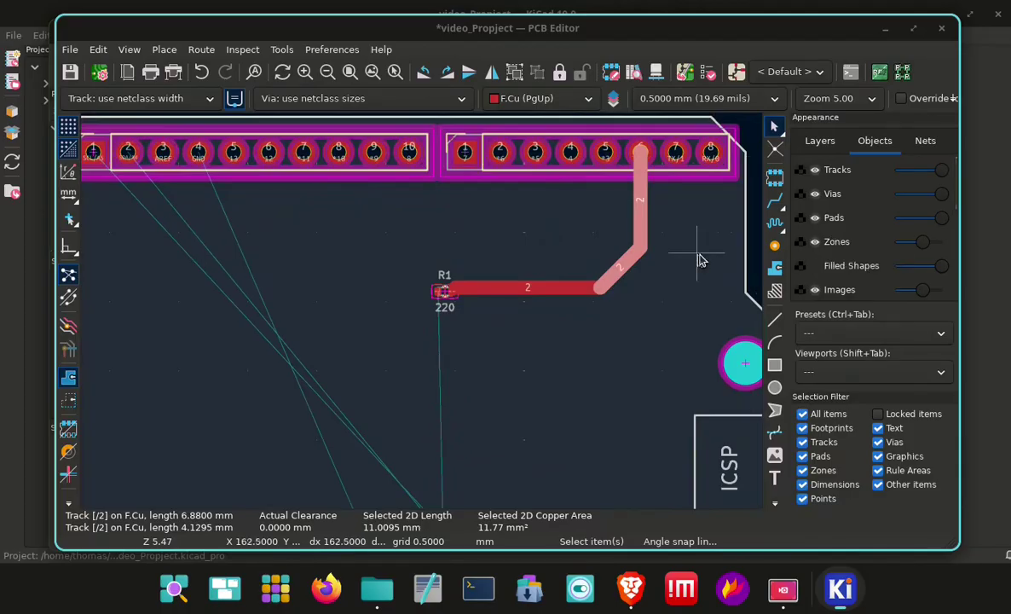
pyautogui.click(776, 203)
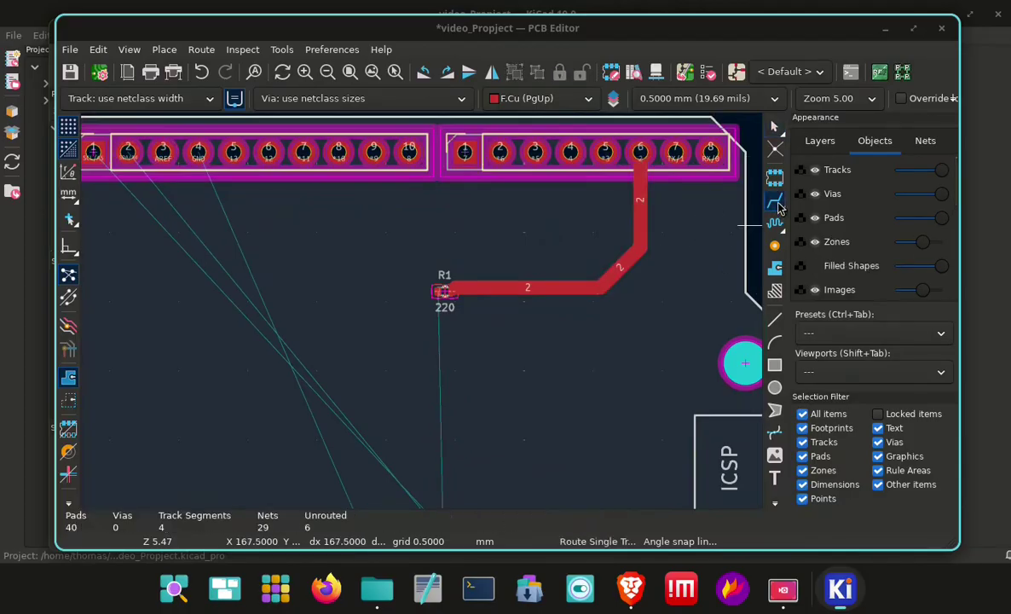
pyautogui.click(606, 152)
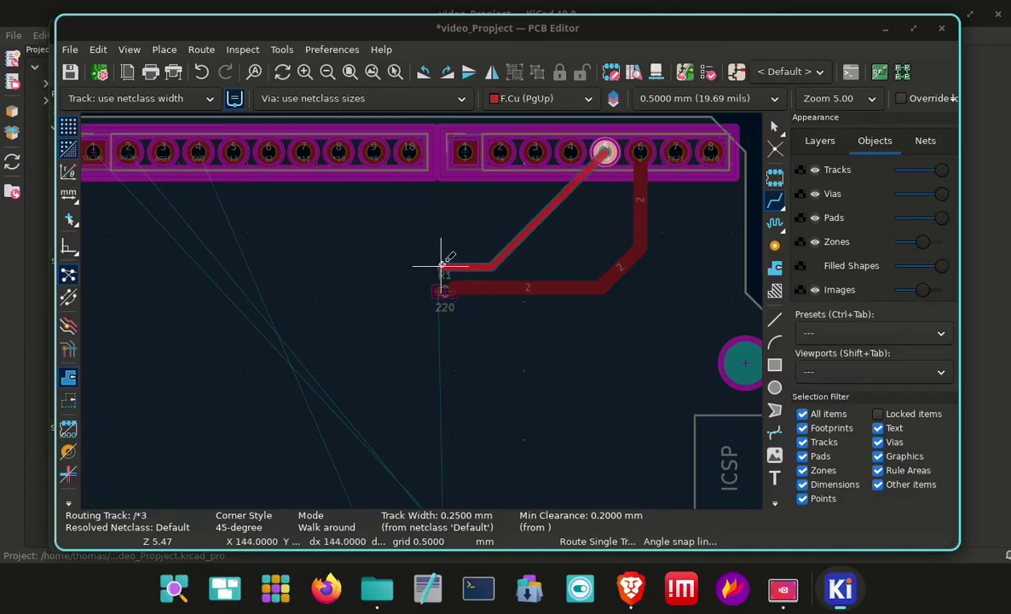
pyautogui.click(441, 265)
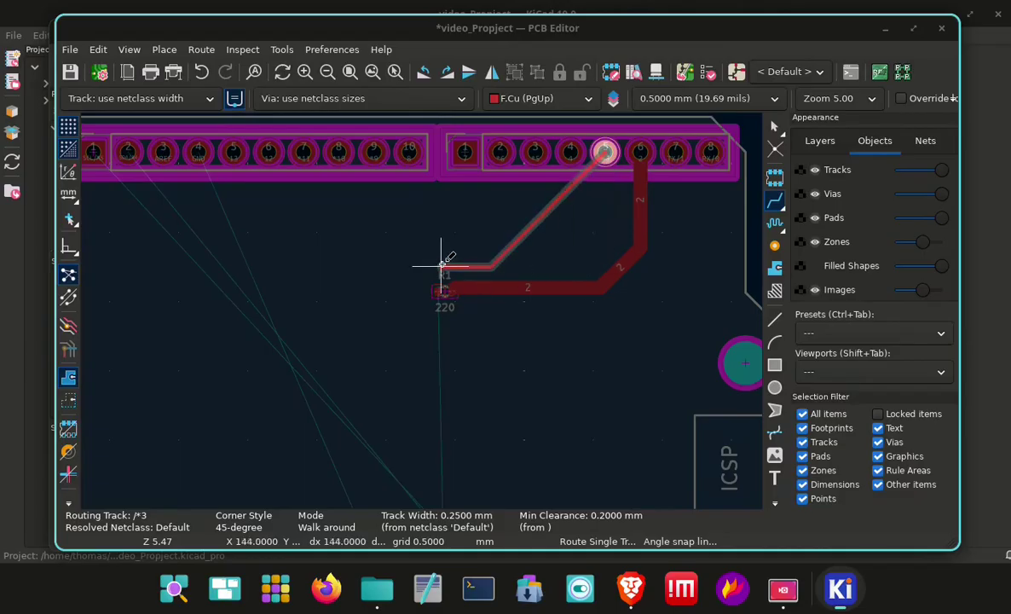
pyautogui.rightClick(552, 229)
pyautogui.click(578, 229)
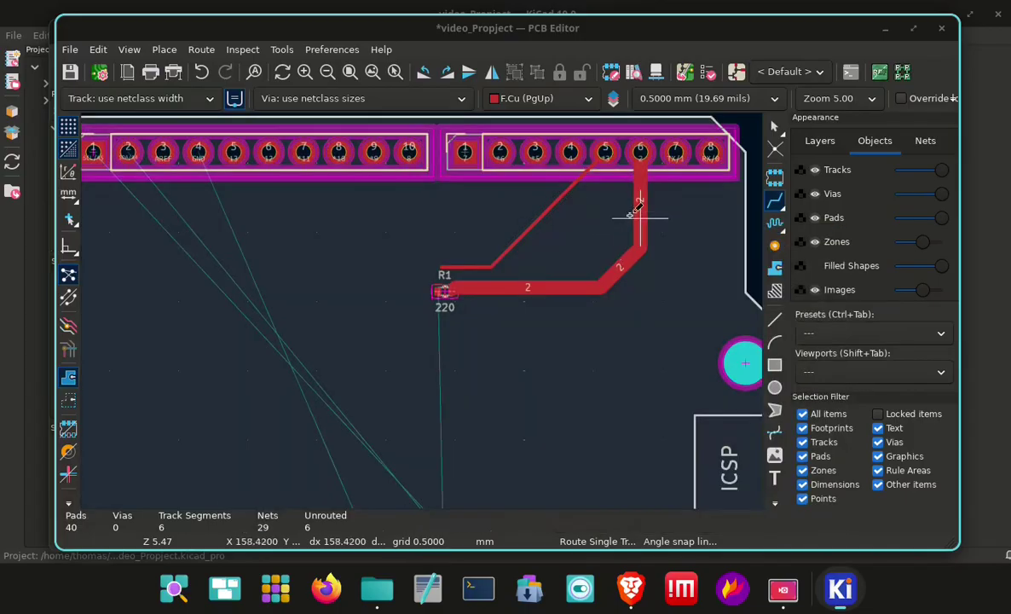
# Reshape the J4 pad 5 track so it drops vertically and bends alongside the pad 6 track, parallel to it.
pyautogui.click(775, 128)
pyautogui.click(552, 214)
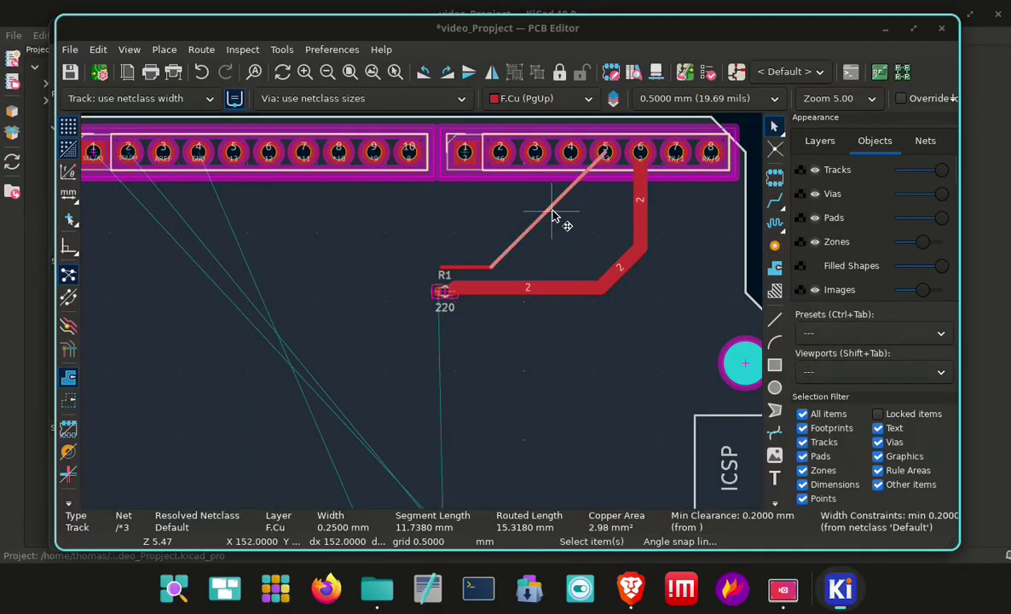
pyautogui.moveTo(552, 214); pyautogui.dragTo(605, 163)
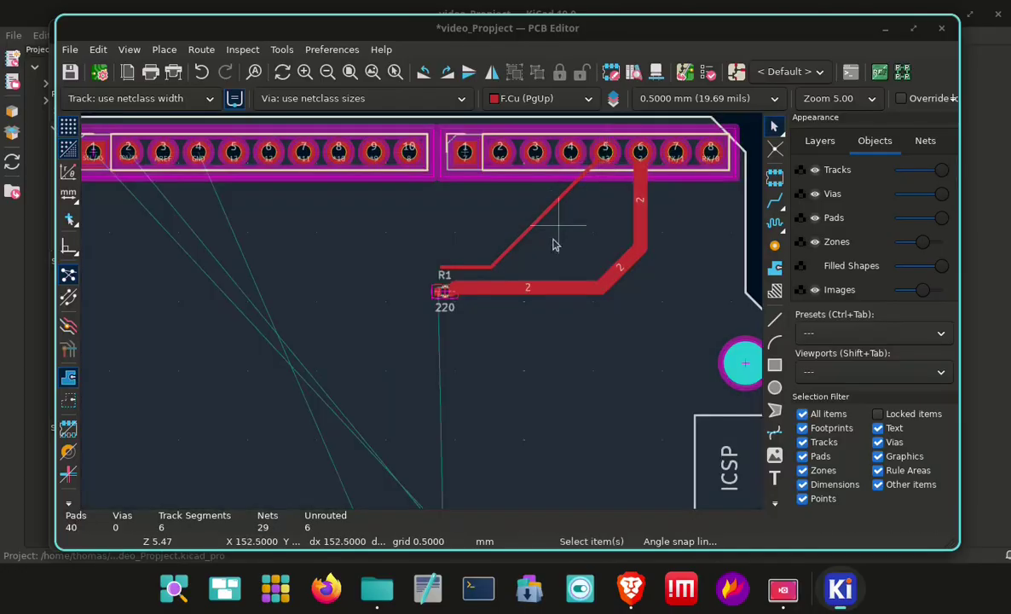
pyautogui.click(498, 268)
pyautogui.moveTo(498, 268); pyautogui.dragTo(607, 248)
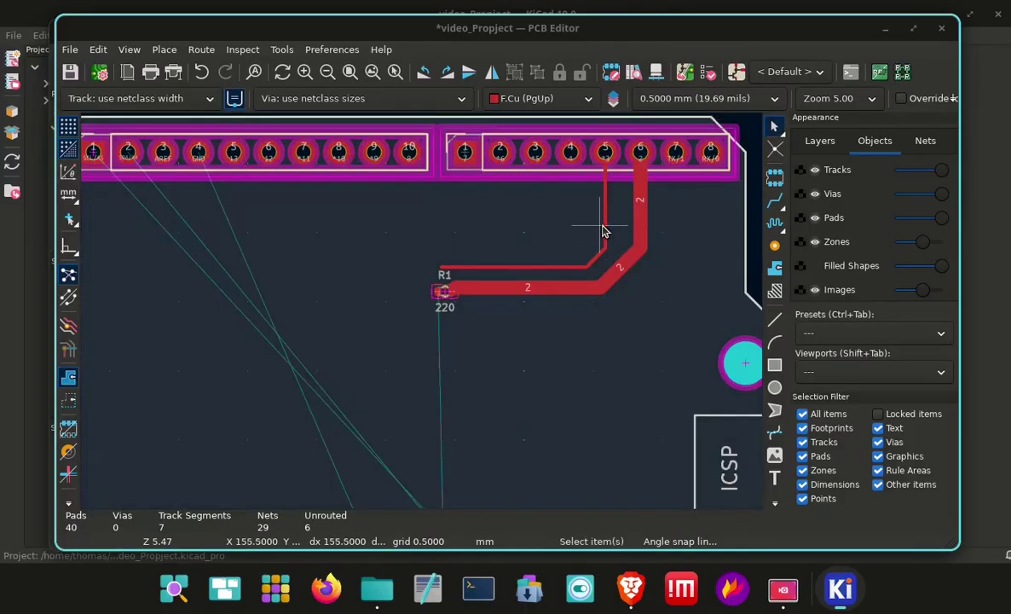
# Select all three segments of the J4 pad 5 track and set their track width to 1 mm.
pyautogui.click(608, 228)
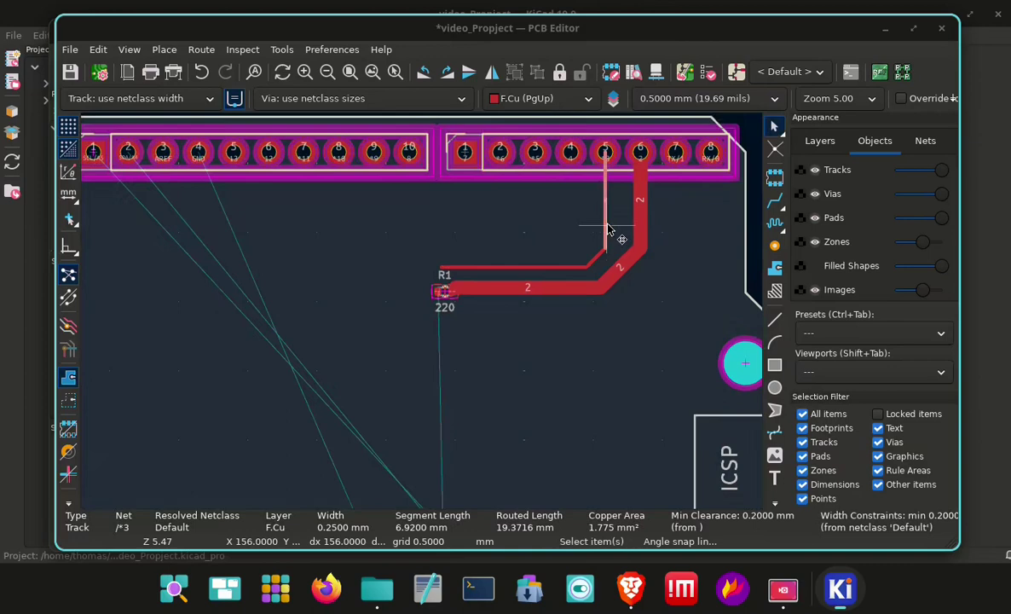
pyautogui.keyDown('shift'); pyautogui.click(559, 267); pyautogui.keyUp('shift')
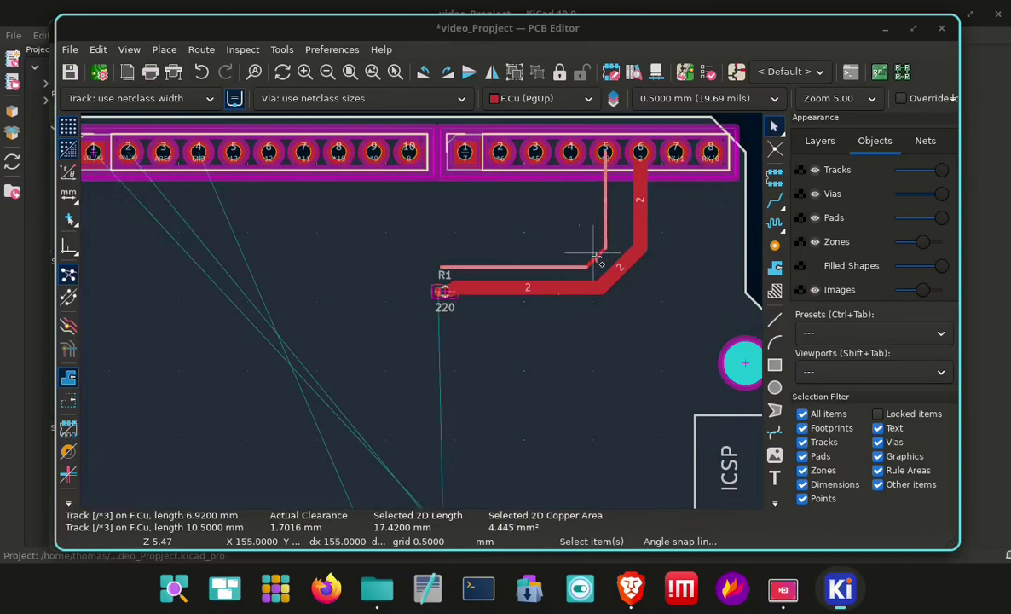
pyautogui.keyDown('shift'); pyautogui.click(599, 255); pyautogui.keyUp('shift')
pyautogui.press('e')
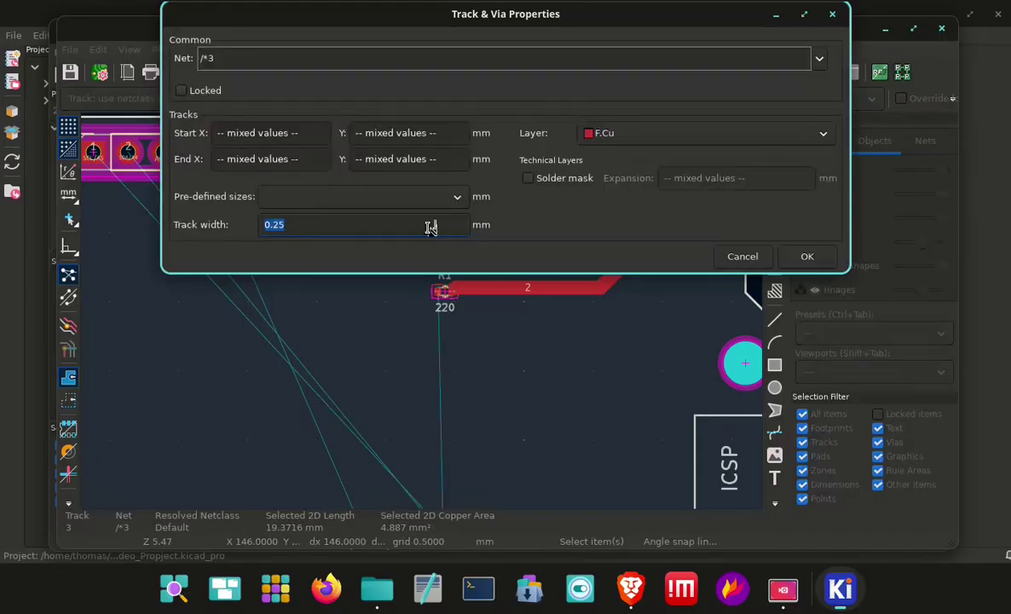
pyautogui.write('1')
pyautogui.click(785, 258)
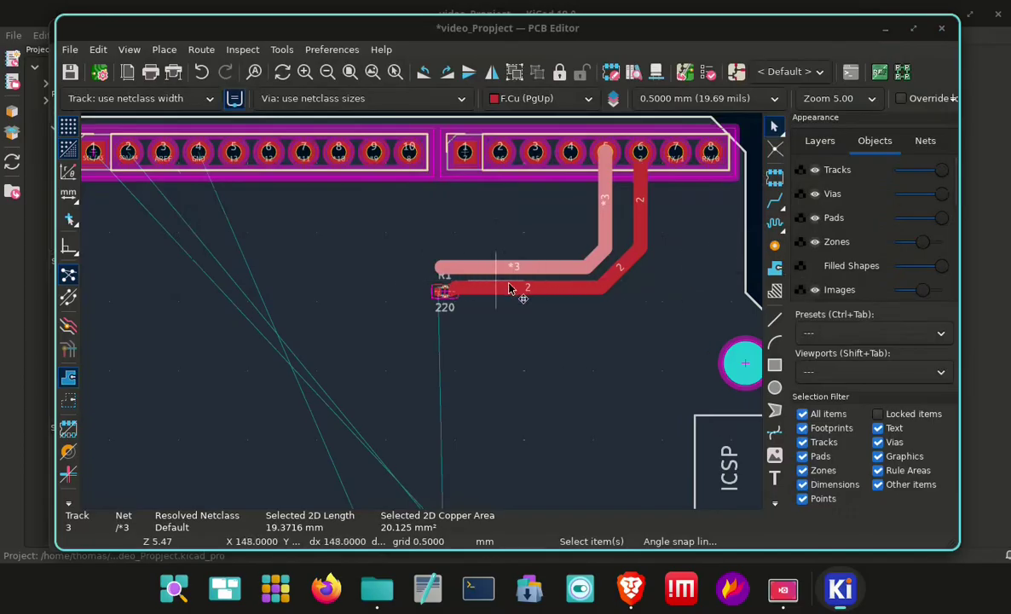
# Increase the track width of the three selected J4 pad 5 segments to 1.5 mm.
pyautogui.doubleClick(610, 207)
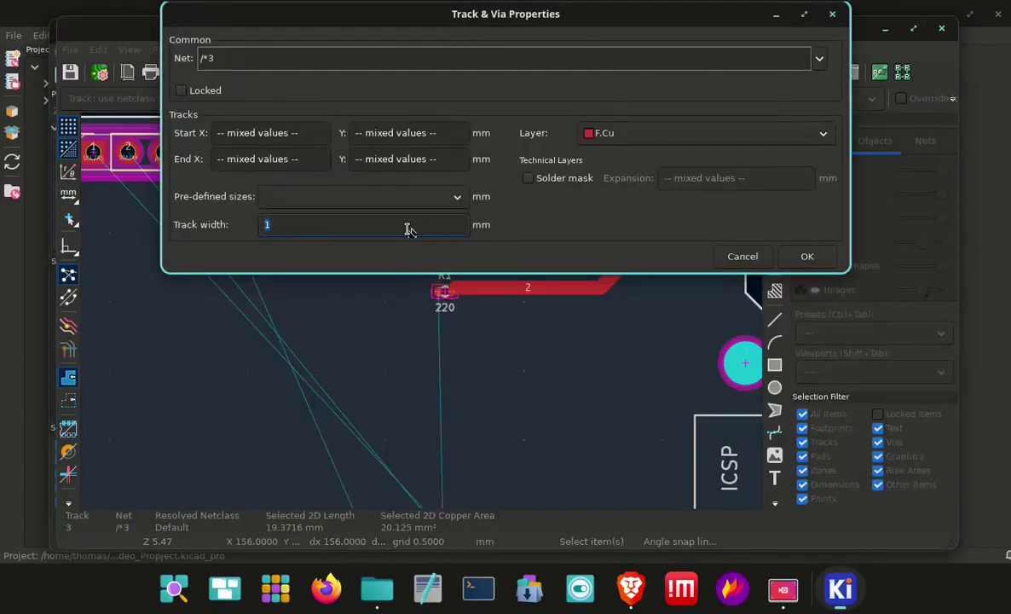
pyautogui.press('BackSpace')
pyautogui.write('1.5')
pyautogui.press('Return')
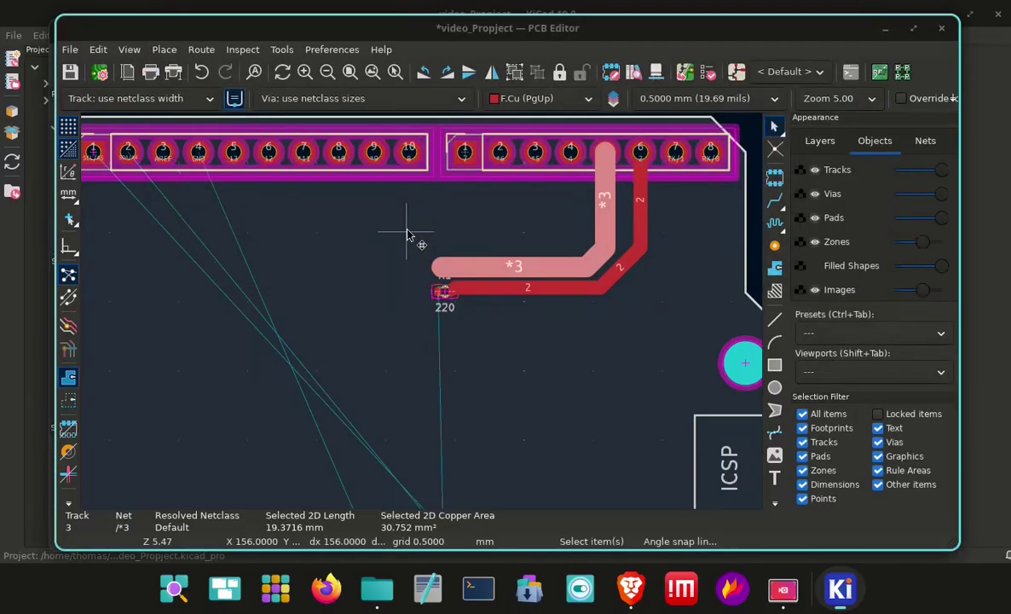
# Select all three segments of the J4 pad 6 track and set their track width to 1.5 mm.
pyautogui.click(645, 226)
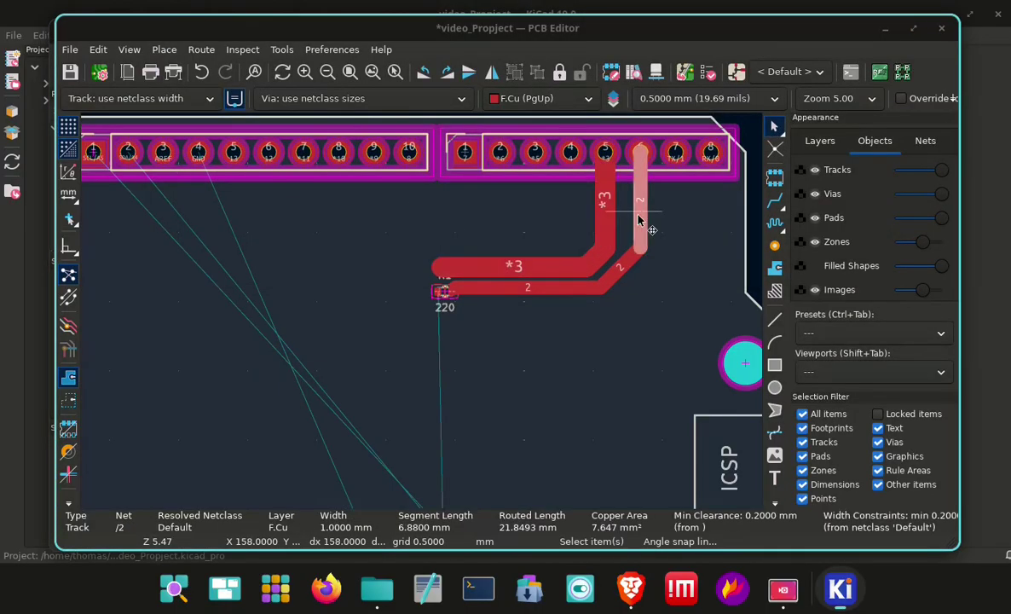
pyautogui.keyDown('shift'); pyautogui.click(560, 291); pyautogui.keyUp('shift')
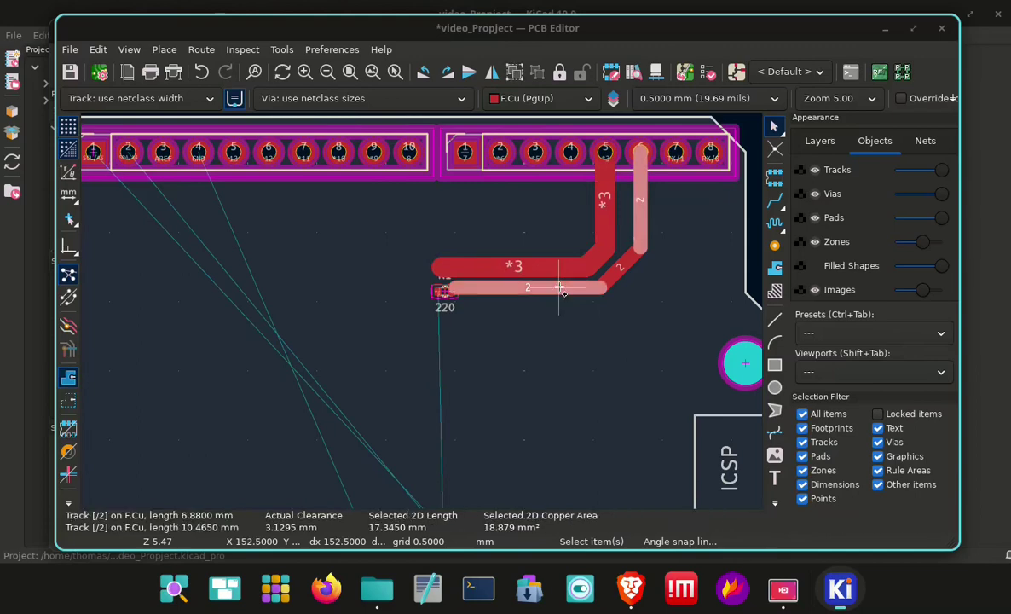
pyautogui.keyDown('shift'); pyautogui.click(622, 270); pyautogui.keyUp('shift')
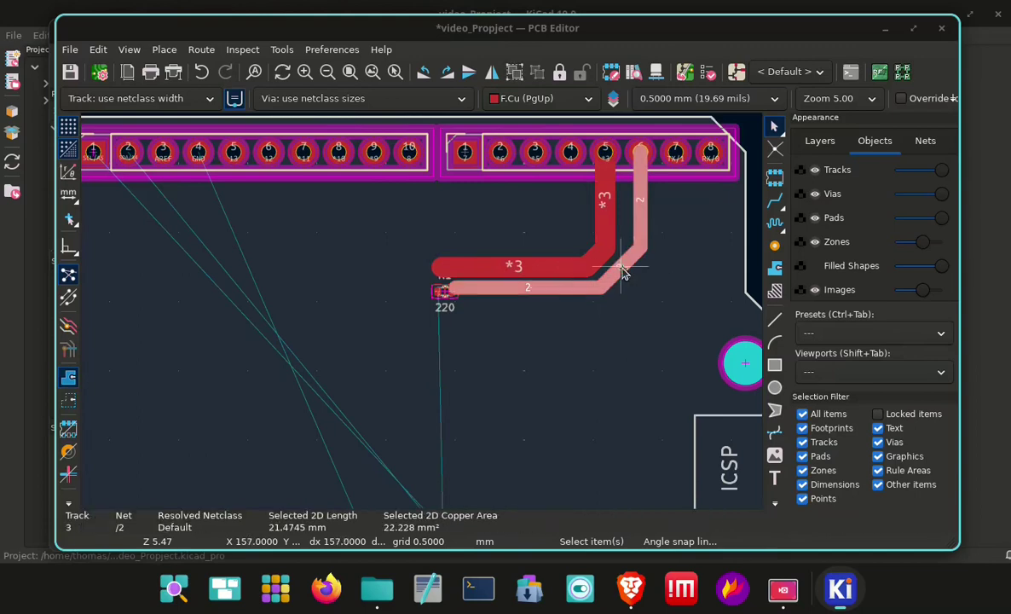
pyautogui.press('e')
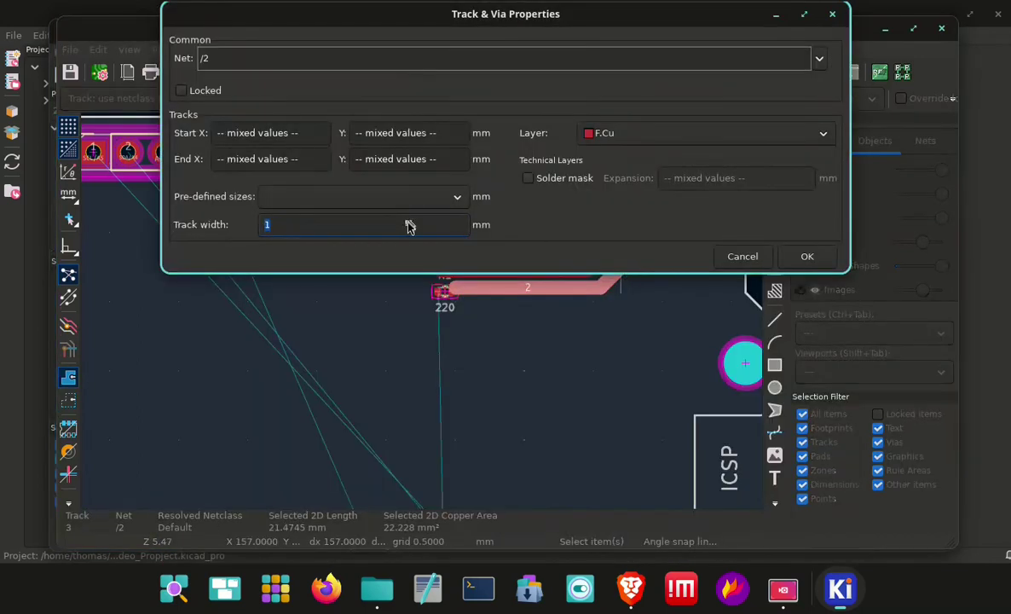
pyautogui.write('1.5')
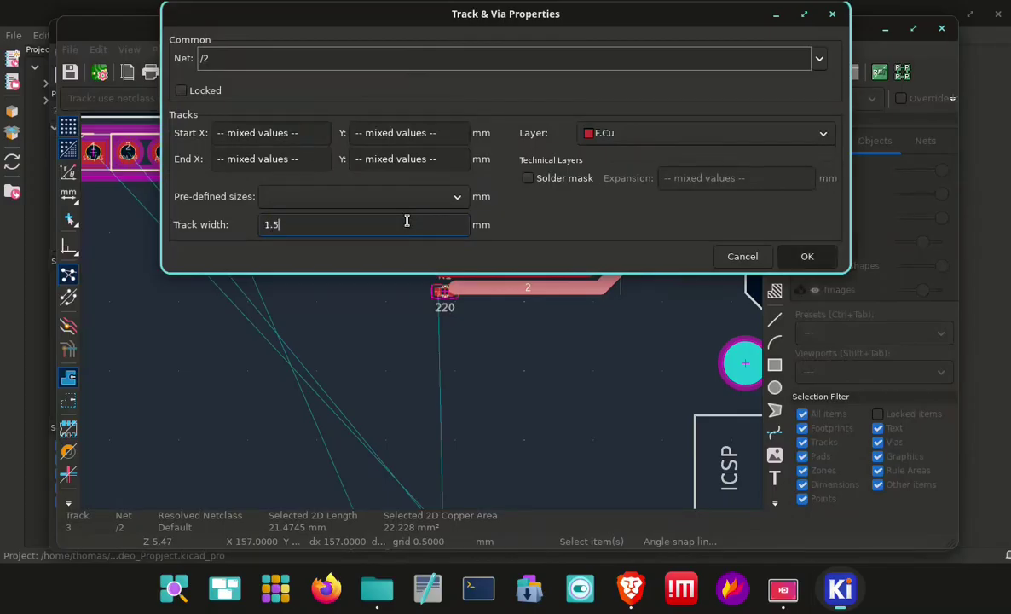
pyautogui.press('Return')
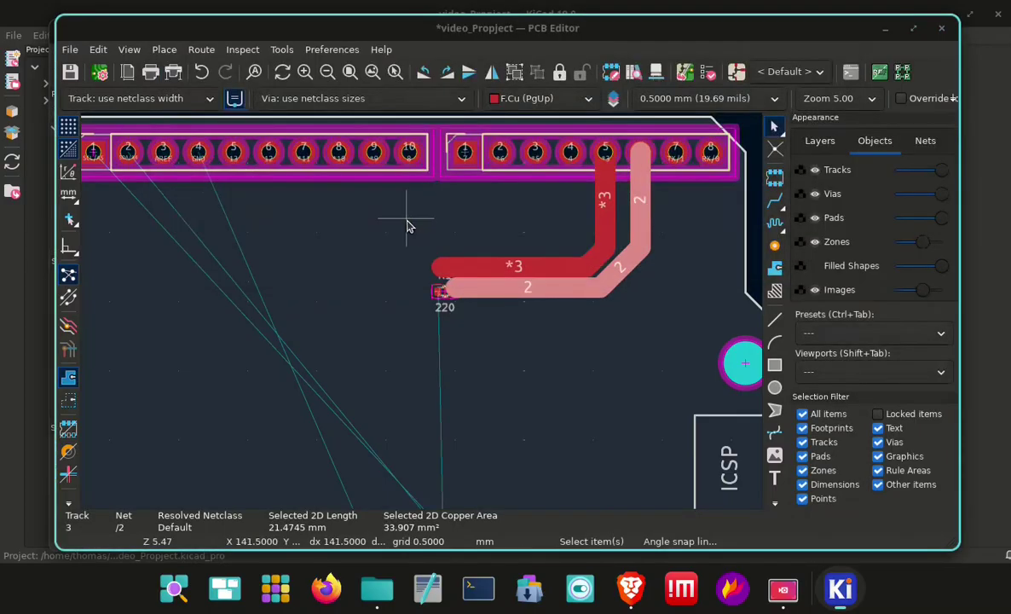
# Move the horizontal segment of the J4 pad 5 track upward, away from the pad 6 track, and select its short corner segment.
pyautogui.click(532, 267)
pyautogui.moveTo(532, 268); pyautogui.dragTo(534, 255)
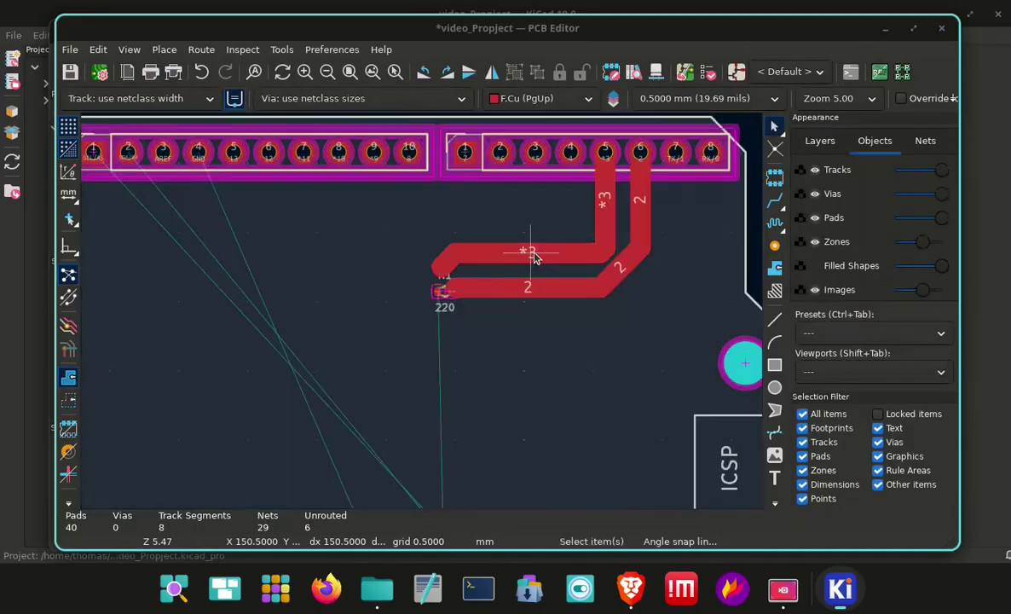
pyautogui.click(602, 254)
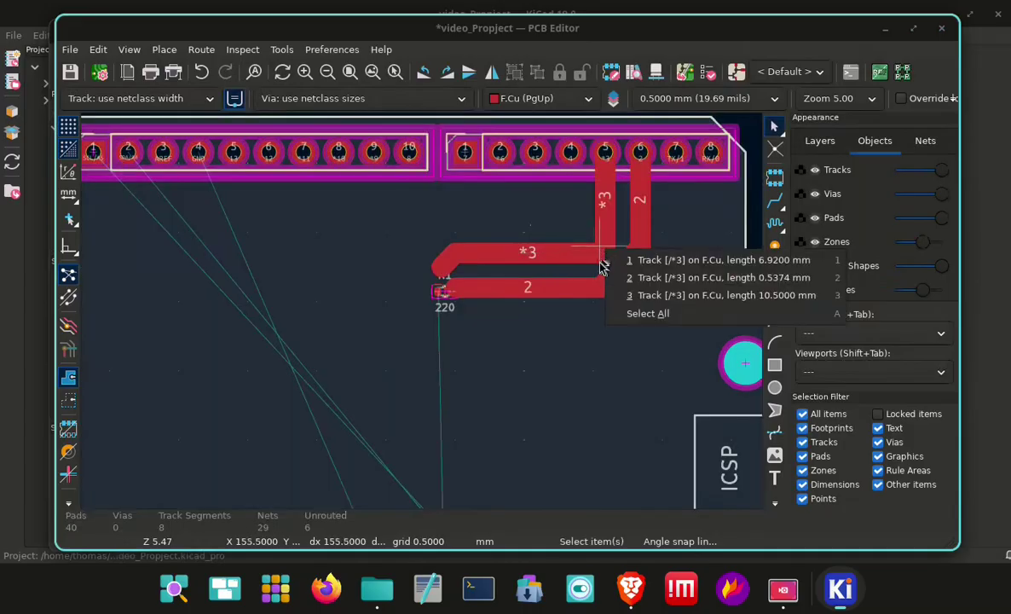
pyautogui.click(607, 261)
pyautogui.click(610, 264)
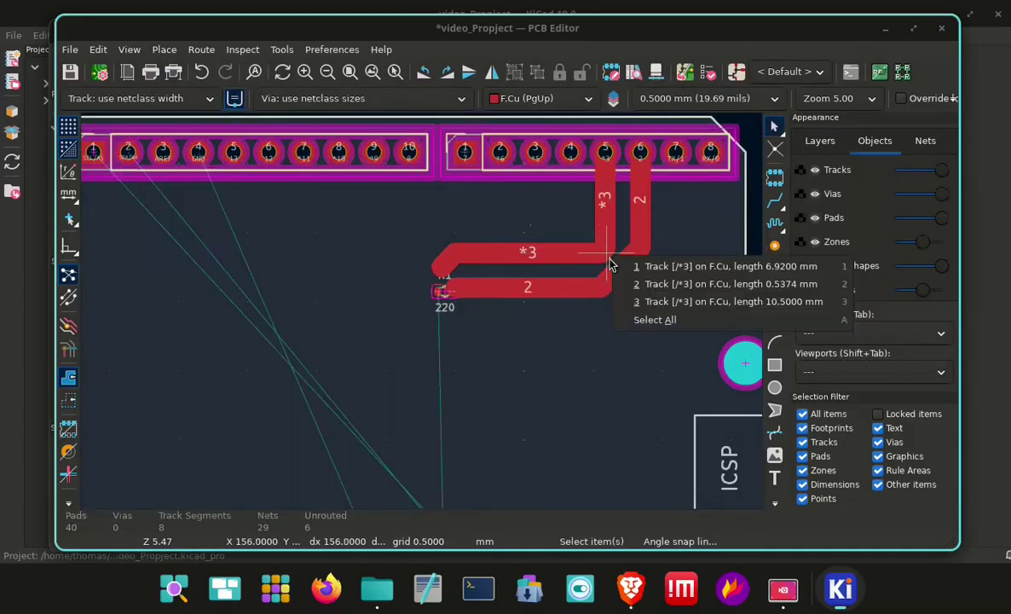
pyautogui.click(658, 290)
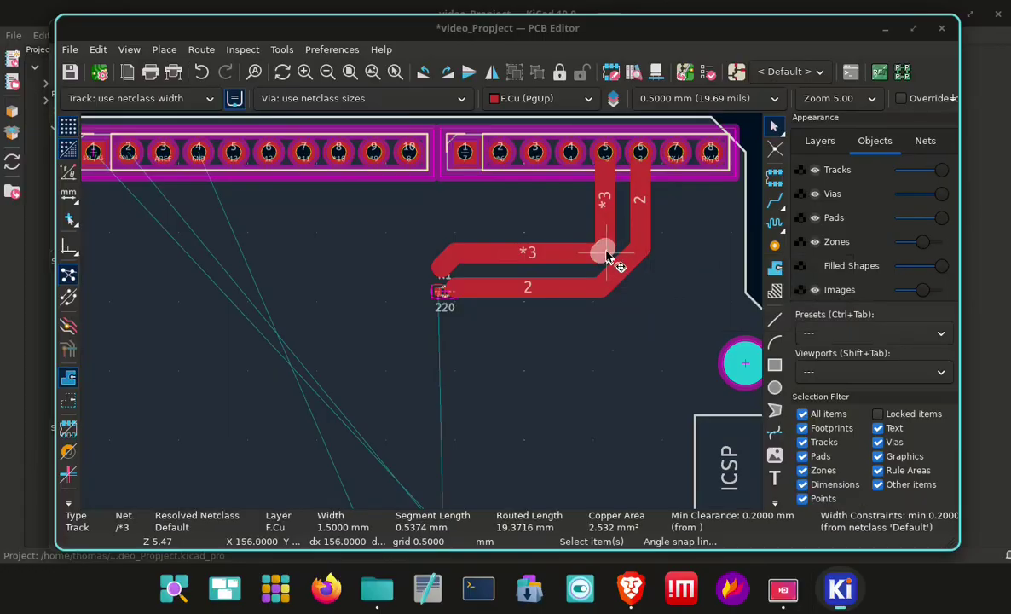
pyautogui.click(601, 253)
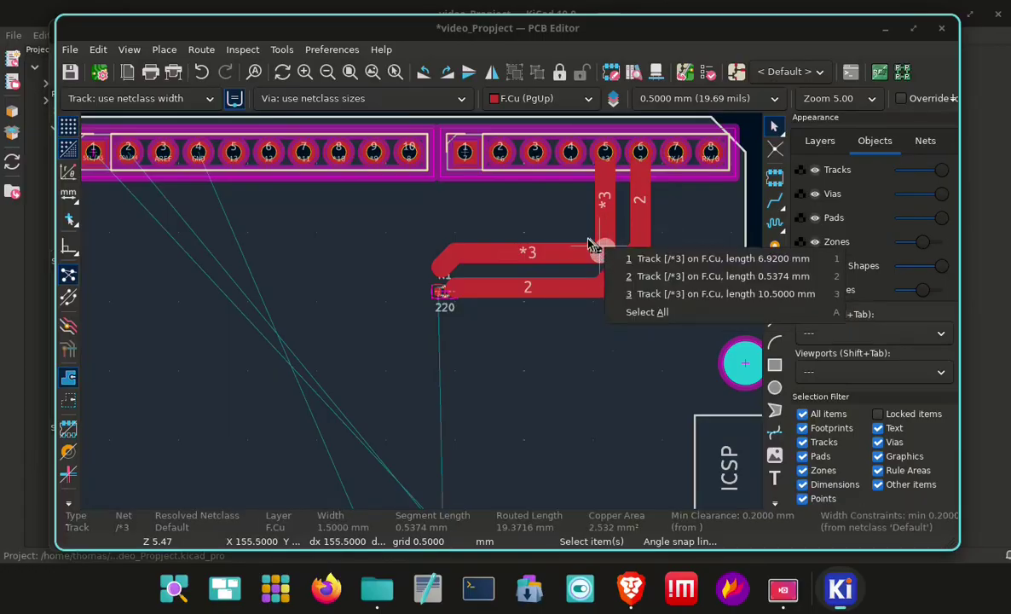
pyautogui.click(594, 245)
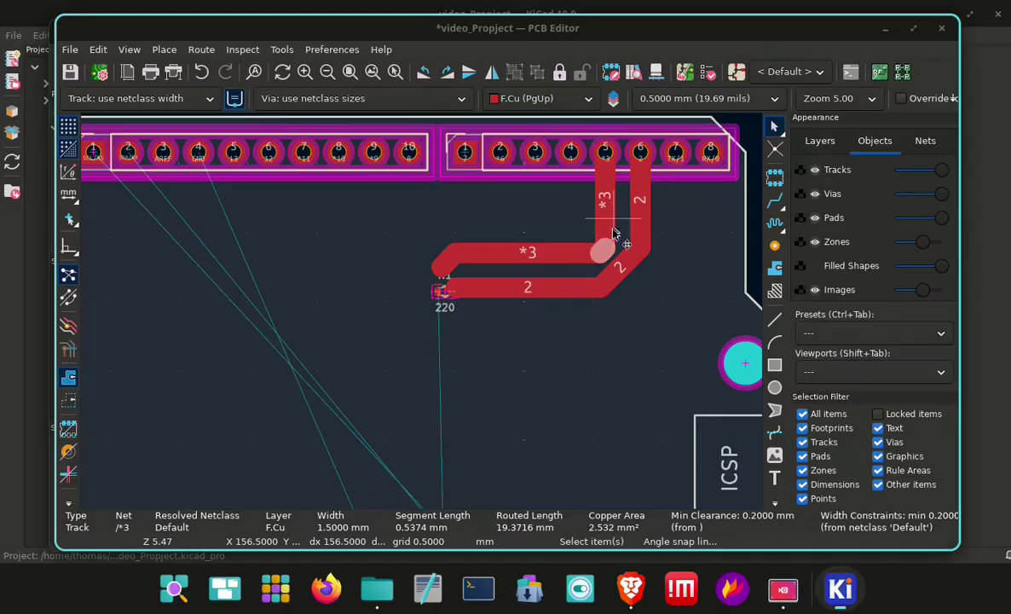
# Select the three J4 pad 6 track segments and set their track width to 1 mm.
pyautogui.click(641, 223)
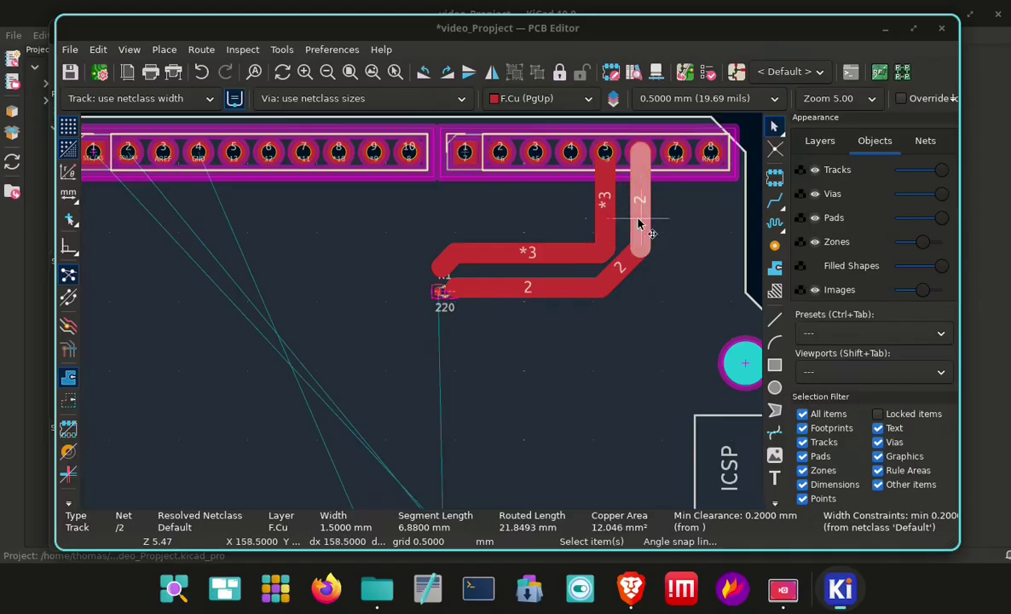
pyautogui.keyDown('shift'); pyautogui.click(622, 270); pyautogui.keyUp('shift')
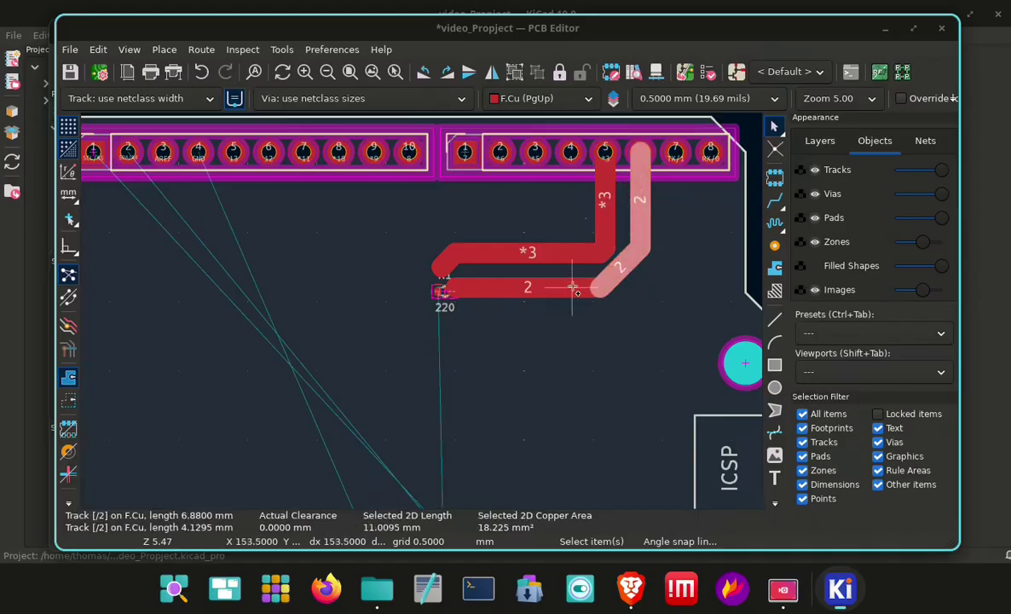
pyautogui.keyDown('shift'); pyautogui.click(566, 288); pyautogui.keyUp('shift')
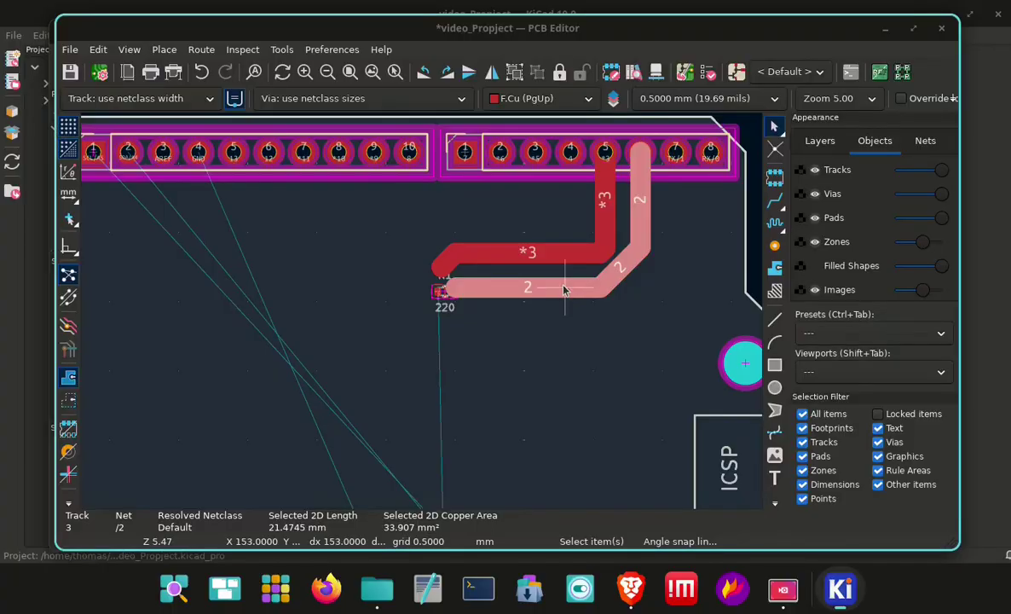
pyautogui.write('e')
pyautogui.write('1')
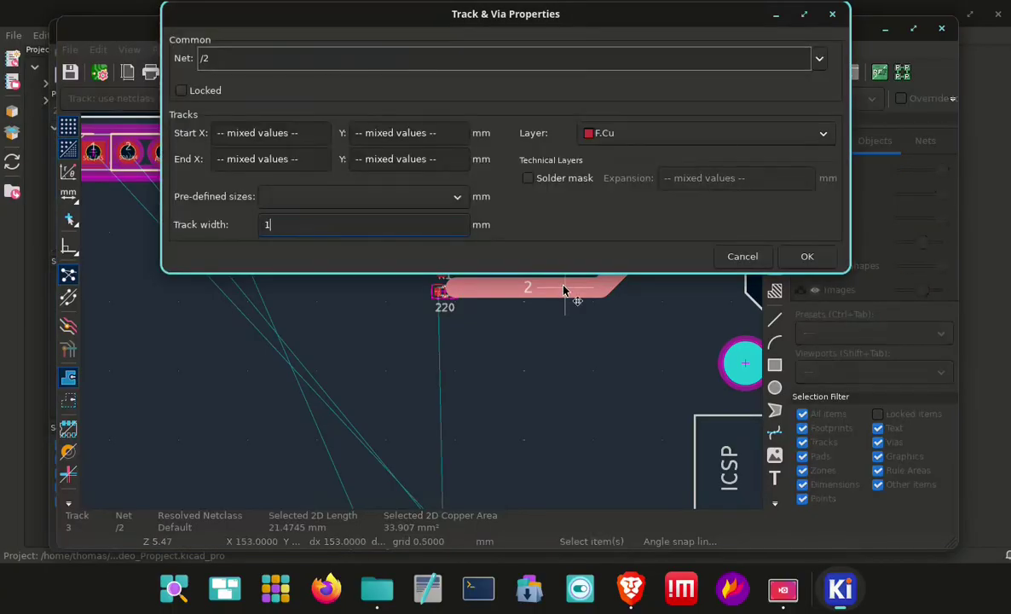
pyautogui.press('Return')
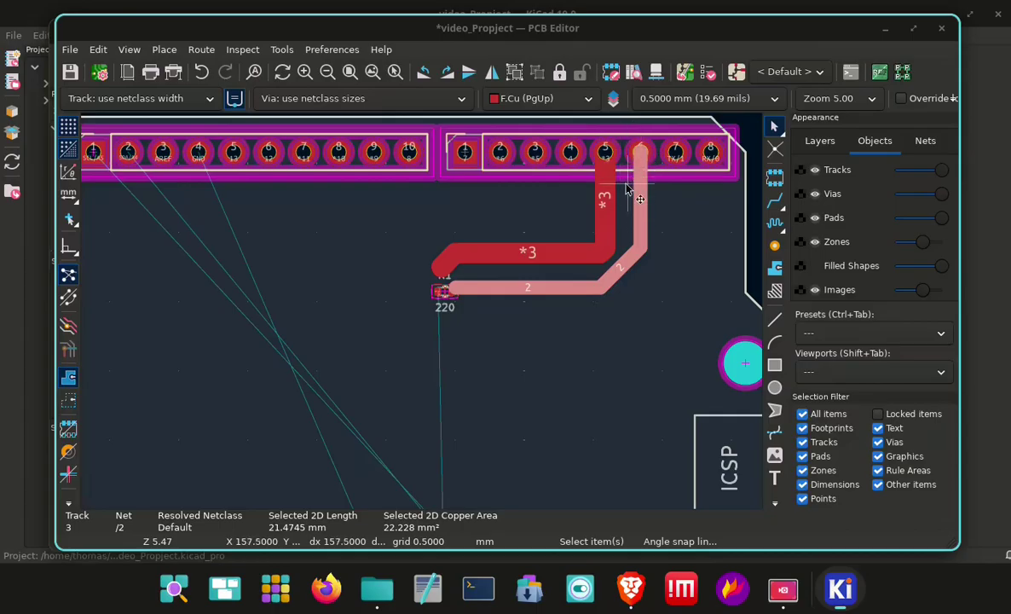
# Delete the whole J4 pad 5 track, including the short leftover segment at its corner.
pyautogui.click(606, 219)
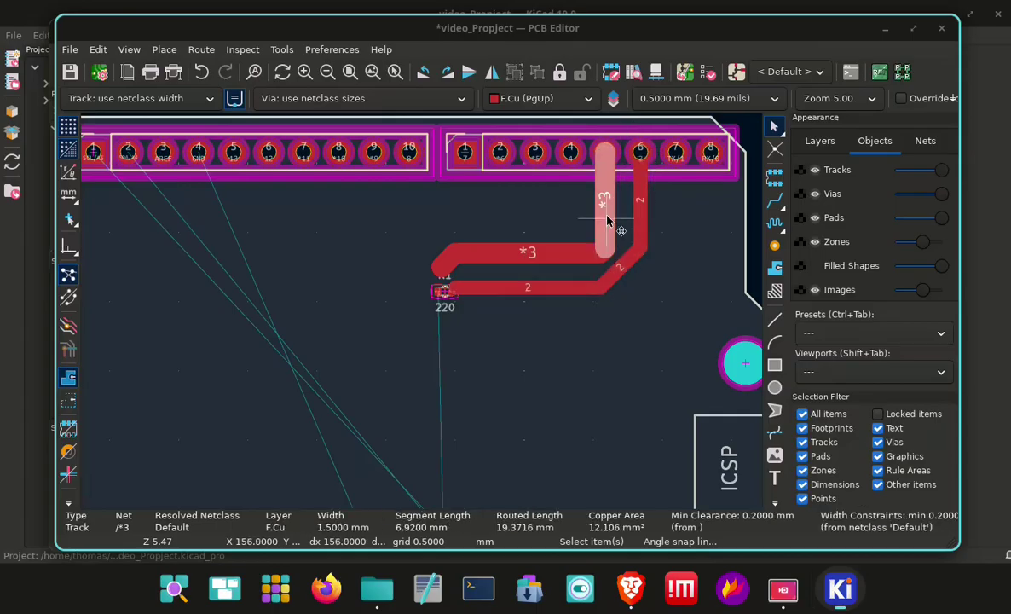
pyautogui.keyDown('shift'); pyautogui.click(554, 255); pyautogui.keyUp('shift')
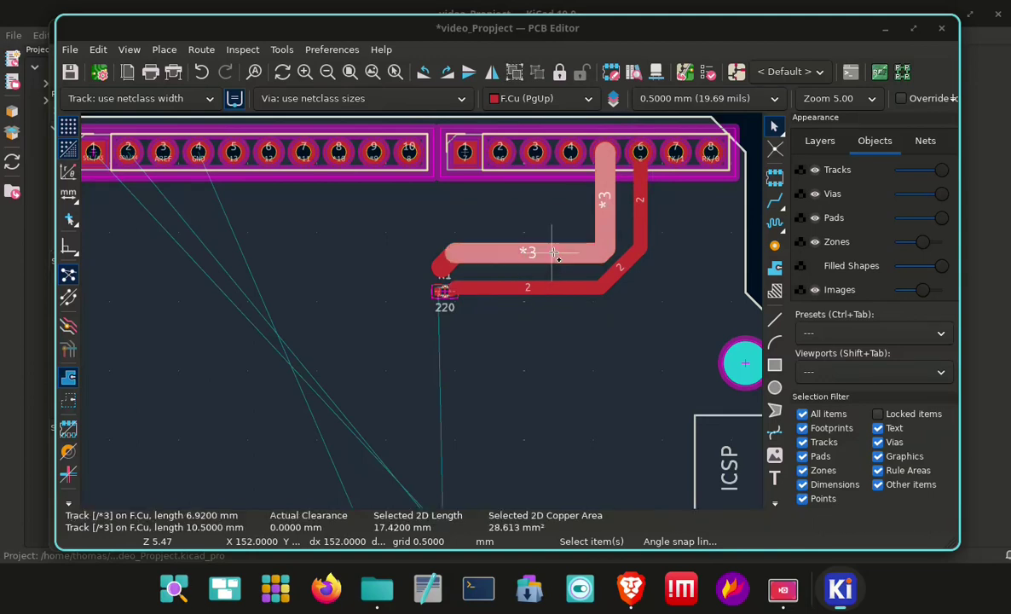
pyautogui.keyDown('shift'); pyautogui.click(441, 261); pyautogui.keyUp('shift')
pyautogui.click(419, 312)
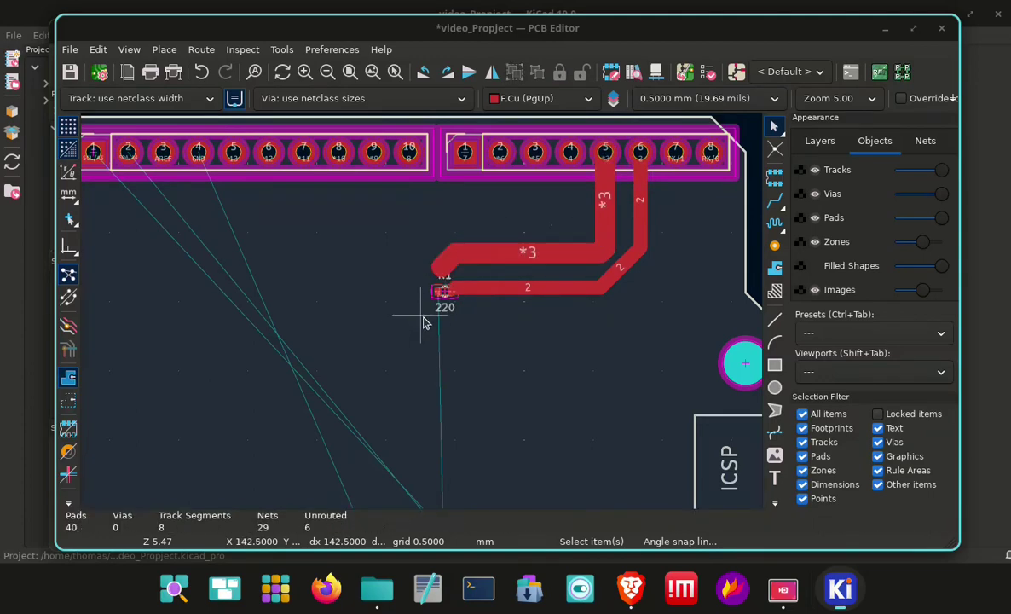
pyautogui.click(441, 260)
pyautogui.keyDown('shift'); pyautogui.click(516, 254); pyautogui.keyUp('shift')
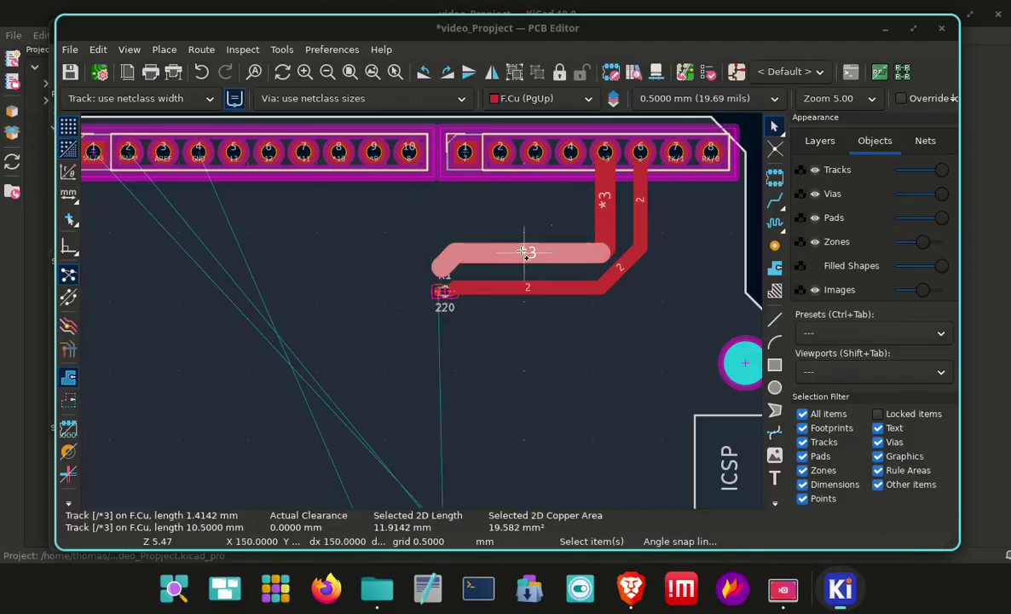
pyautogui.keyDown('shift'); pyautogui.click(605, 223); pyautogui.keyUp('shift')
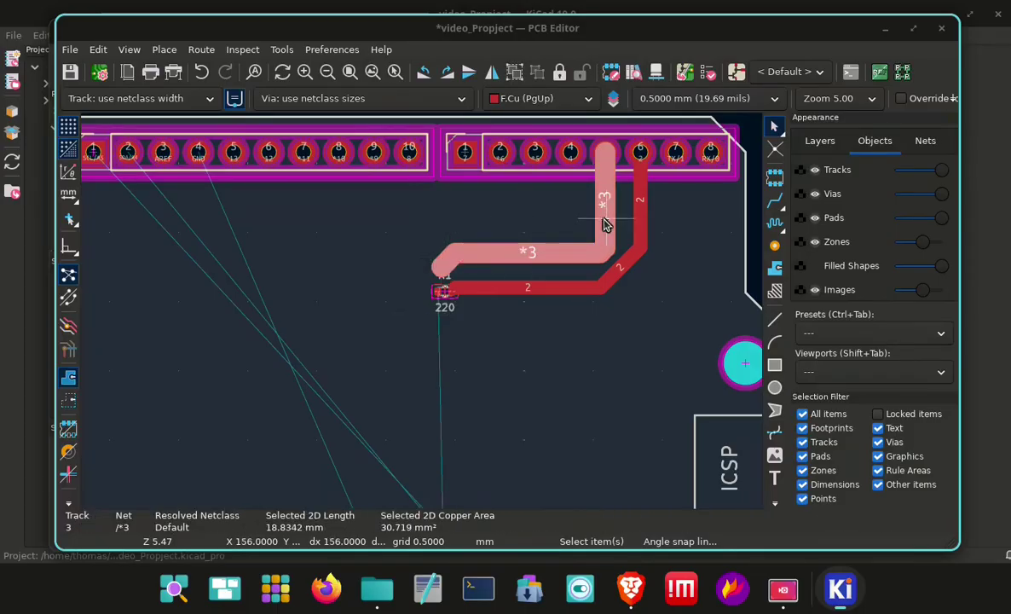
pyautogui.press('Delete')
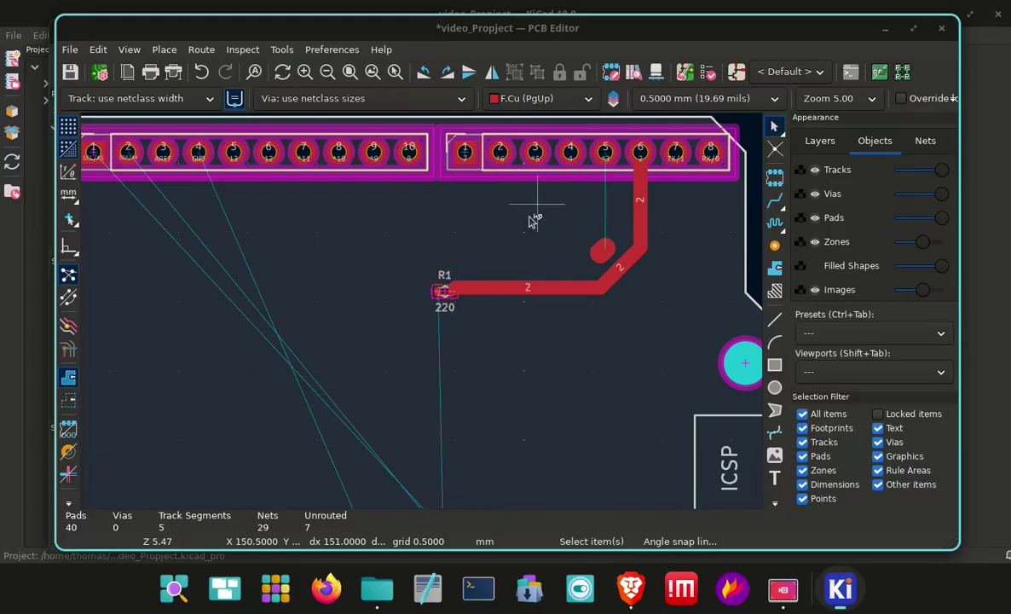
pyautogui.click(602, 251)
pyautogui.press('Delete')
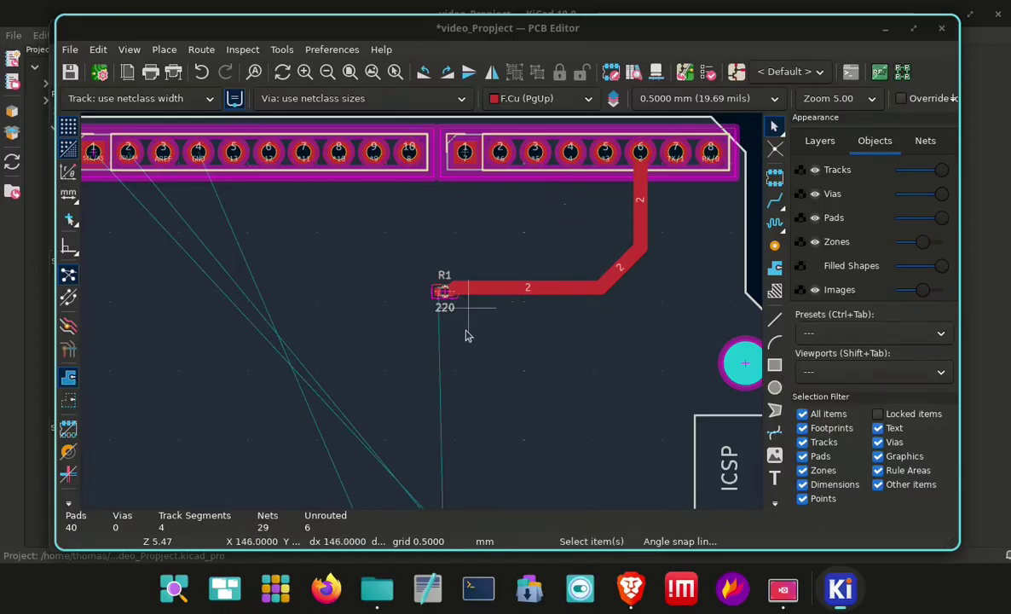
# Route a 0.25 mm track on F.Cu from the unconnected pad of R1 to D1 pad 2.
pyautogui.moveTo(464, 377); pyautogui.dragTo(483, 230, button='middle')
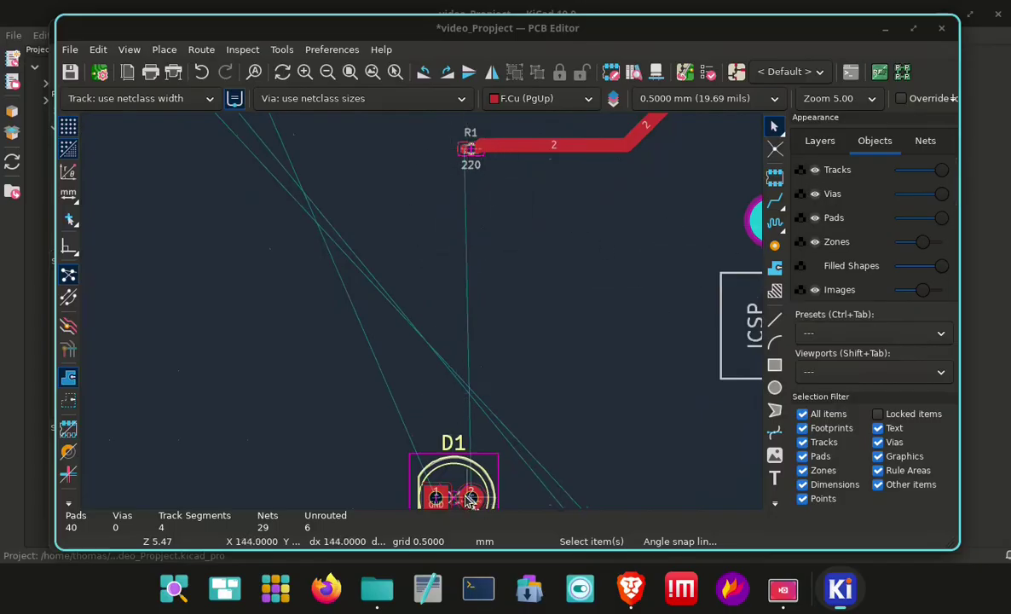
pyautogui.click(776, 203)
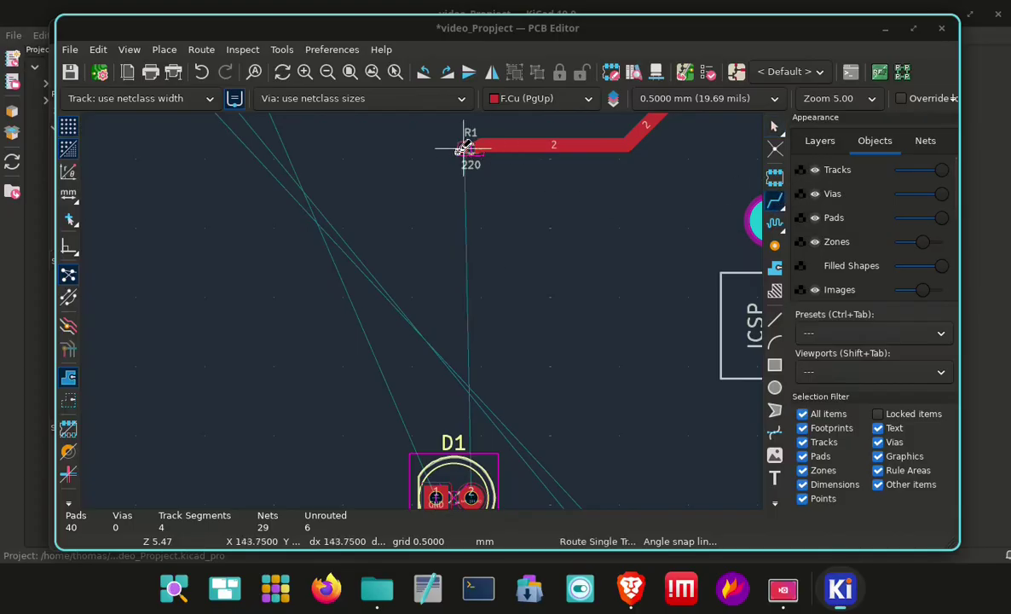
pyautogui.click(462, 149)
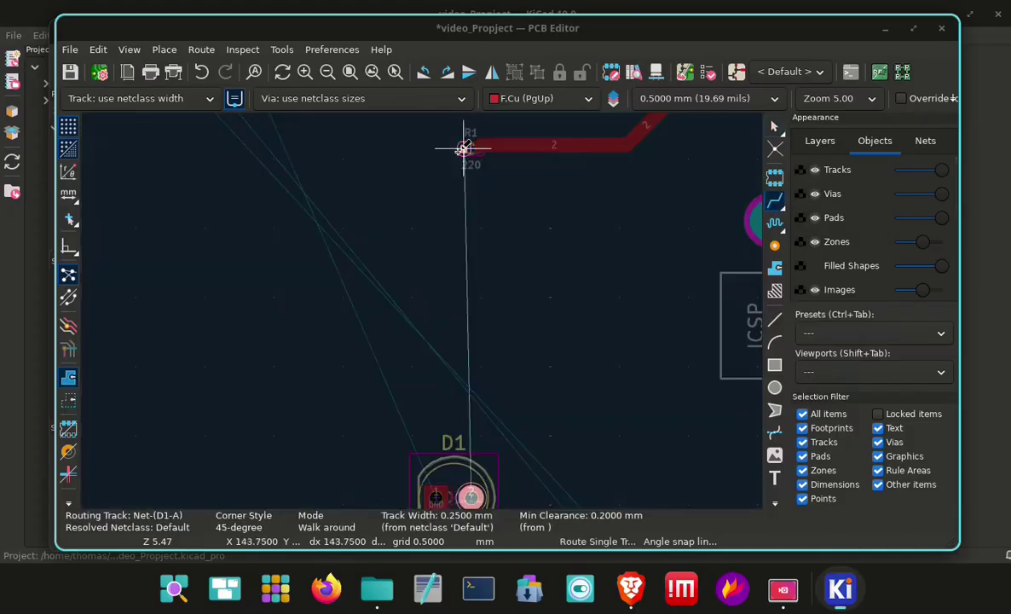
pyautogui.click(468, 497)
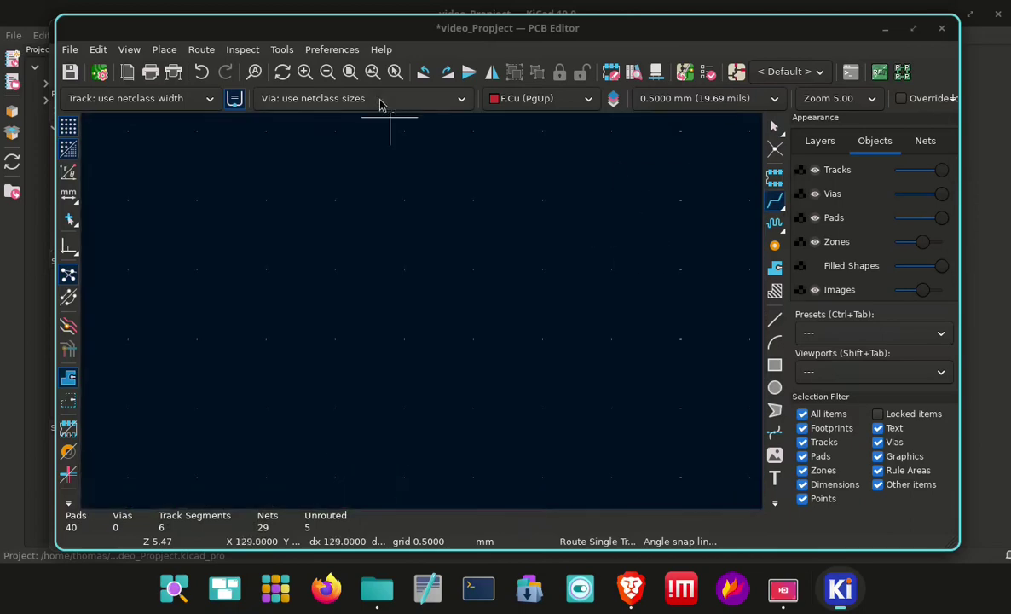
# Route a track on F.Cu from J1 Power pad 6 (GND) to D1 pad 1.
pyautogui.click(373, 71)
pyautogui.scroll(3, 490, 444)
pyautogui.moveTo(490, 439); pyautogui.dragTo(481, 300, button='middle')
pyautogui.click(446, 364)
pyautogui.click(456, 239)
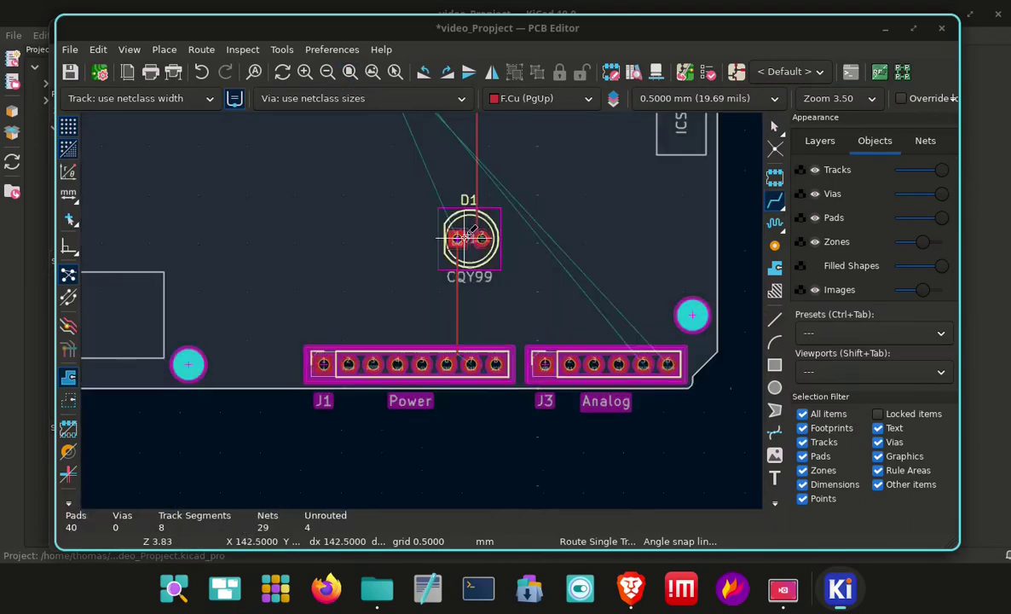
# Reshape the GND track so it leaves D1 pad 1 diagonally and runs vertically outside the LED outline to J1 pad 6.
pyautogui.scroll(3, 416, 308)
pyautogui.click(486, 380)
pyautogui.press('Escape')
pyautogui.moveTo(469, 366); pyautogui.dragTo(433, 362)
pyautogui.press('Escape')
pyautogui.click(471, 366)
pyautogui.click(480, 376)
pyautogui.click(469, 366)
pyautogui.click(507, 393)
# Reshape the R1–D1 track so its long vertical run shifts away from D1 pad 1, with diagonal bends near both ends.
pyautogui.moveTo(496, 163); pyautogui.dragTo(513, 159)
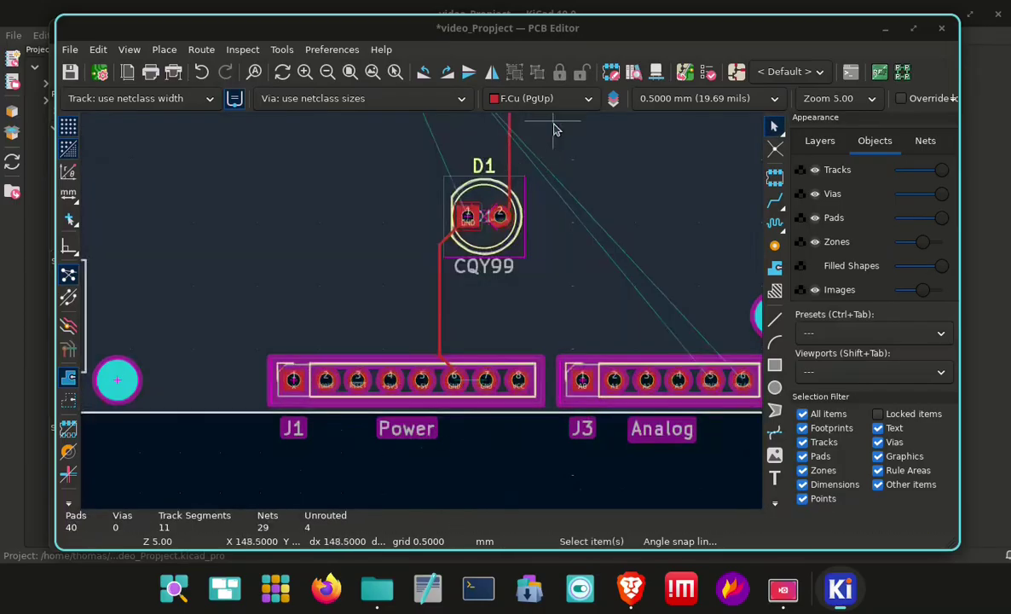
pyautogui.moveTo(530, 132); pyautogui.dragTo(572, 436, button='middle')
pyautogui.click(550, 224)
pyautogui.click(582, 245)
pyautogui.moveTo(558, 244); pyautogui.dragTo(564, 339)
pyautogui.moveTo(544, 206); pyautogui.dragTo(552, 255)
# Select all segments of the R1–D1 track and the D1–J1 GND track and set their track width to 1 mm.
pyautogui.press('u')
pyautogui.moveTo(644, 325); pyautogui.dragTo(666, 139, button='middle')
pyautogui.click(372, 72)
pyautogui.scroll(2, 503, 388)
pyautogui.moveTo(503, 388); pyautogui.dragTo(415, 314, button='middle')
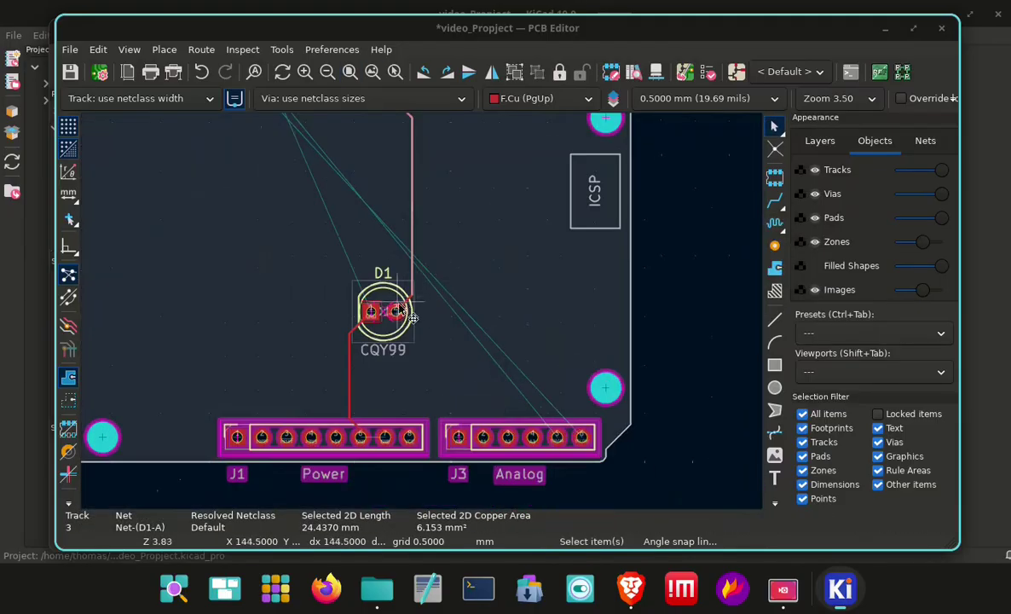
pyautogui.keyDown('shift'); pyautogui.click(398, 312); pyautogui.keyUp('shift')
pyautogui.click(346, 345)
pyautogui.press('u')
pyautogui.press('u')
pyautogui.moveTo(401, 137); pyautogui.dragTo(435, 288, button='middle')
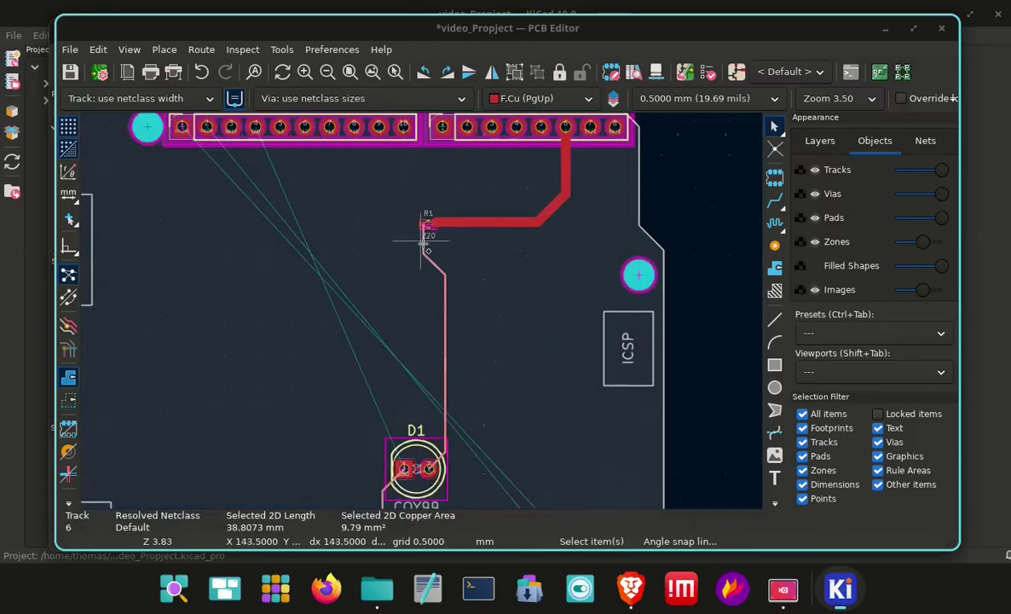
pyautogui.write('e1')
pyautogui.press('Return')
pyautogui.scroll(-1, 510, 417)
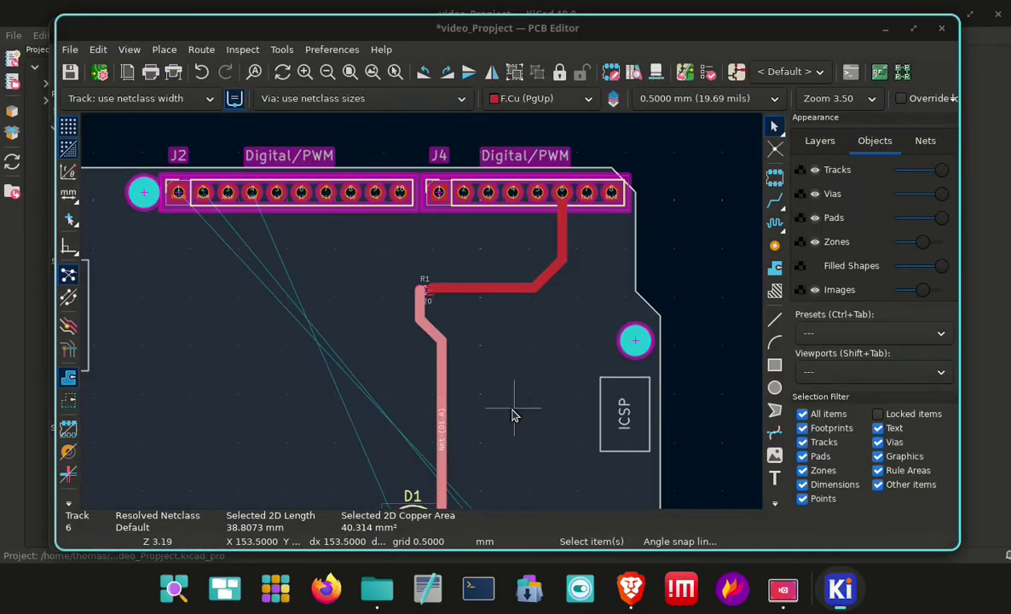
pyautogui.scroll(-2, 514, 412)
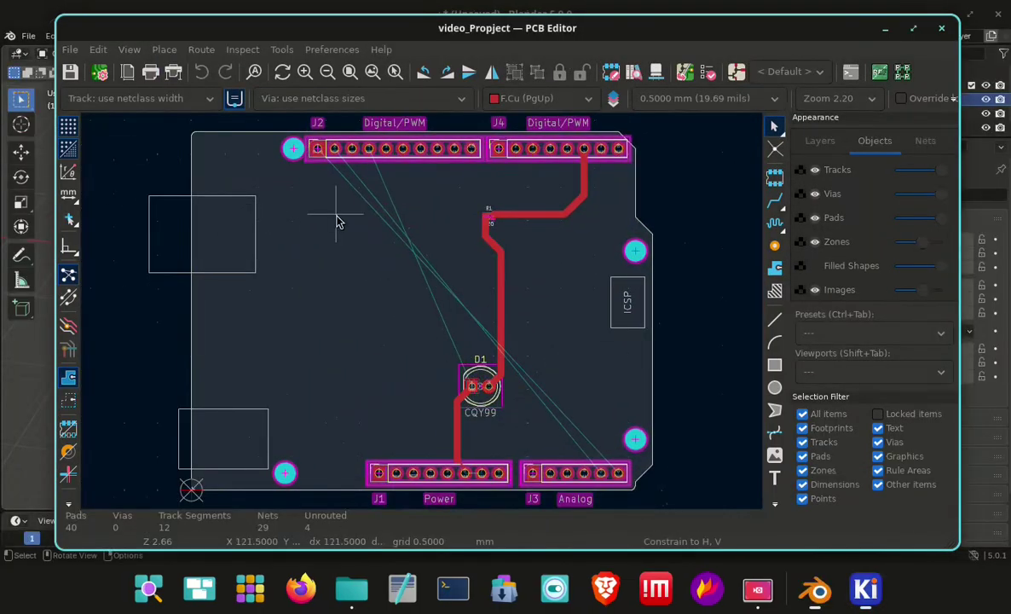
# Open the board's 3D model export and choose STL as the output format.
pyautogui.click(70, 53)
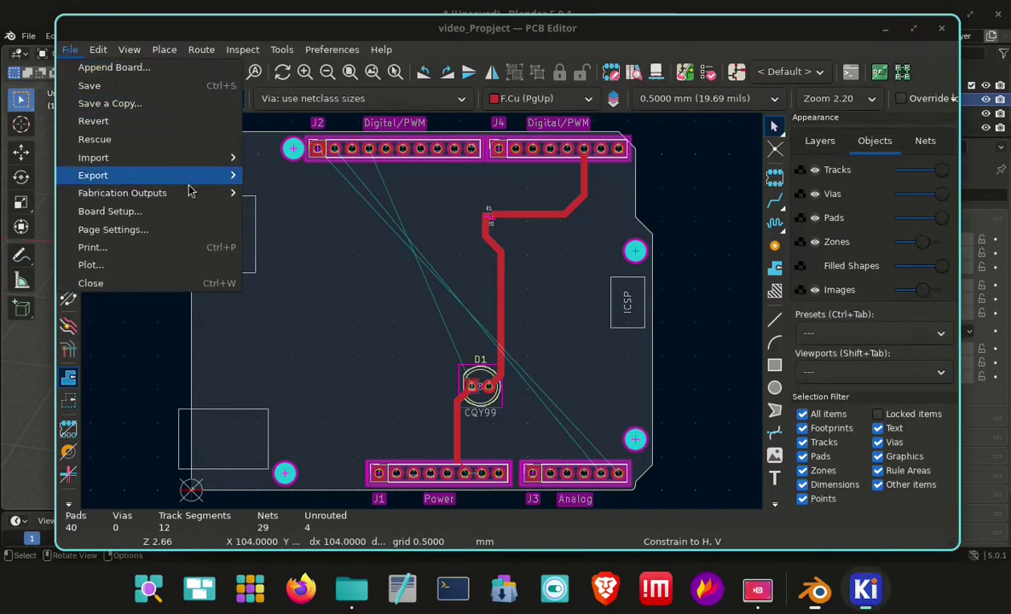
pyautogui.moveTo(213, 181)
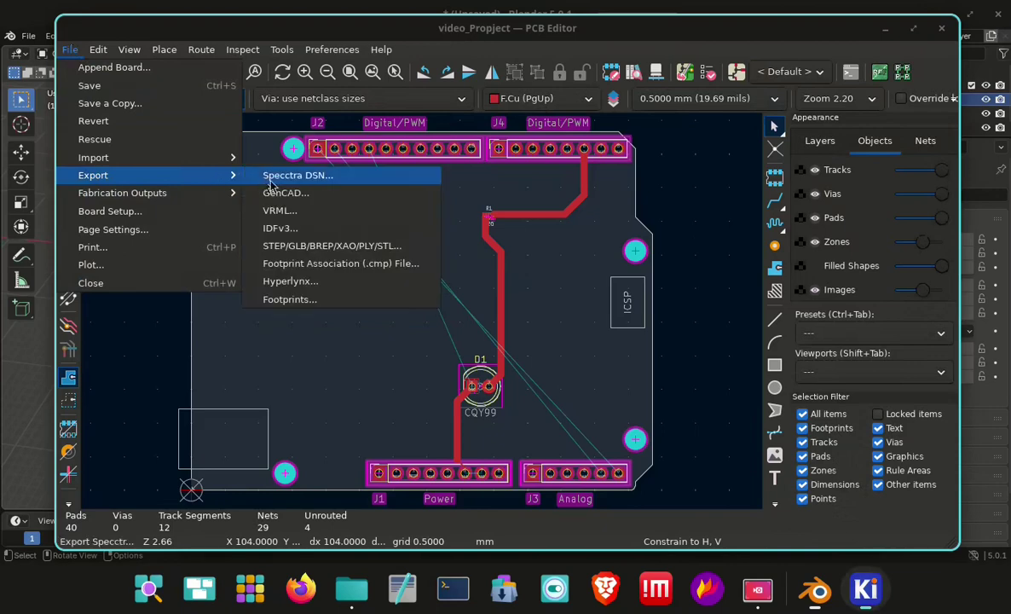
pyautogui.click(340, 248)
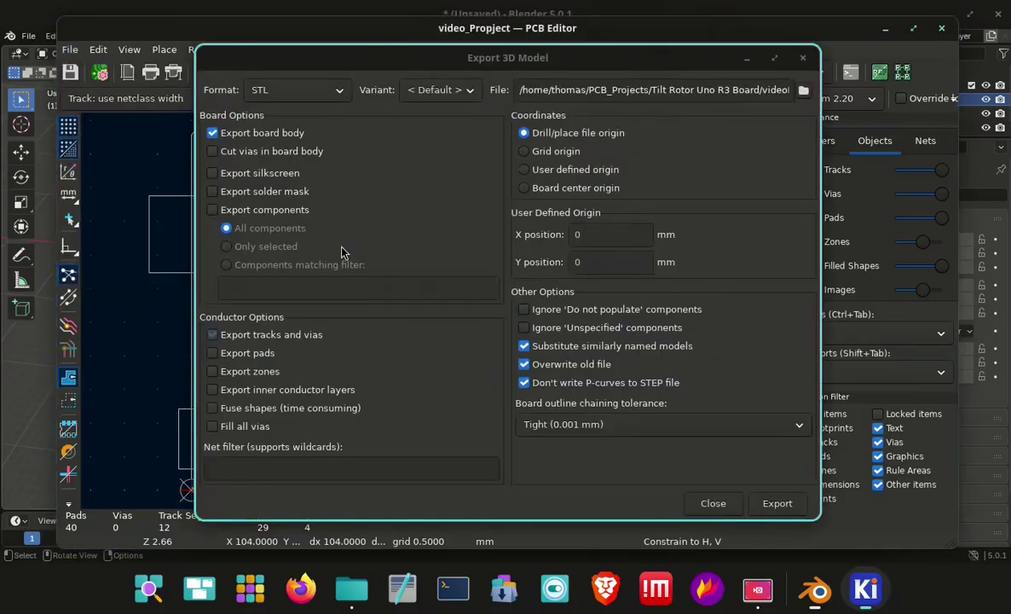
pyautogui.click(309, 91)
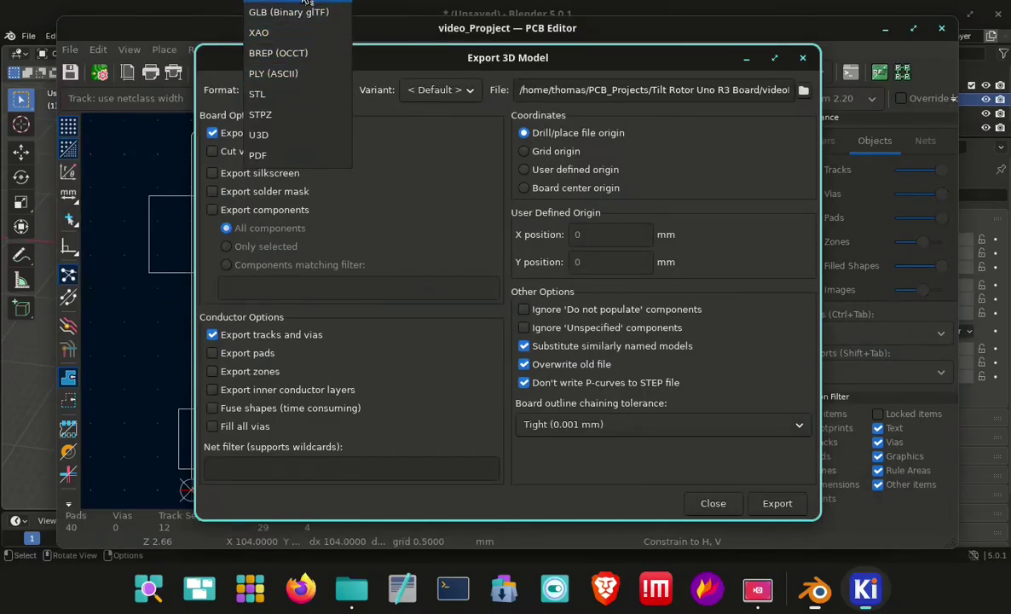
pyautogui.click(295, 97)
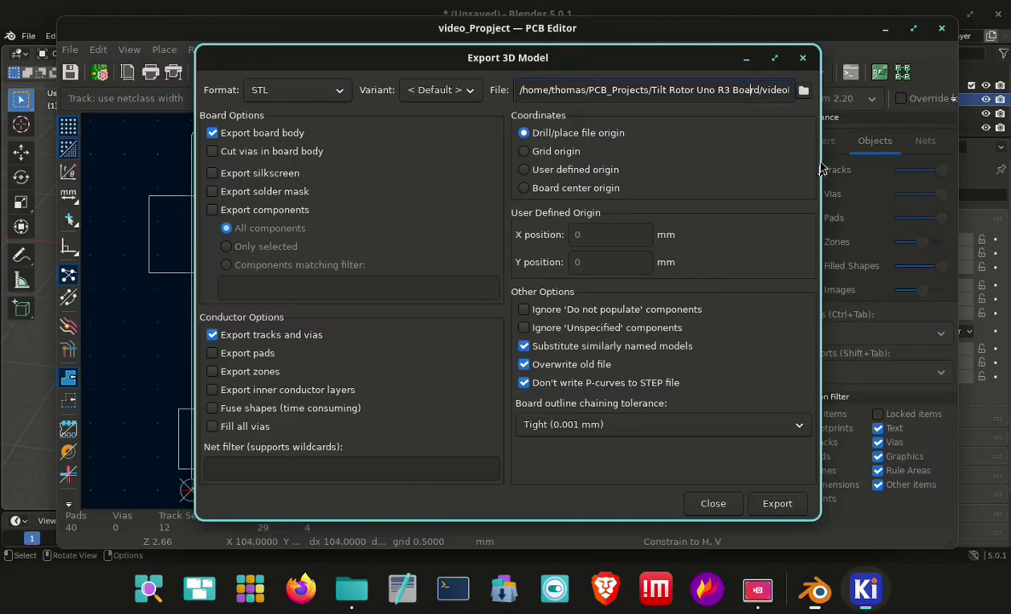
# Remove the trailing .[sS][tT][eE][pP] suffix from the output path so the file name ends in videoLED.stl.
pyautogui.press('Right')
pyautogui.press('Right')
pyautogui.press('Right')
pyautogui.press('Right')
pyautogui.press('Right')
pyautogui.press('Right')
pyautogui.press('Right')
pyautogui.press('Right')
pyautogui.press('Right')
pyautogui.press('Right')
pyautogui.press('Right')
pyautogui.press('Right')
pyautogui.press('Right')
pyautogui.press('Right')
pyautogui.press('Right')
pyautogui.press('Right')
pyautogui.press('Right')
pyautogui.press('Right')
pyautogui.press('Right')
pyautogui.press('Right')
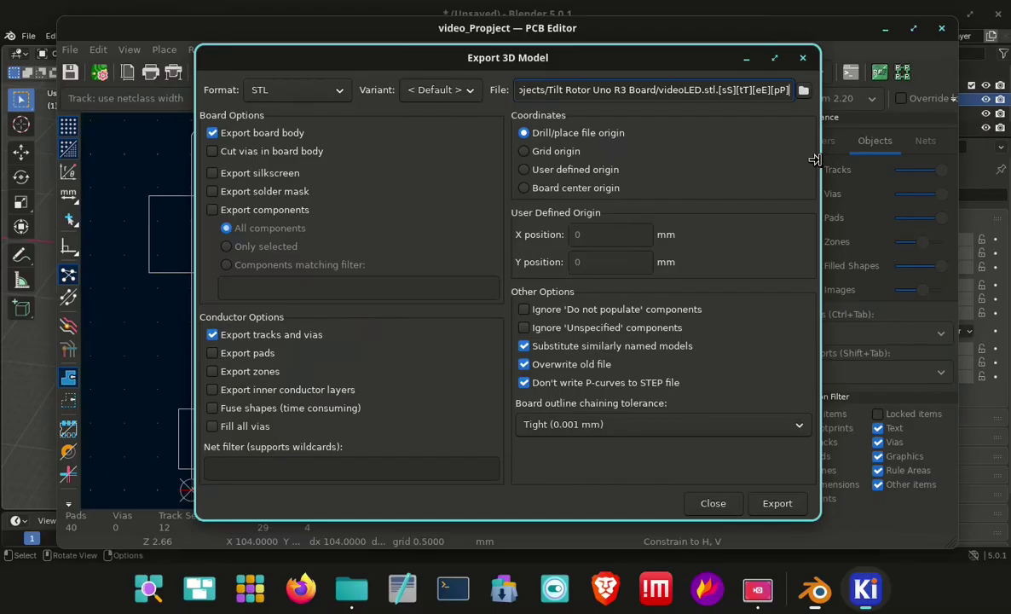
pyautogui.press('Left')
pyautogui.press('Left')
pyautogui.press('Left')
pyautogui.press('Left')
pyautogui.press('Left')
pyautogui.press('Left')
pyautogui.press('Left')
pyautogui.press('Left')
pyautogui.press('Left')
pyautogui.press('Left')
pyautogui.press('Left')
pyautogui.press('Left')
pyautogui.press('Left')
pyautogui.press('Left')
pyautogui.press('Left')
pyautogui.press('Left')
pyautogui.press('Left')
pyautogui.press('Left')
pyautogui.press('Left')
pyautogui.press('Left')
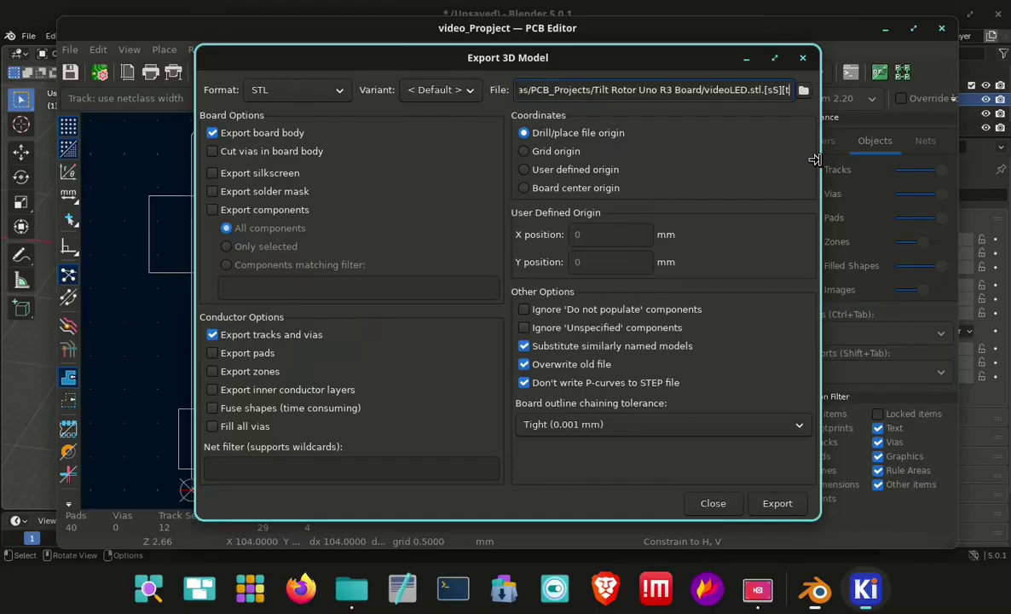
pyautogui.press('Left')
pyautogui.press('Left')
pyautogui.press('Left')
pyautogui.press('Left')
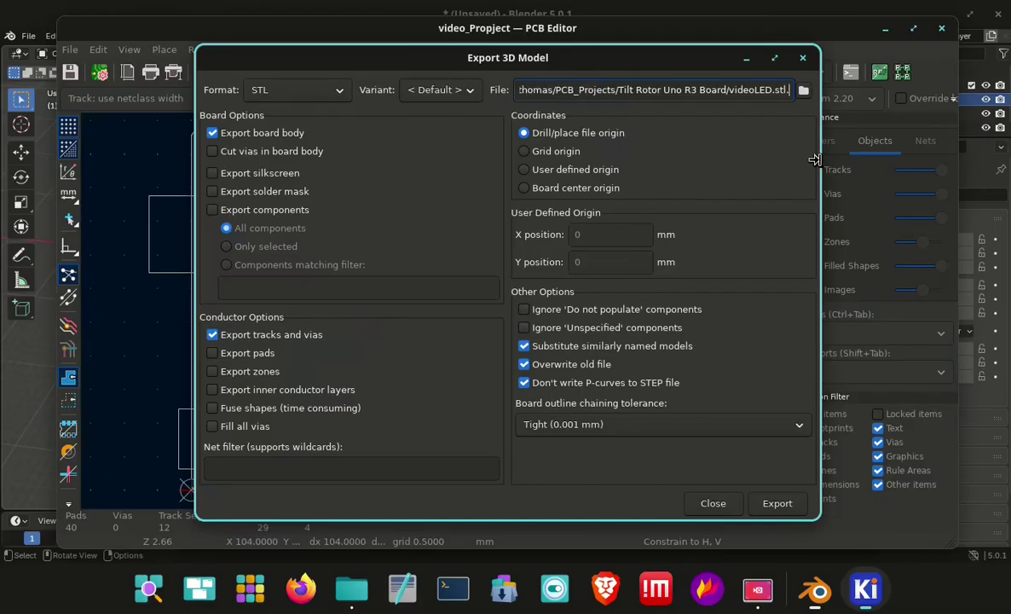
pyautogui.press('BackSpace')
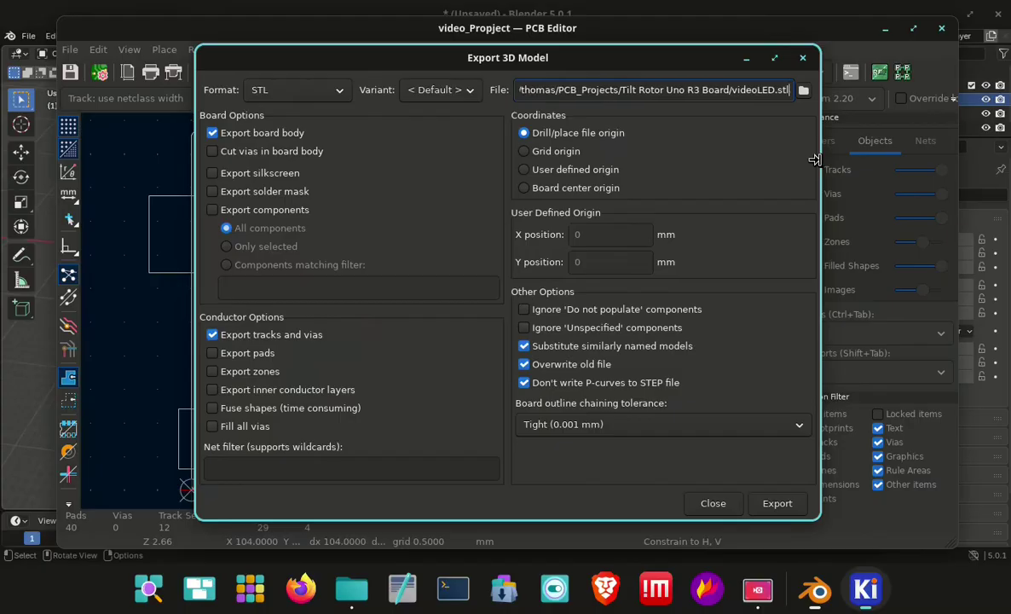
# Confirm videoLED.stl in the Tilt Rotor Uno R3 Board folder as the output file and export the board body with its tracks.
pyautogui.click(802, 92)
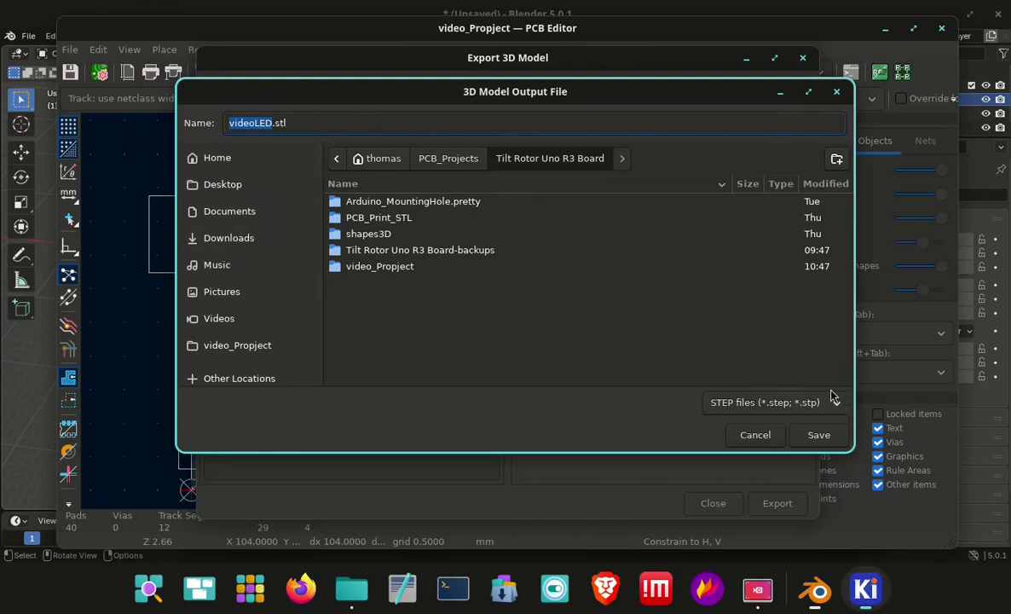
pyautogui.click(819, 435)
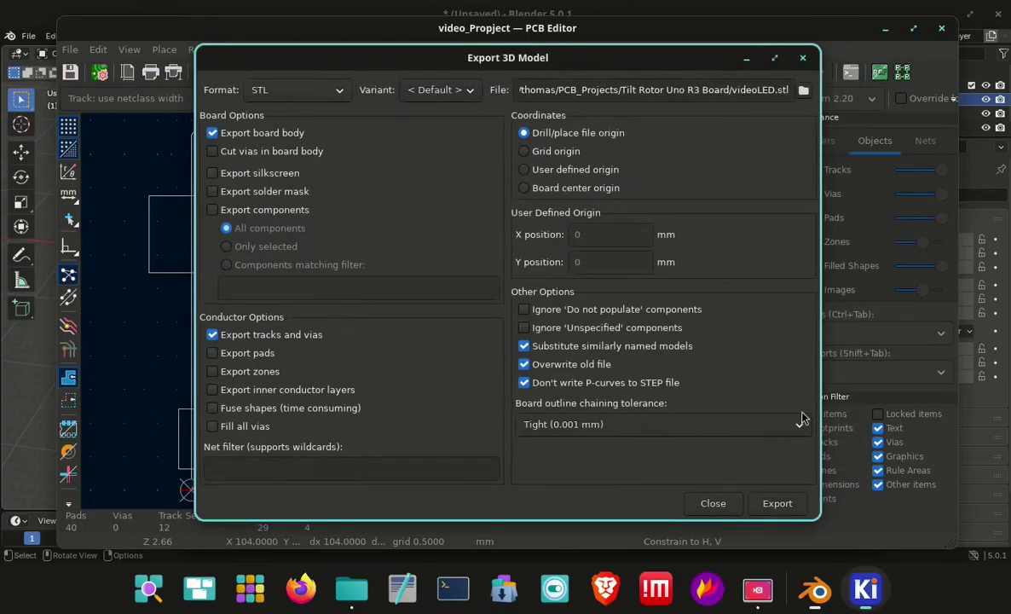
pyautogui.click(776, 504)
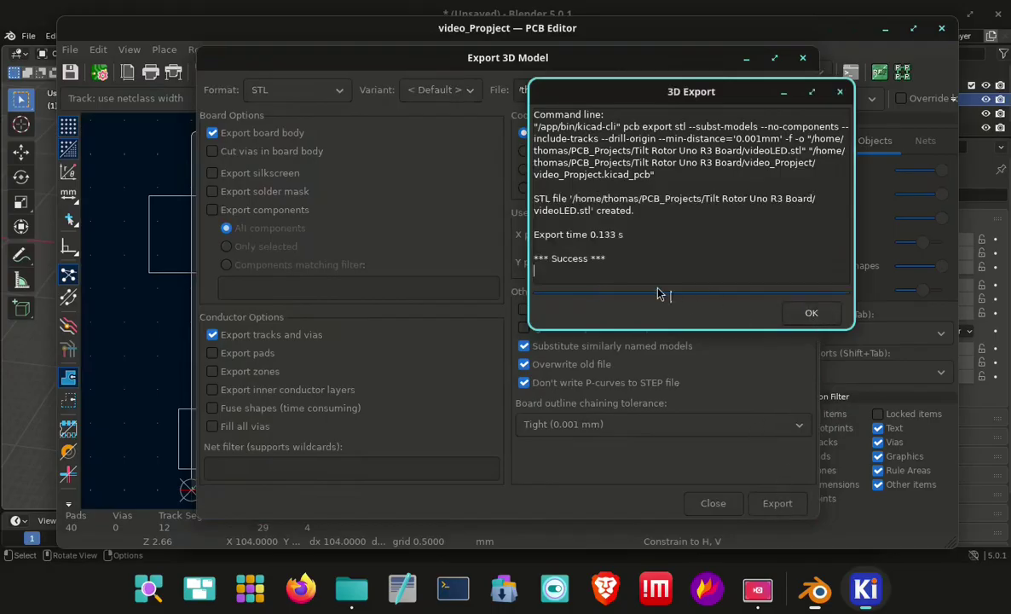
pyautogui.click(815, 315)
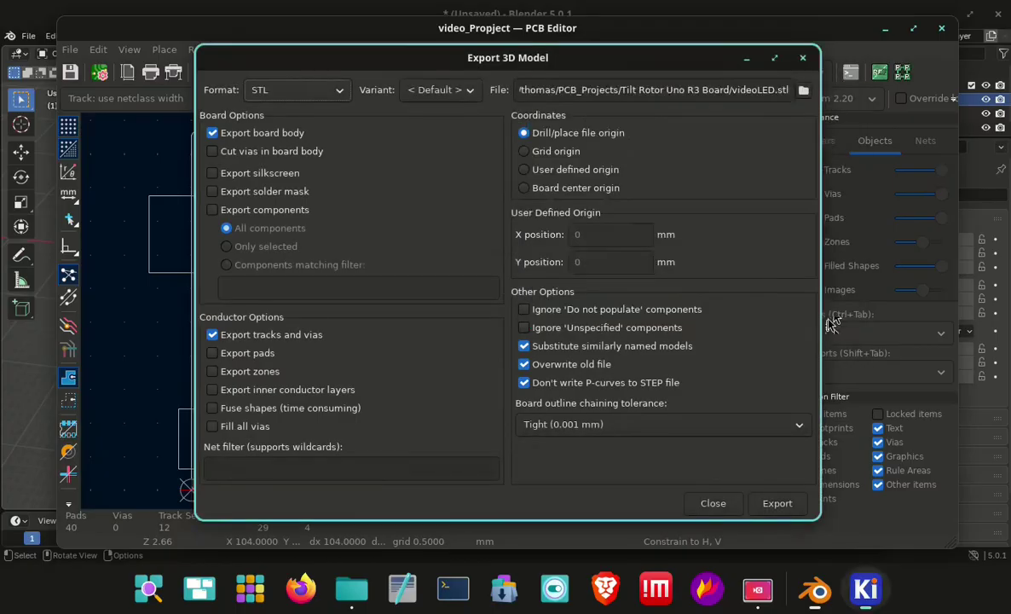
# Close the 3D export dialog and bring up Blender's STL import file browser.
pyautogui.moveTo(817, 597)
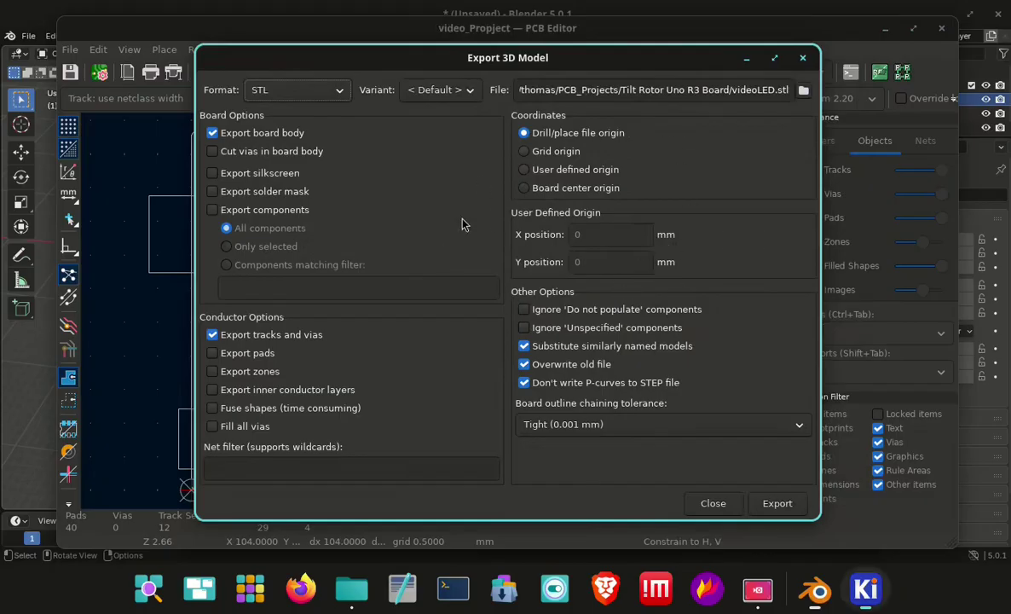
pyautogui.press('Escape')
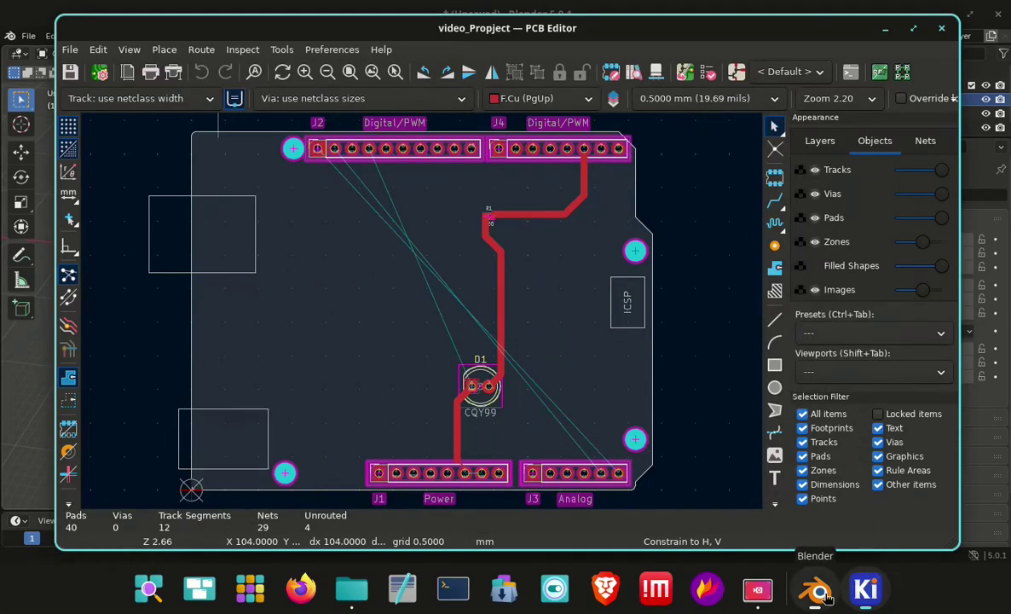
pyautogui.moveTo(636, 30); pyautogui.dragTo(656, 431)
pyautogui.click(426, 65)
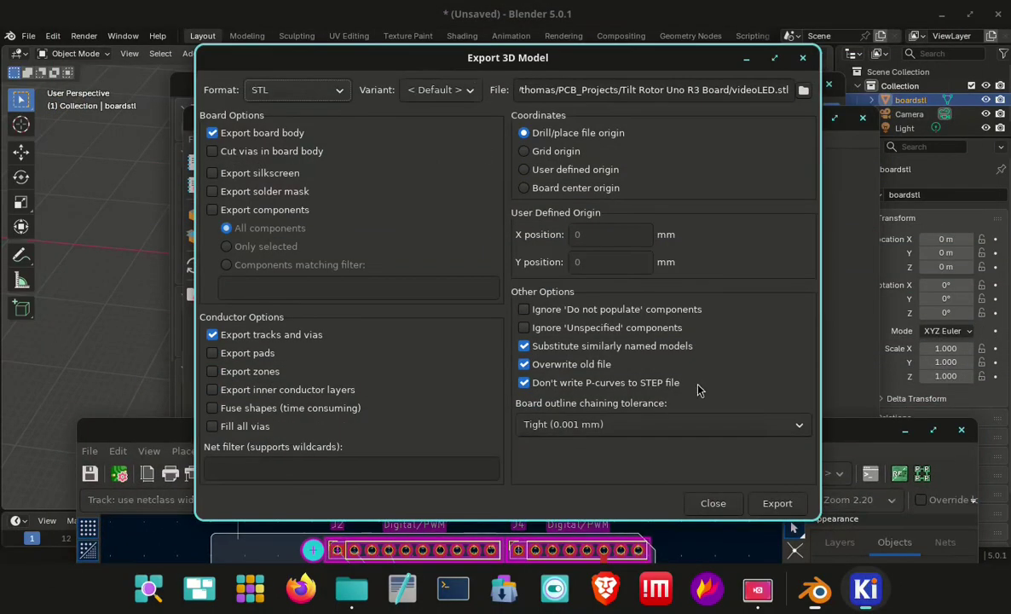
pyautogui.click(712, 504)
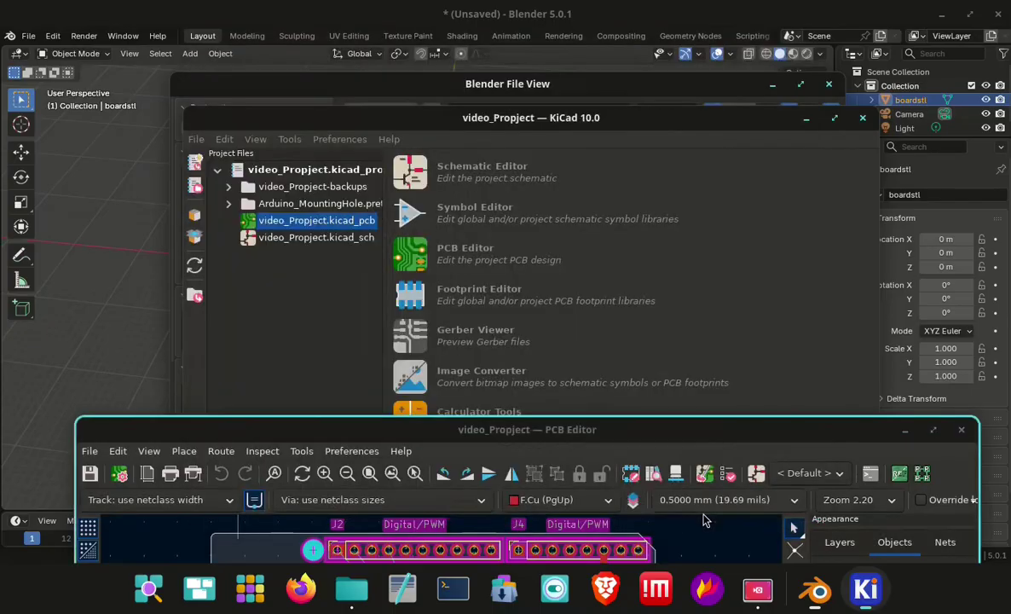
pyautogui.moveTo(718, 433); pyautogui.dragTo(657, 273)
pyautogui.click(621, 149)
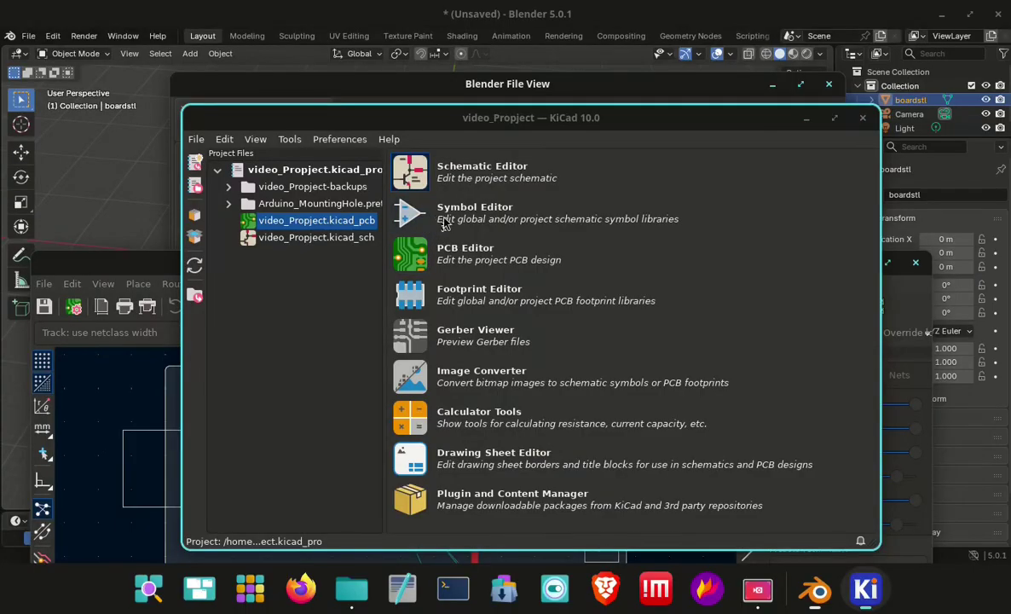
pyautogui.click(706, 89)
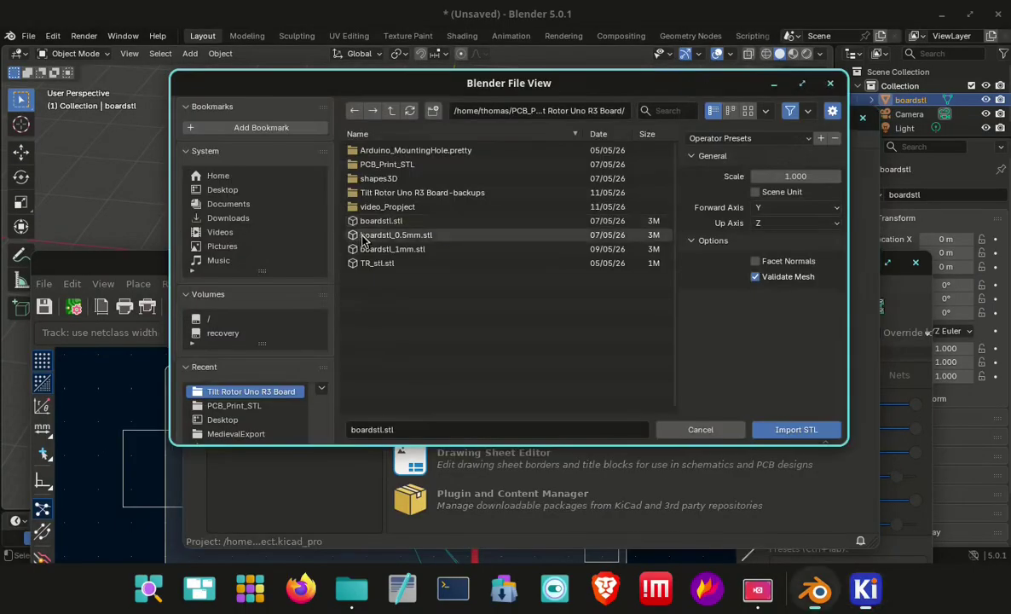
# Return to the KiCad PCB Editor and check the board's 3D model export settings without exporting again.
pyautogui.click(104, 249)
pyautogui.moveTo(526, 266); pyautogui.dragTo(600, 31)
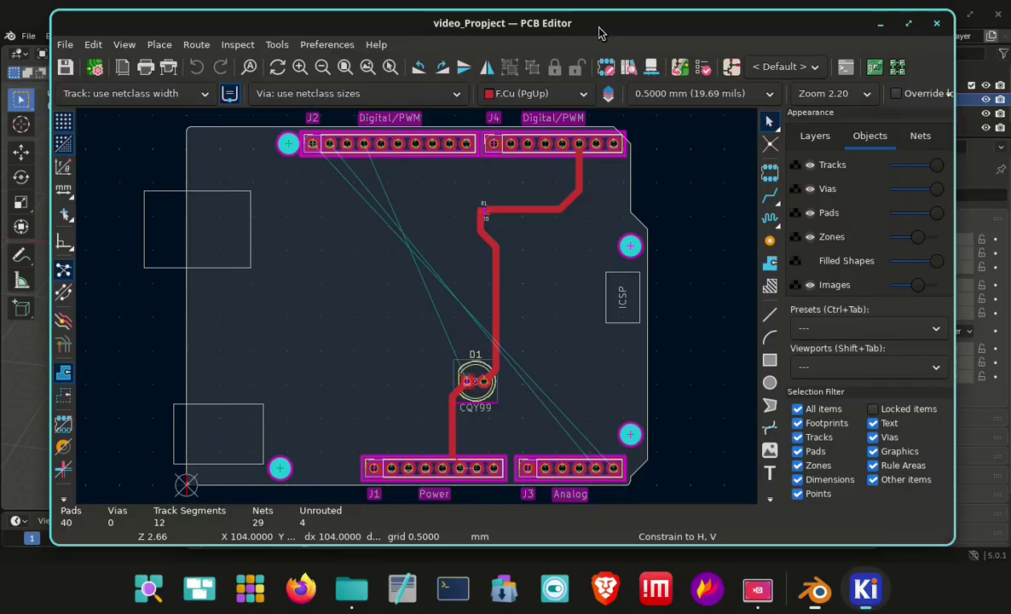
pyautogui.click(65, 44)
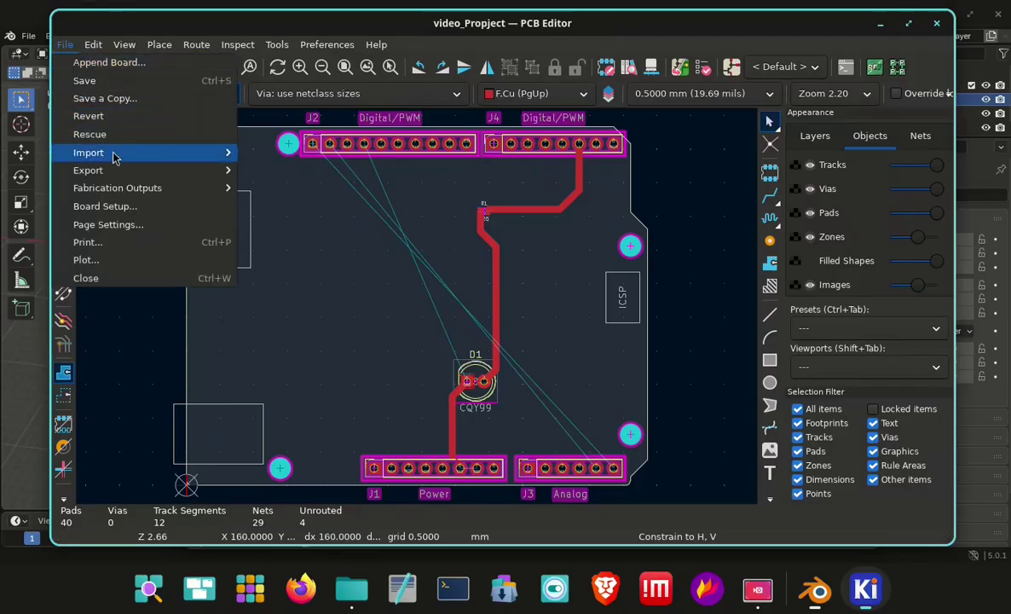
pyautogui.moveTo(119, 172)
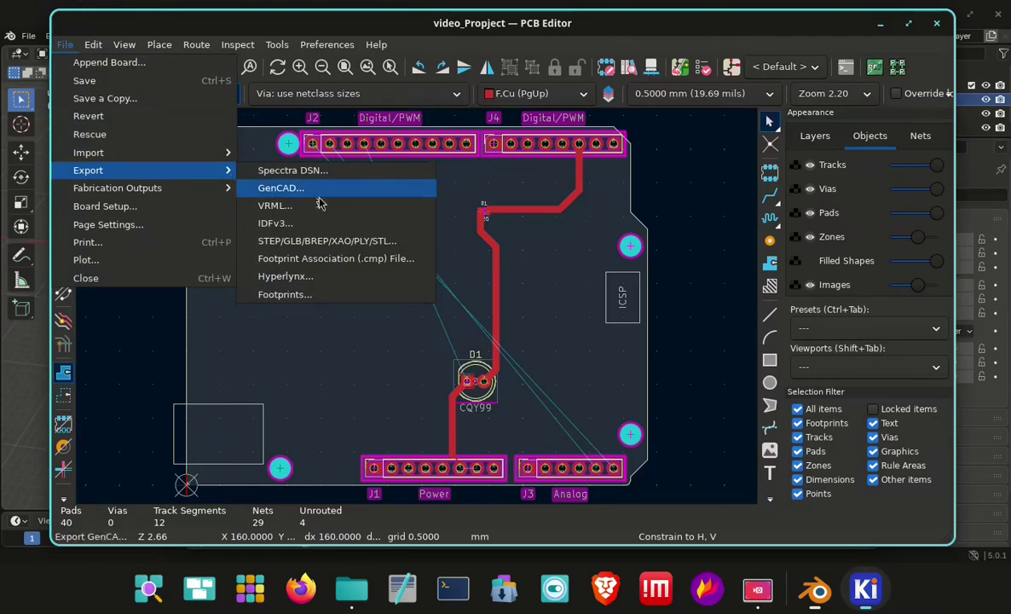
pyautogui.click(325, 242)
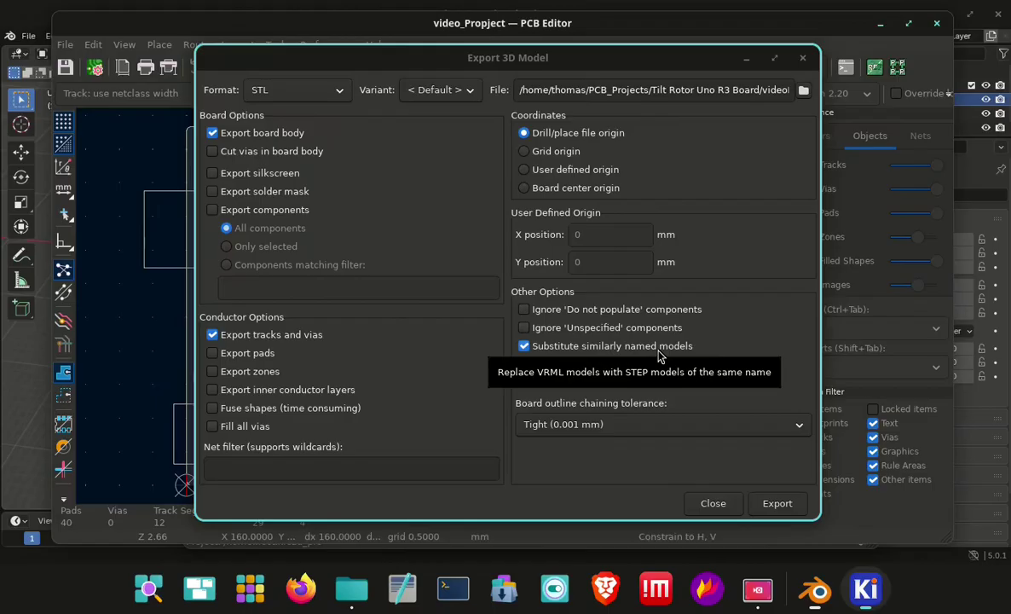
pyautogui.click(713, 505)
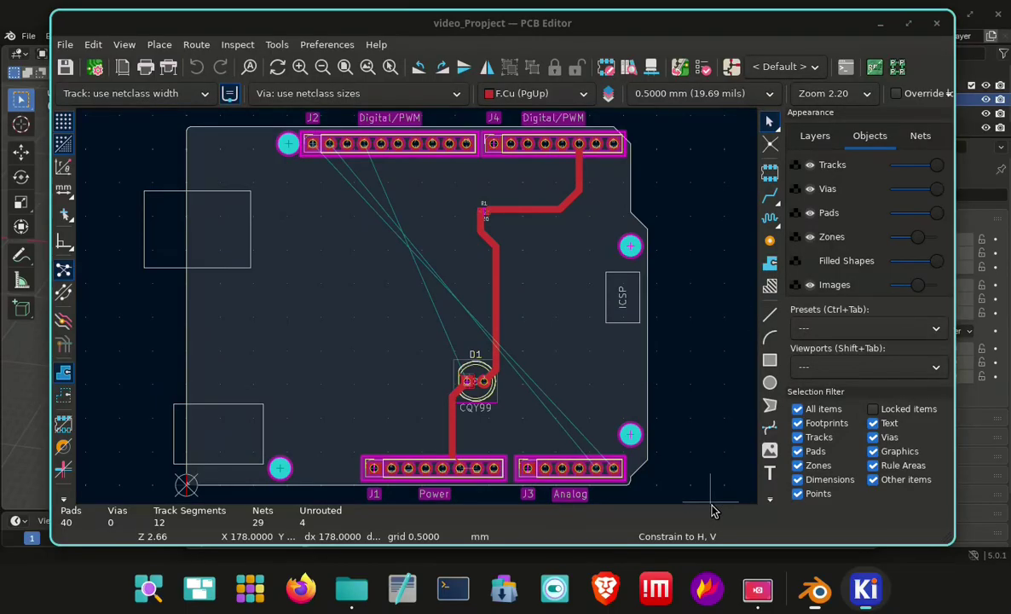
# Switch to Blender, dismiss the open STL import browser and delete the boardstl object from the scene.
pyautogui.moveTo(816, 600)
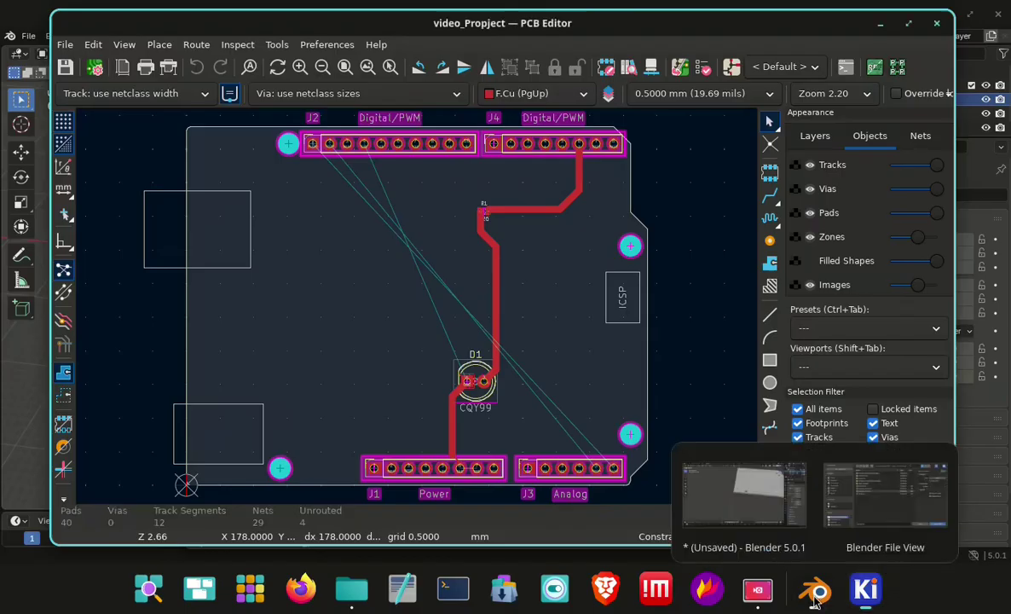
pyautogui.click(849, 517)
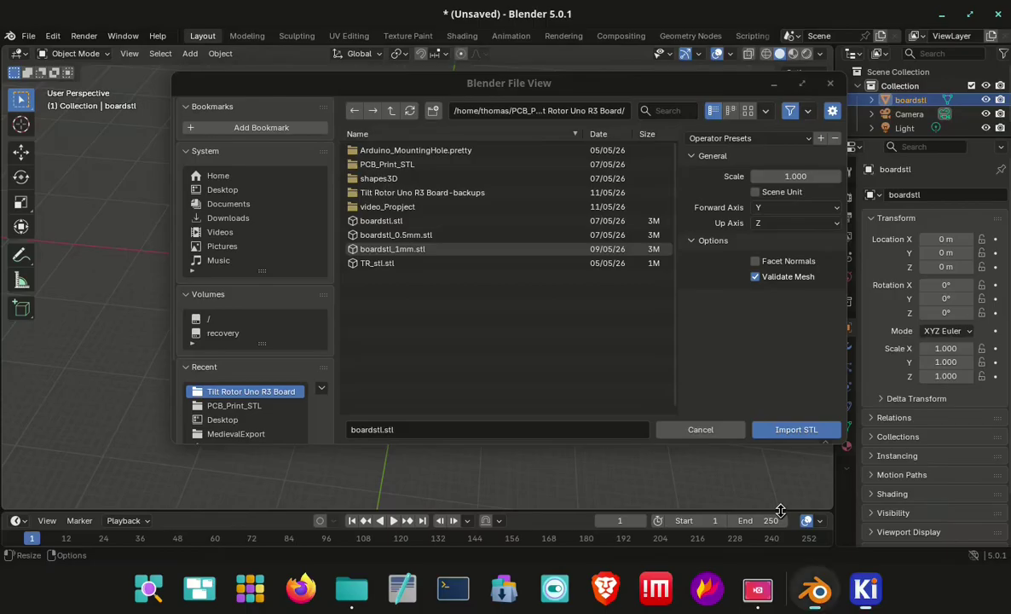
pyautogui.moveTo(406, 75); pyautogui.dragTo(388, 117)
pyautogui.click(727, 110)
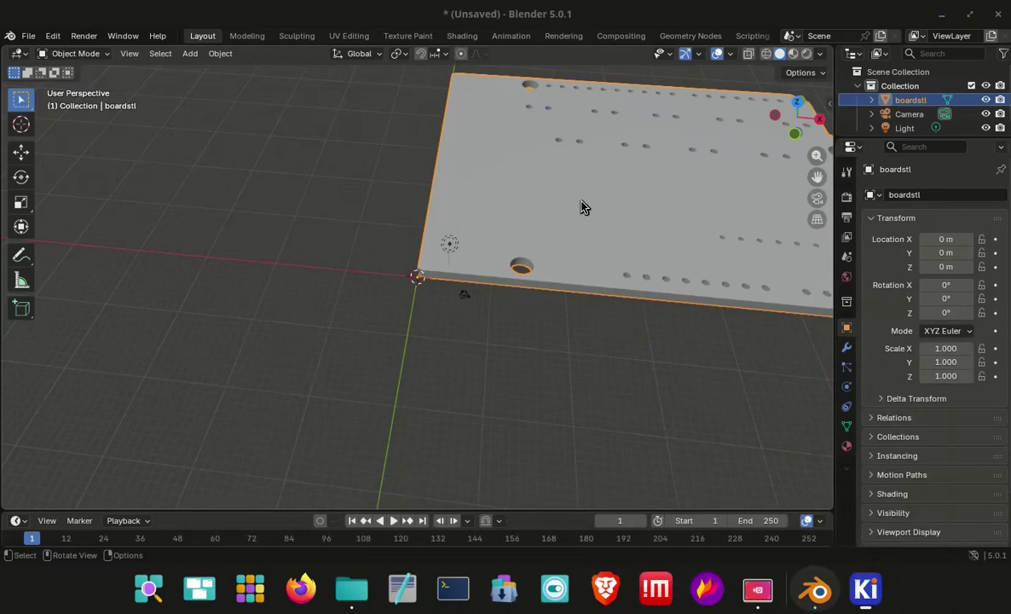
pyautogui.press('x')
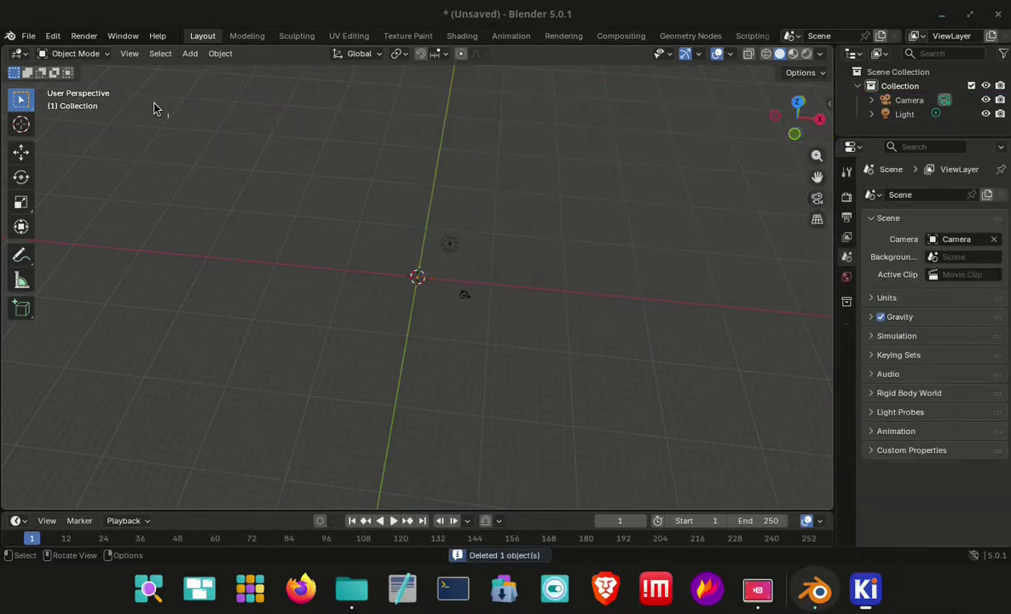
pyautogui.click(31, 36)
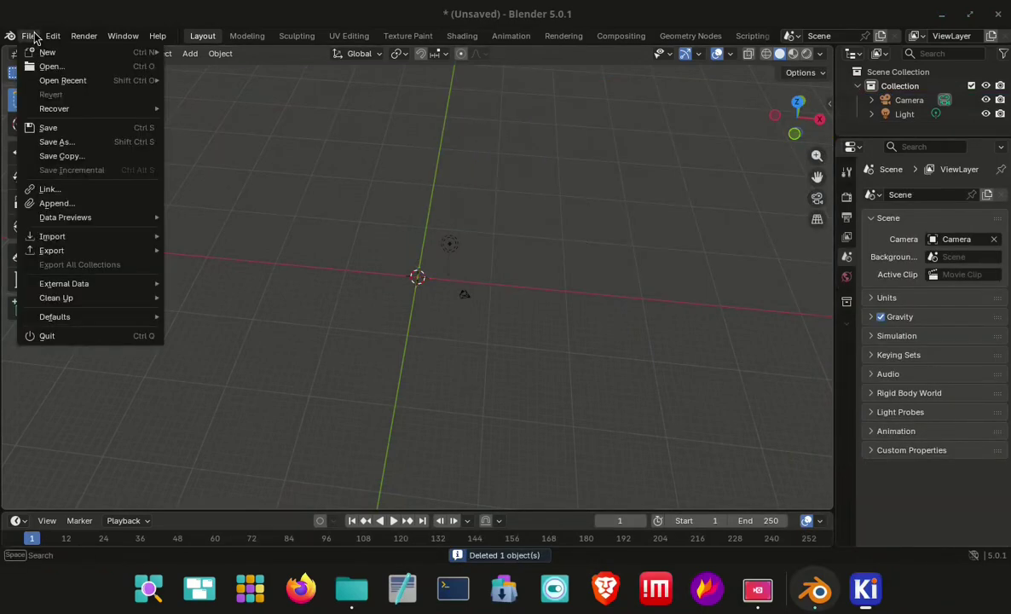
pyautogui.moveTo(136, 236)
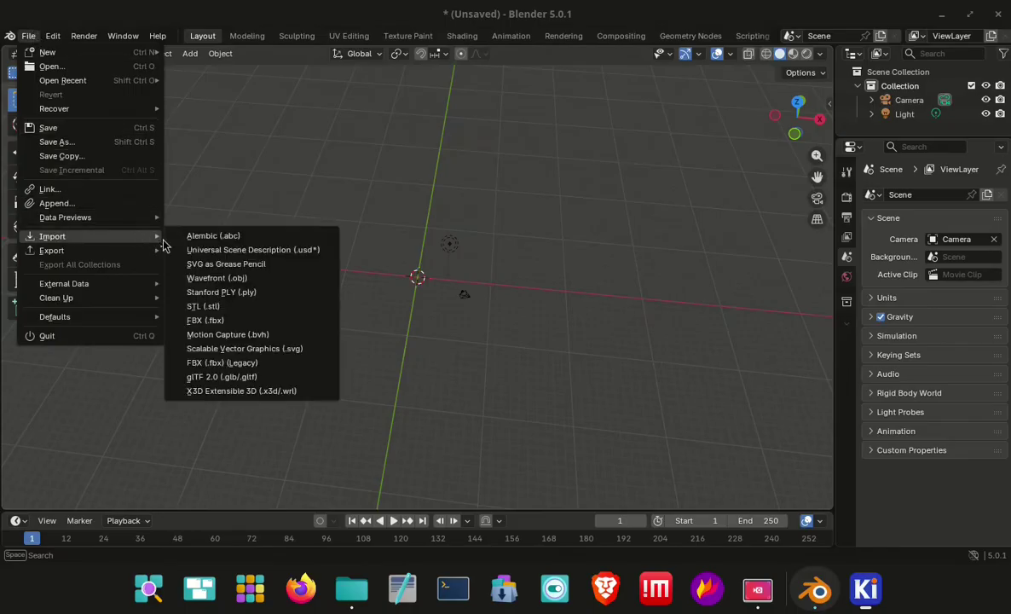
pyautogui.click(229, 309)
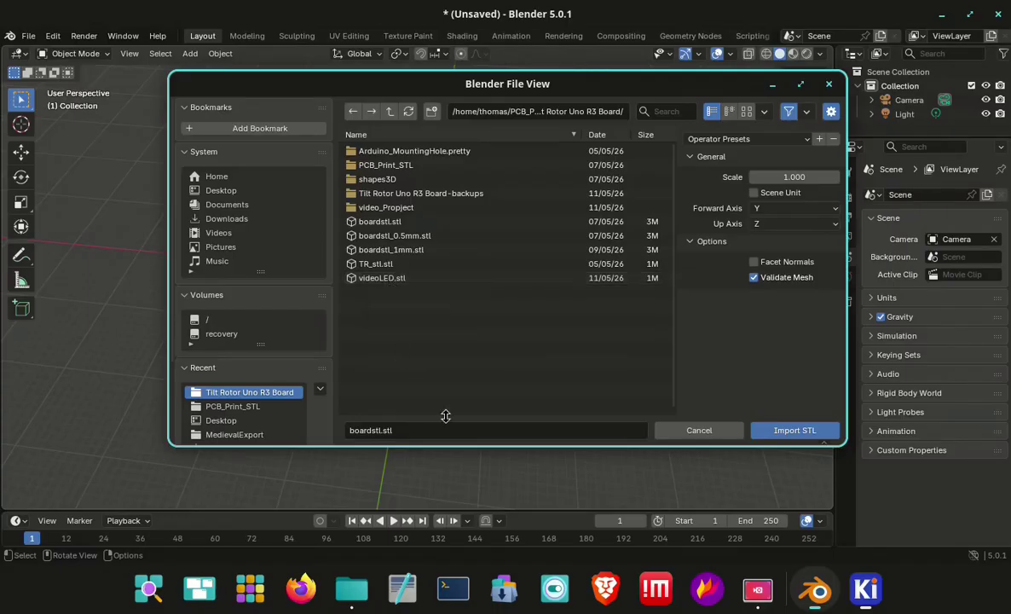
pyautogui.click(797, 441)
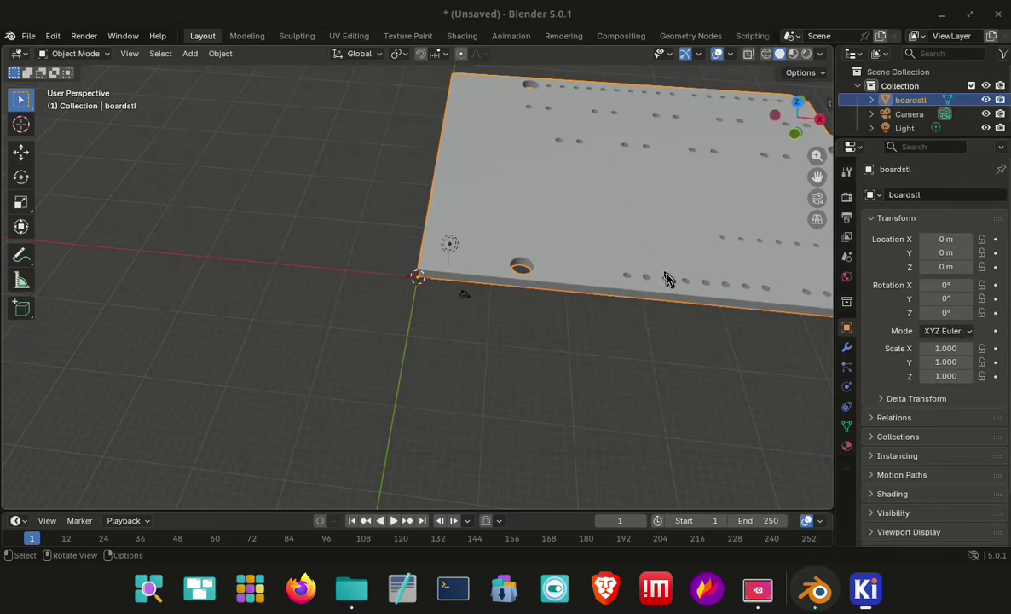
pyautogui.moveTo(667, 280); pyautogui.dragTo(650, 344, button='middle')
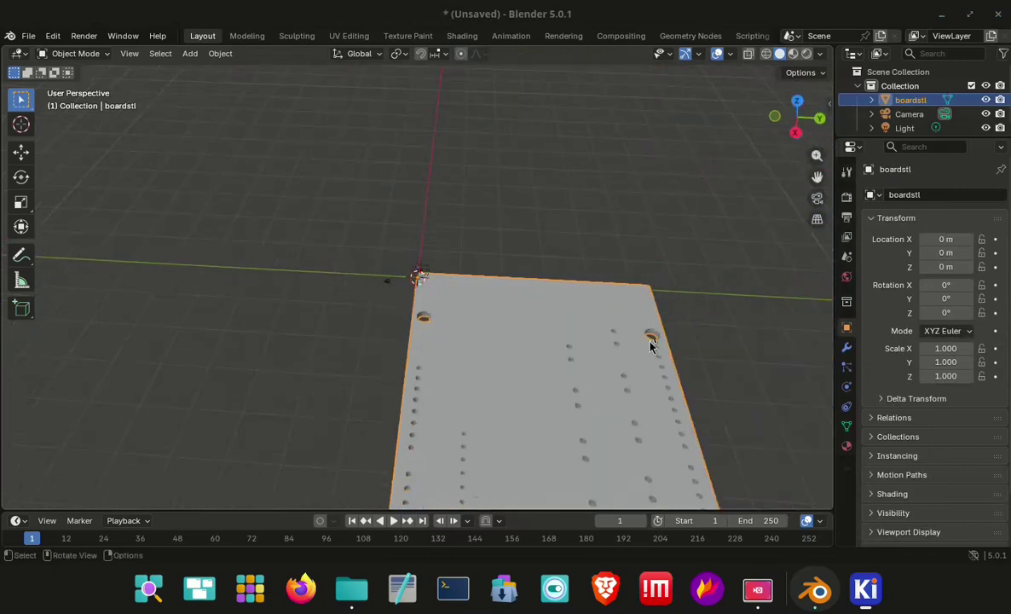
pyautogui.moveTo(646, 407)
pyautogui.mouseDown(button='middle')
pyautogui.moveTo(621, 350)
pyautogui.moveTo(607, 255)
pyautogui.moveTo(614, 309)
pyautogui.moveTo(681, 397)
pyautogui.moveTo(644, 406)
pyautogui.mouseUp(button='middle')
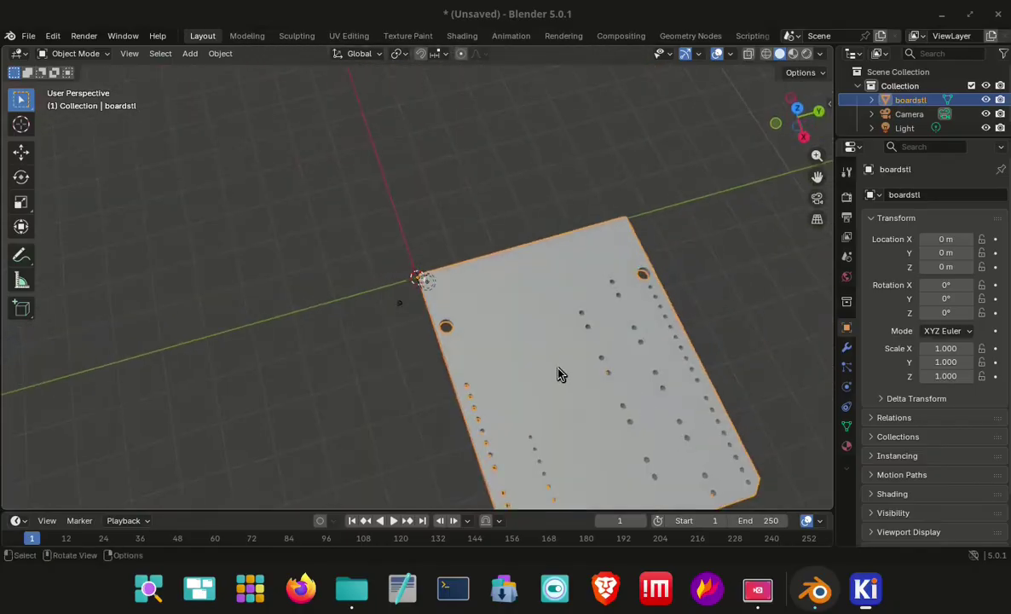
pyautogui.press('Delete')
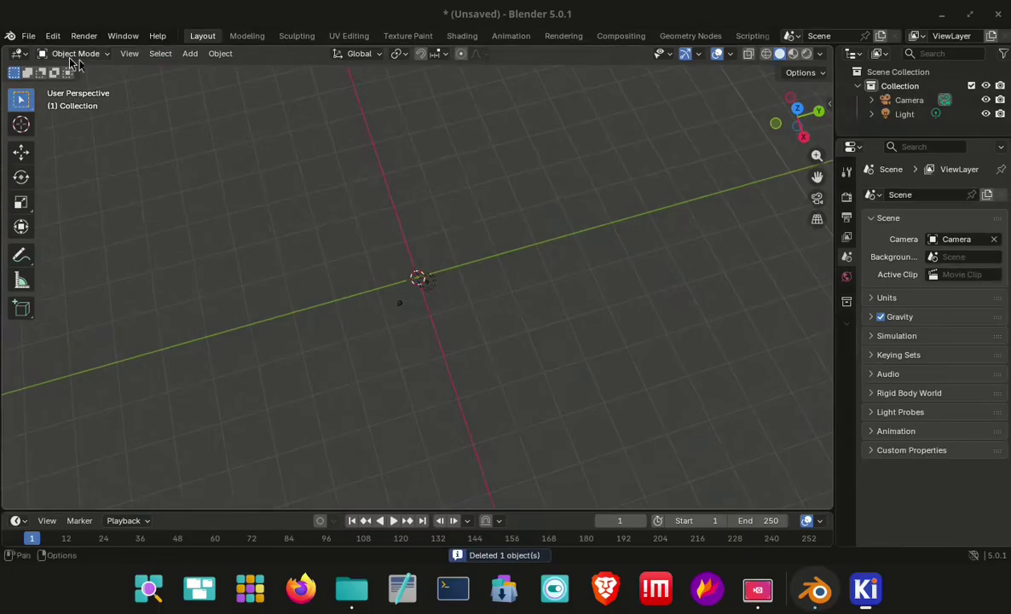
# Import videoLED.stl from the Tilt Rotor Uno R3 Board folder and inspect the board's track relief up close.
pyautogui.click(34, 38)
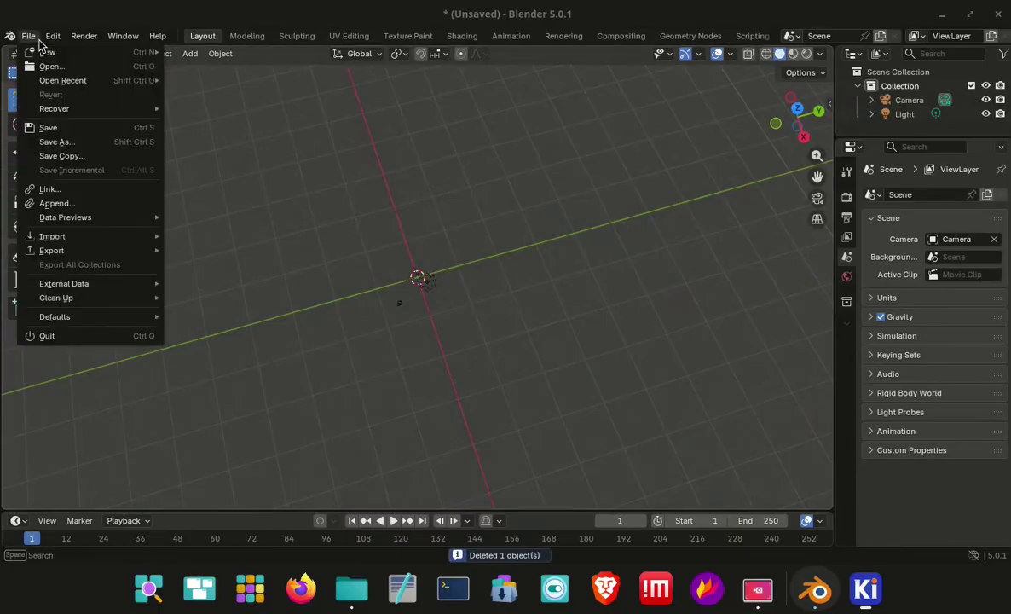
pyautogui.moveTo(152, 261)
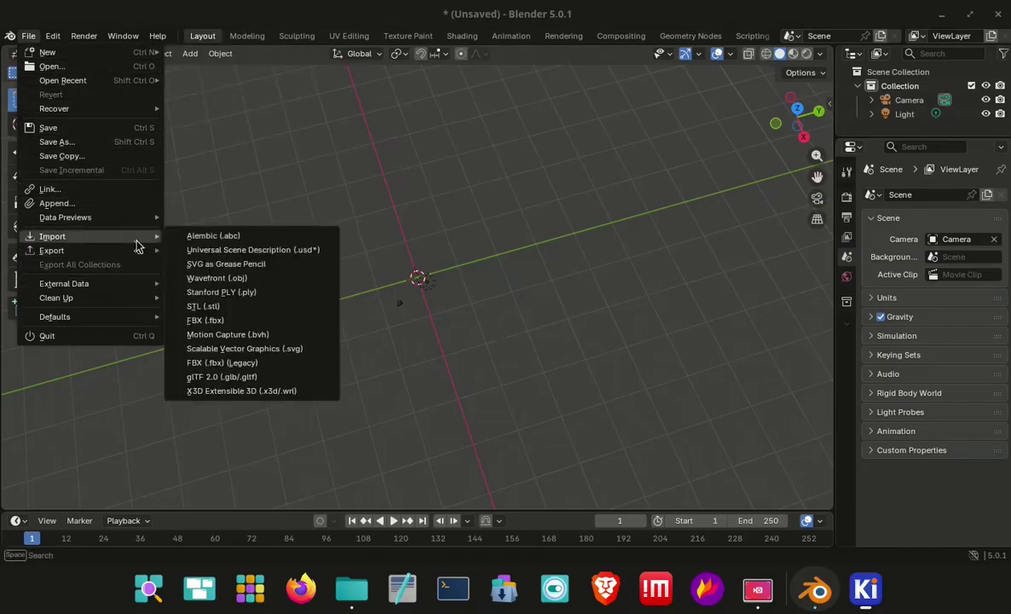
pyautogui.click(223, 305)
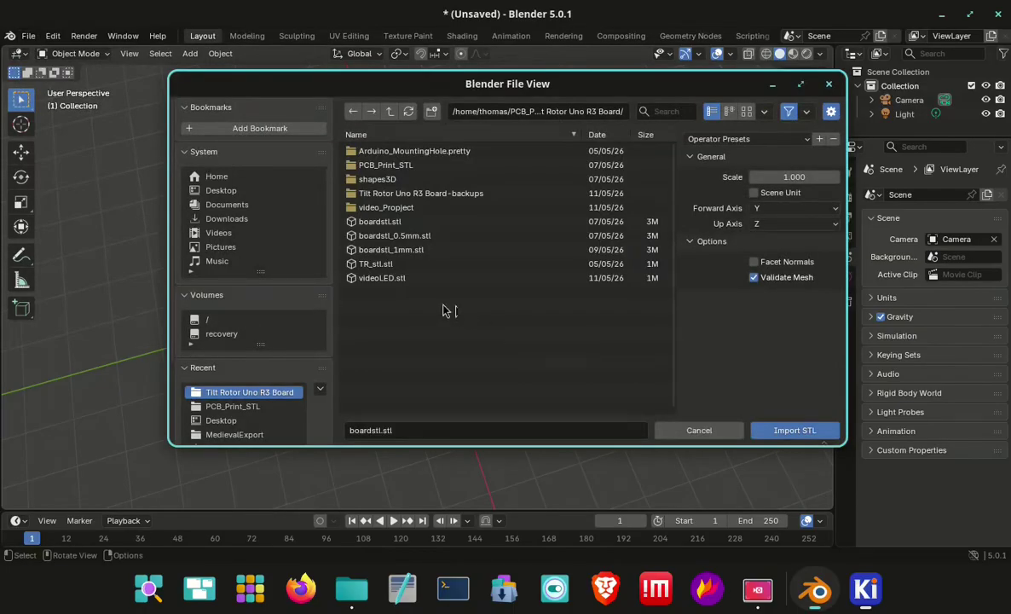
pyautogui.click(383, 278)
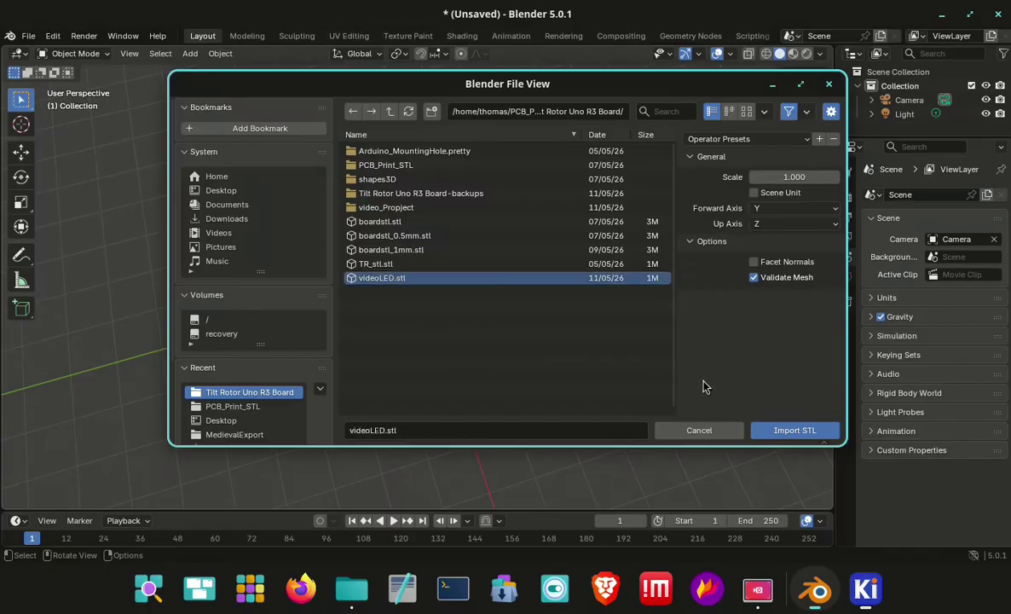
pyautogui.click(805, 434)
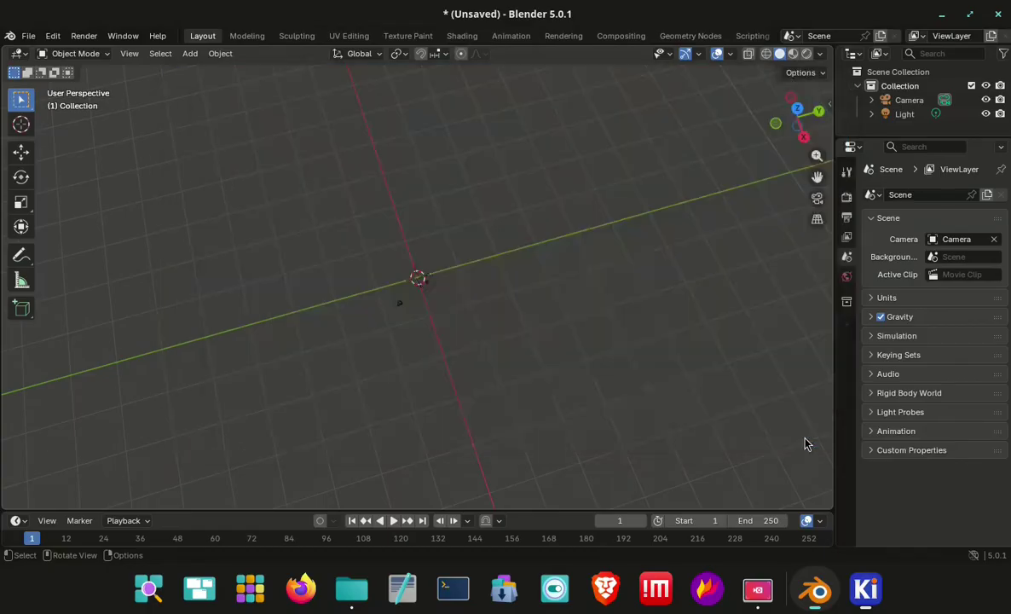
pyautogui.moveTo(618, 445); pyautogui.dragTo(571, 493, button='middle')
pyautogui.scroll(2, 585, 454)
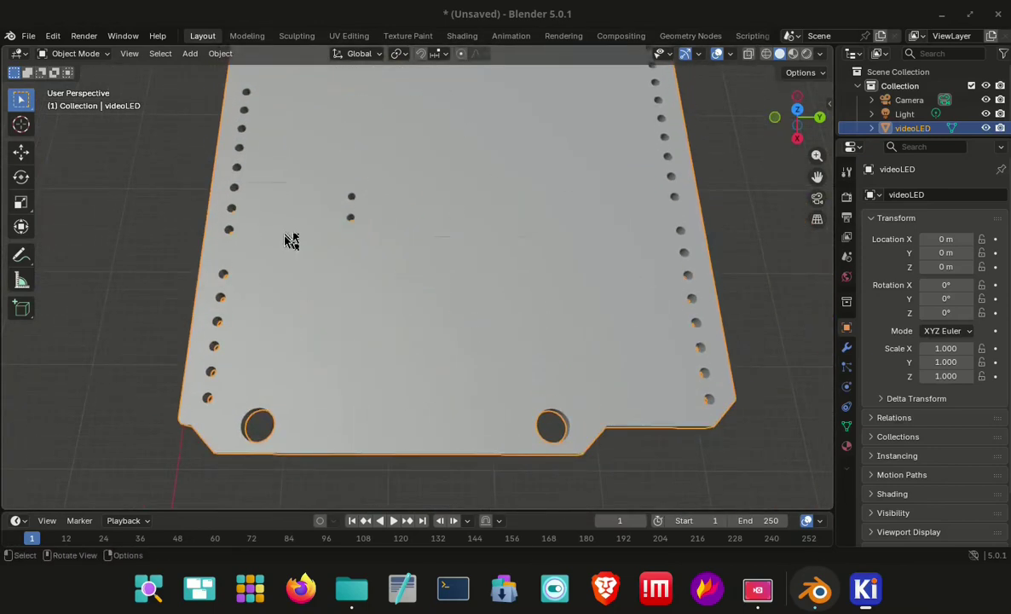
pyautogui.moveTo(290, 239); pyautogui.dragTo(460, 94, button='middle')
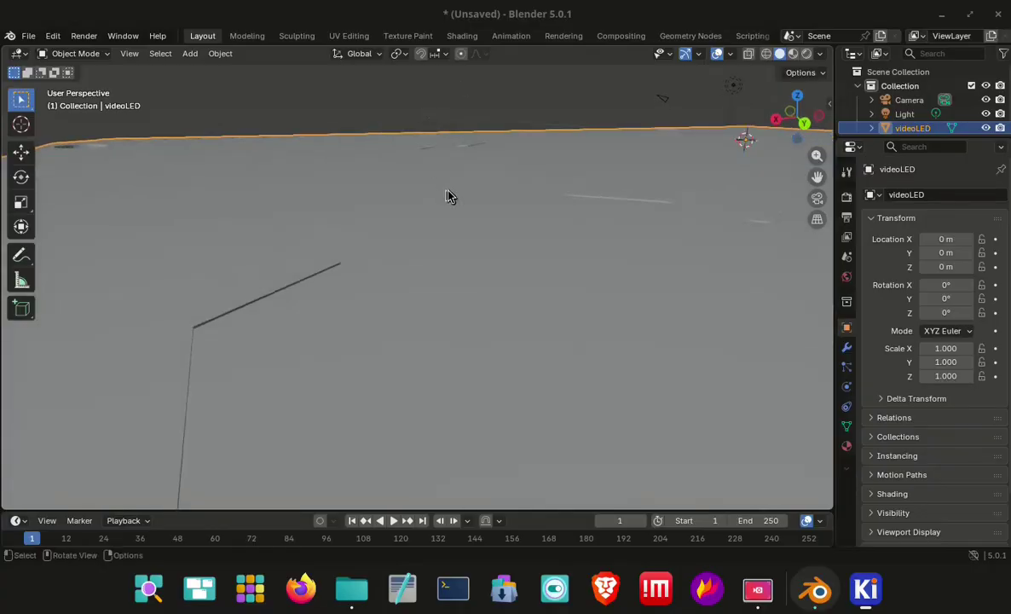
pyautogui.scroll(-5, 451, 192)
pyautogui.moveTo(451, 198)
pyautogui.mouseDown(button='middle')
pyautogui.moveTo(409, 216)
pyautogui.moveTo(367, 203)
pyautogui.moveTo(365, 151)
pyautogui.moveTo(381, 190)
pyautogui.moveTo(454, 189)
pyautogui.mouseUp(button='middle')
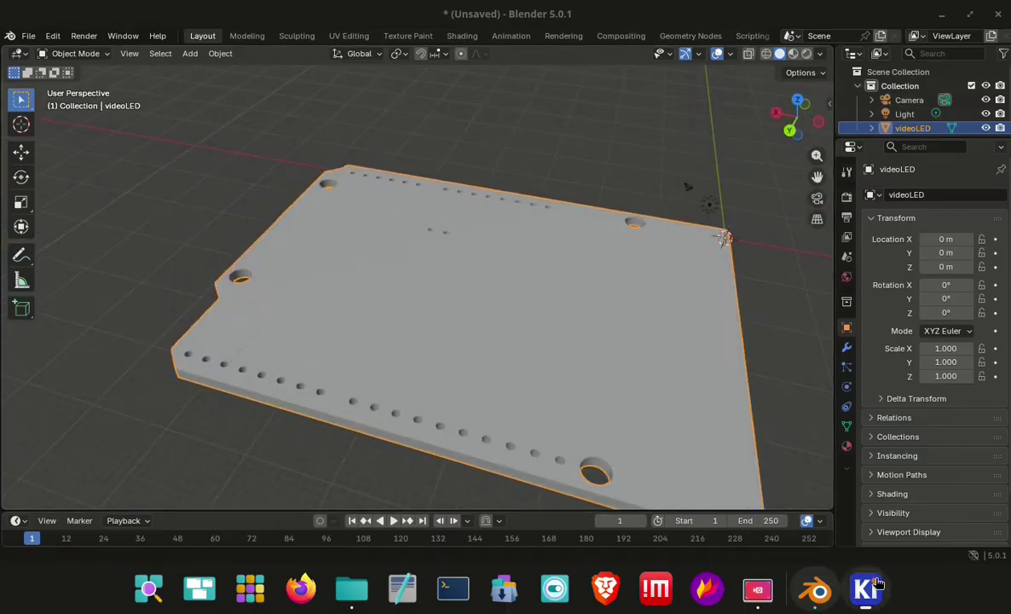
# Switch to the KiCad PCB Editor and bring up the physical stackup settings of the board setup.
pyautogui.moveTo(862, 596)
pyautogui.click(935, 495)
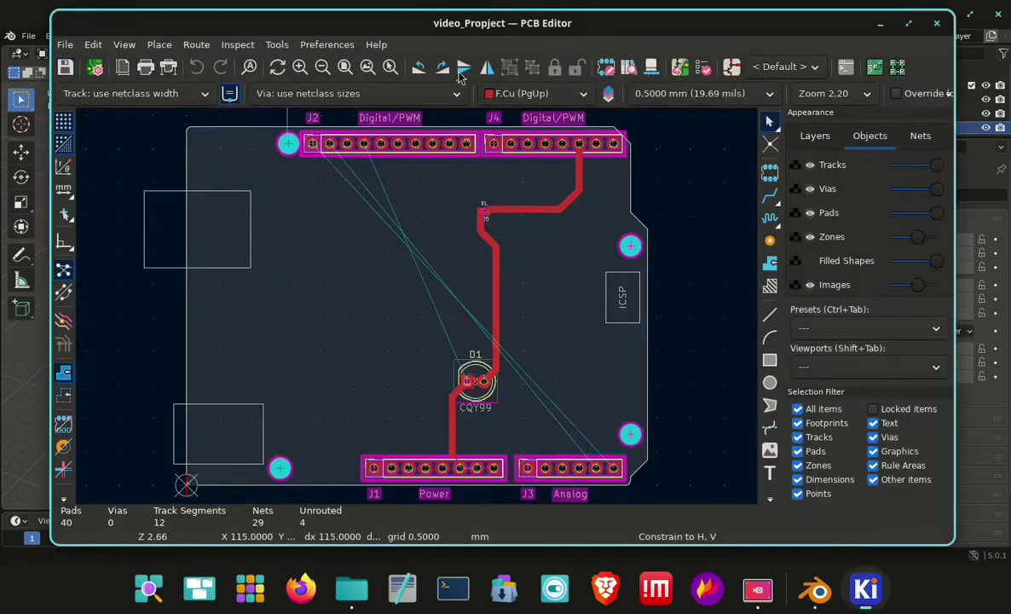
pyautogui.click(70, 51)
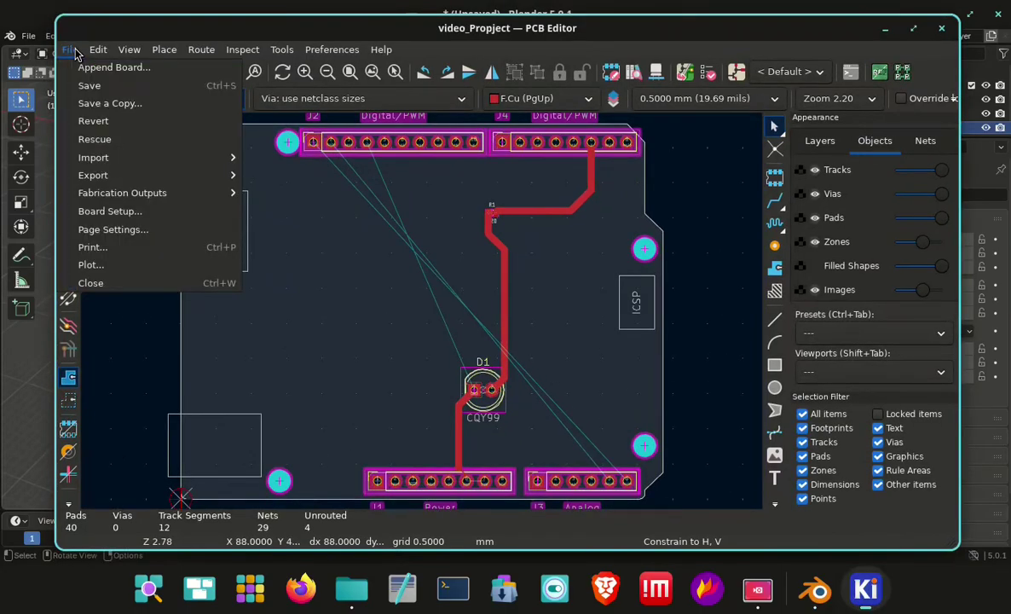
pyautogui.moveTo(193, 198)
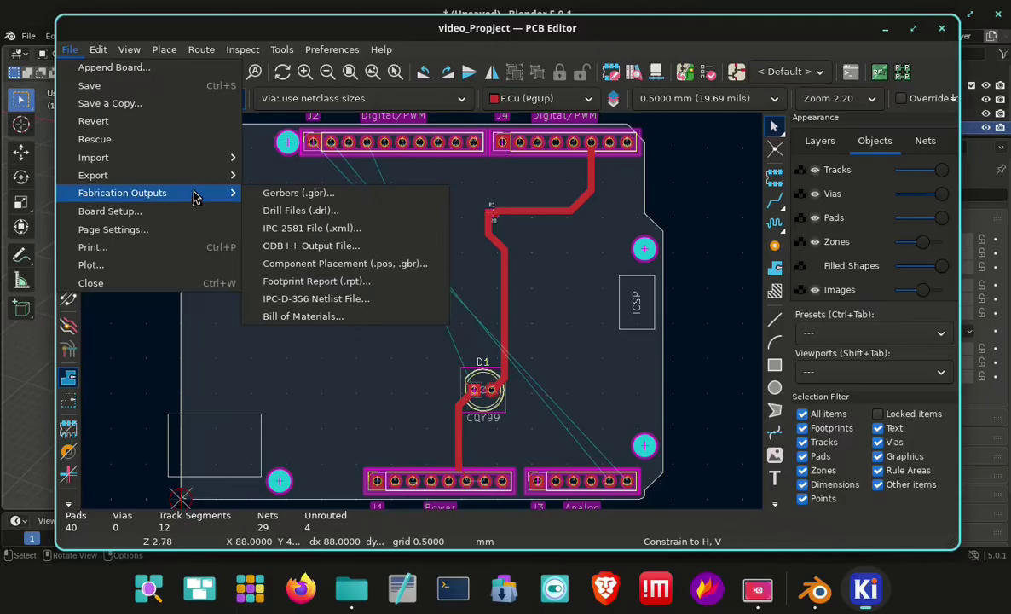
pyautogui.click(187, 215)
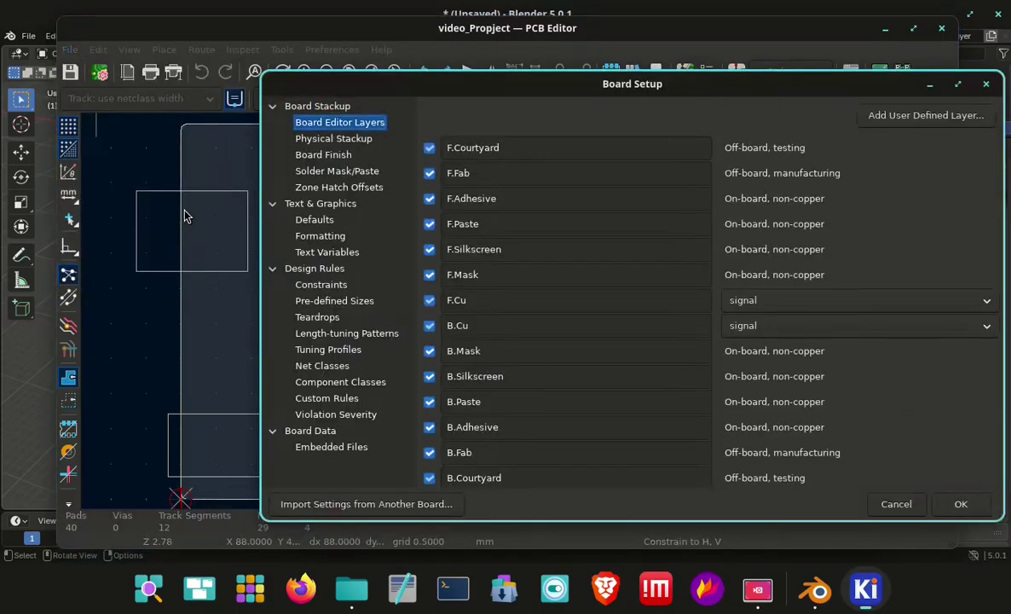
pyautogui.click(345, 145)
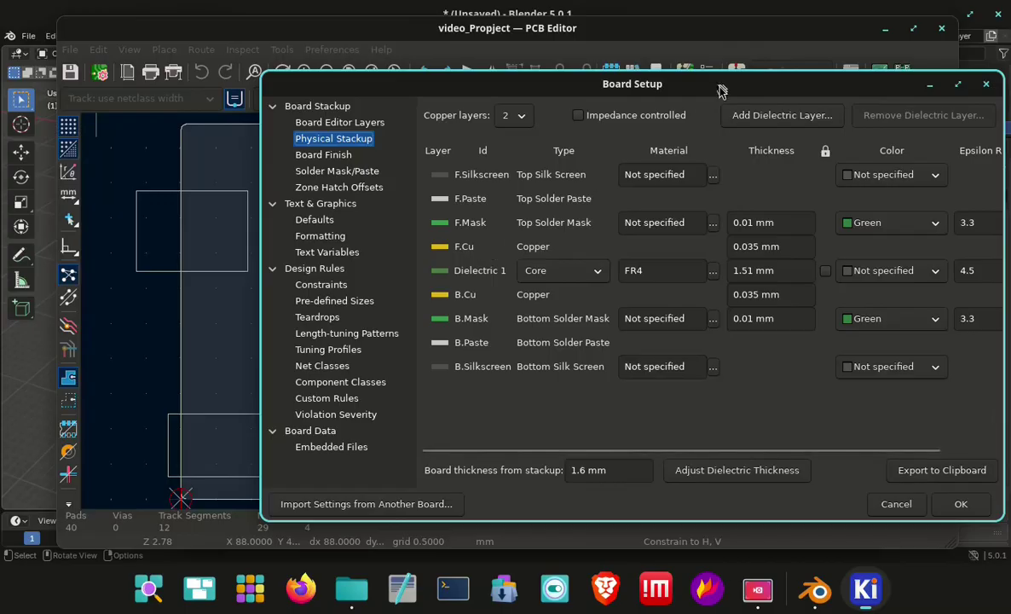
# Set the F.Cu copper layer's thickness to 1 mm, accept the board setup and save the board.
pyautogui.moveTo(721, 91); pyautogui.dragTo(600, 257)
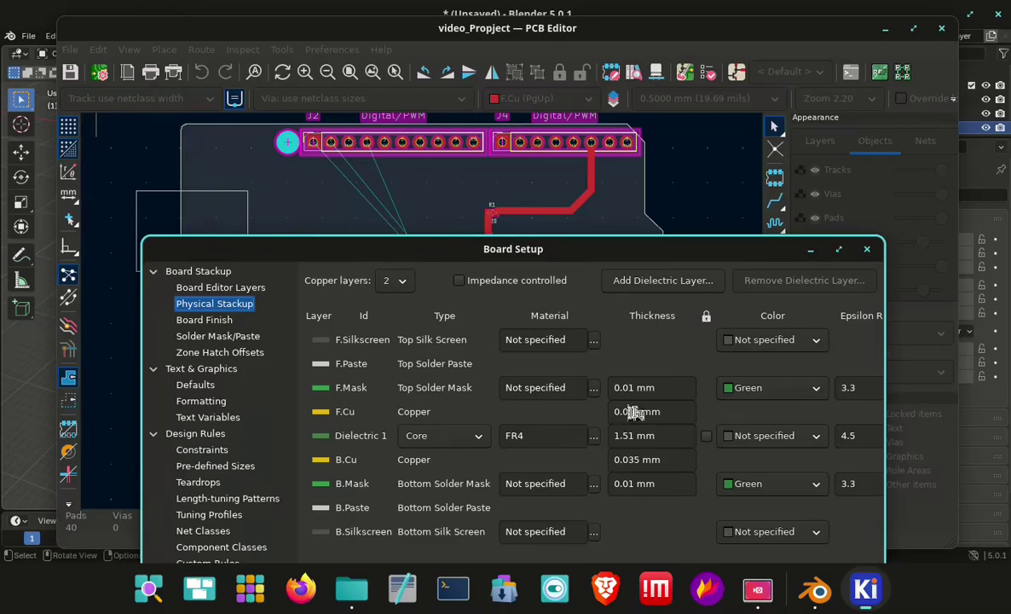
pyautogui.press('Left')
pyautogui.press('BackSpace')
pyautogui.press('BackSpace')
pyautogui.press('BackSpace')
pyautogui.press('BackSpace')
pyautogui.press('BackSpace')
pyautogui.write('1')
pyautogui.moveTo(666, 251); pyautogui.dragTo(651, 60)
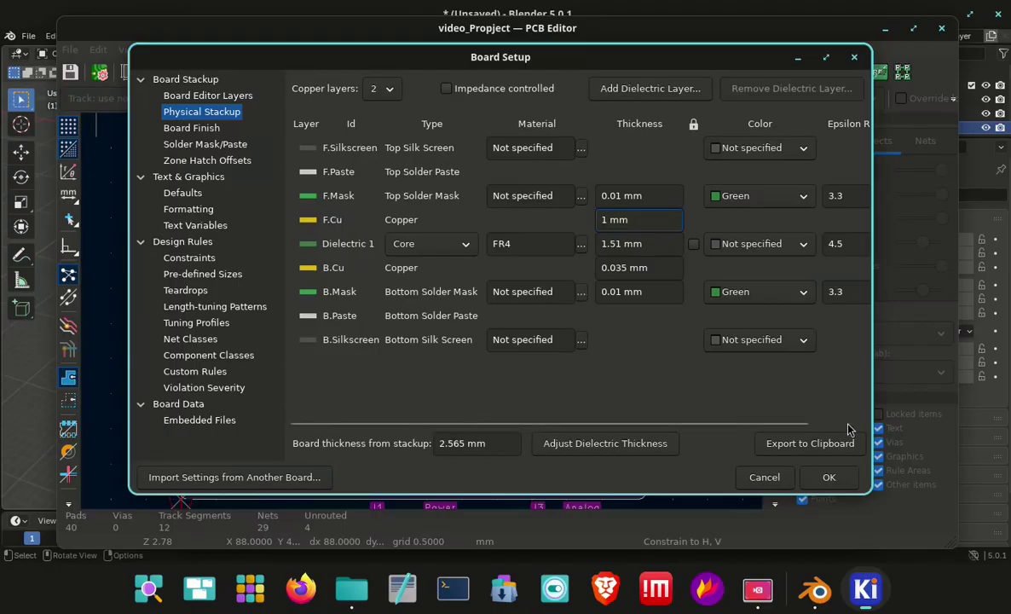
pyautogui.click(830, 479)
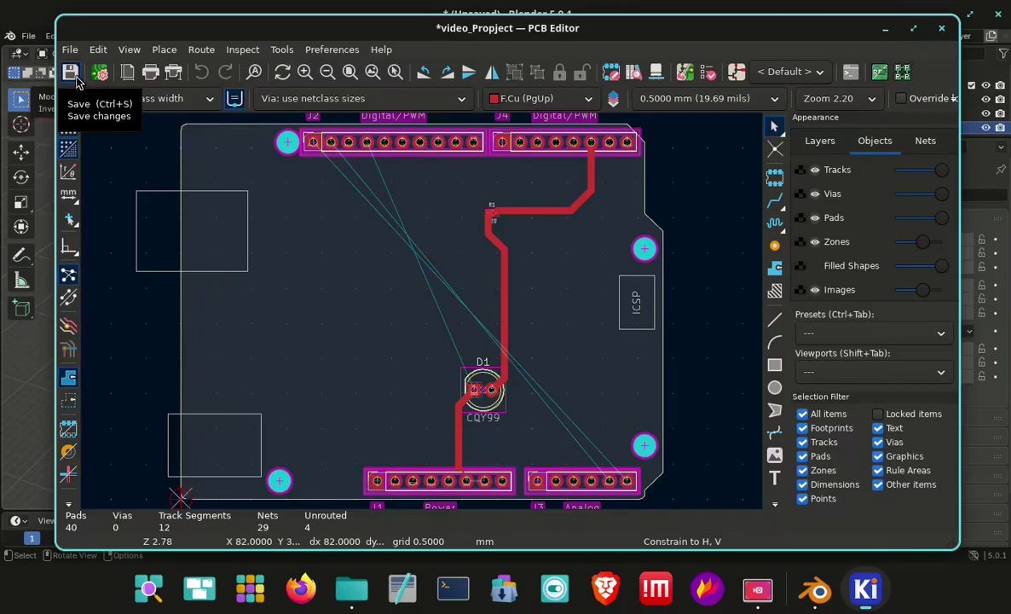
pyautogui.click(76, 77)
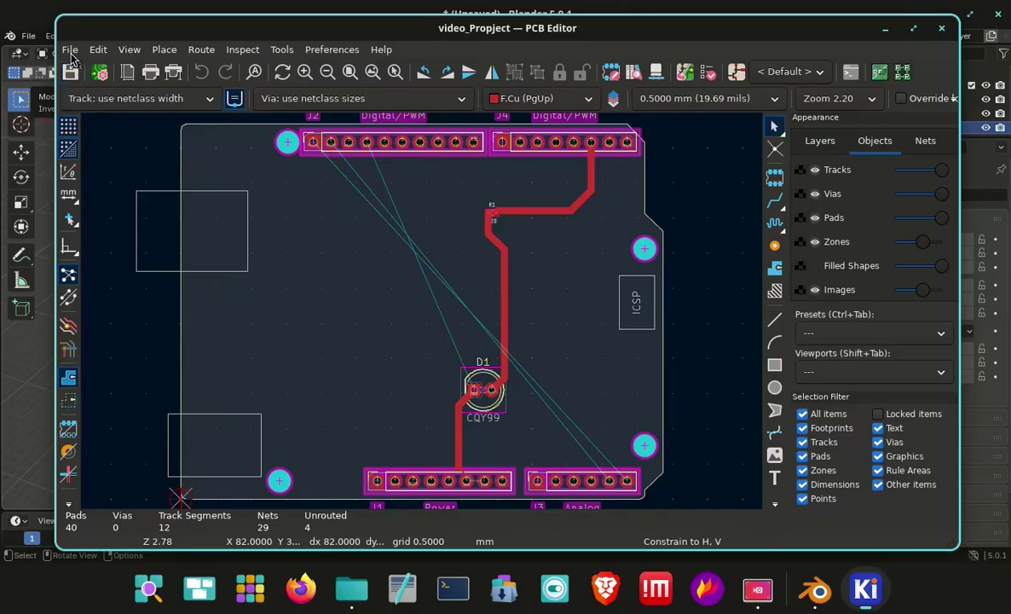
# Export the board body with its tracks as an STL named videoLED1mm in the Tilt Rotor Uno R3 Board folder.
pyautogui.click(70, 49)
pyautogui.moveTo(100, 196)
pyautogui.moveTo(99, 173)
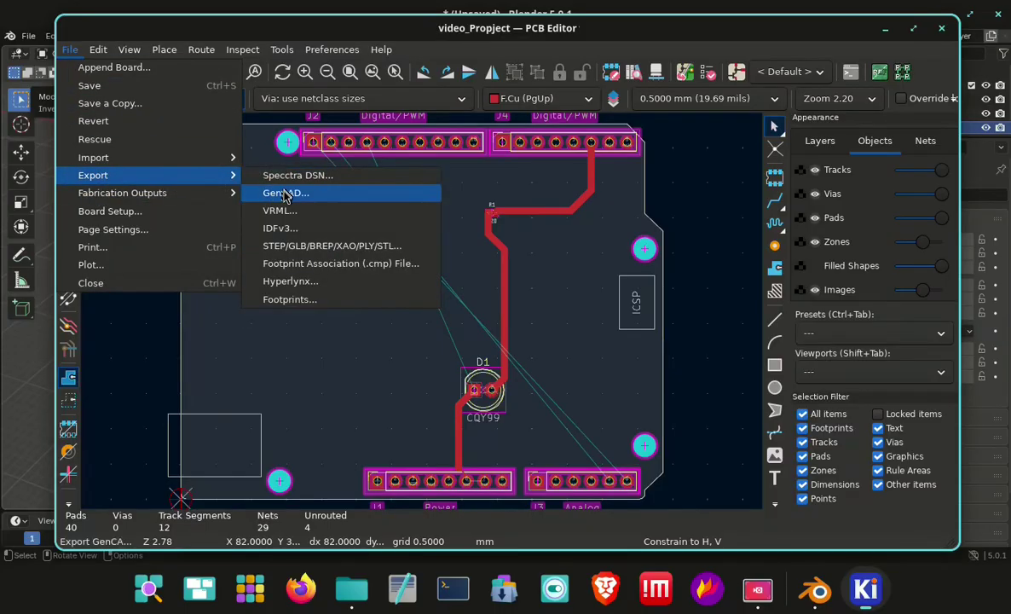
pyautogui.click(295, 247)
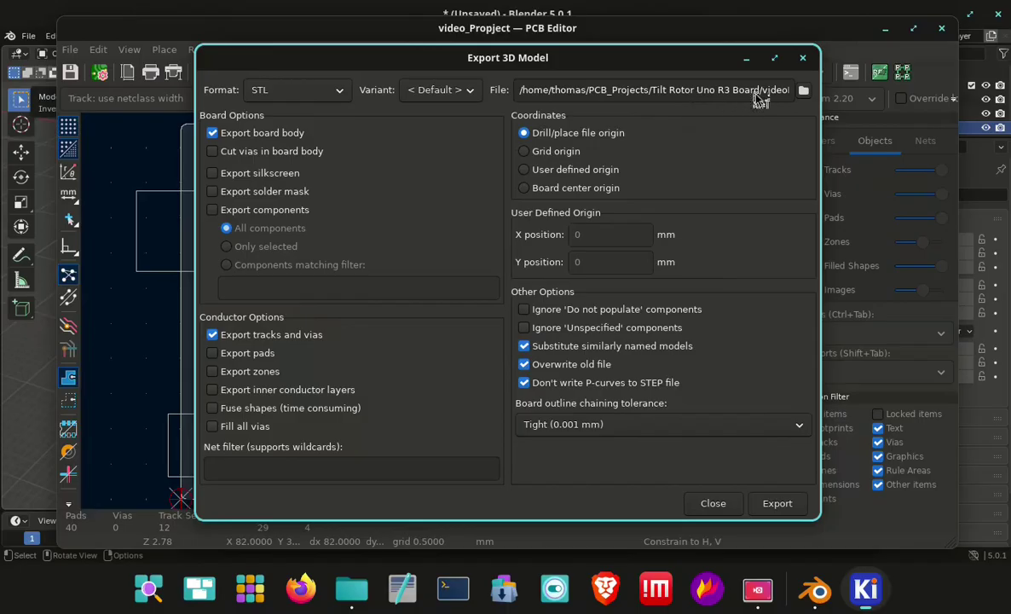
pyautogui.click(748, 91)
pyautogui.press('End')
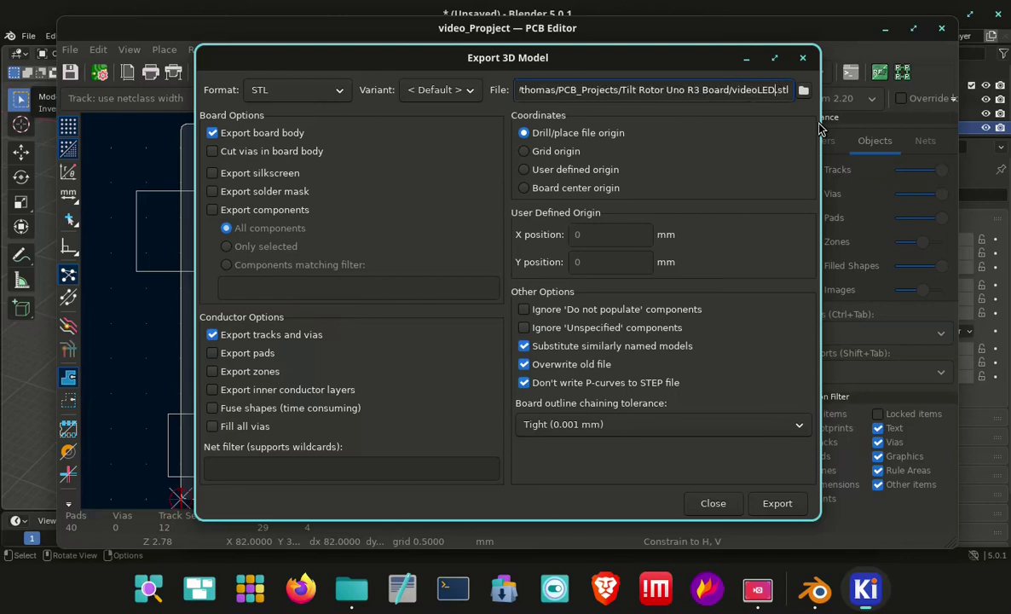
pyautogui.write('mm')
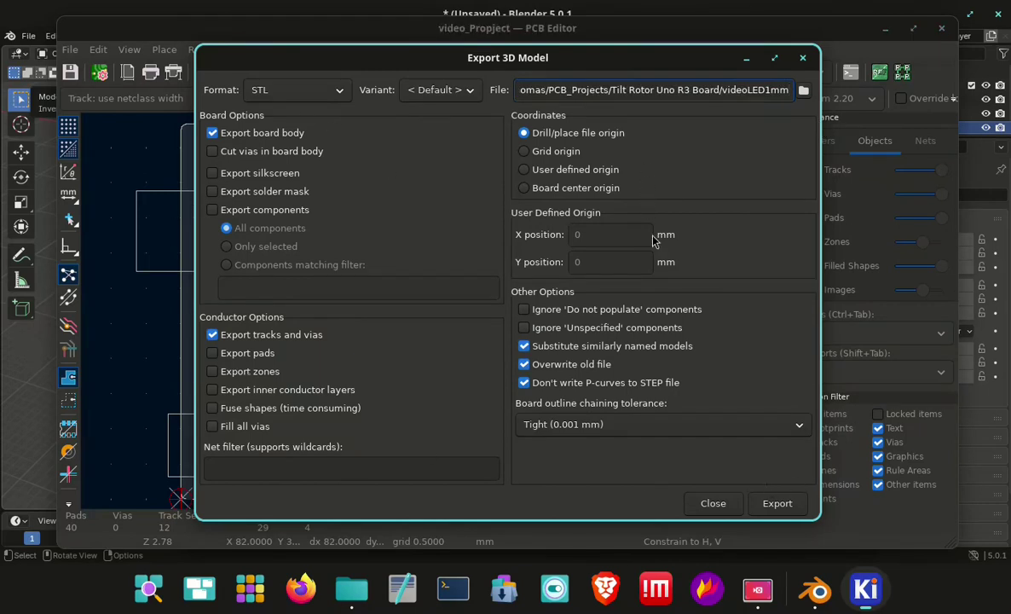
pyautogui.click(784, 508)
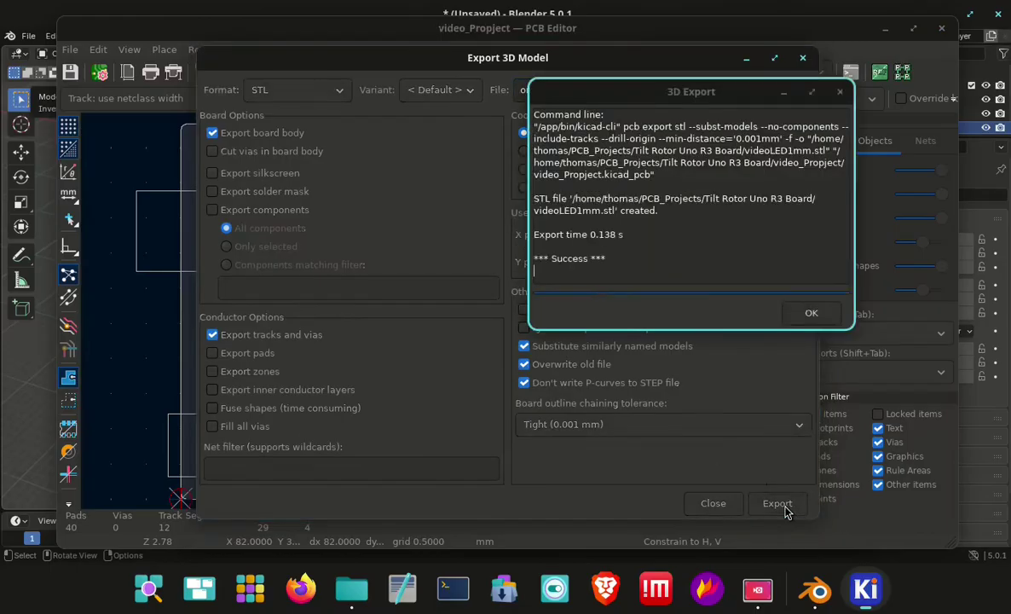
# Switch to Blender and move the videoLED board about 81 m along the global X axis, away from the origin.
pyautogui.click(818, 599)
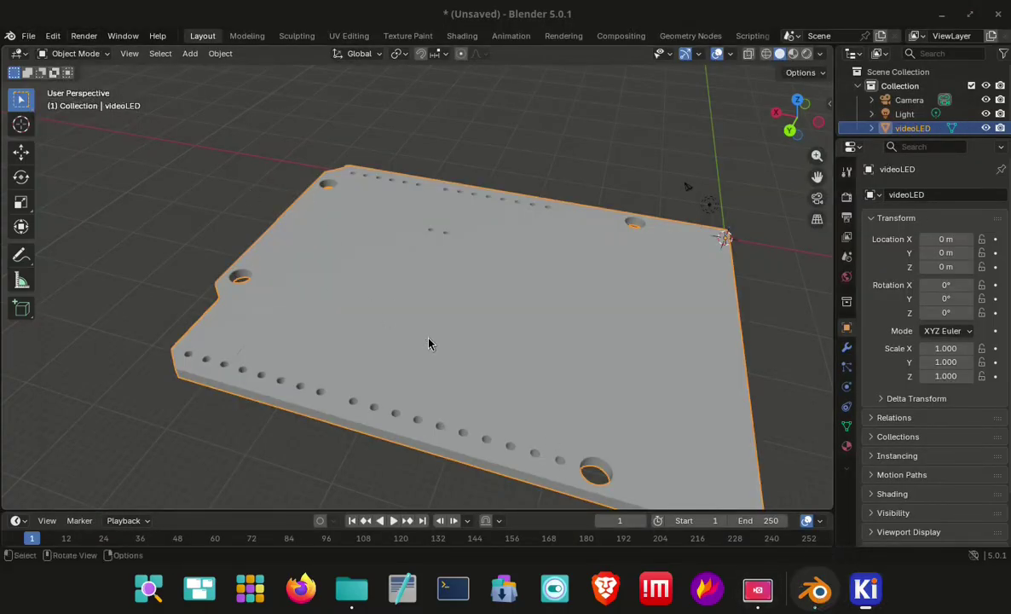
pyautogui.scroll(-5, 428, 344)
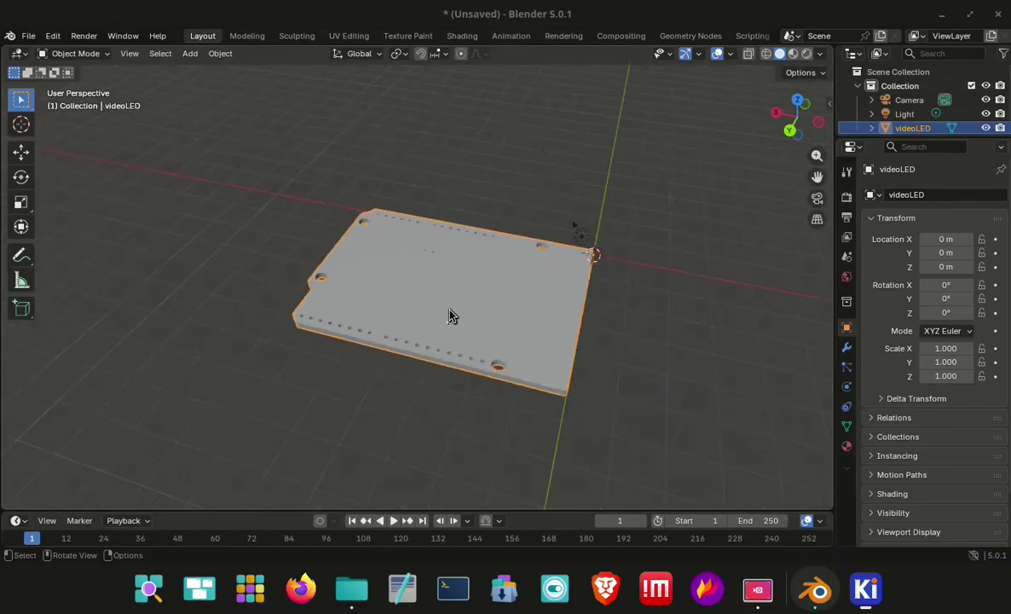
pyautogui.press('g')
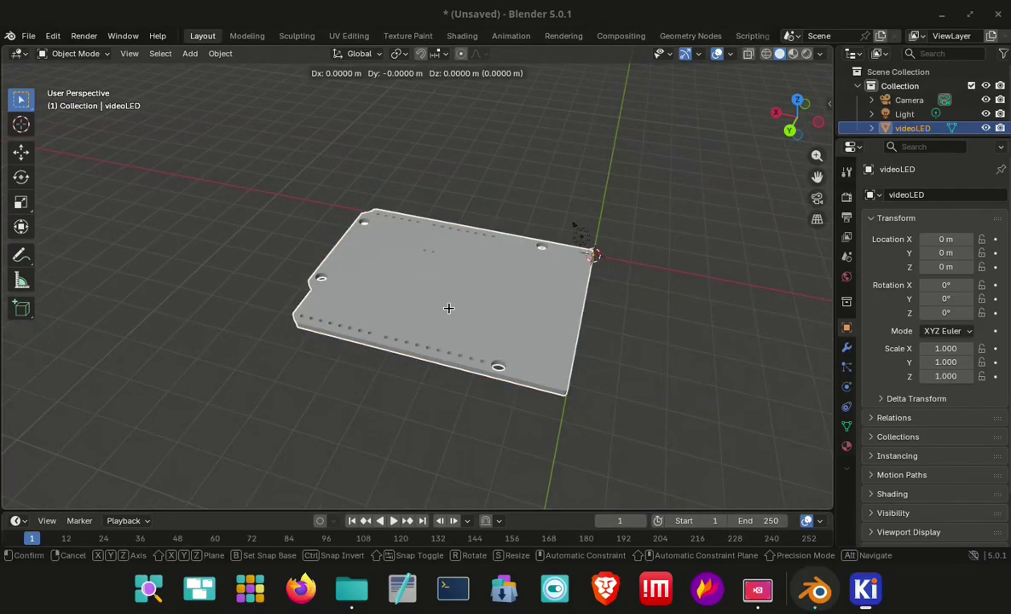
pyautogui.press('x')
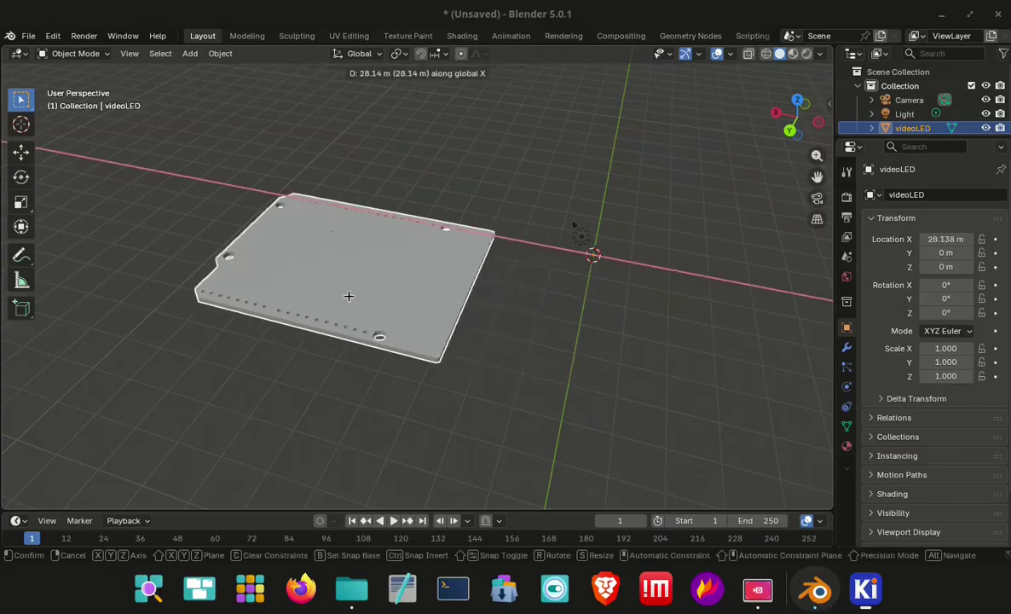
pyautogui.click(187, 253)
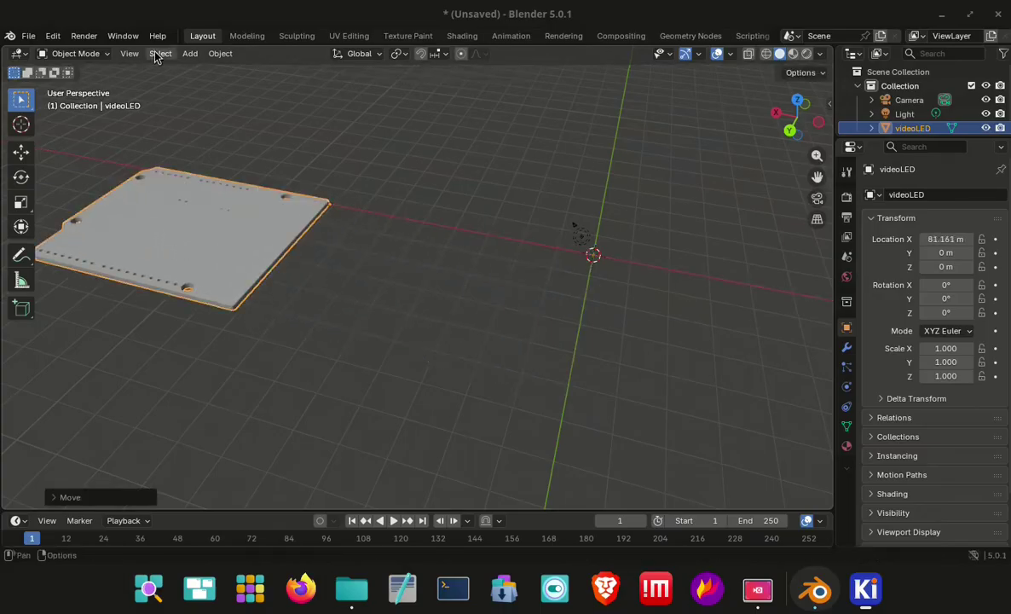
# Import videoLED1mm.stl from the Tilt Rotor Uno R3 Board folder into the scene.
pyautogui.click(28, 36)
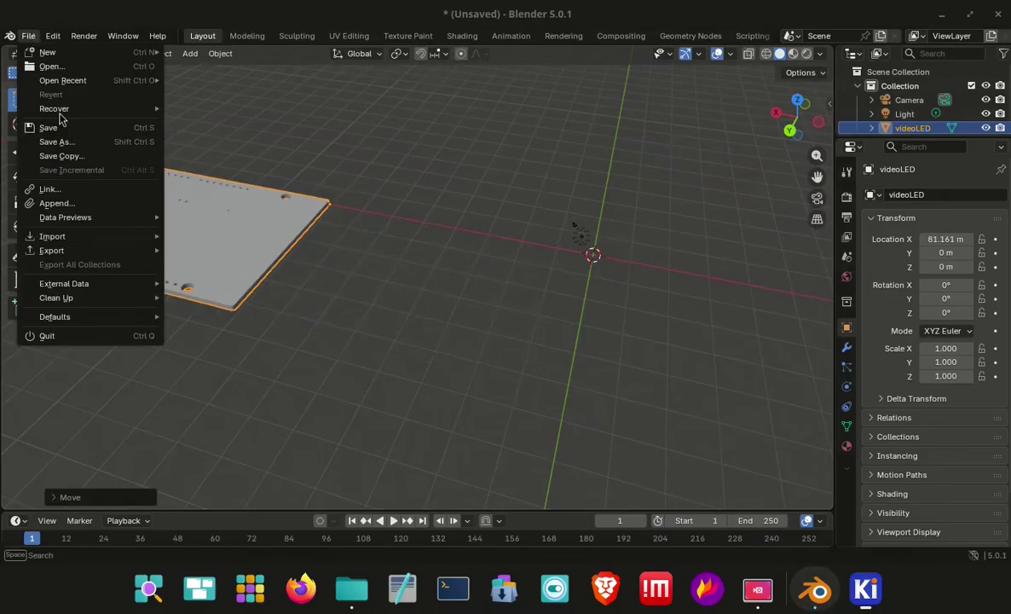
pyautogui.moveTo(151, 235)
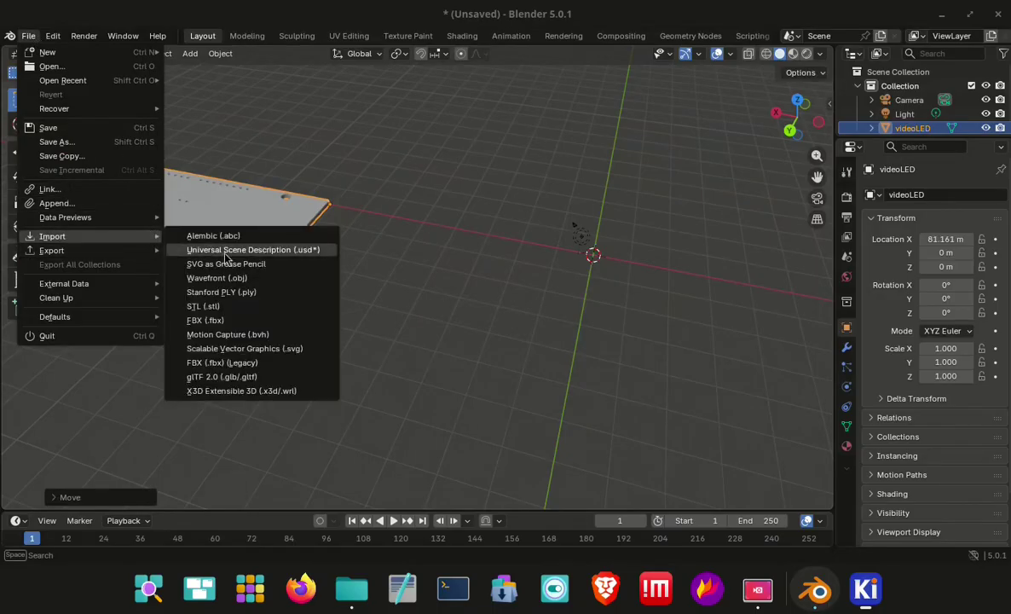
pyautogui.click(248, 307)
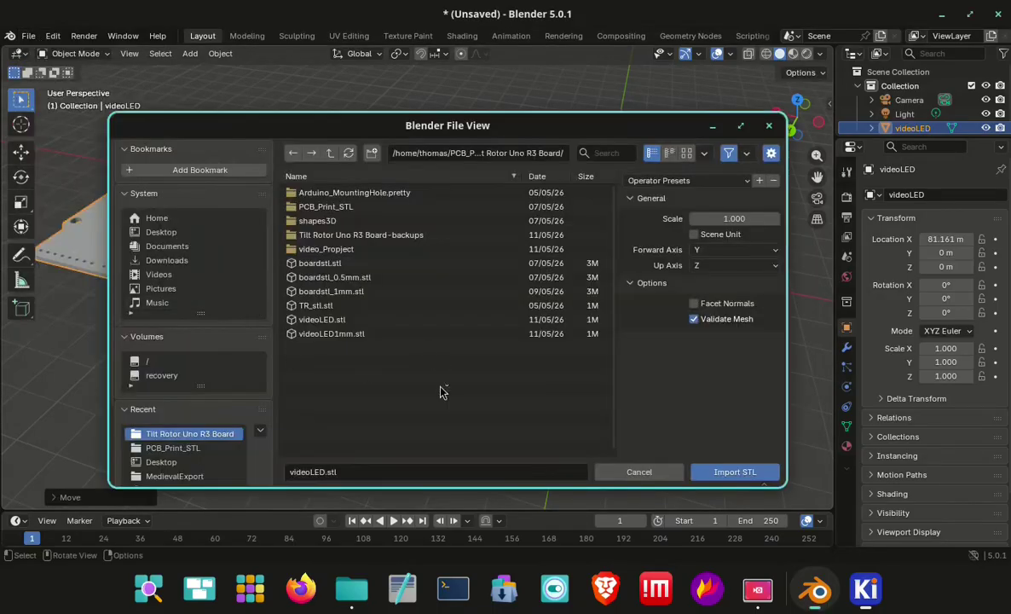
pyautogui.click(350, 335)
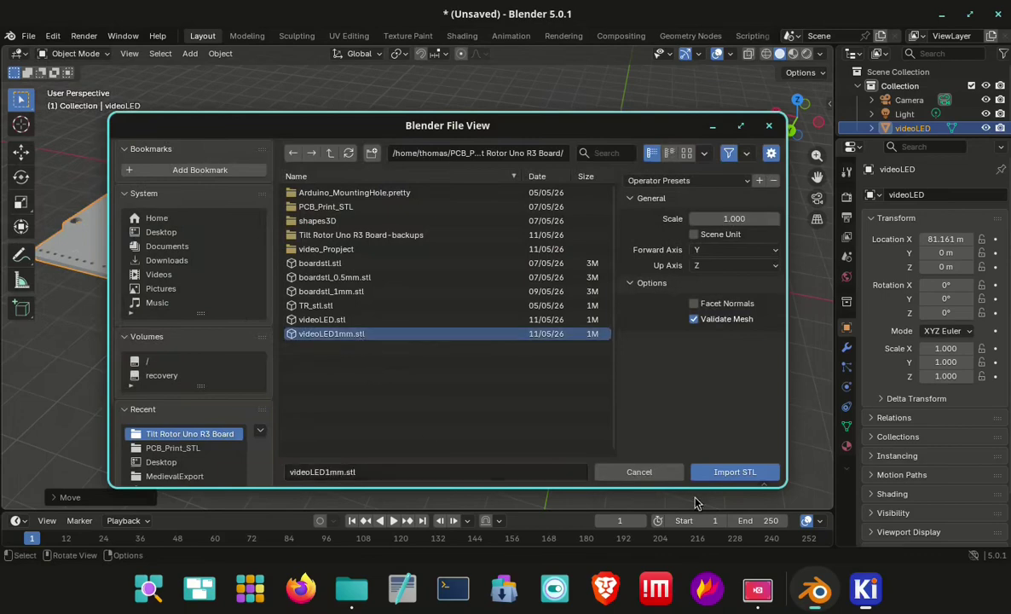
pyautogui.click(735, 472)
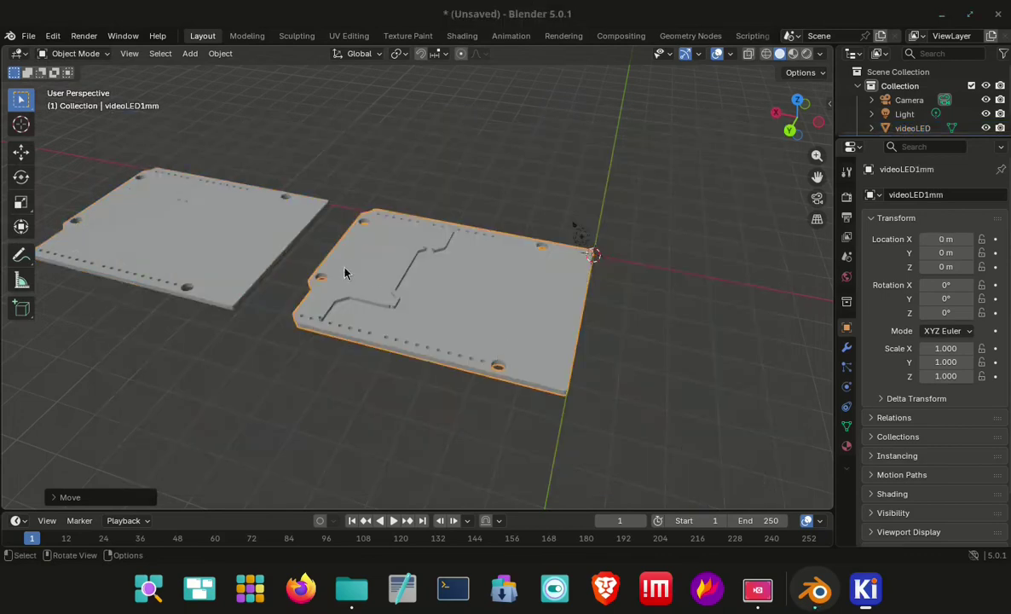
# Examine the raised tracks and LED holes on the videoLED1mm board up close.
pyautogui.scroll(5, 348, 296)
pyautogui.moveTo(349, 297); pyautogui.dragTo(404, 372, button='middle')
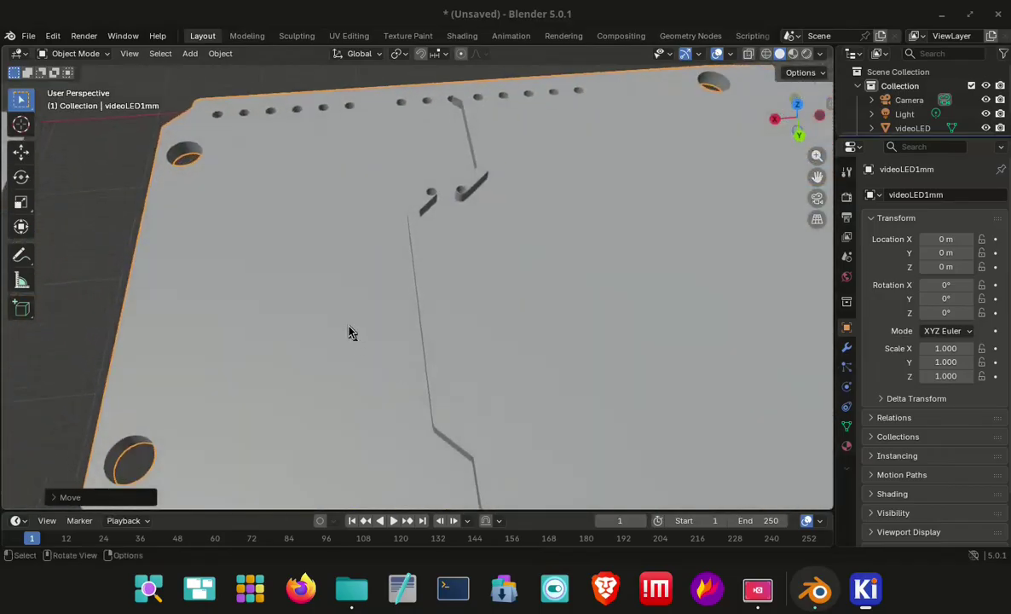
pyautogui.scroll(-3, 353, 337)
pyautogui.moveTo(317, 404)
pyautogui.mouseDown(button='middle')
pyautogui.moveTo(361, 384)
pyautogui.moveTo(358, 329)
pyautogui.moveTo(441, 315)
pyautogui.moveTo(305, 423)
pyautogui.moveTo(323, 411)
pyautogui.mouseUp(button='middle')
pyautogui.scroll(5, 445, 388)
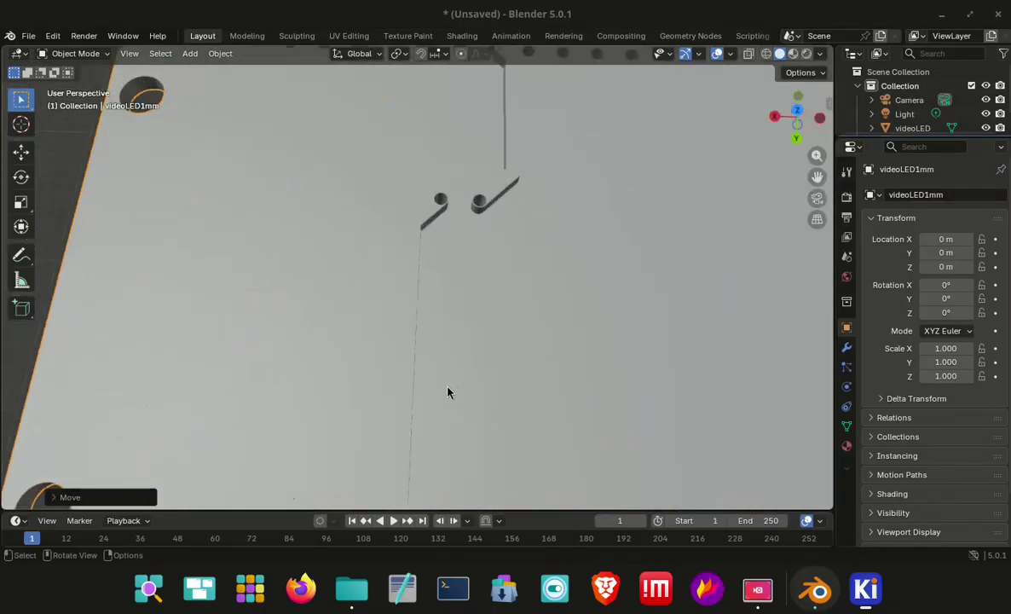
pyautogui.scroll(-1, 447, 416)
pyautogui.scroll(4, 448, 427)
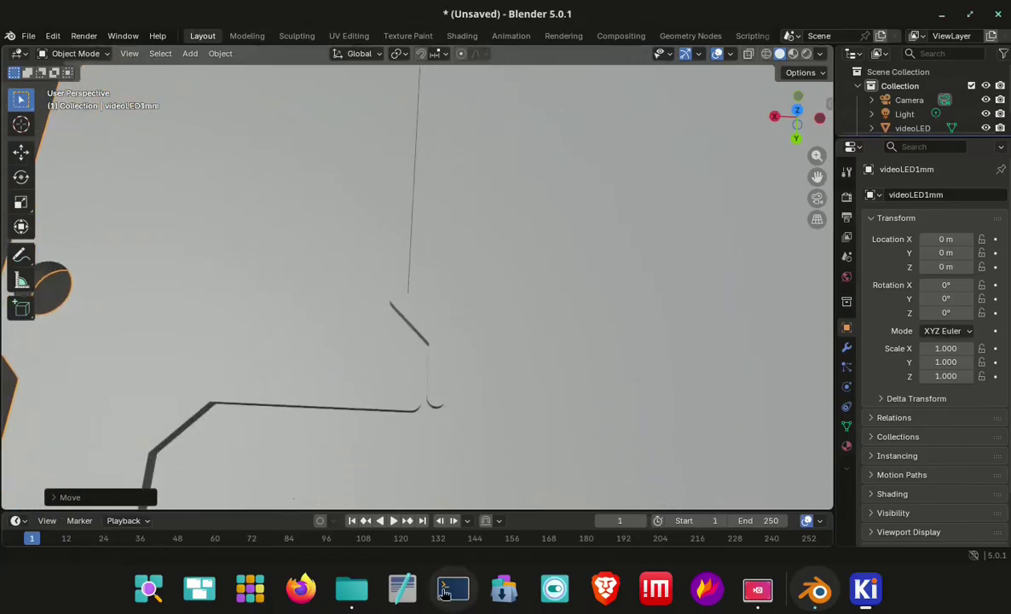
# Add a cylinder mesh to the scene with the two boards.
pyautogui.moveTo(442, 464); pyautogui.dragTo(338, 359, button='middle')
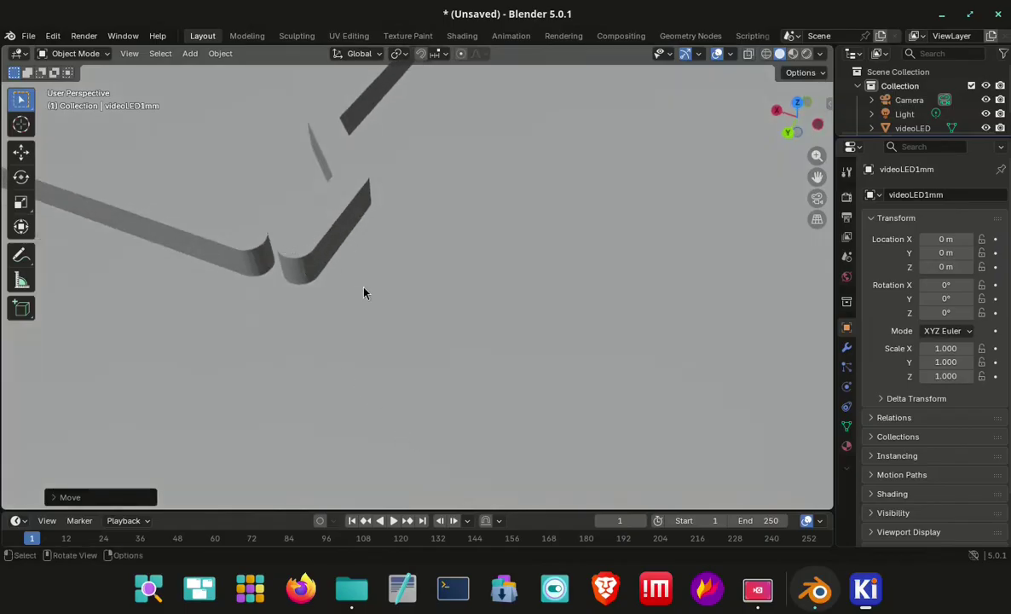
pyautogui.scroll(-5, 352, 277)
pyautogui.scroll(6, 372, 283)
pyautogui.moveTo(372, 282); pyautogui.dragTo(355, 268, button='middle')
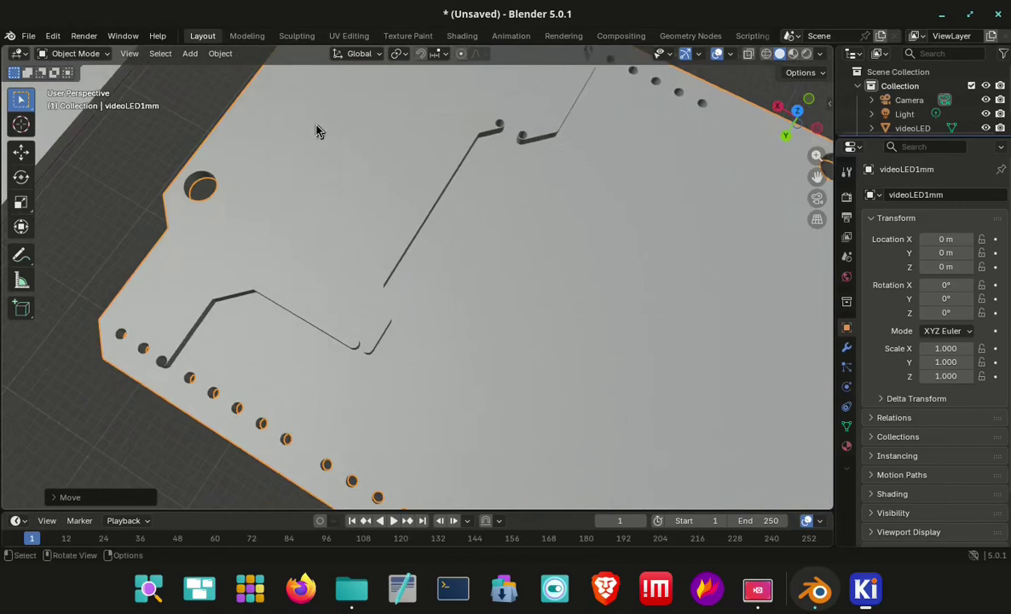
pyautogui.scroll(-6, 276, 138)
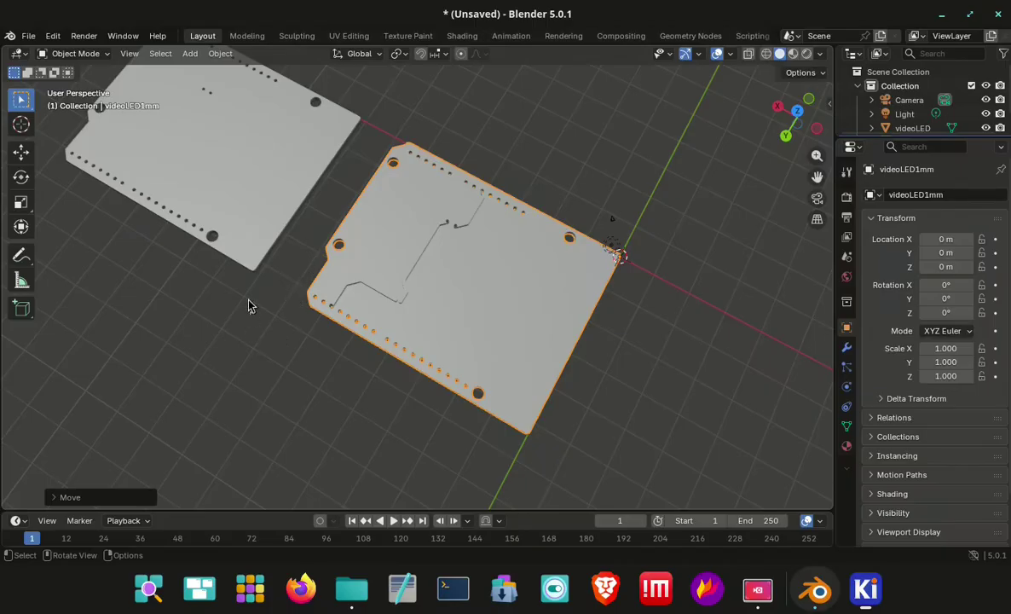
pyautogui.click(184, 54)
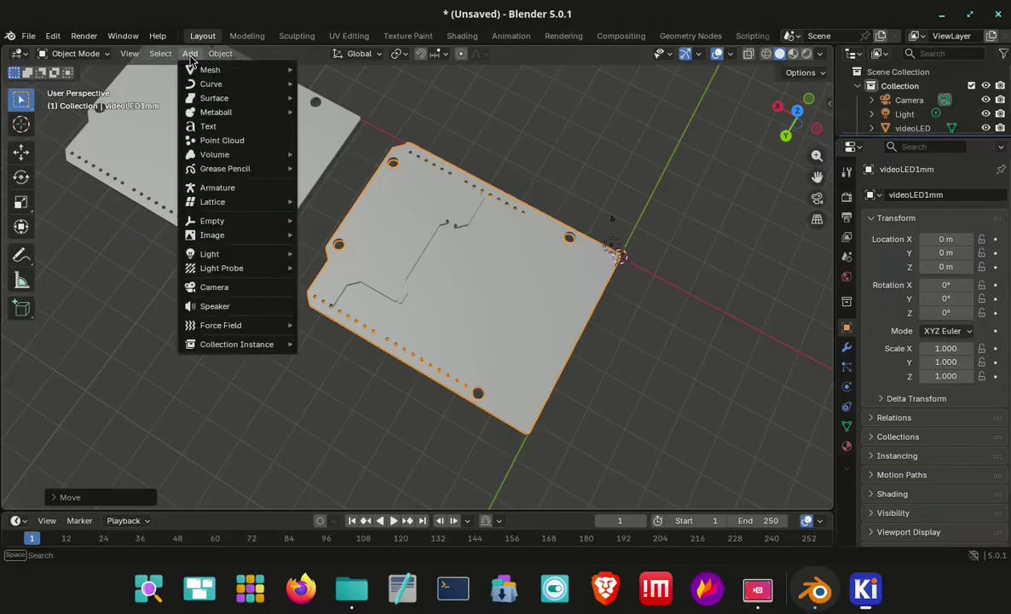
pyautogui.moveTo(231, 70)
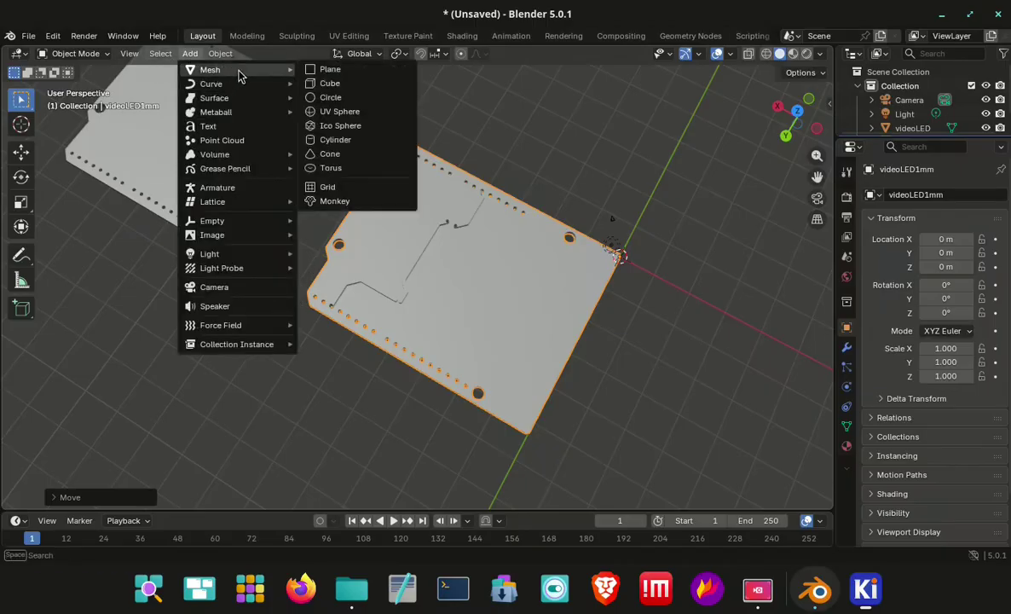
pyautogui.click(359, 142)
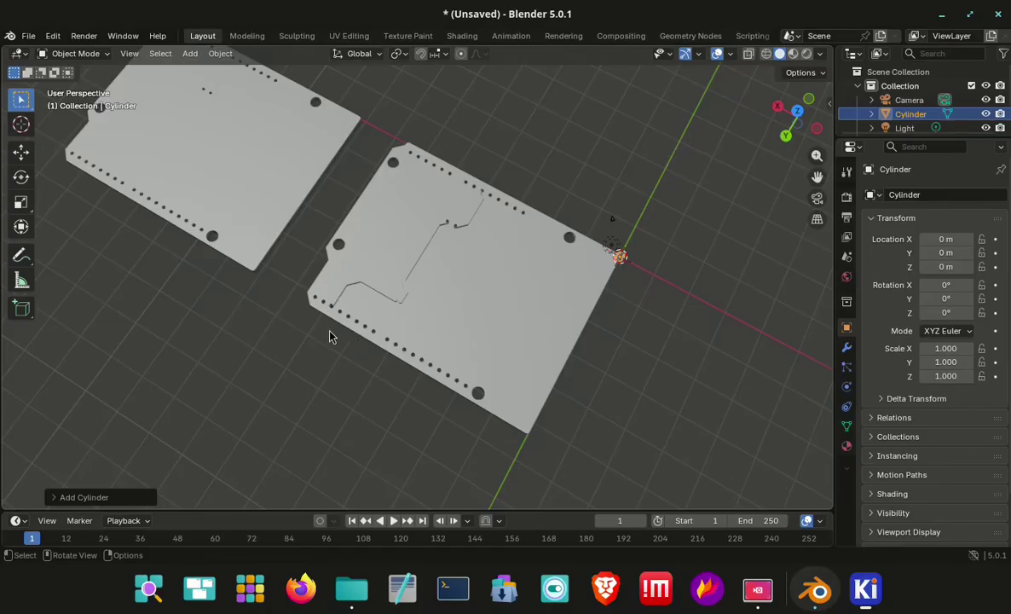
# Move the cylinder along the global X axis to about 40.4 m, beside the header hole where the track ends.
pyautogui.scroll(2, 307, 339)
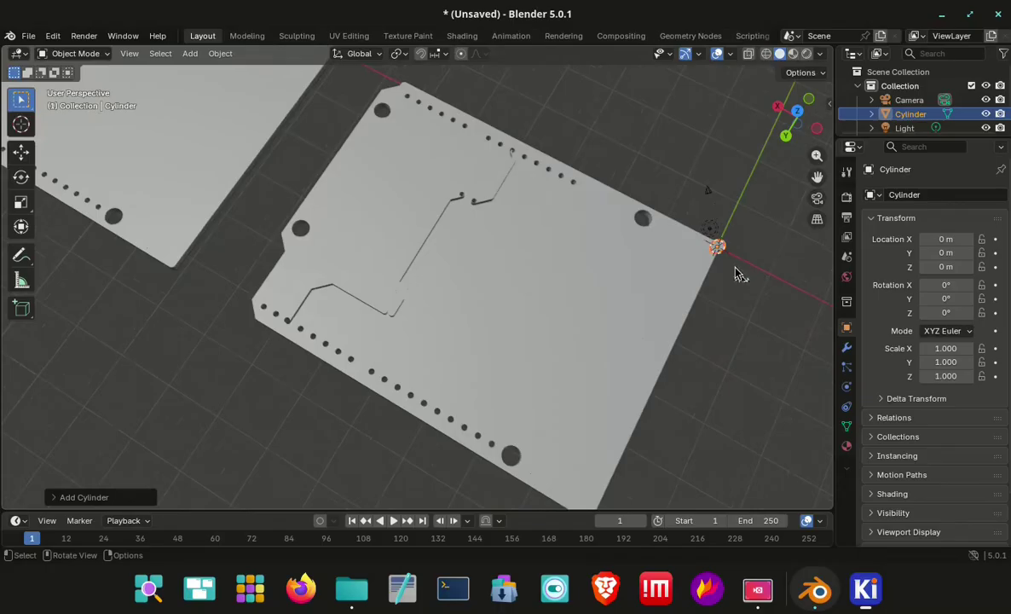
pyautogui.press('g')
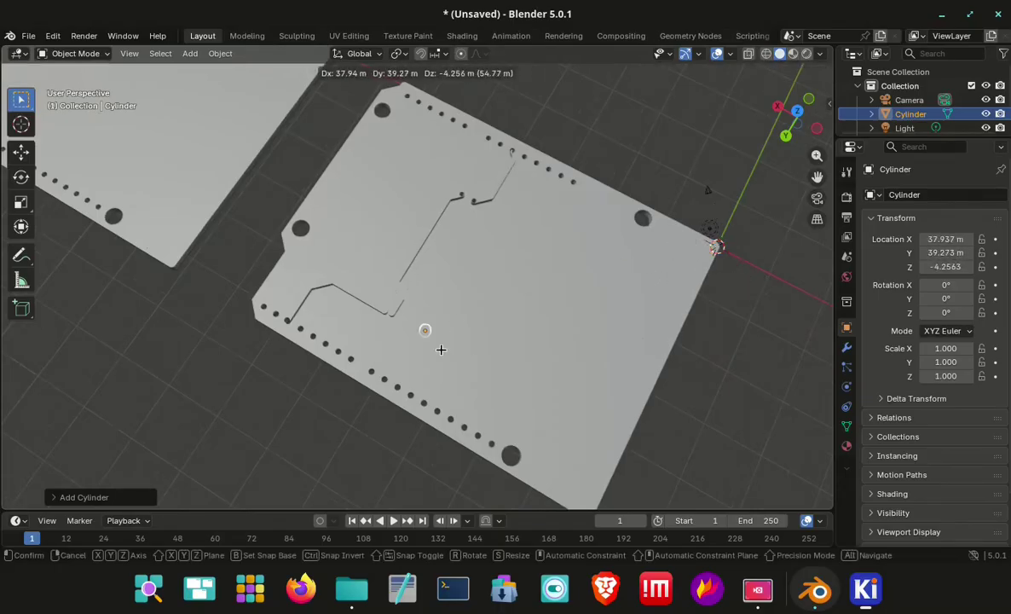
pyautogui.press('x')
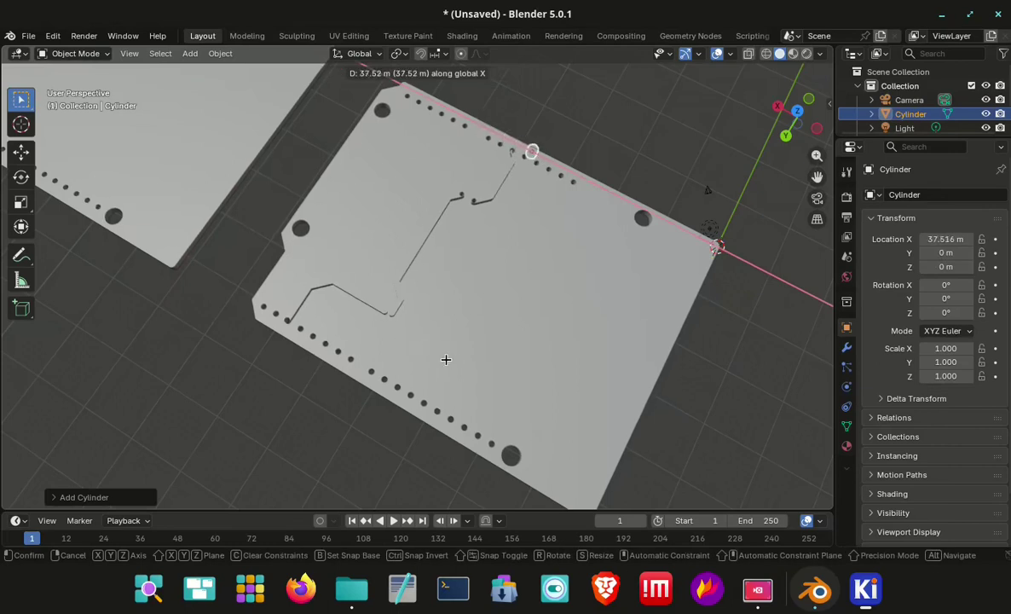
pyautogui.click(690, 226)
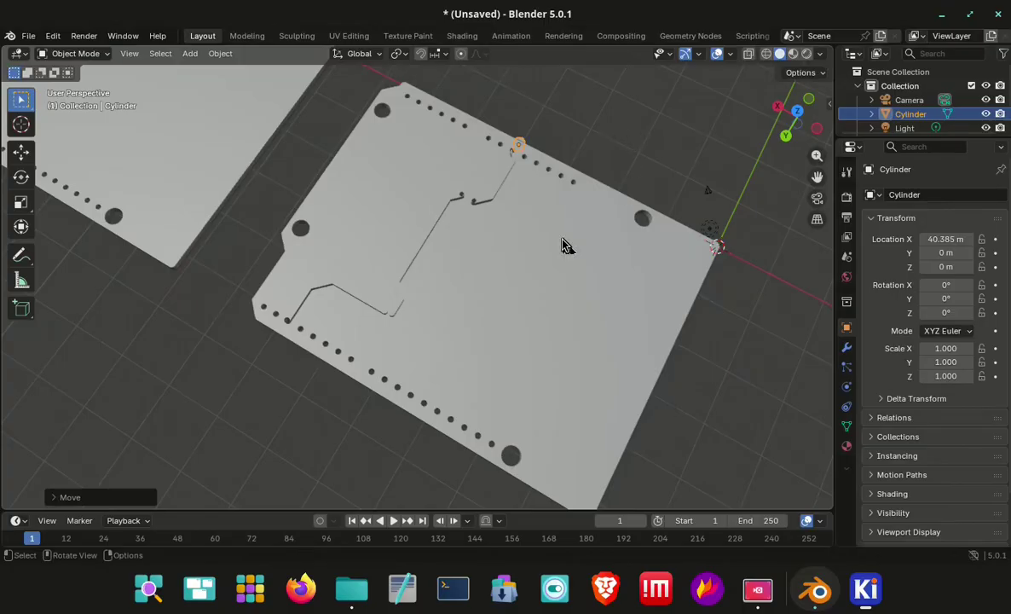
# Move the cylinder along the global Y axis to about 2.7 m, over the header hole where the track ends.
pyautogui.press('KP_Decimal')
pyautogui.scroll(-2, 569, 264)
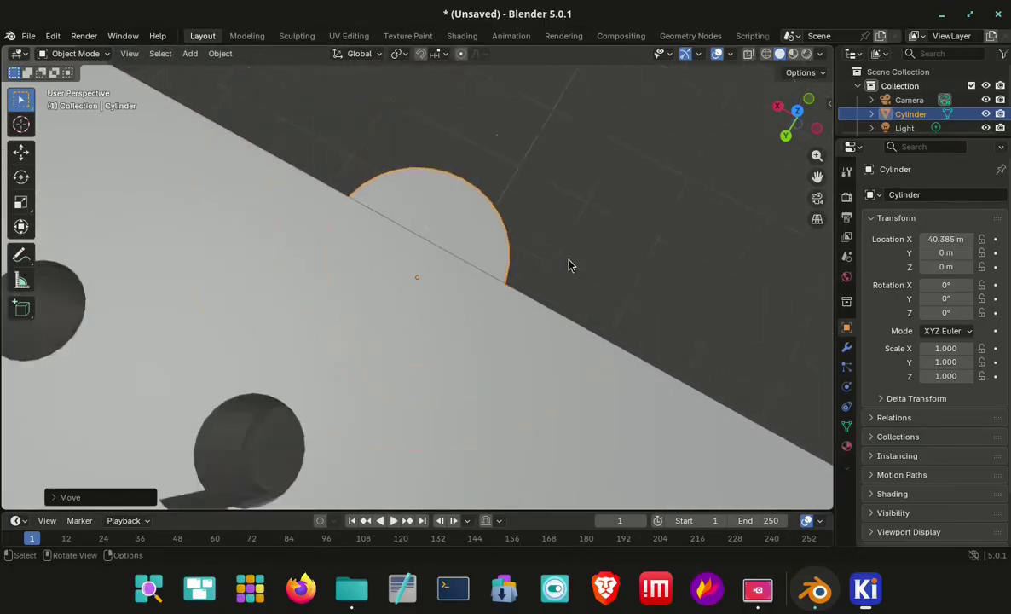
pyautogui.moveTo(569, 263); pyautogui.dragTo(341, 378, button='middle')
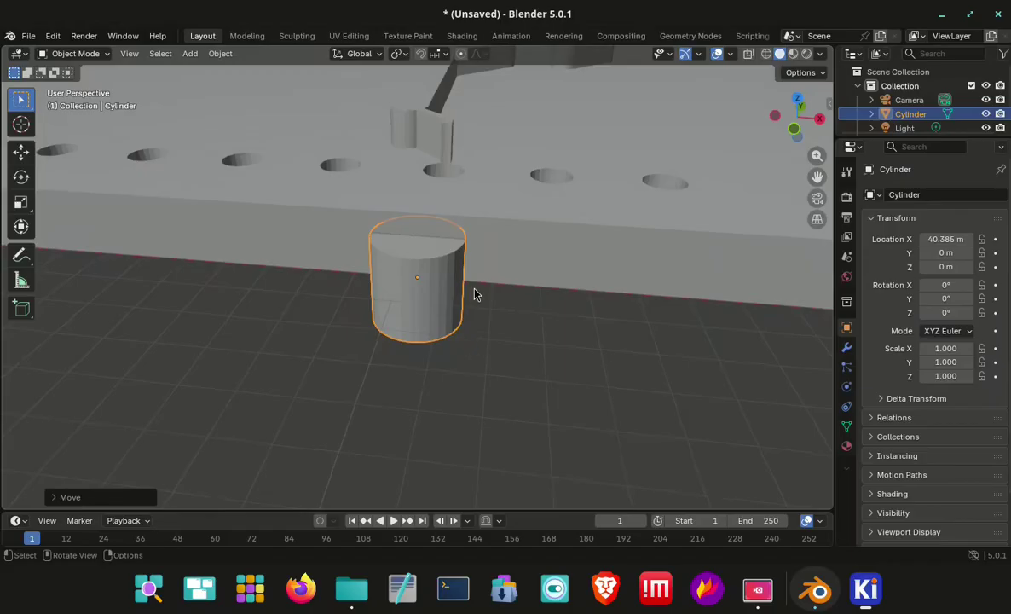
pyautogui.moveTo(475, 290); pyautogui.dragTo(446, 201, button='middle')
pyautogui.scroll(-2, 464, 119)
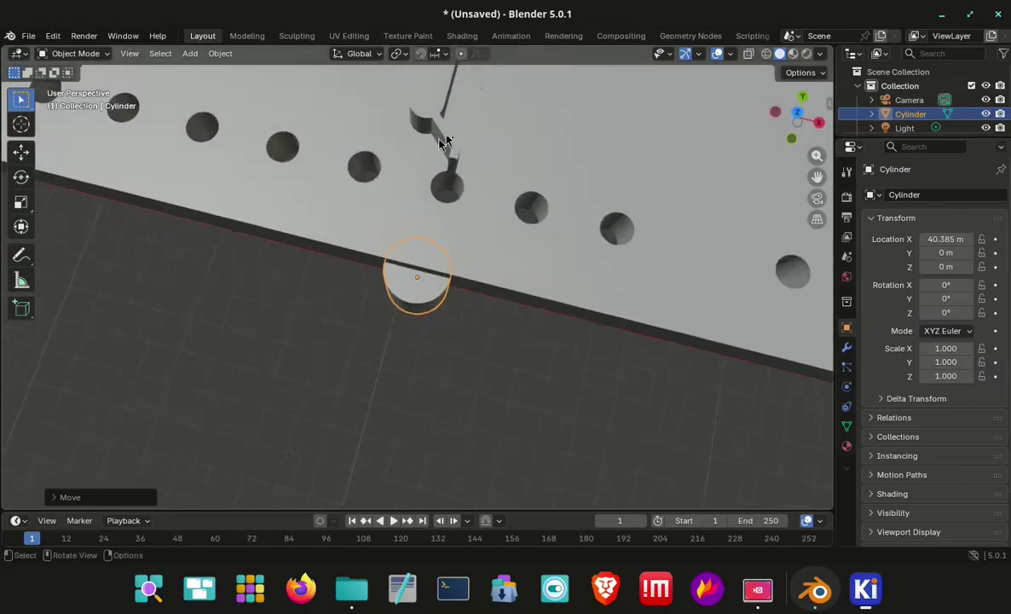
pyautogui.moveTo(462, 170); pyautogui.dragTo(457, 212, button='middle')
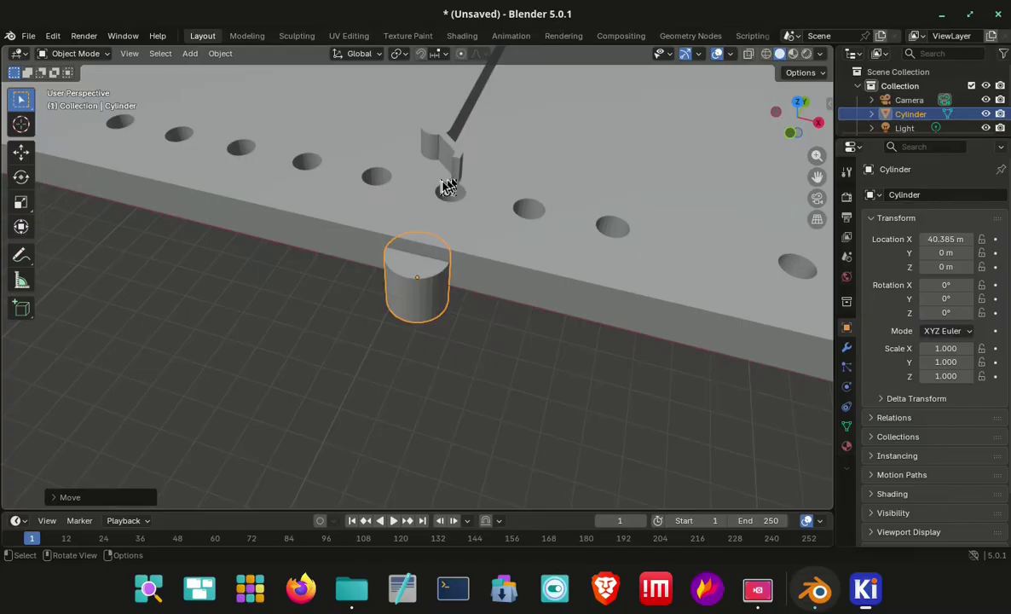
pyautogui.moveTo(459, 142); pyautogui.dragTo(426, 267, button='middle')
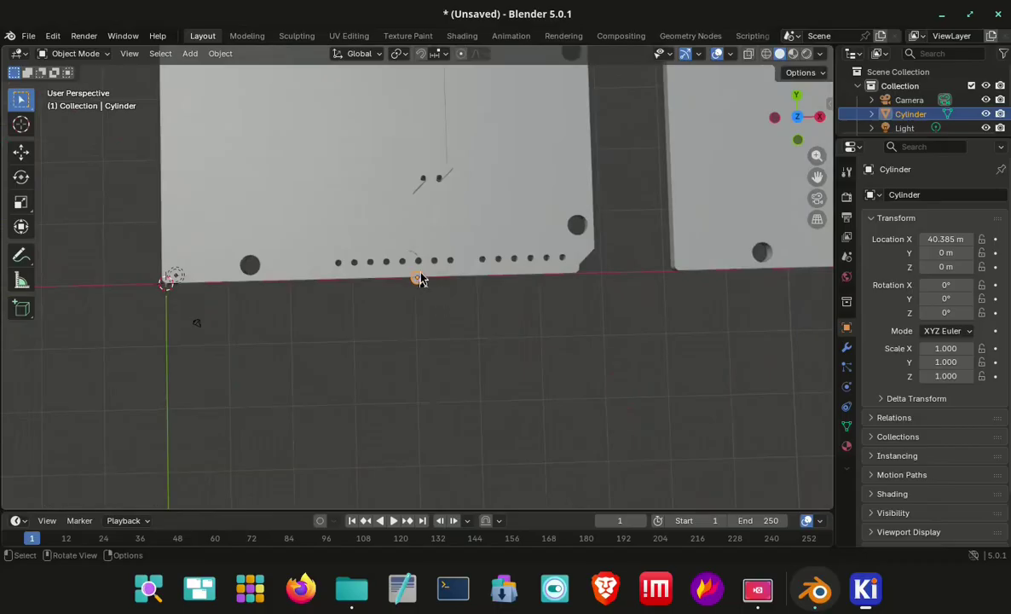
pyautogui.scroll(5, 418, 280)
pyautogui.scroll(3, 419, 268)
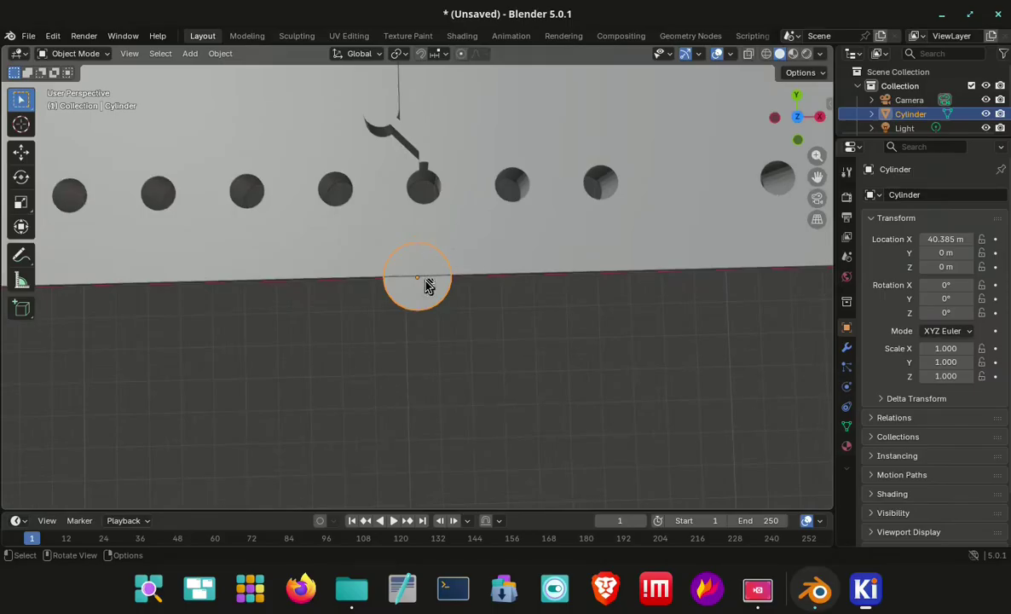
pyautogui.press('g')
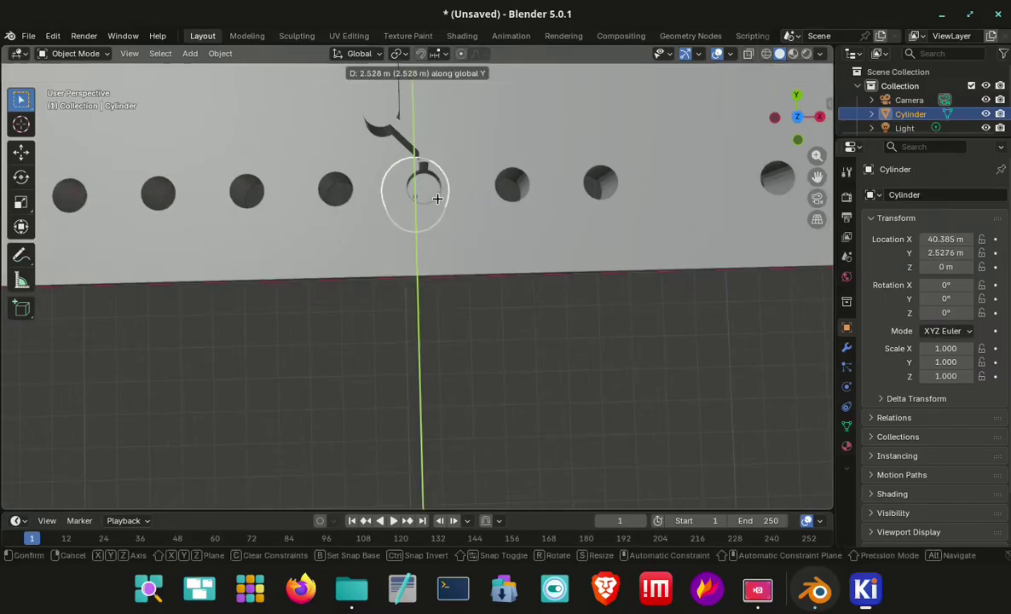
pyautogui.click(437, 192)
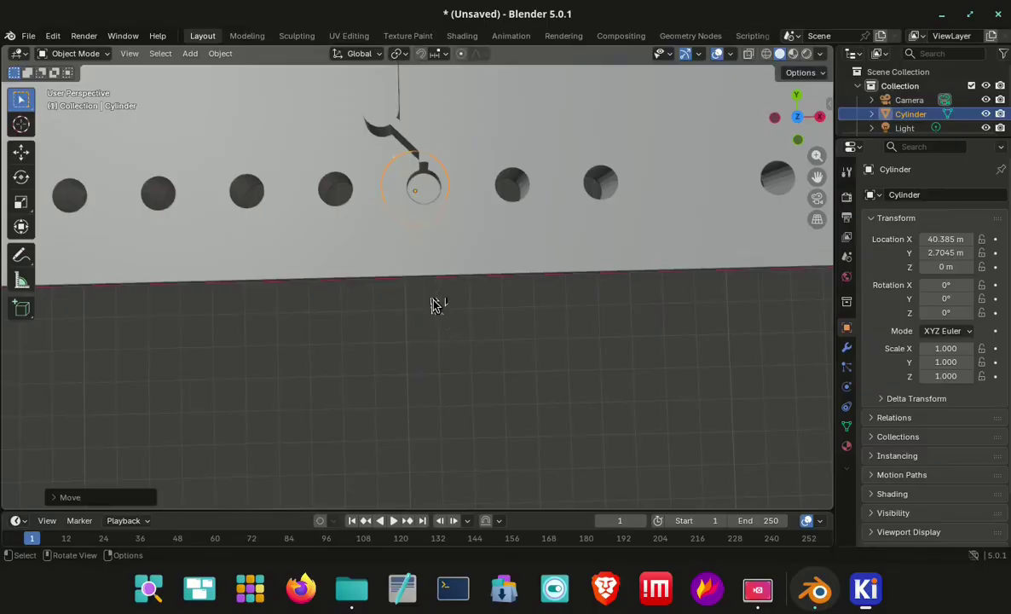
# Centre the cylinder on the header hole in top view, at about X 40.64 m and Y 2.54 m.
pyautogui.press('KP_7')
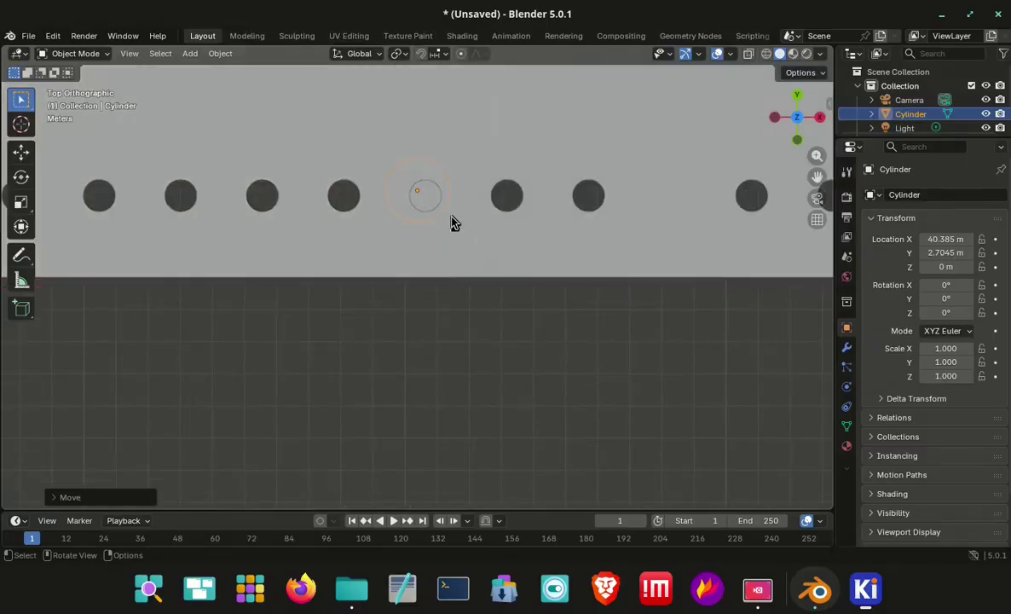
pyautogui.hscroll(5, 454, 236)
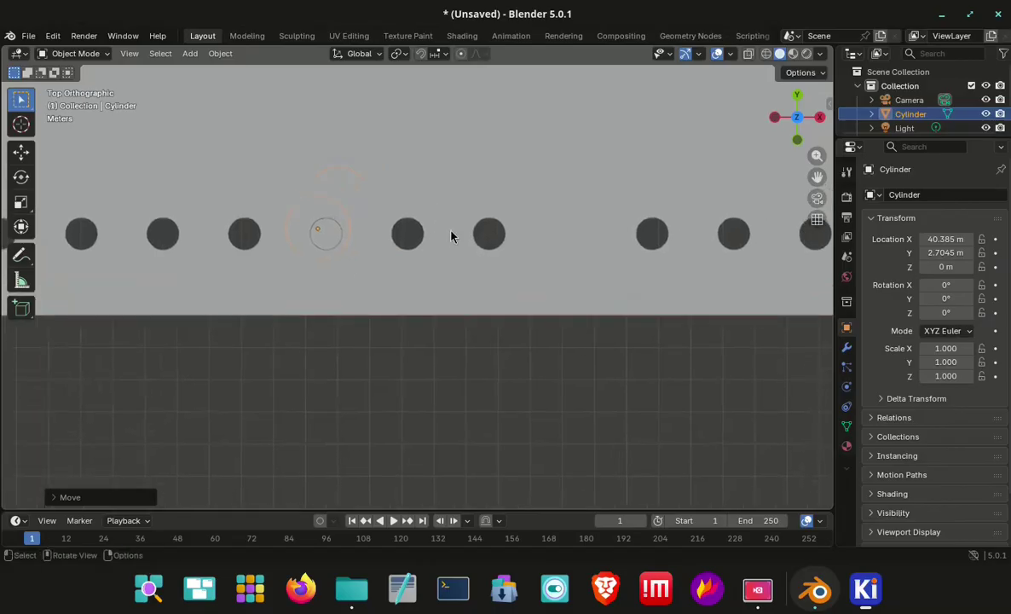
pyautogui.scroll(3, 334, 275)
pyautogui.hscroll(-3, 311, 234)
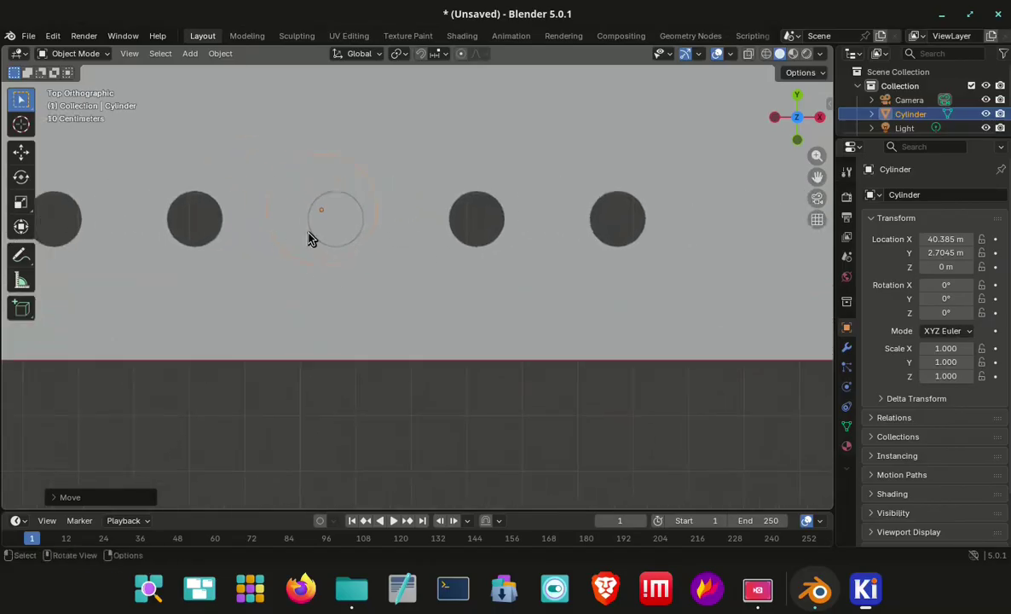
pyautogui.press('g')
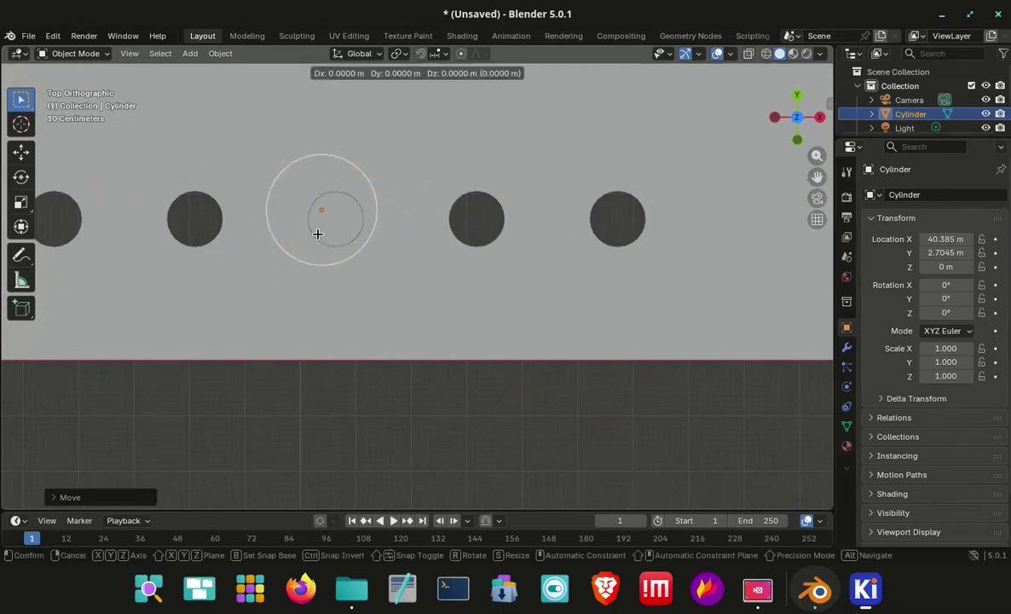
pyautogui.press('x')
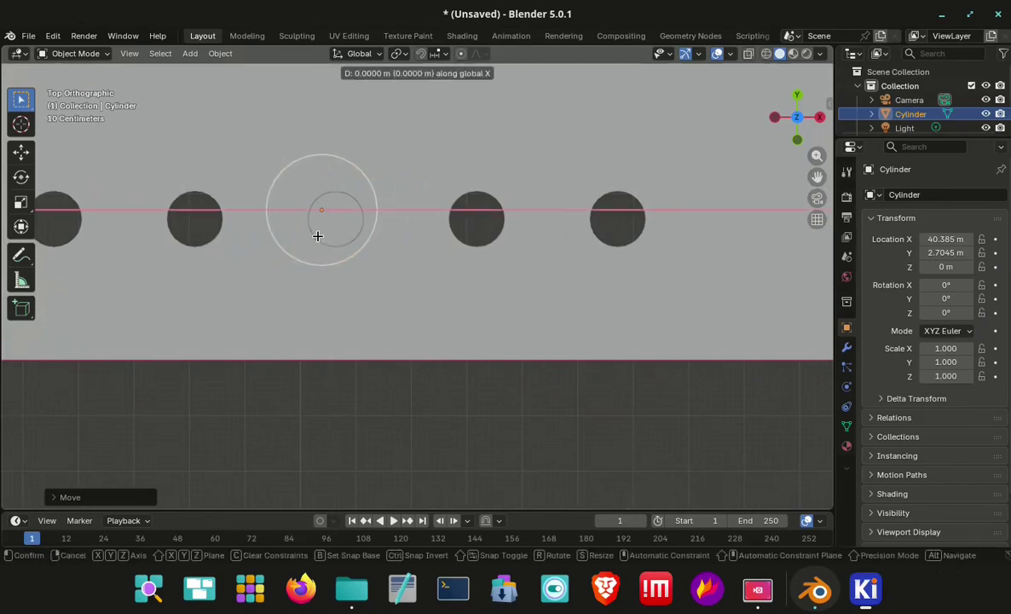
pyautogui.click(332, 243)
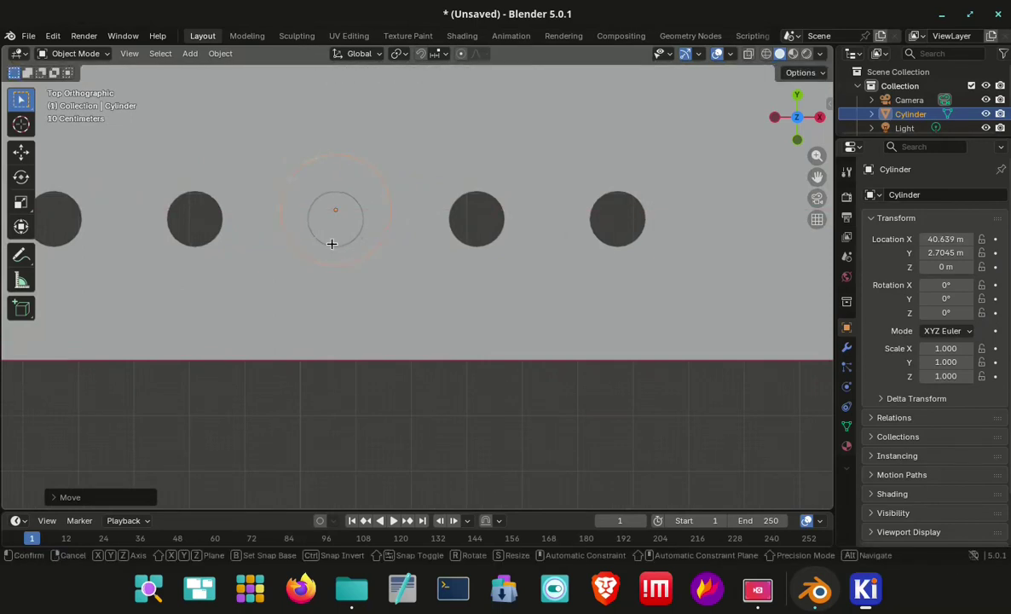
pyautogui.press('g')
pyautogui.press('y')
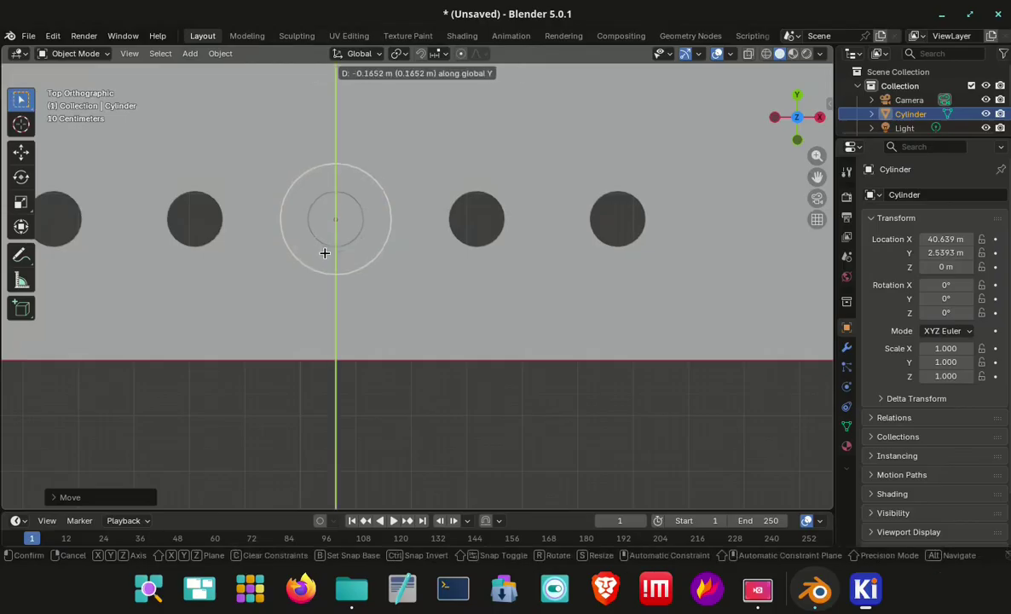
pyautogui.click(318, 236)
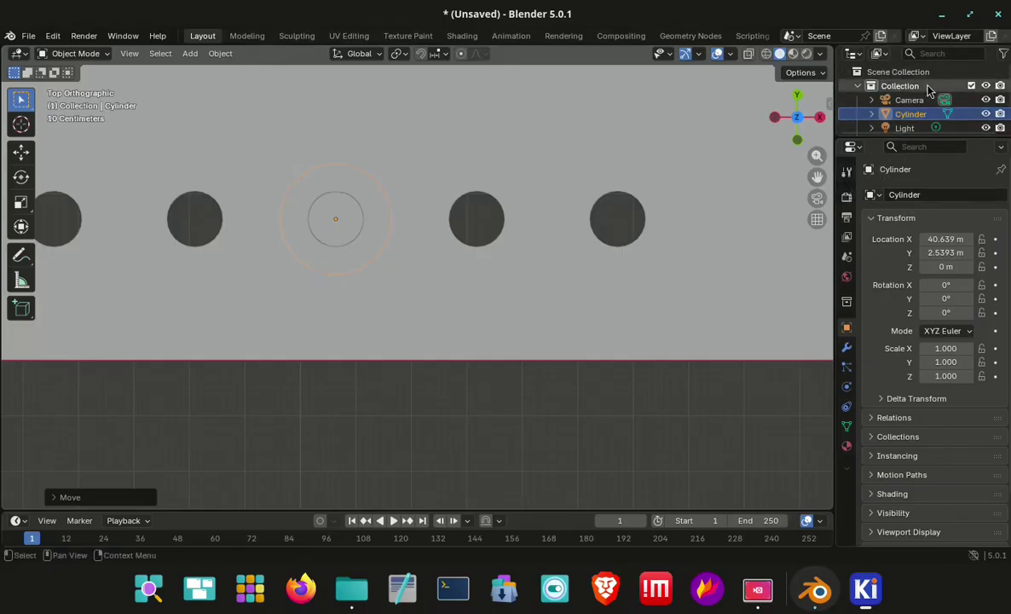
# Add a Boolean Difference modifier to videoLED1mm with Cylinder as the cutting object, and hide the cylinder in the viewport.
pyautogui.scroll(-2, 927, 106)
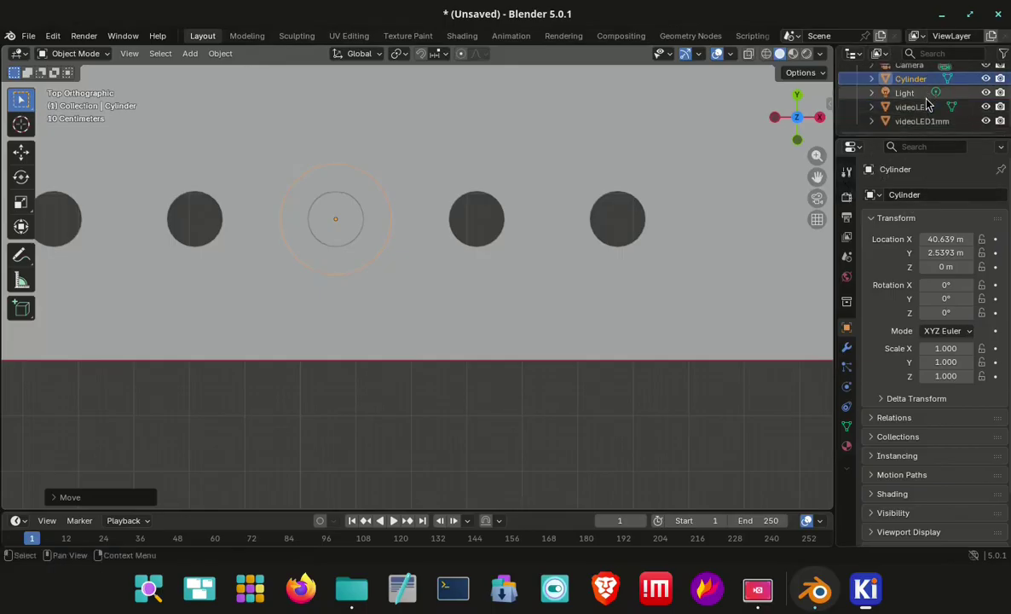
pyautogui.click(923, 122)
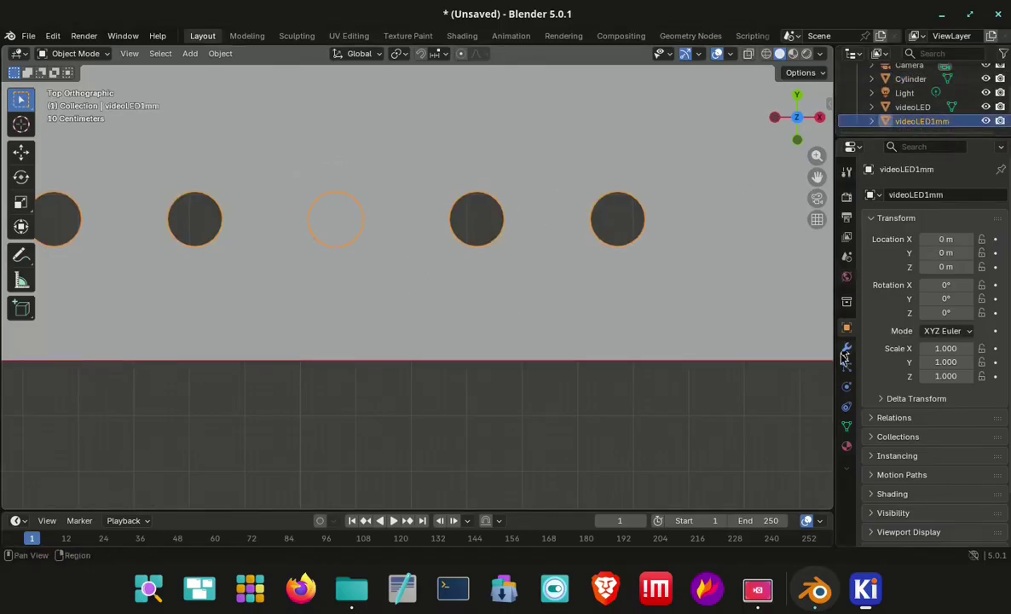
pyautogui.click(847, 348)
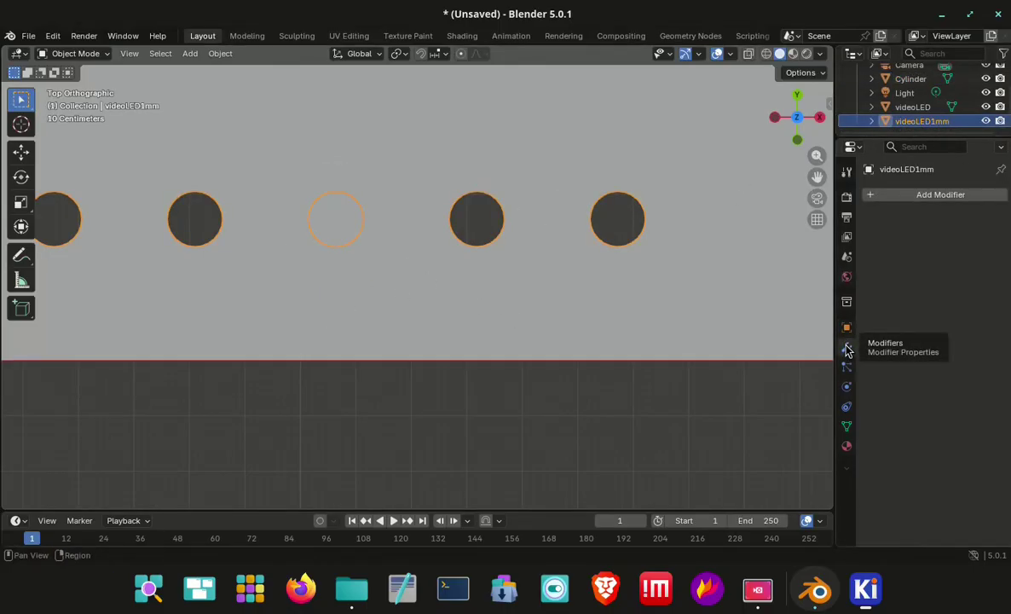
pyautogui.click(921, 196)
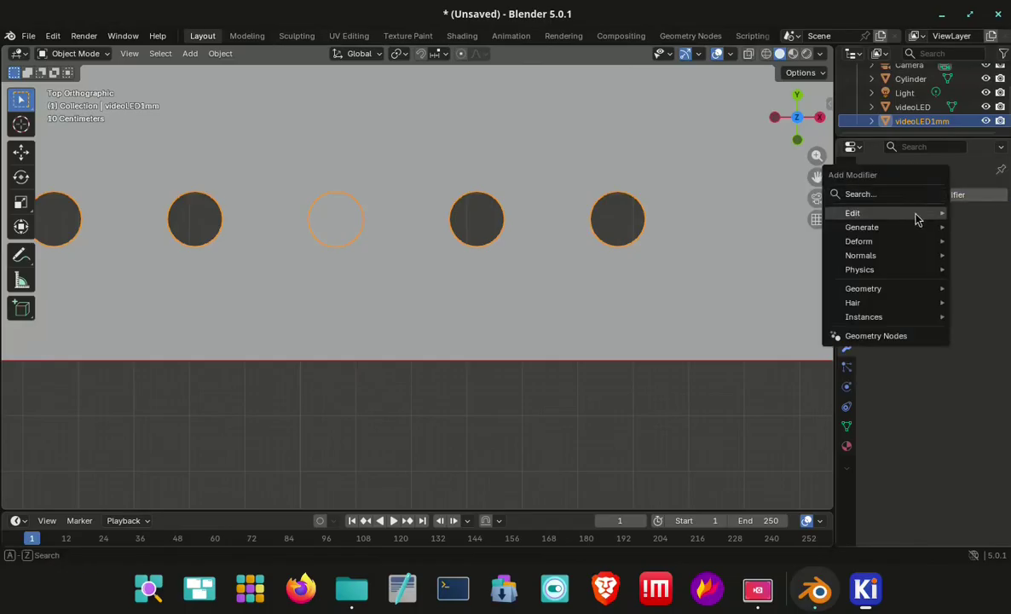
pyautogui.moveTo(901, 232)
pyautogui.click(720, 269)
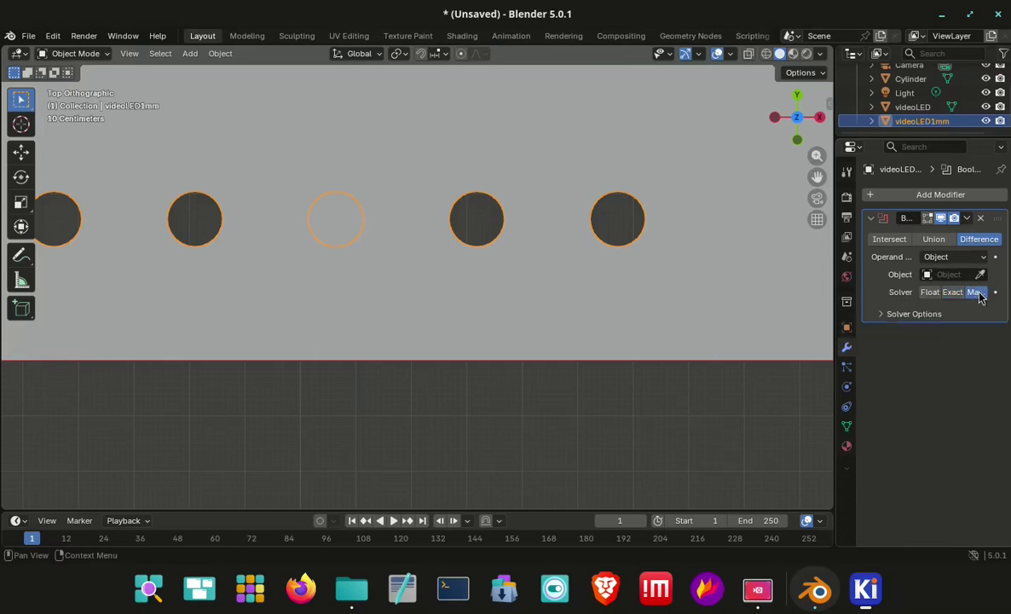
pyautogui.click(980, 274)
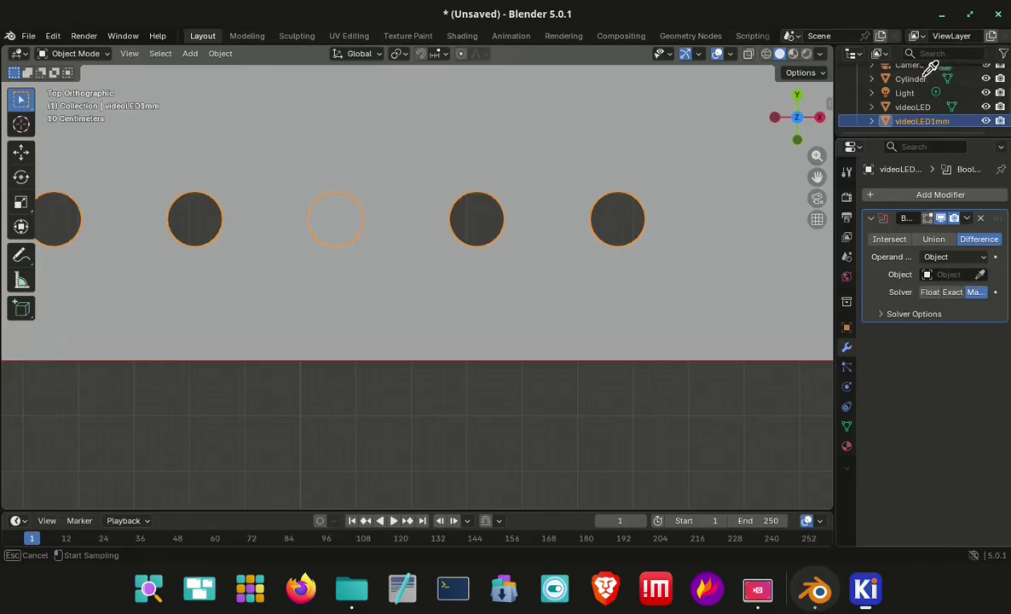
pyautogui.click(920, 76)
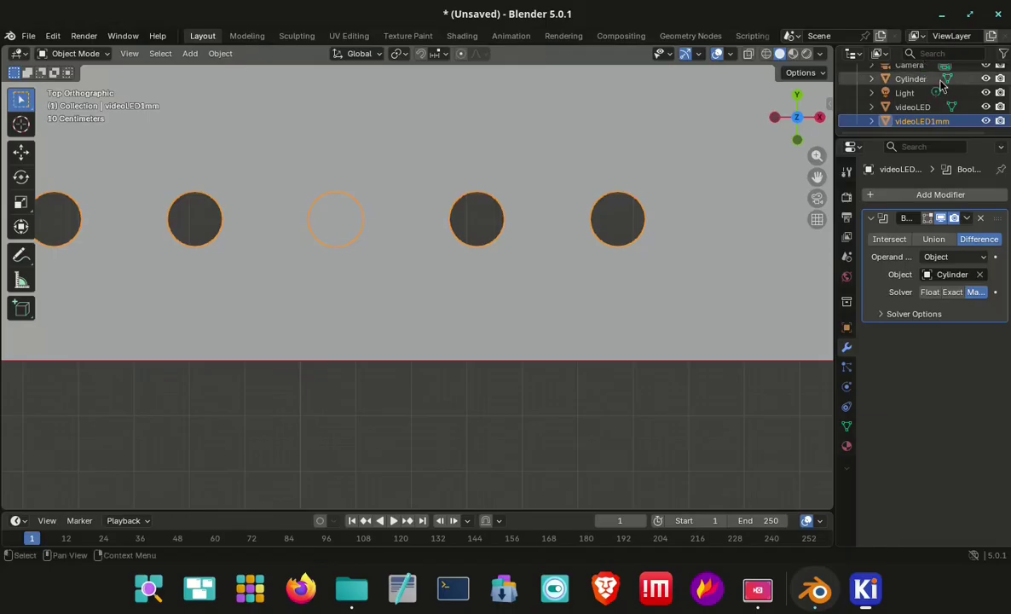
pyautogui.click(985, 78)
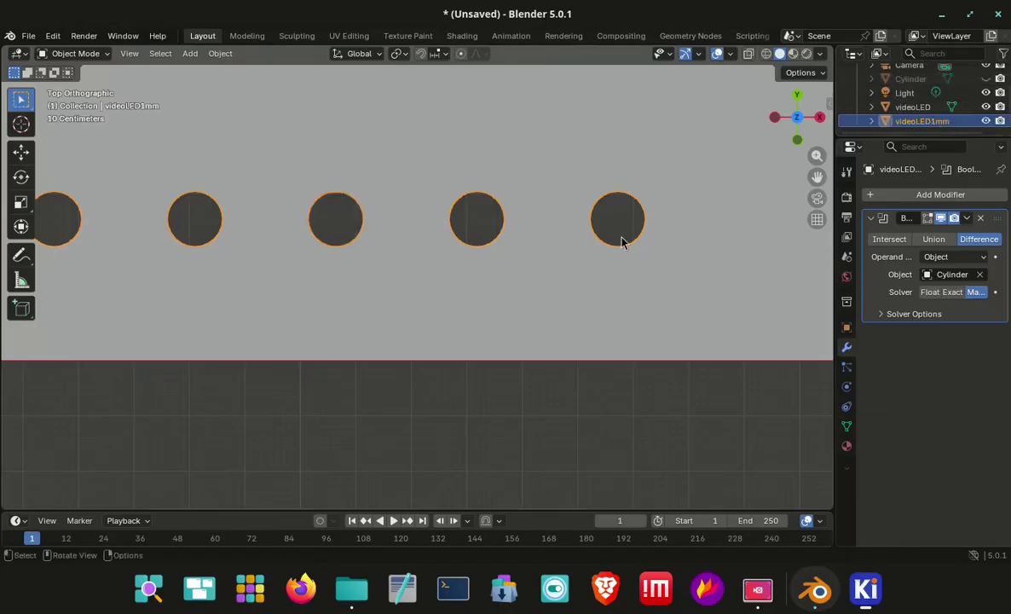
pyautogui.scroll(1, 995, 96)
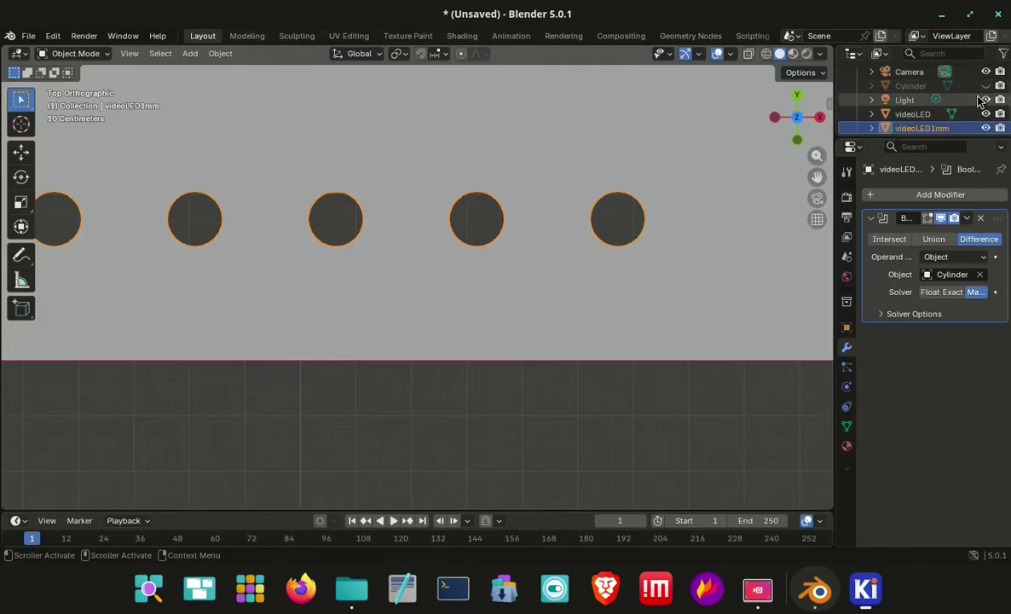
# Show the cylinder again and stretch its Z dimension to 4.7 m so it passes through the board.
pyautogui.click(985, 86)
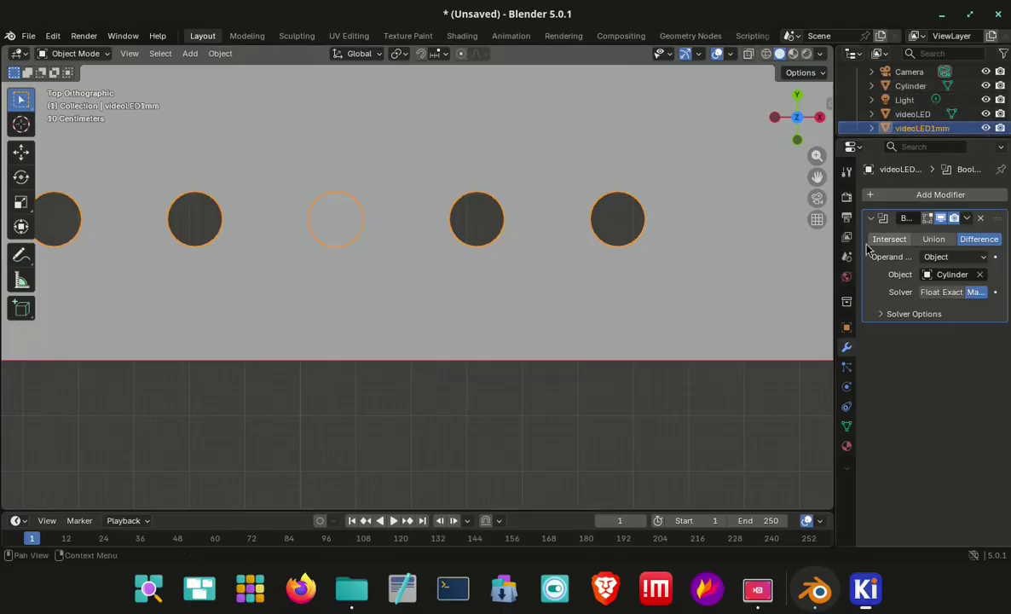
pyautogui.moveTo(600, 362)
pyautogui.mouseDown(button='middle')
pyautogui.moveTo(609, 164)
pyautogui.moveTo(587, 233)
pyautogui.moveTo(597, 309)
pyautogui.moveTo(598, 175)
pyautogui.moveTo(602, 370)
pyautogui.mouseUp(button='middle')
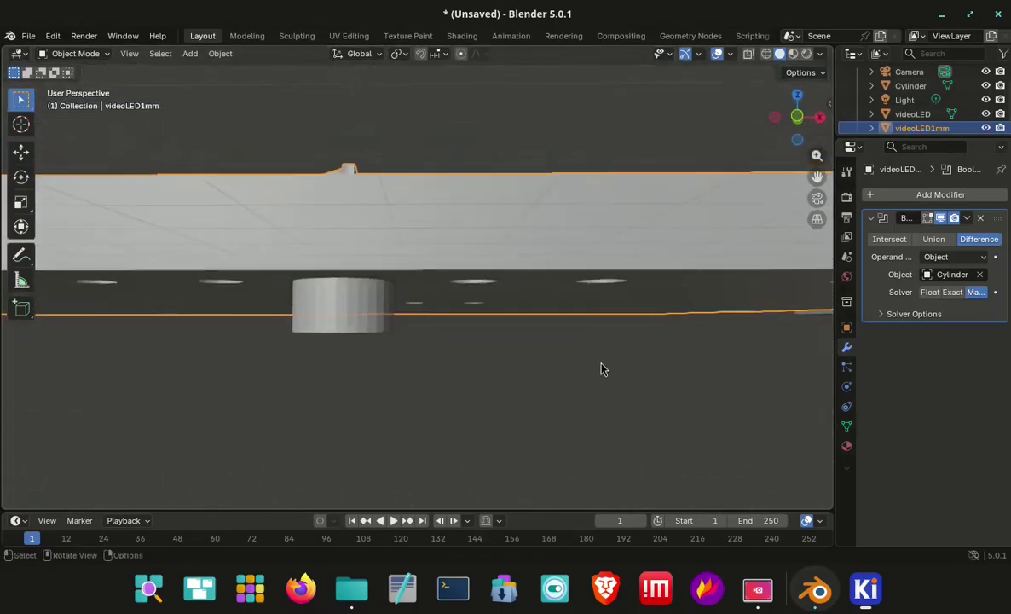
pyautogui.click(828, 107)
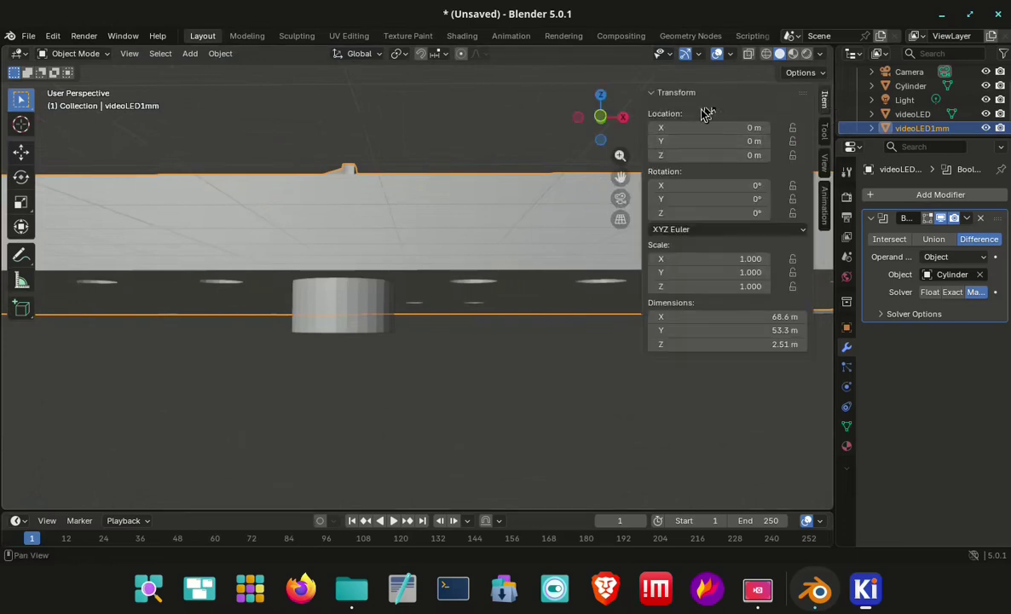
pyautogui.click(907, 86)
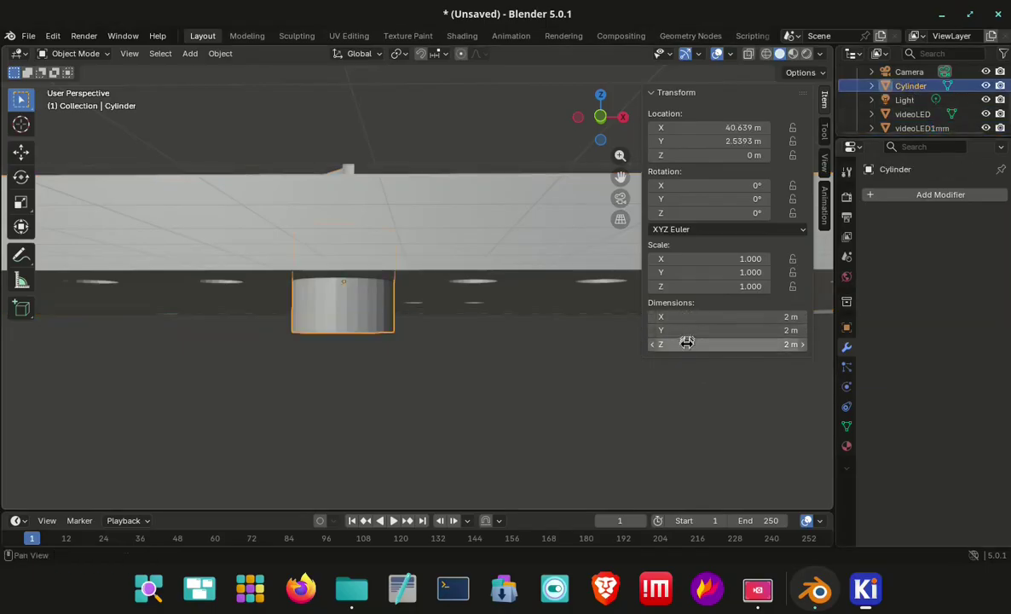
pyautogui.moveTo(688, 344); pyautogui.dragTo(797, 345)
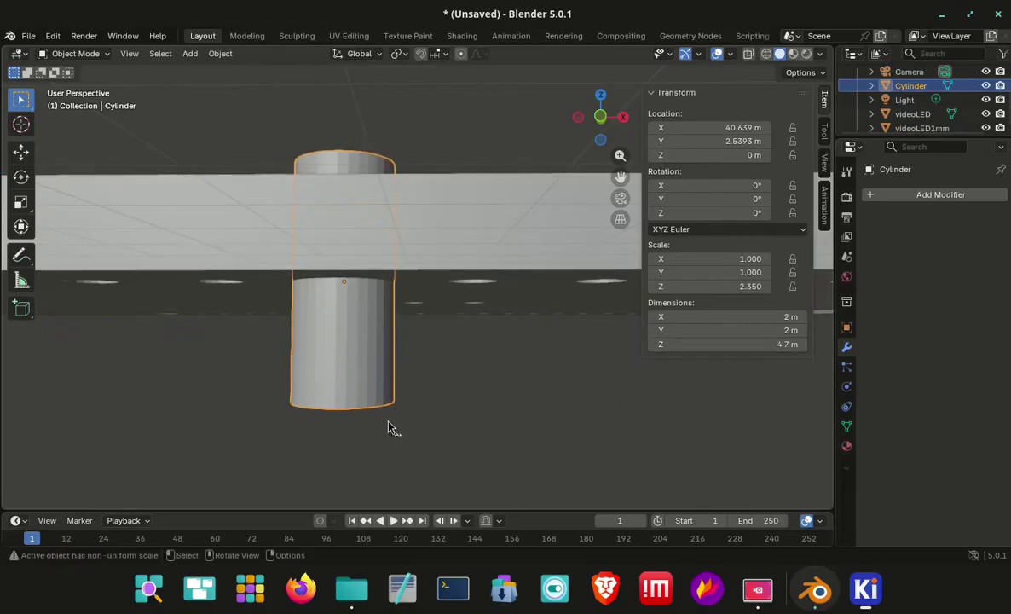
# Raise the cylinder along the global Z axis to about 0.3 m and hide it in the viewport.
pyautogui.moveTo(438, 348)
pyautogui.mouseDown(button='middle')
pyautogui.moveTo(438, 402)
pyautogui.moveTo(437, 356)
pyautogui.mouseUp(button='middle')
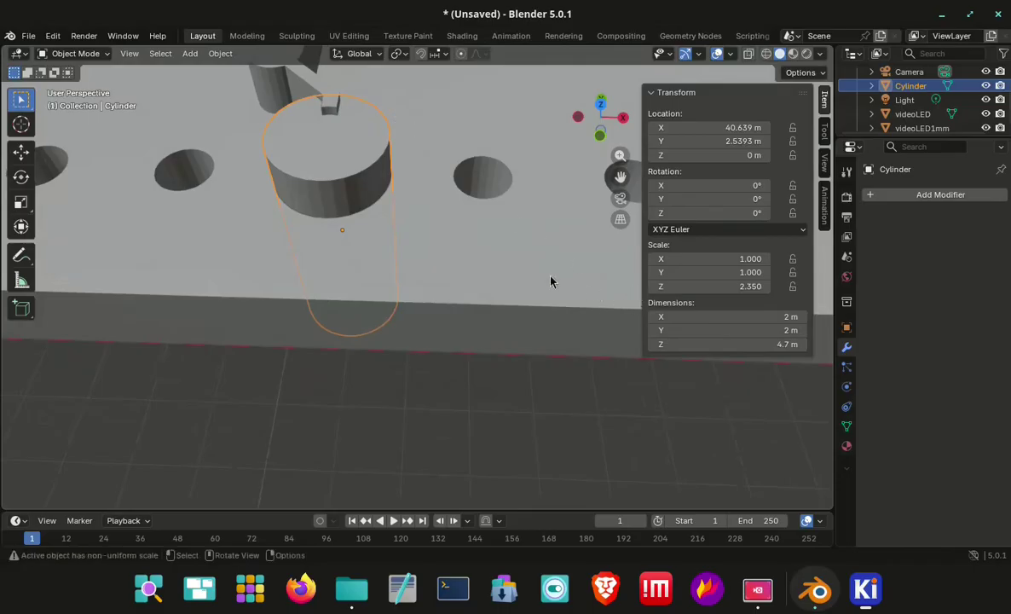
pyautogui.press('g')
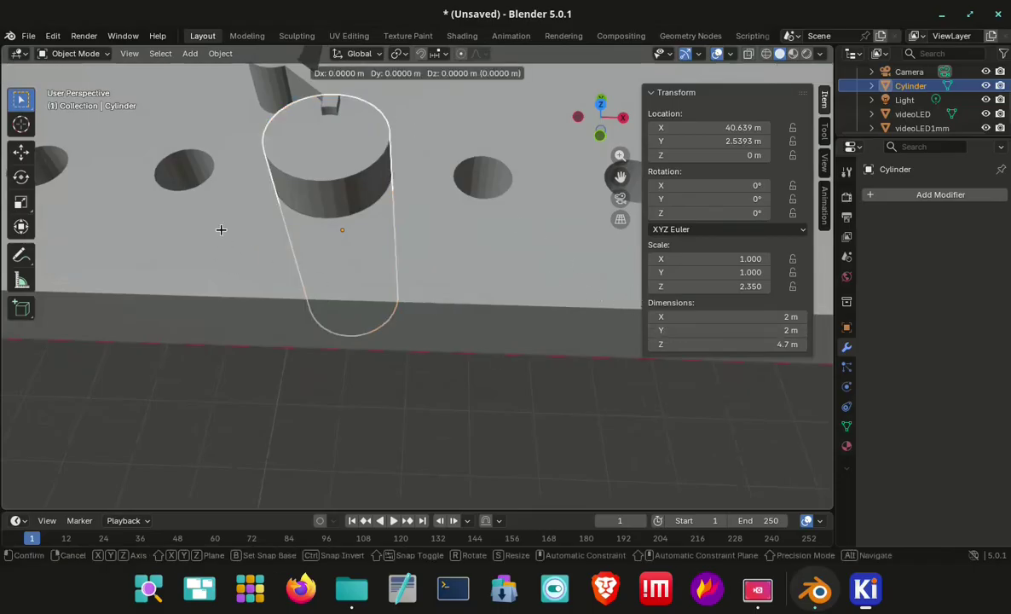
pyautogui.press('z')
pyautogui.click(224, 237)
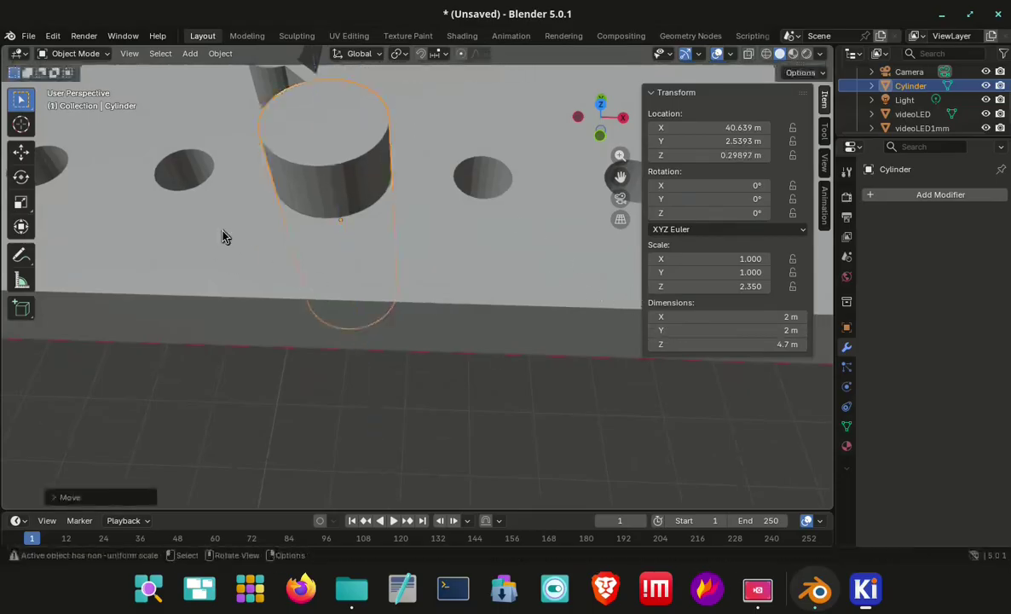
pyautogui.moveTo(470, 199)
pyautogui.mouseDown(button='middle')
pyautogui.moveTo(463, 251)
pyautogui.moveTo(480, 302)
pyautogui.moveTo(432, 214)
pyautogui.moveTo(485, 108)
pyautogui.moveTo(474, 220)
pyautogui.moveTo(462, 181)
pyautogui.mouseUp(button='middle')
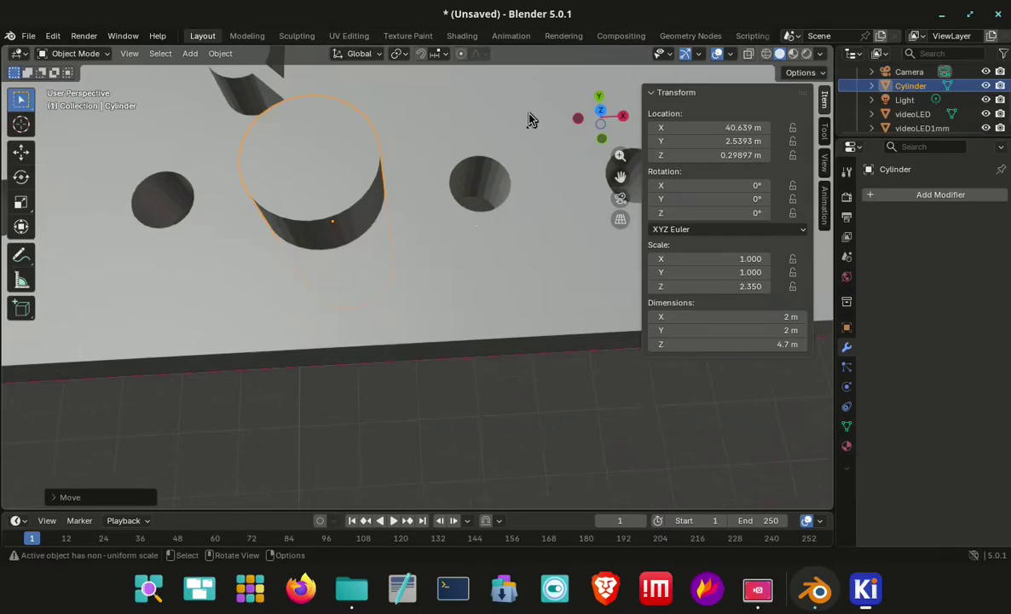
pyautogui.click(986, 86)
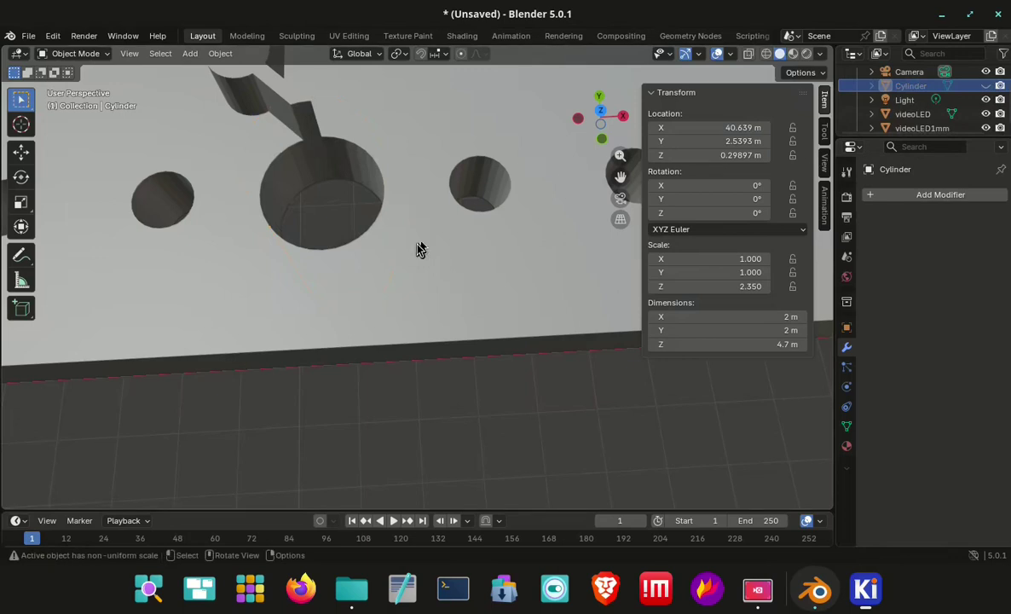
# Examine the enlarged header hole and follow the track across the whole board.
pyautogui.press('KP_7')
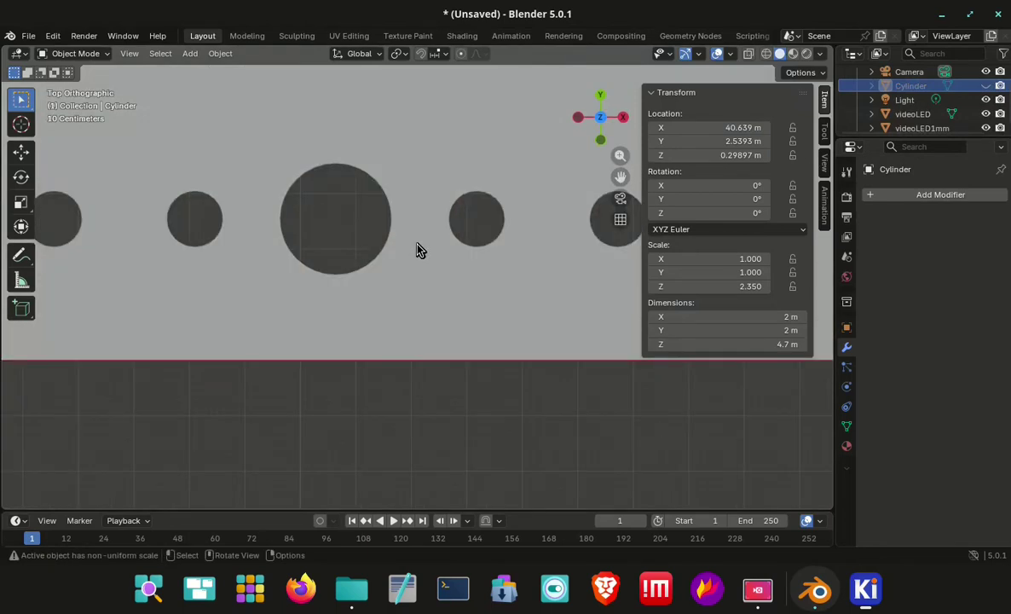
pyautogui.scroll(-7, 411, 247)
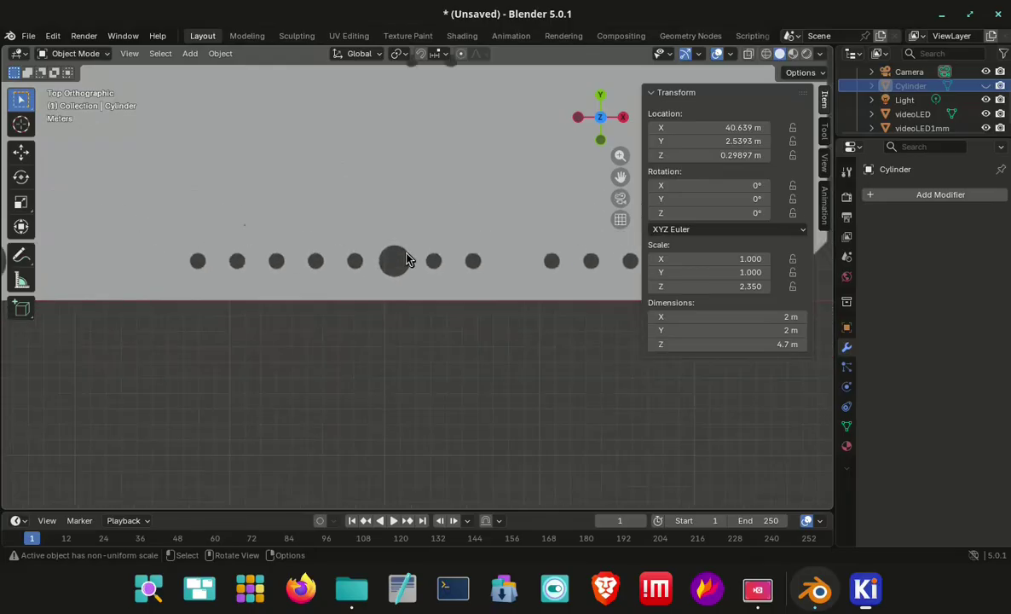
pyautogui.moveTo(433, 205)
pyautogui.mouseDown(button='middle')
pyautogui.moveTo(429, 115)
pyautogui.moveTo(431, 226)
pyautogui.moveTo(432, 216)
pyautogui.mouseUp(button='middle')
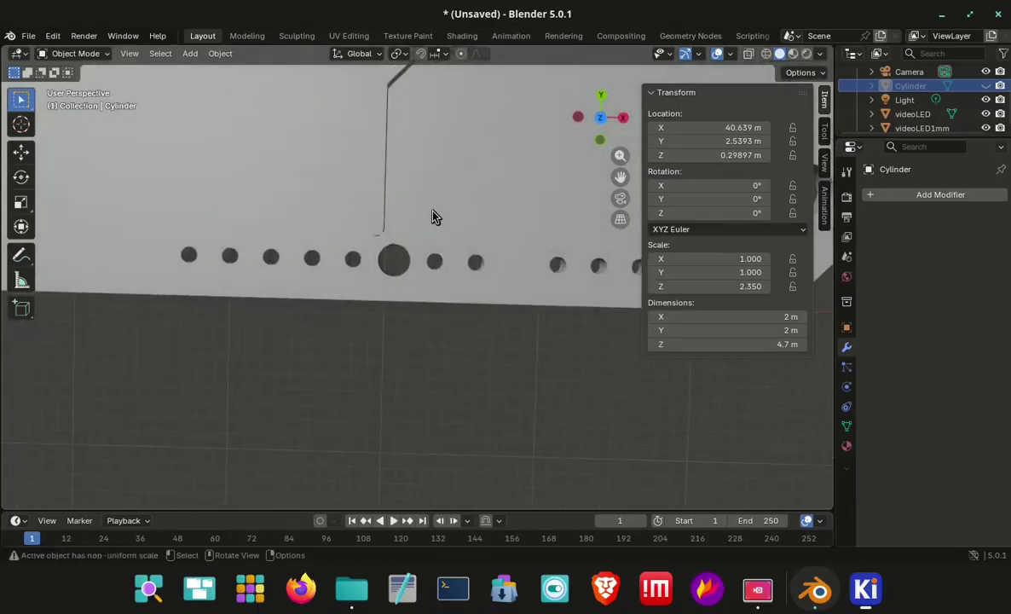
pyautogui.keyDown('shift'); pyautogui.moveTo(457, 126); pyautogui.dragTo(375, 402, button='middle'); pyautogui.keyUp('shift')
pyautogui.moveTo(478, 128); pyautogui.dragTo(460, 464, button='middle')
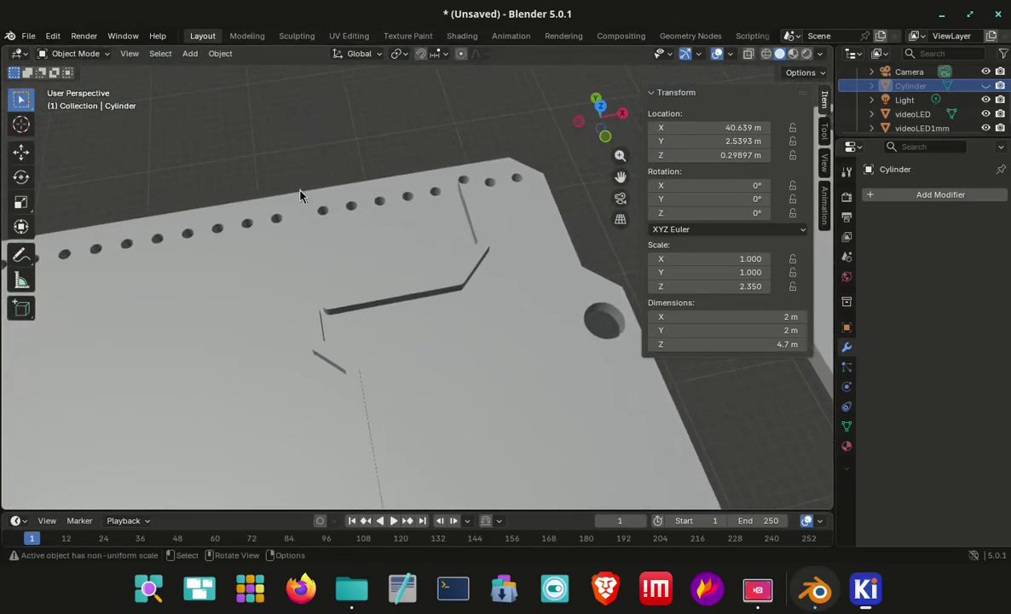
pyautogui.scroll(1, 308, 324)
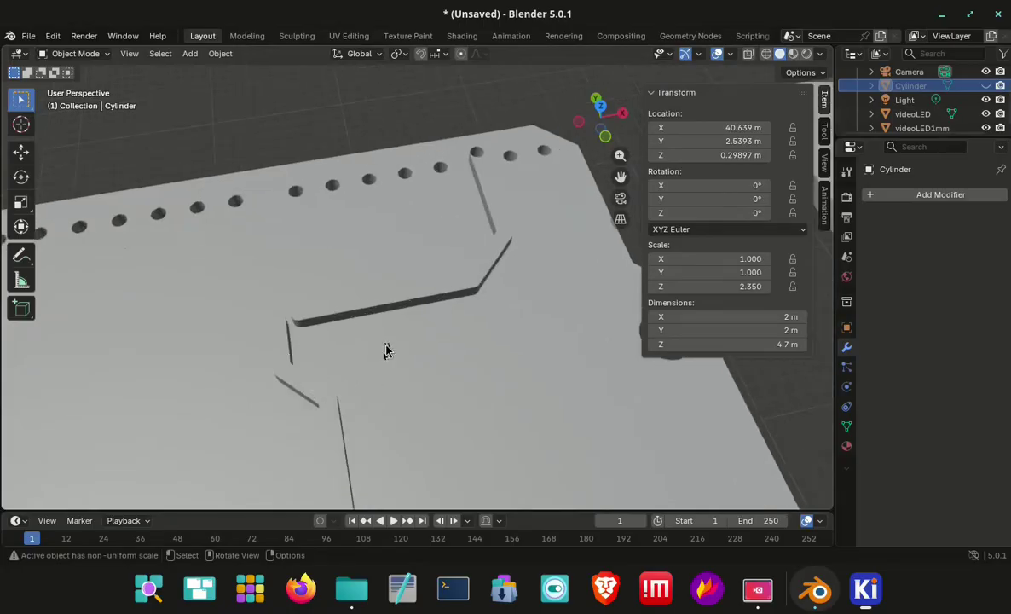
pyautogui.scroll(-2, 390, 360)
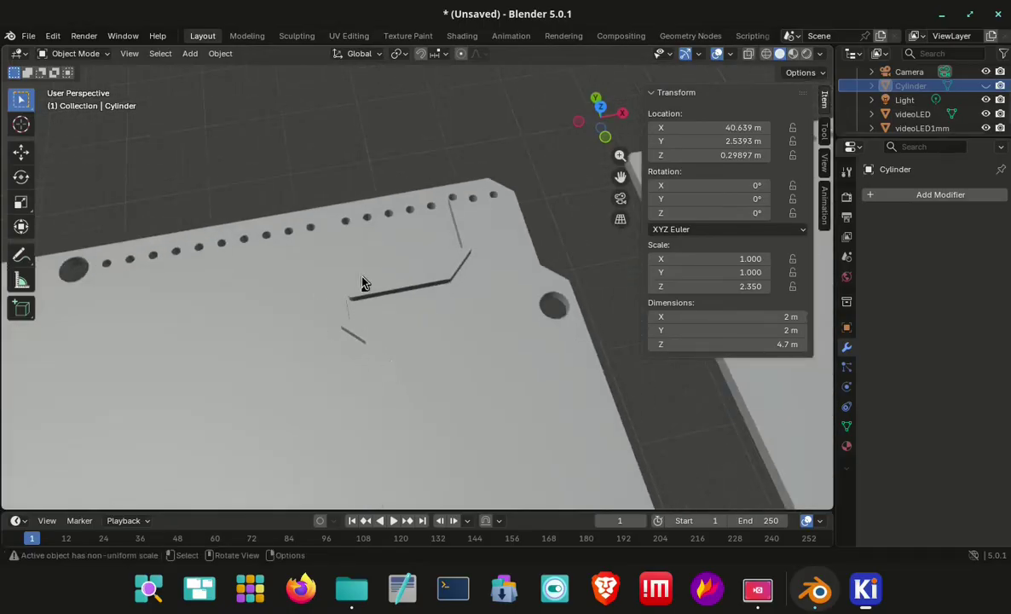
pyautogui.moveTo(362, 283)
pyautogui.mouseDown(button='middle')
pyautogui.moveTo(352, 345)
pyautogui.moveTo(356, 278)
pyautogui.mouseUp(button='middle')
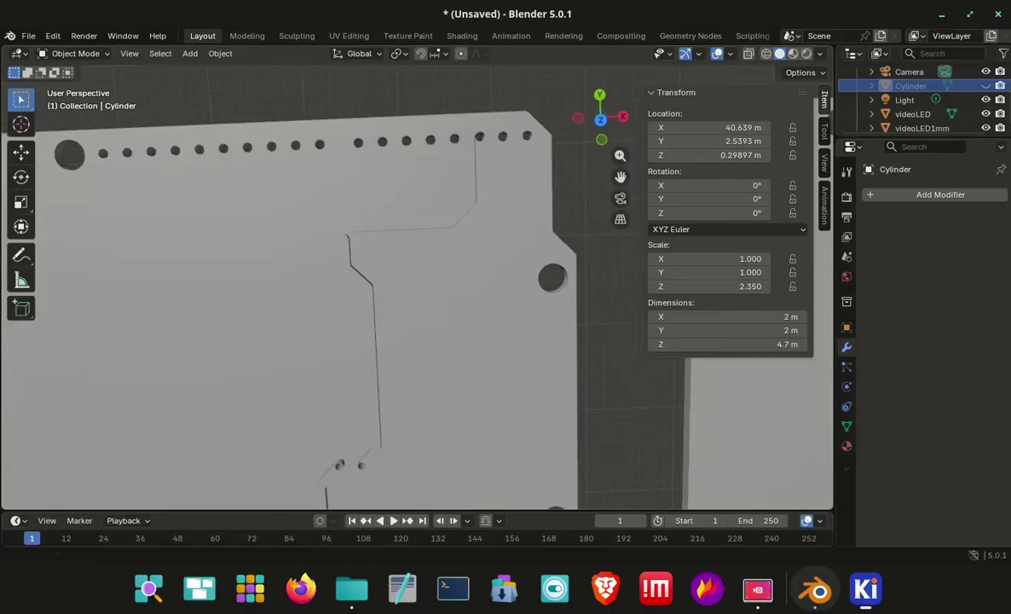
pyautogui.keyDown('shift'); pyautogui.moveTo(224, 490); pyautogui.dragTo(194, 387, button='middle'); pyautogui.keyUp('shift')
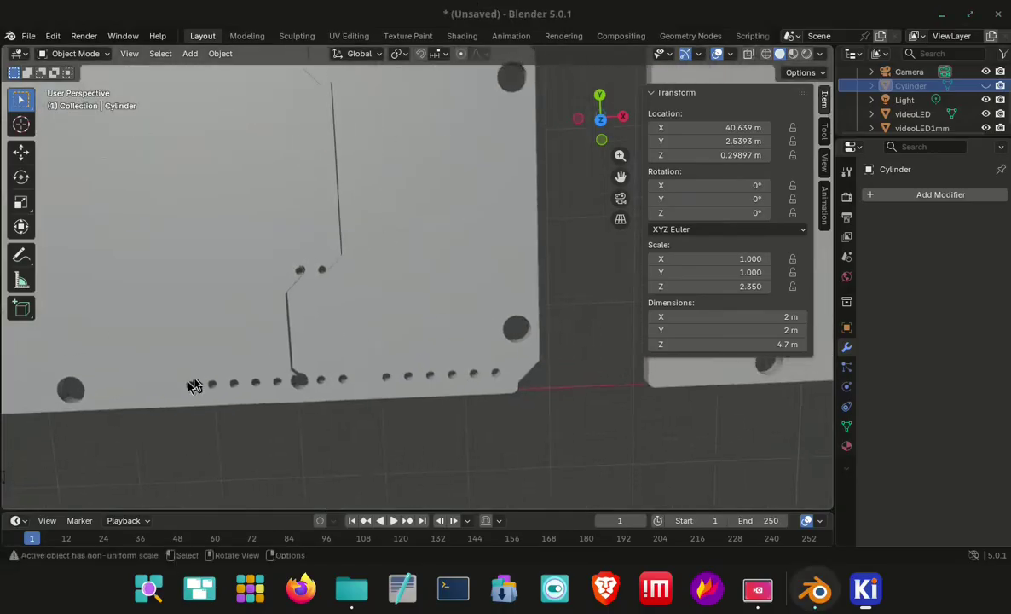
# Show the cylinder, copy it in top view and move the copy near the left LED hole, about X 41.9 m and Y 15.4 m.
pyautogui.click(871, 86)
pyautogui.press('KP_7')
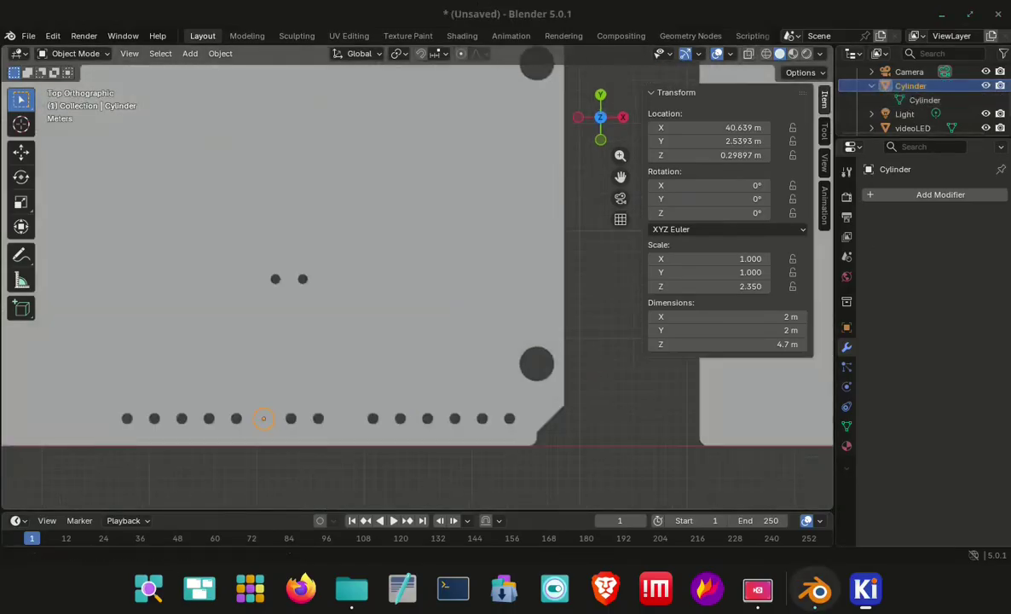
pyautogui.scroll(3, 361, 232)
pyautogui.hotkey('ctrl', 'c')
pyautogui.hotkey('ctrl', 'v')
pyautogui.press('g')
pyautogui.press('z')
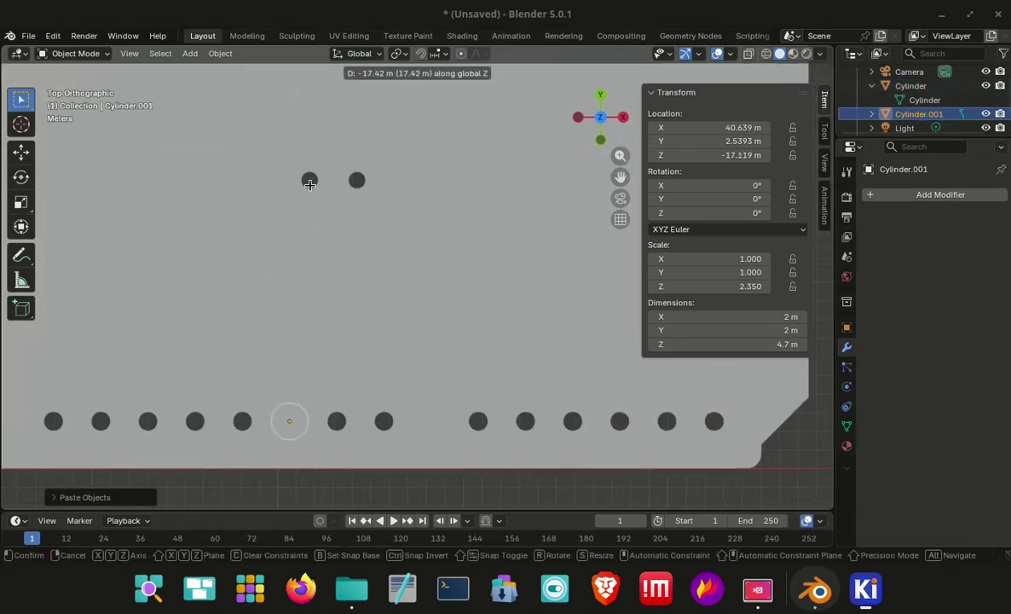
pyautogui.press('y')
pyautogui.press('x')
pyautogui.click(312, 224)
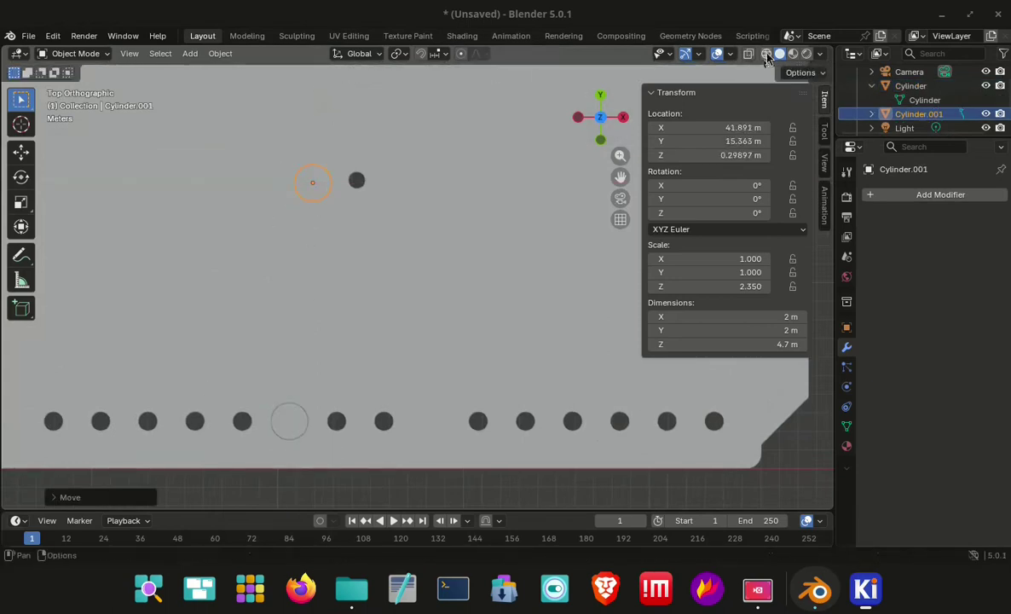
# Centre the copied cylinder on the left LED hole in wireframe display, at about Y 15.44 m.
pyautogui.hotkey('shift', 'z')
pyautogui.press('g')
pyautogui.press('y')
pyautogui.press('y')
pyautogui.press('x')
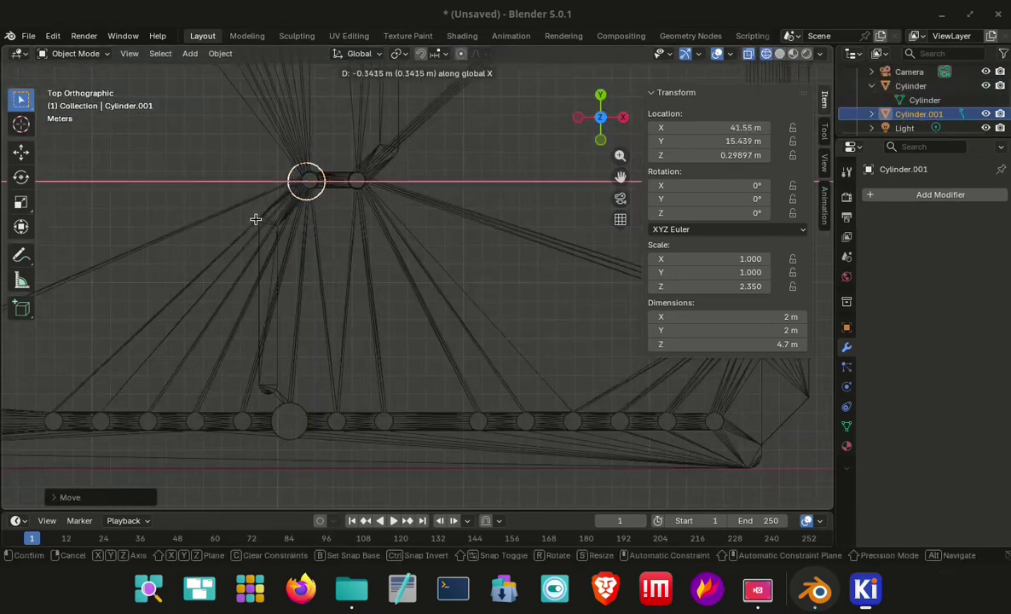
pyautogui.click(262, 220)
# Paste another cylinder and move it along the global X axis over the right LED hole, to about X 44.28 m.
pyautogui.hotkey('ctrl', 'v')
pyautogui.press('g')
pyautogui.press('x')
pyautogui.click(366, 213)
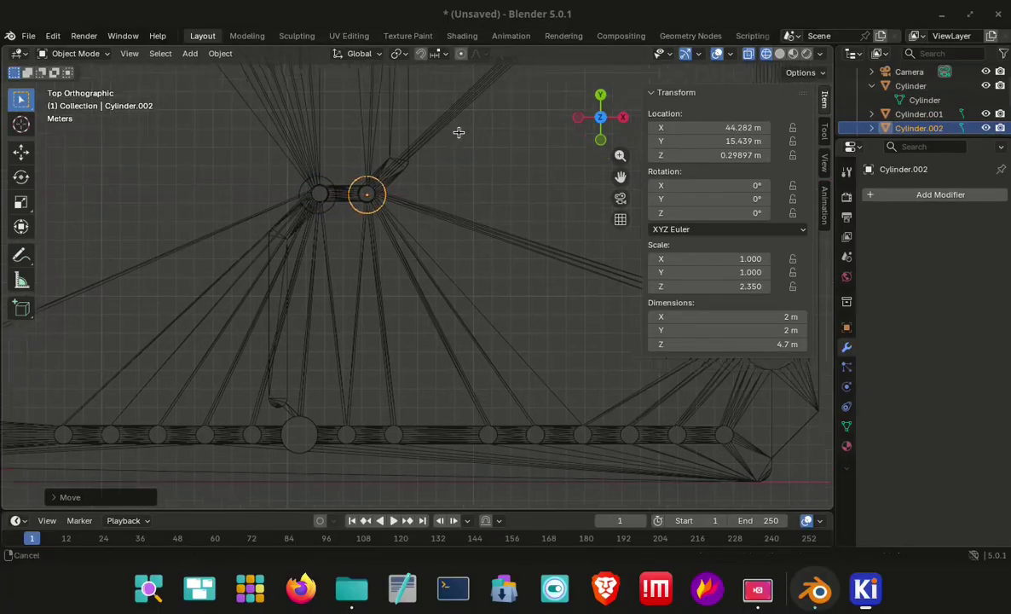
# Copy the right LED hole's cylinder and move the copy along the global Y axis to about 40.88 m, near the track bend.
pyautogui.keyDown('shift'); pyautogui.moveTo(460, 129); pyautogui.dragTo(390, 255, button='middle'); pyautogui.keyUp('shift')
pyautogui.hotkey('ctrl', 'c')
pyautogui.hotkey('ctrl', 'v')
pyautogui.press('g')
pyautogui.press('y')
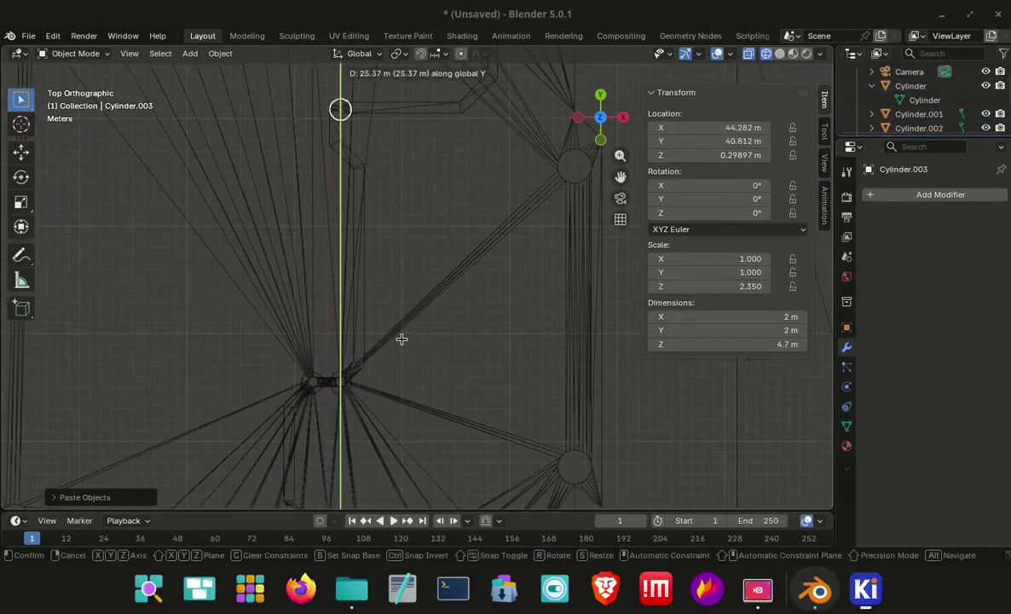
pyautogui.click(402, 341)
# Move the new cylinder along the global X axis to about 43.25 m, over the end of the vertical track.
pyautogui.keyDown('shift'); pyautogui.moveTo(358, 136); pyautogui.dragTo(374, 406, button='middle'); pyautogui.keyUp('shift')
pyautogui.scroll(8, 374, 405)
pyautogui.scroll(2, 408, 161)
pyautogui.press('g')
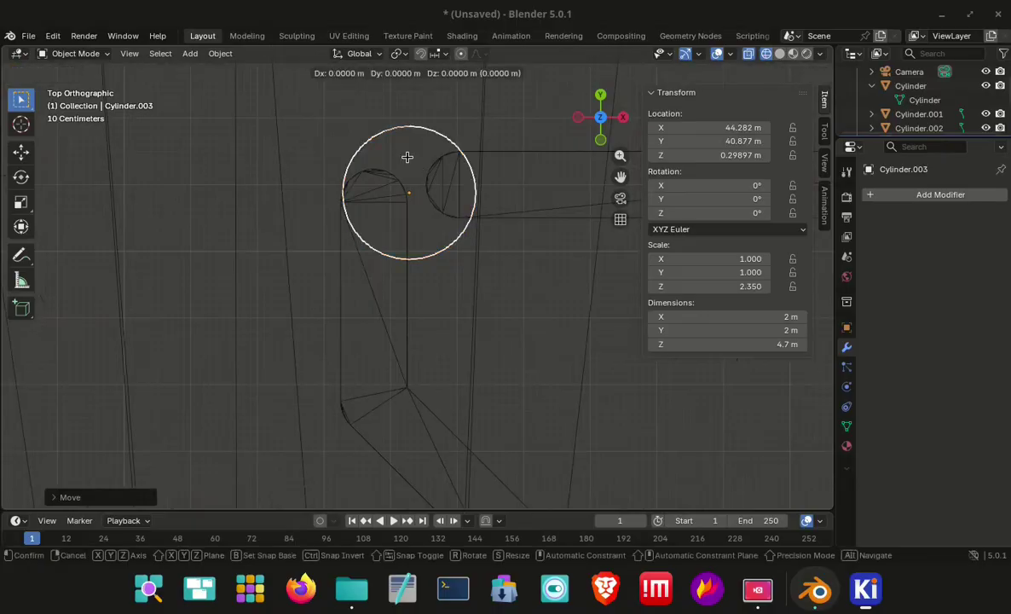
pyautogui.press('x')
pyautogui.click(340, 159)
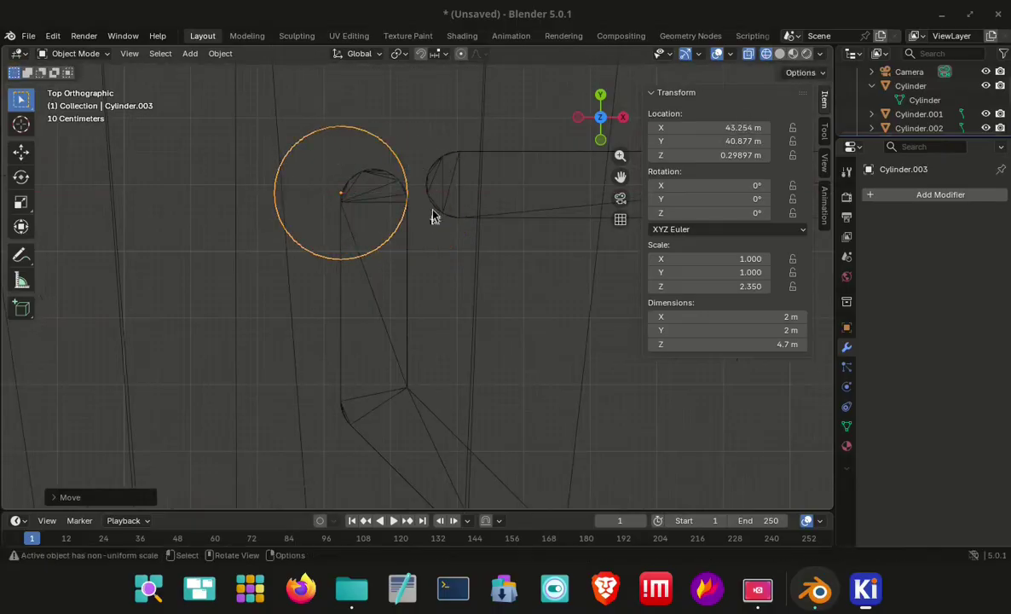
# Copy this cylinder and move the copy along the global X axis to about 45.51 m, over the start of the horizontal track.
pyautogui.hotkey('ctrl', 'c')
pyautogui.hotkey('ctrl', 'v')
pyautogui.press('g')
pyautogui.press('y')
pyautogui.press('x')
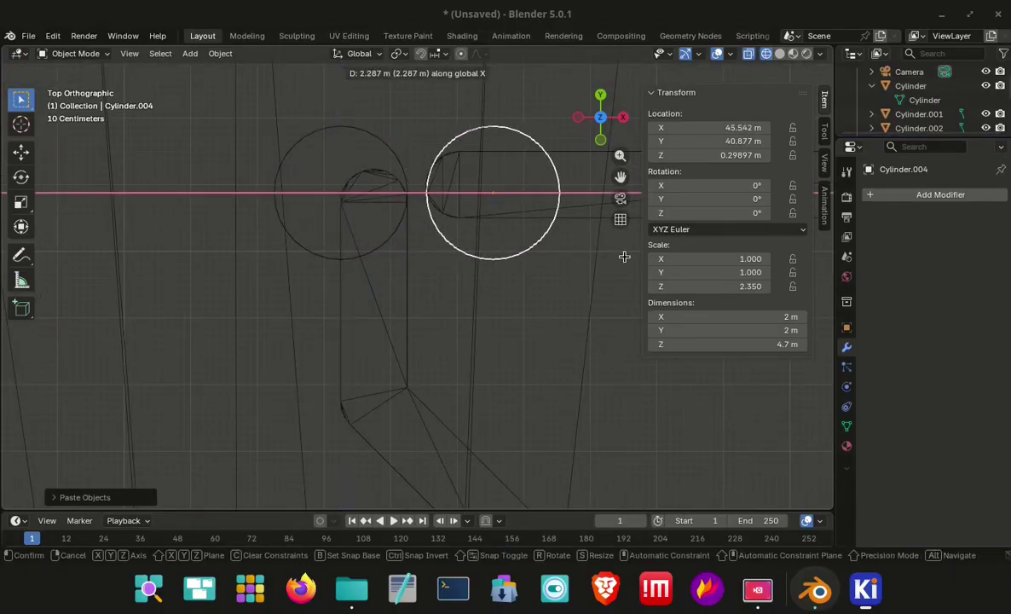
pyautogui.click(475, 239)
# Paste another cylinder and move it along the global Y axis to about 50.77 m, level with the upper header row.
pyautogui.scroll(-5, 492, 192)
pyautogui.keyDown('shift'); pyautogui.moveTo(444, 234); pyautogui.dragTo(332, 354, button='middle'); pyautogui.keyUp('shift')
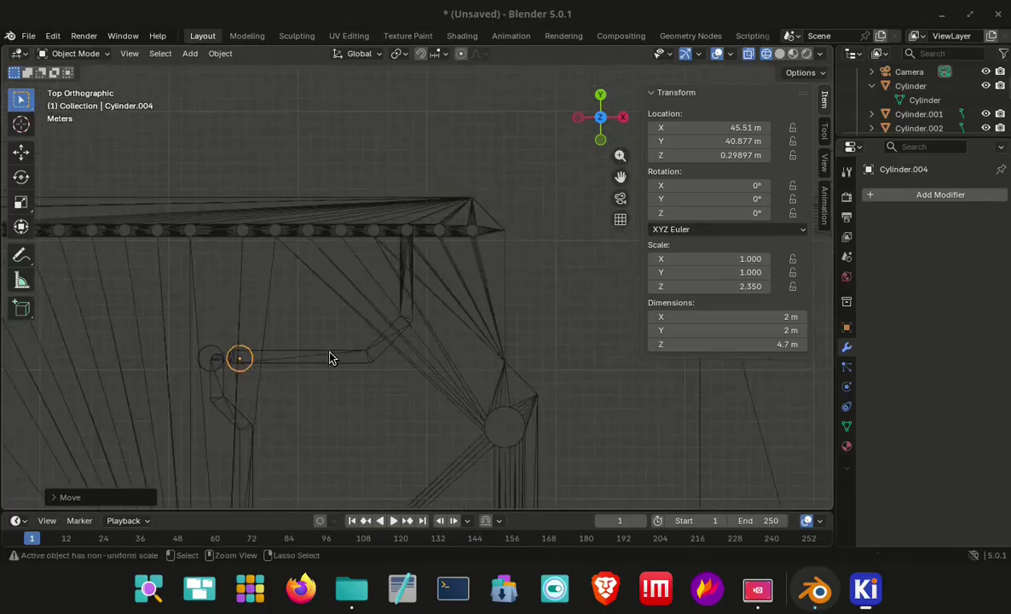
pyautogui.hotkey('ctrl', 'v')
pyautogui.press('g')
pyautogui.press('y')
pyautogui.click(526, 227)
# Move the cylinder along the global X axis to about 58.4 m, over the upper header's track hole, and return to solid shading.
pyautogui.press('g')
pyautogui.press('x')
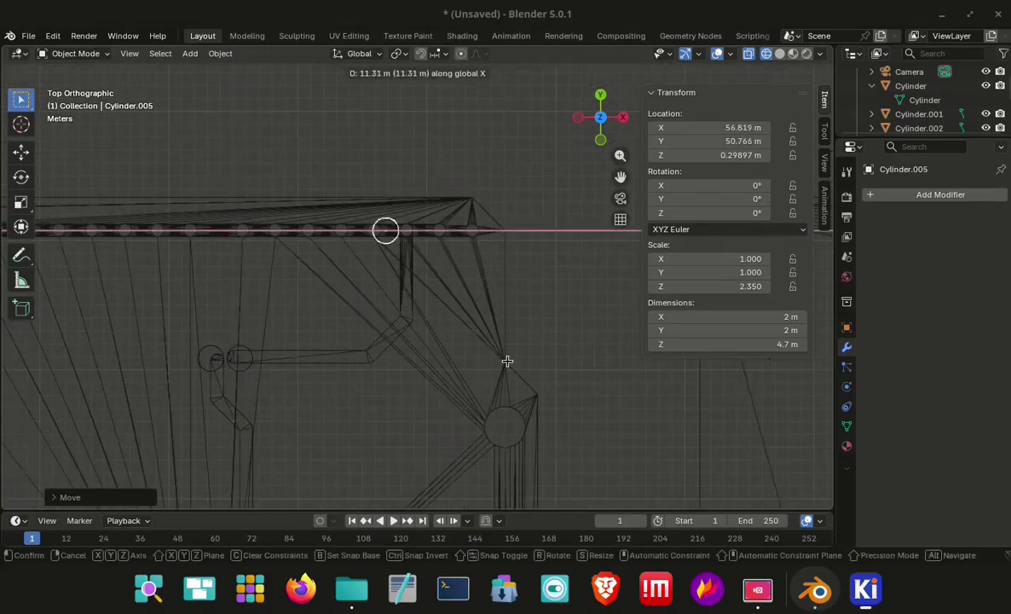
pyautogui.click(530, 364)
pyautogui.scroll(5, 433, 216)
pyautogui.moveTo(434, 215); pyautogui.dragTo(435, 433, button='middle')
pyautogui.hotkey('shift', 'z')
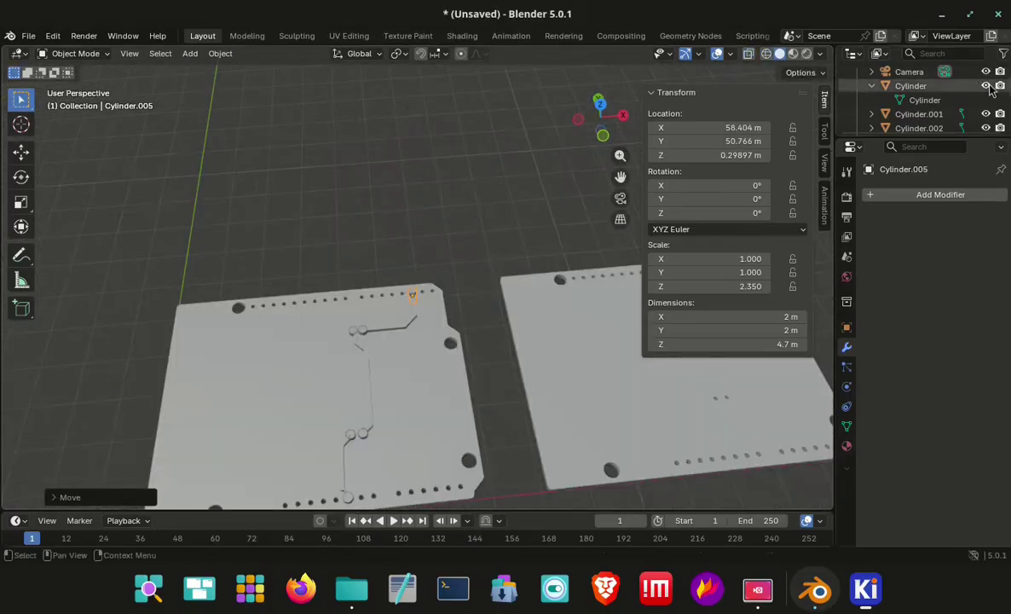
# Duplicate the Boolean Difference modifier on videoLED1mm for the copied cylinders and set the second one's cutting object to Cylinder.001.
pyautogui.scroll(-3, 923, 127)
pyautogui.click(923, 121)
pyautogui.click(966, 219)
pyautogui.click(908, 248)
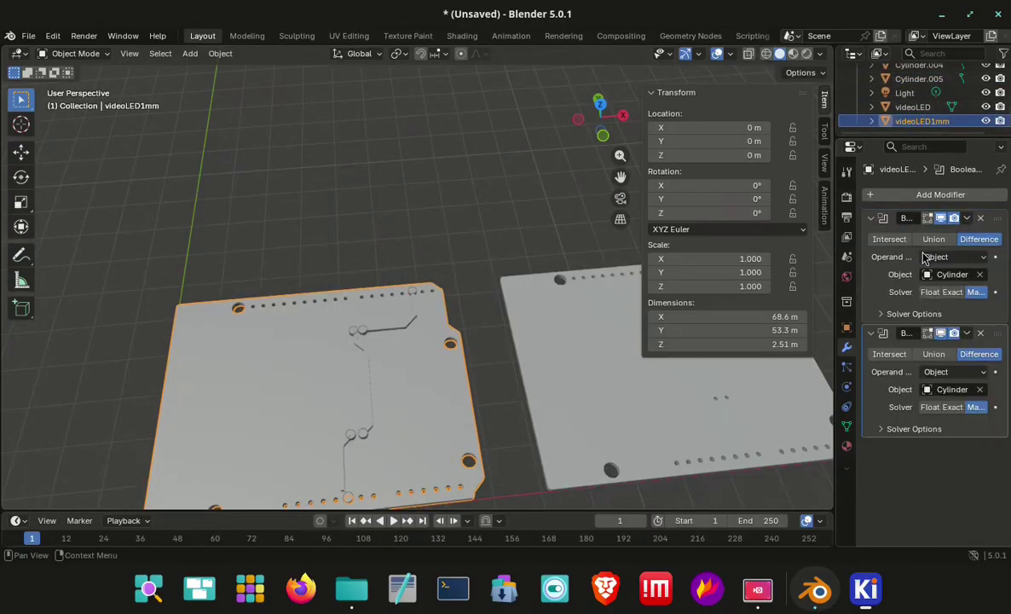
pyautogui.click(966, 218)
pyautogui.click(921, 250)
pyautogui.click(966, 218)
pyautogui.click(920, 248)
pyautogui.click(957, 391)
pyautogui.click(917, 409)
# Hide the cylinders in the viewport so only the cut board remains.
pyautogui.scroll(-1, 951, 426)
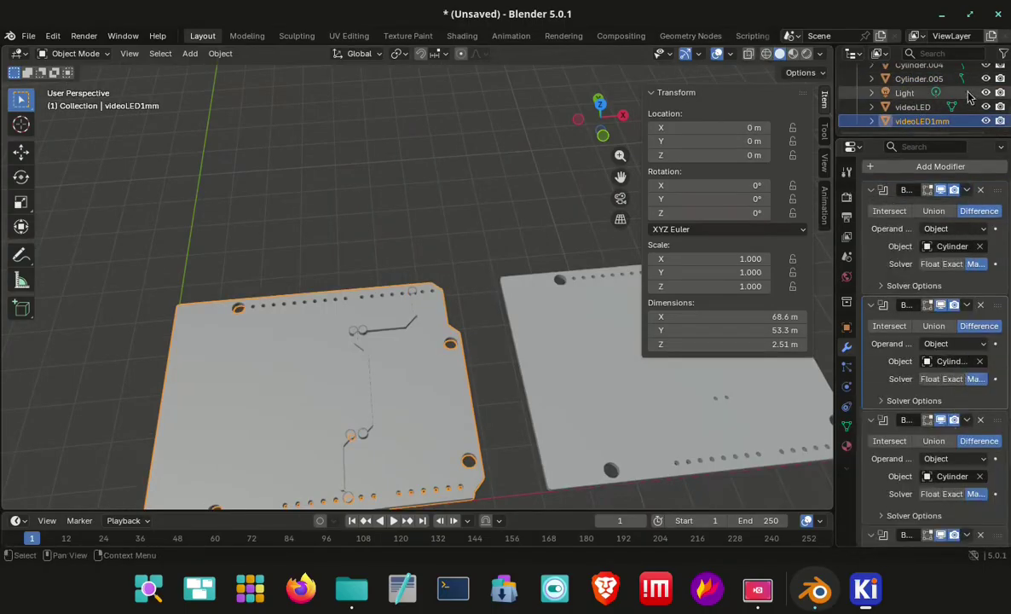
pyautogui.scroll(3, 970, 95)
pyautogui.click(986, 114)
pyautogui.scroll(-3, 955, 102)
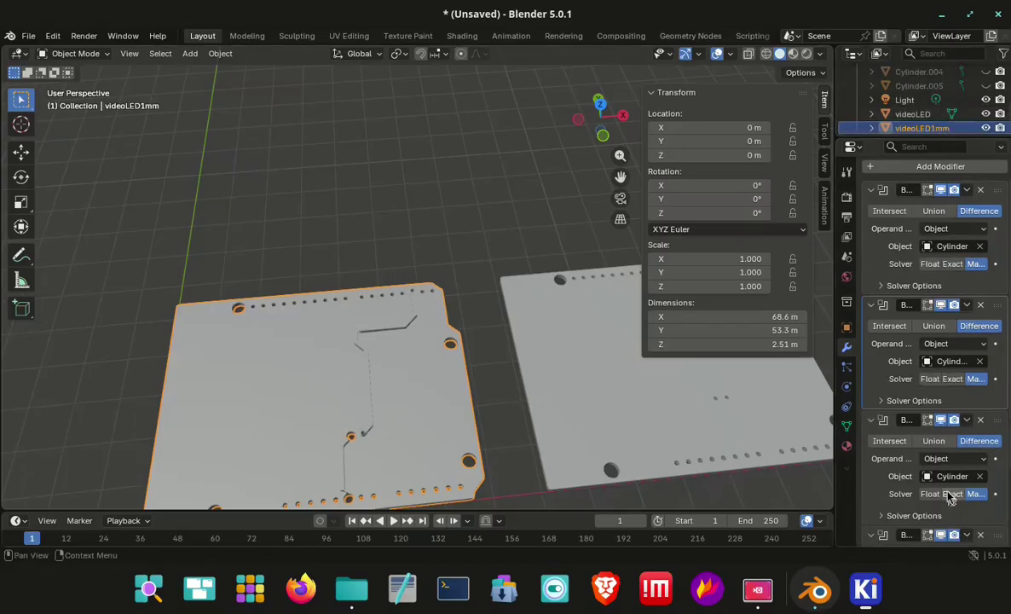
# Try Cylinder.003 as the third Boolean modifier's cutting object and a different cylinder as the first modifier's cutting object.
pyautogui.click(952, 476)
pyautogui.click(913, 368)
pyautogui.click(956, 247)
pyautogui.click(955, 287)
pyautogui.click(948, 476)
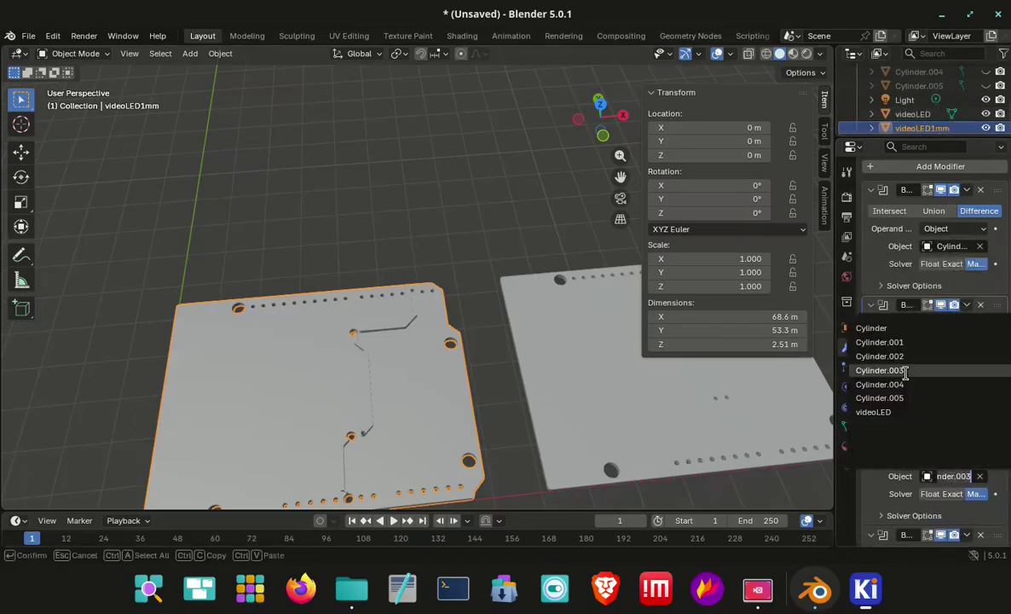
pyautogui.click(909, 371)
pyautogui.scroll(-3, 907, 344)
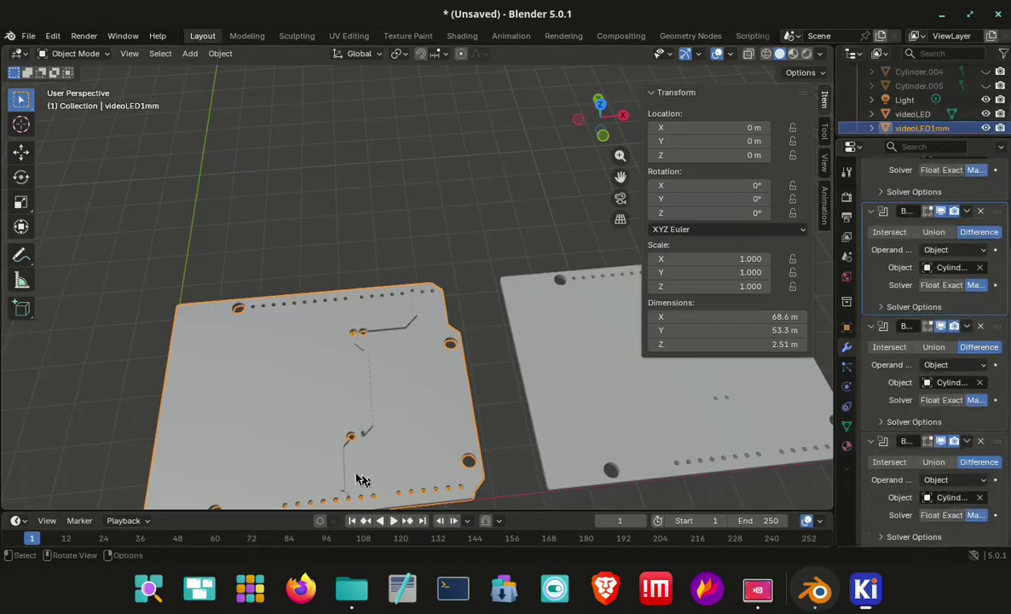
# Set the third Boolean modifier's cutting object to Cylinder.002 to clear the track around the second lower LED hole.
pyautogui.moveTo(361, 479); pyautogui.dragTo(340, 52, button='middle')
pyautogui.scroll(5, 407, 349)
pyautogui.scroll(4, 902, 300)
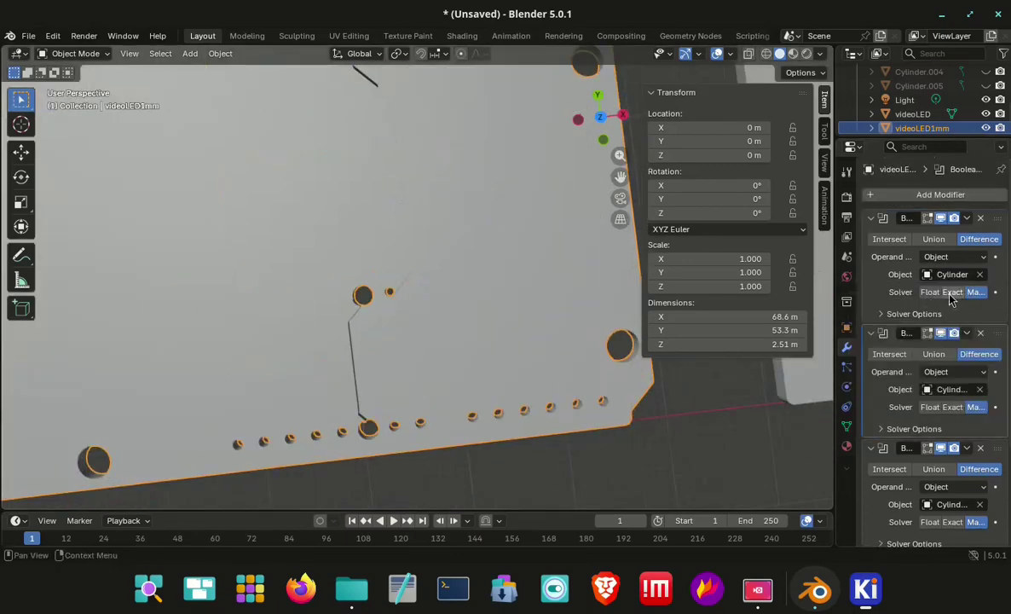
pyautogui.scroll(-4, 913, 322)
pyautogui.click(936, 383)
pyautogui.click(934, 434)
pyautogui.click(929, 383)
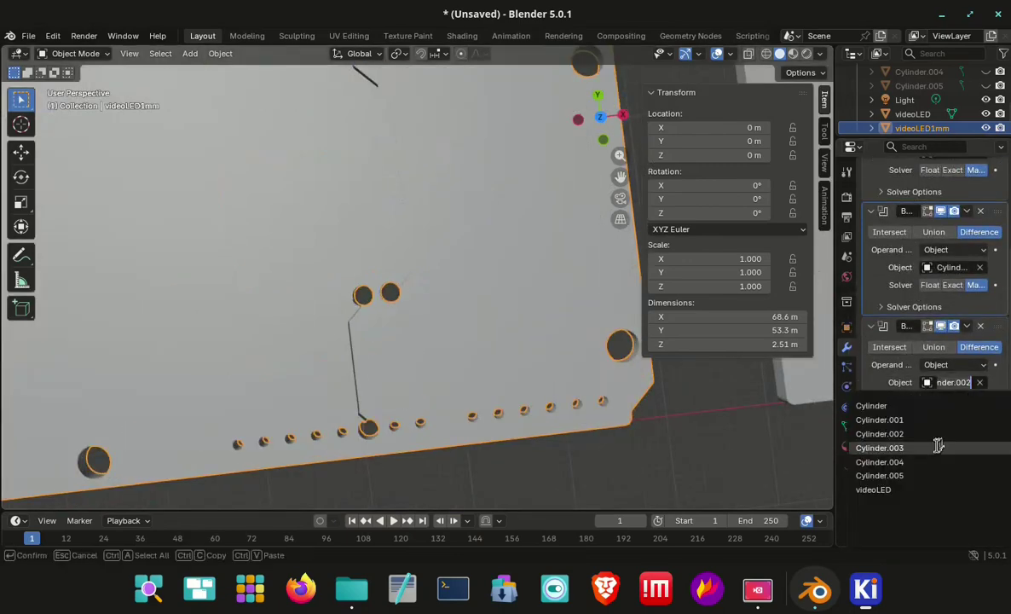
pyautogui.click(938, 444)
pyautogui.click(935, 383)
pyautogui.click(902, 417)
# Assign Cylinder.003 and Cylinder.004 as cutting objects of the next Boolean Difference modifiers to clear both upper LED holes.
pyautogui.click(954, 497)
pyautogui.click(913, 393)
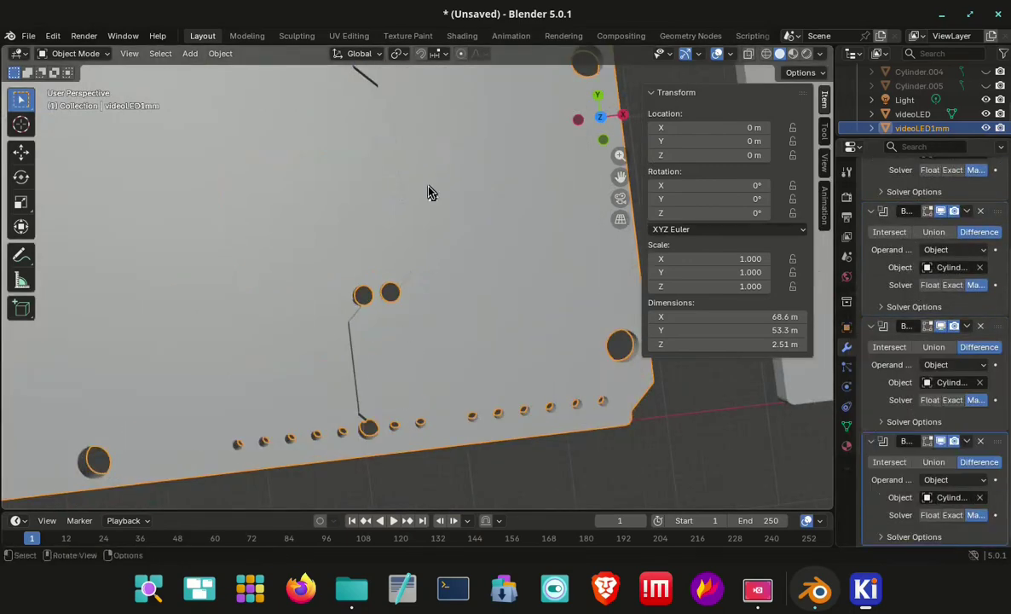
pyautogui.keyDown('shift'); pyautogui.moveTo(431, 192); pyautogui.dragTo(380, 437, button='middle'); pyautogui.keyUp('shift')
pyautogui.click(946, 497)
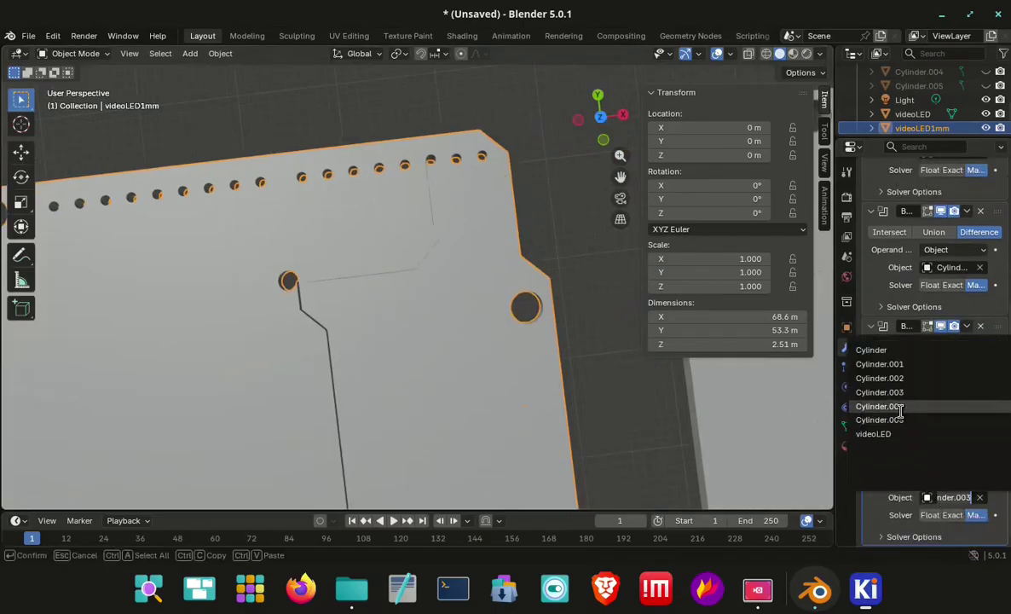
pyautogui.click(897, 420)
# Duplicate the last Boolean Difference modifier and set the copy's cutting object to Cylinder.005 for the upper header hole.
pyautogui.click(966, 441)
pyautogui.click(958, 471)
pyautogui.click(953, 497)
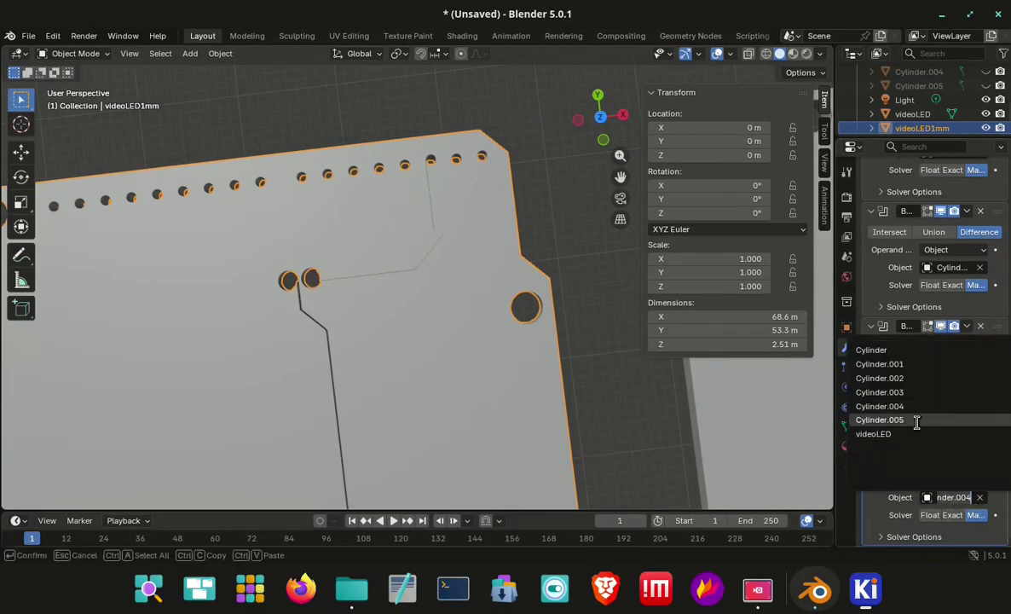
pyautogui.click(916, 420)
# Examine the tracks and the enlarged LED and header holes on videoLED1mm from several angles.
pyautogui.scroll(-4, 538, 383)
pyautogui.moveTo(535, 382)
pyautogui.mouseDown(button='middle')
pyautogui.moveTo(514, 408)
pyautogui.moveTo(380, 384)
pyautogui.moveTo(347, 365)
pyautogui.moveTo(350, 268)
pyautogui.moveTo(395, 338)
pyautogui.moveTo(548, 355)
pyautogui.moveTo(541, 397)
pyautogui.moveTo(541, 388)
pyautogui.mouseUp(button='middle')
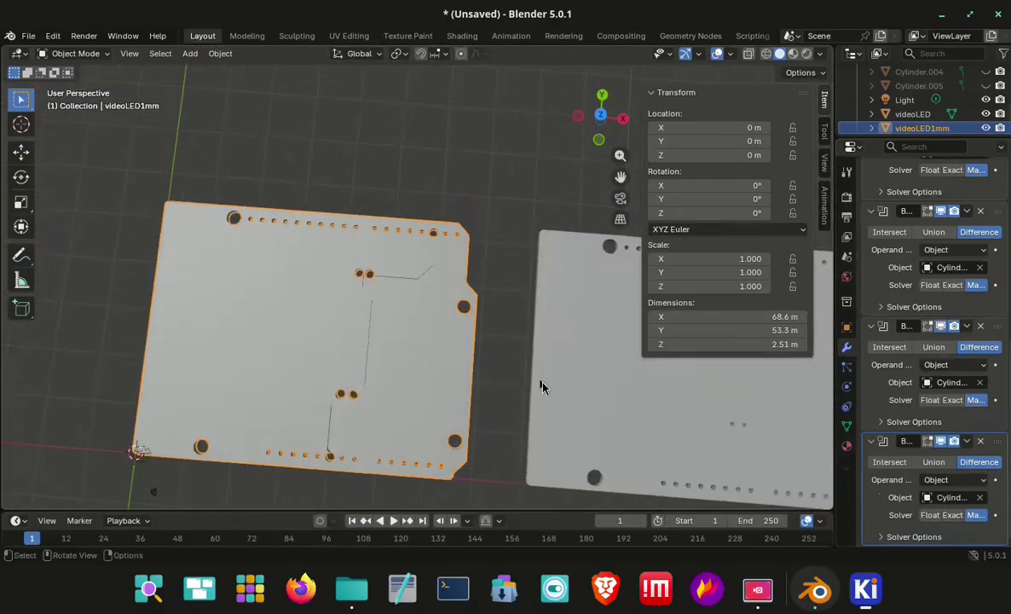
pyautogui.scroll(6, 308, 324)
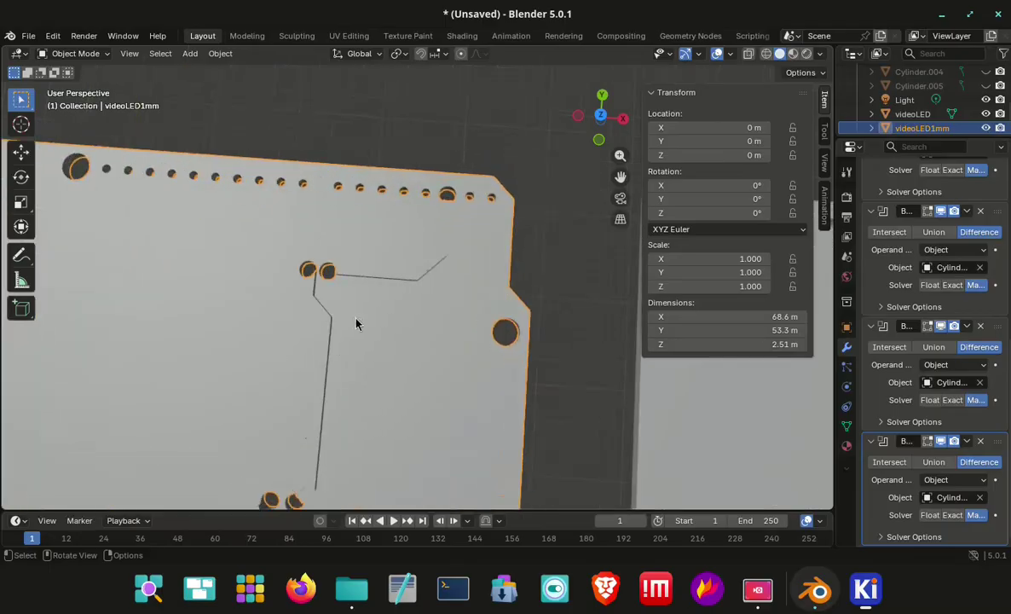
pyautogui.moveTo(250, 371)
pyautogui.mouseDown(button='middle')
pyautogui.moveTo(280, 249)
pyautogui.moveTo(264, 355)
pyautogui.moveTo(250, 369)
pyautogui.mouseUp(button='middle')
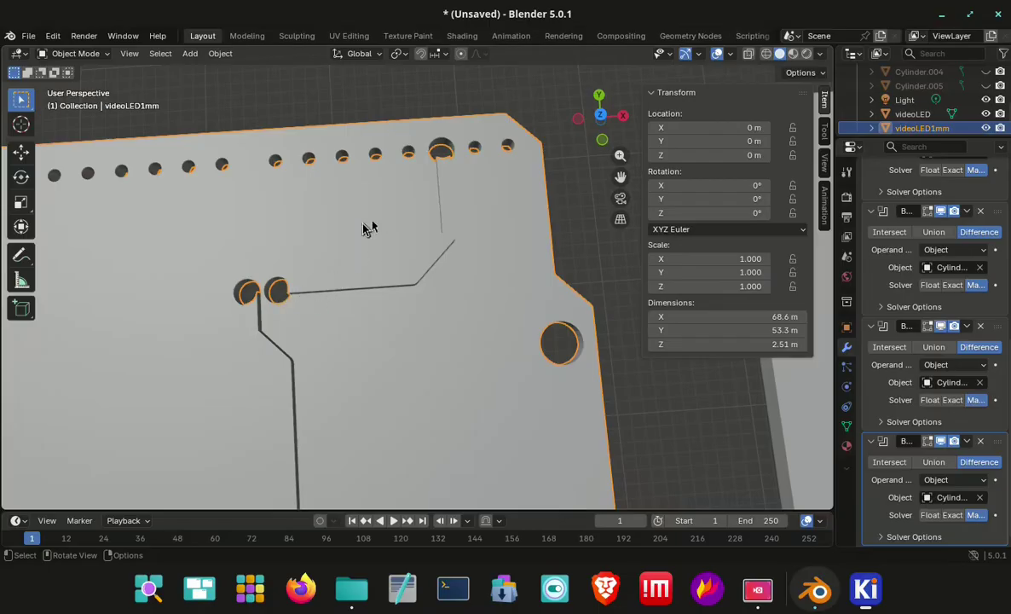
pyautogui.moveTo(530, 395); pyautogui.dragTo(467, 354, button='middle')
pyautogui.scroll(-2, 467, 354)
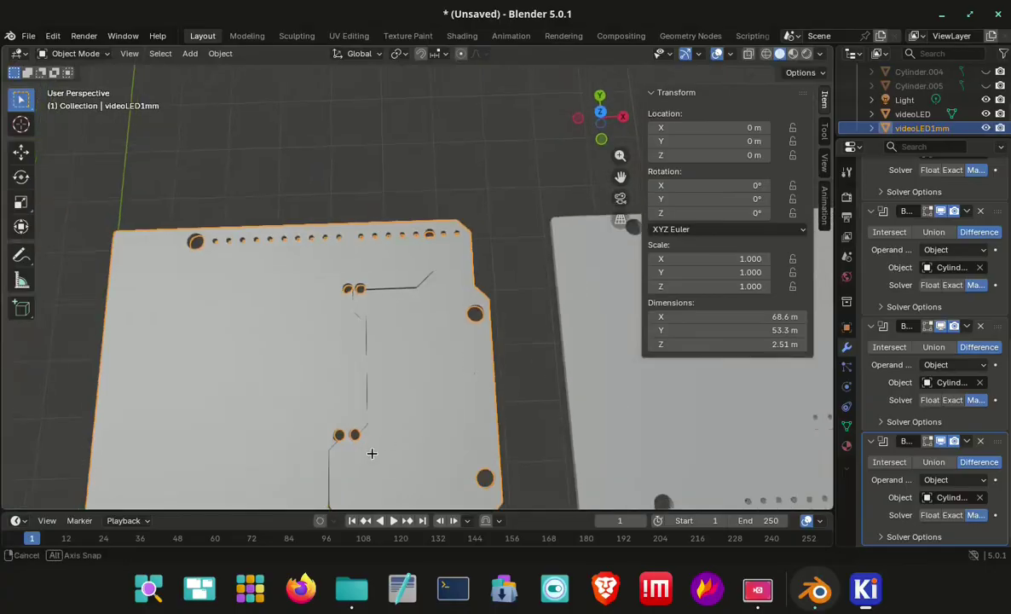
pyautogui.moveTo(371, 453)
pyautogui.mouseDown(button='middle')
pyautogui.moveTo(379, 458)
pyautogui.moveTo(383, 379)
pyautogui.moveTo(366, 294)
pyautogui.moveTo(353, 405)
pyautogui.moveTo(268, 433)
pyautogui.moveTo(266, 467)
pyautogui.moveTo(291, 487)
pyautogui.moveTo(388, 456)
pyautogui.mouseUp(button='middle')
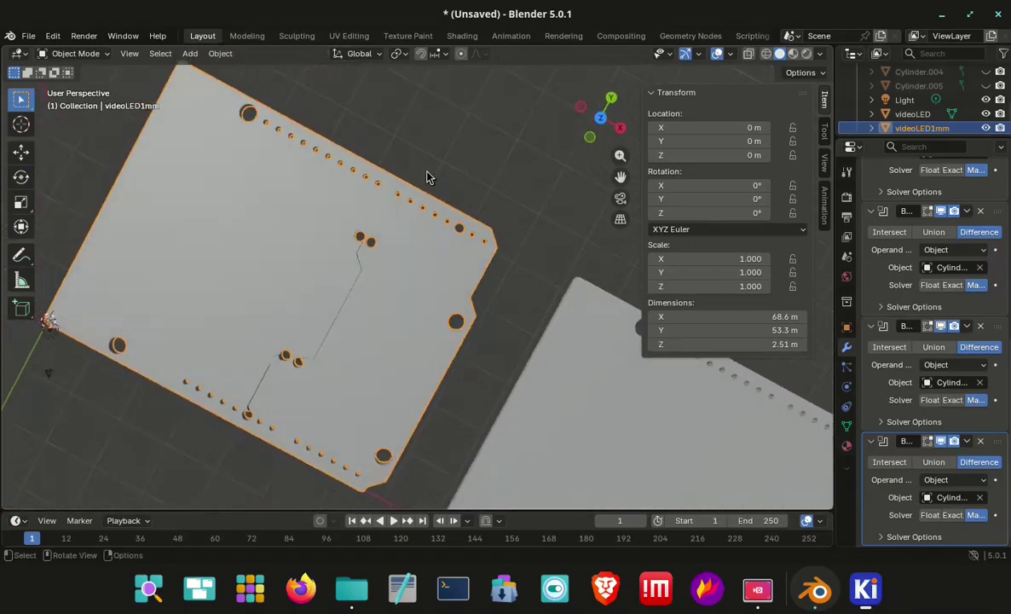